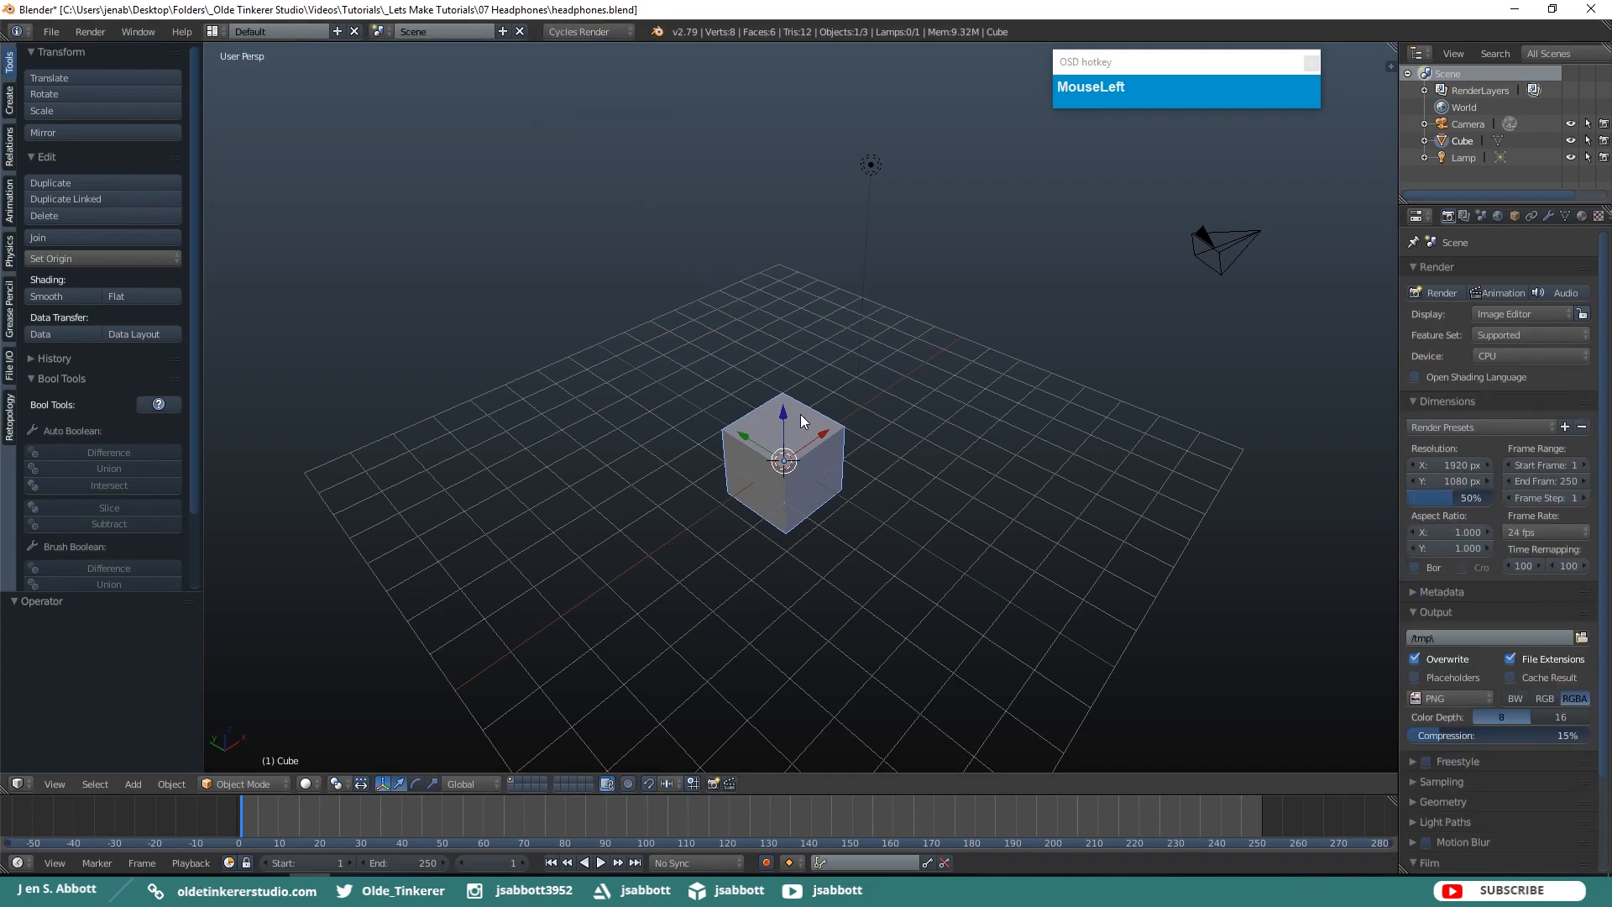
Replace the default cube with a mesh cylinder whose cap fill type is Nothing.
key(x)
click(774, 416)
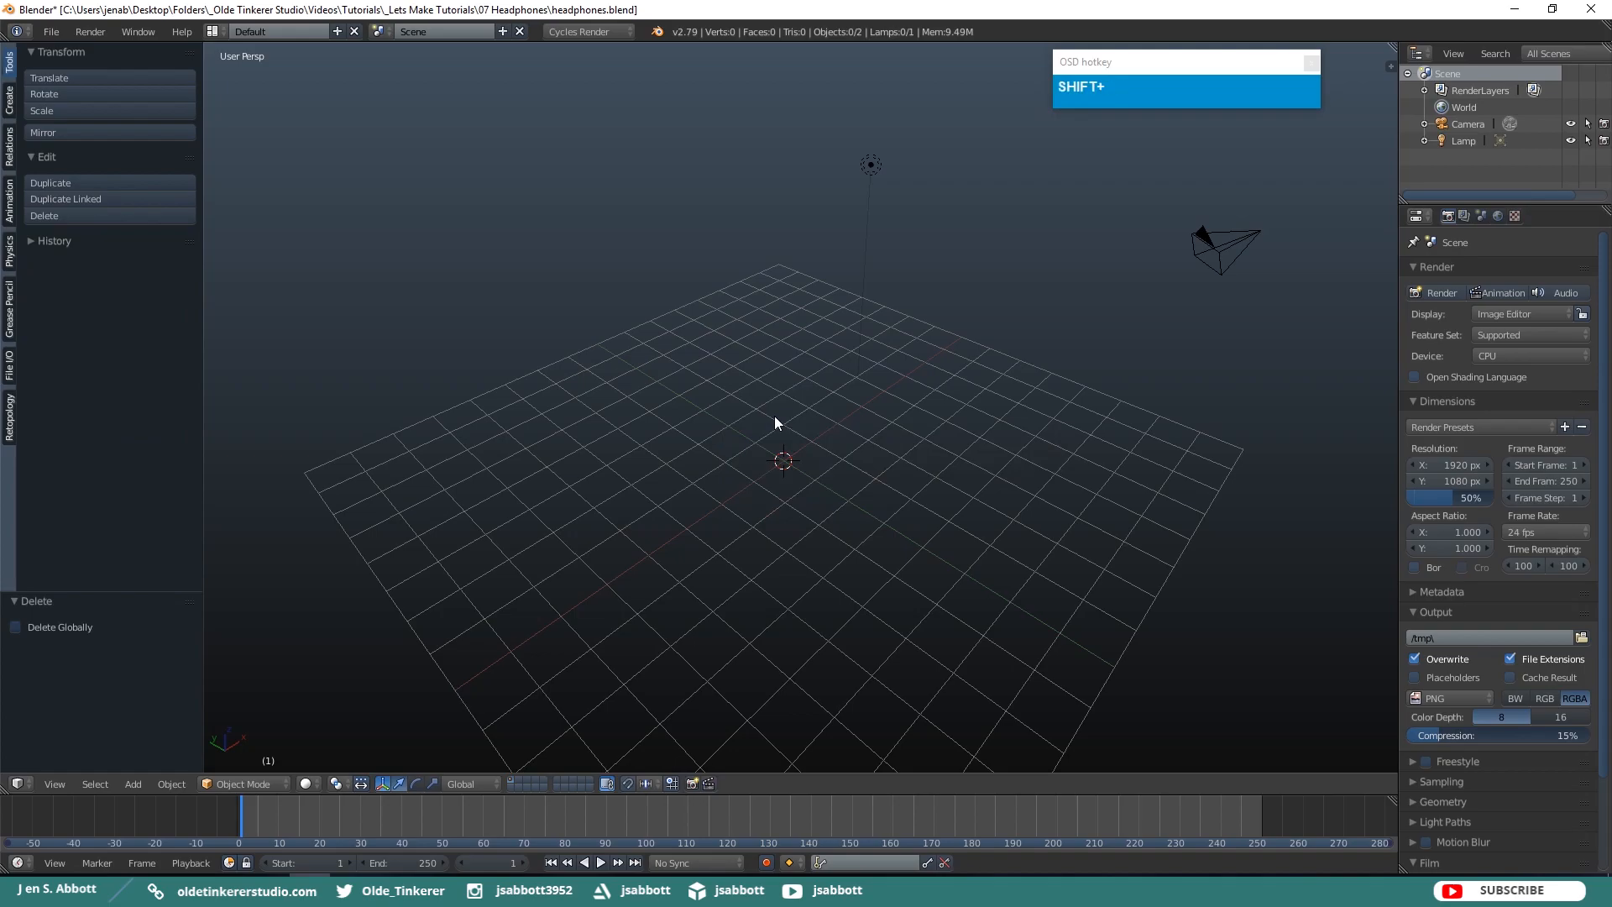
key(shift+a)
mouse_move(777, 420)
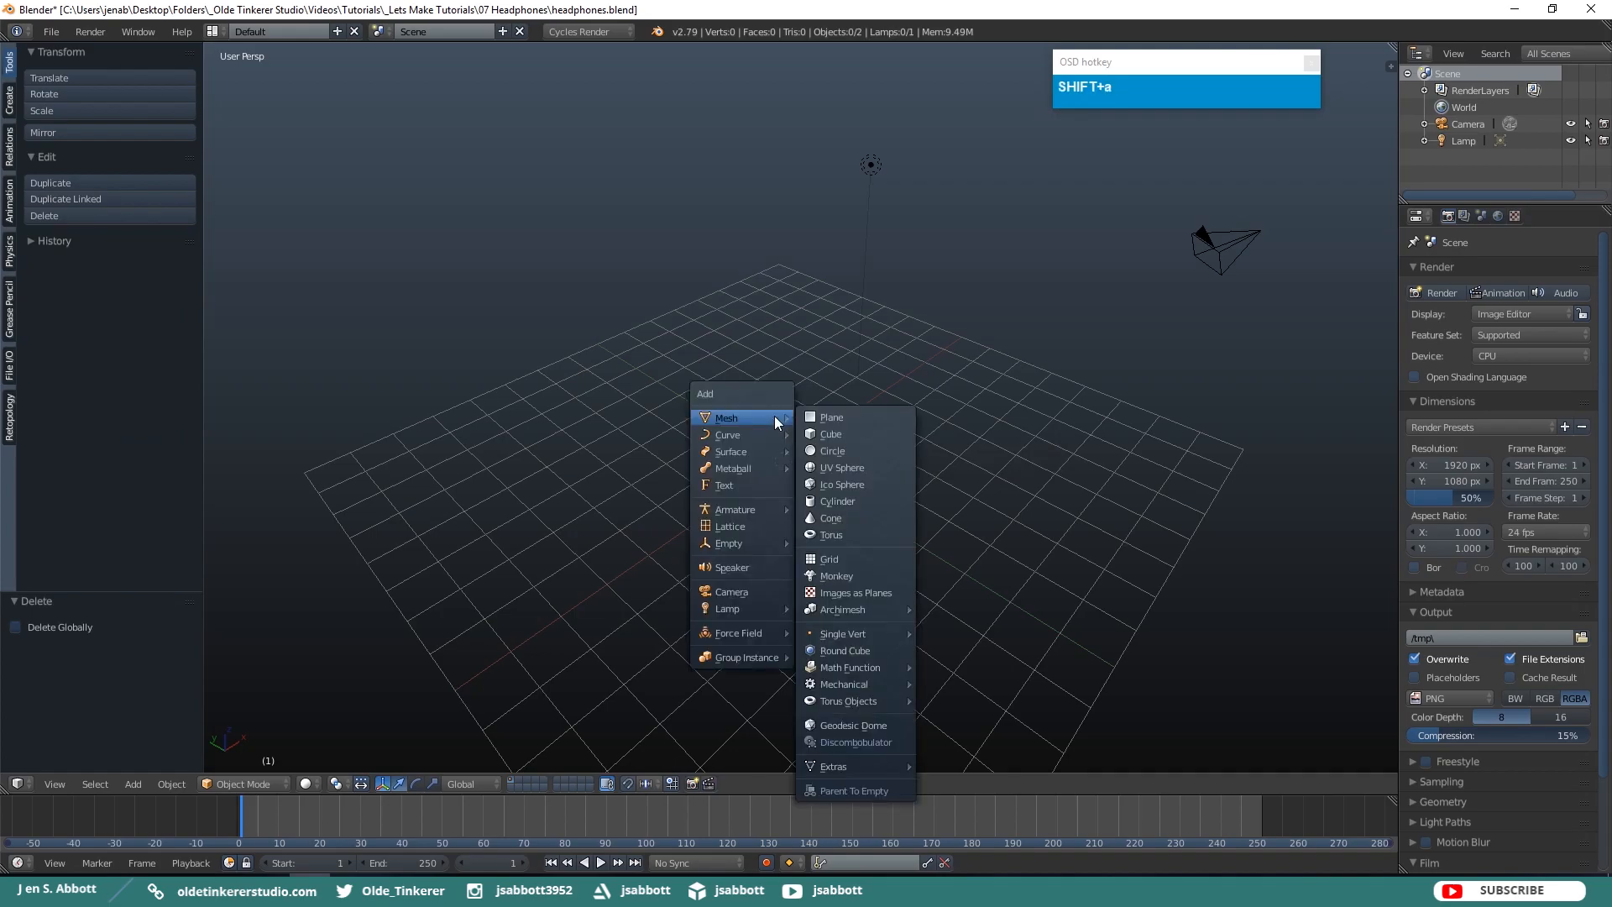
click(833, 502)
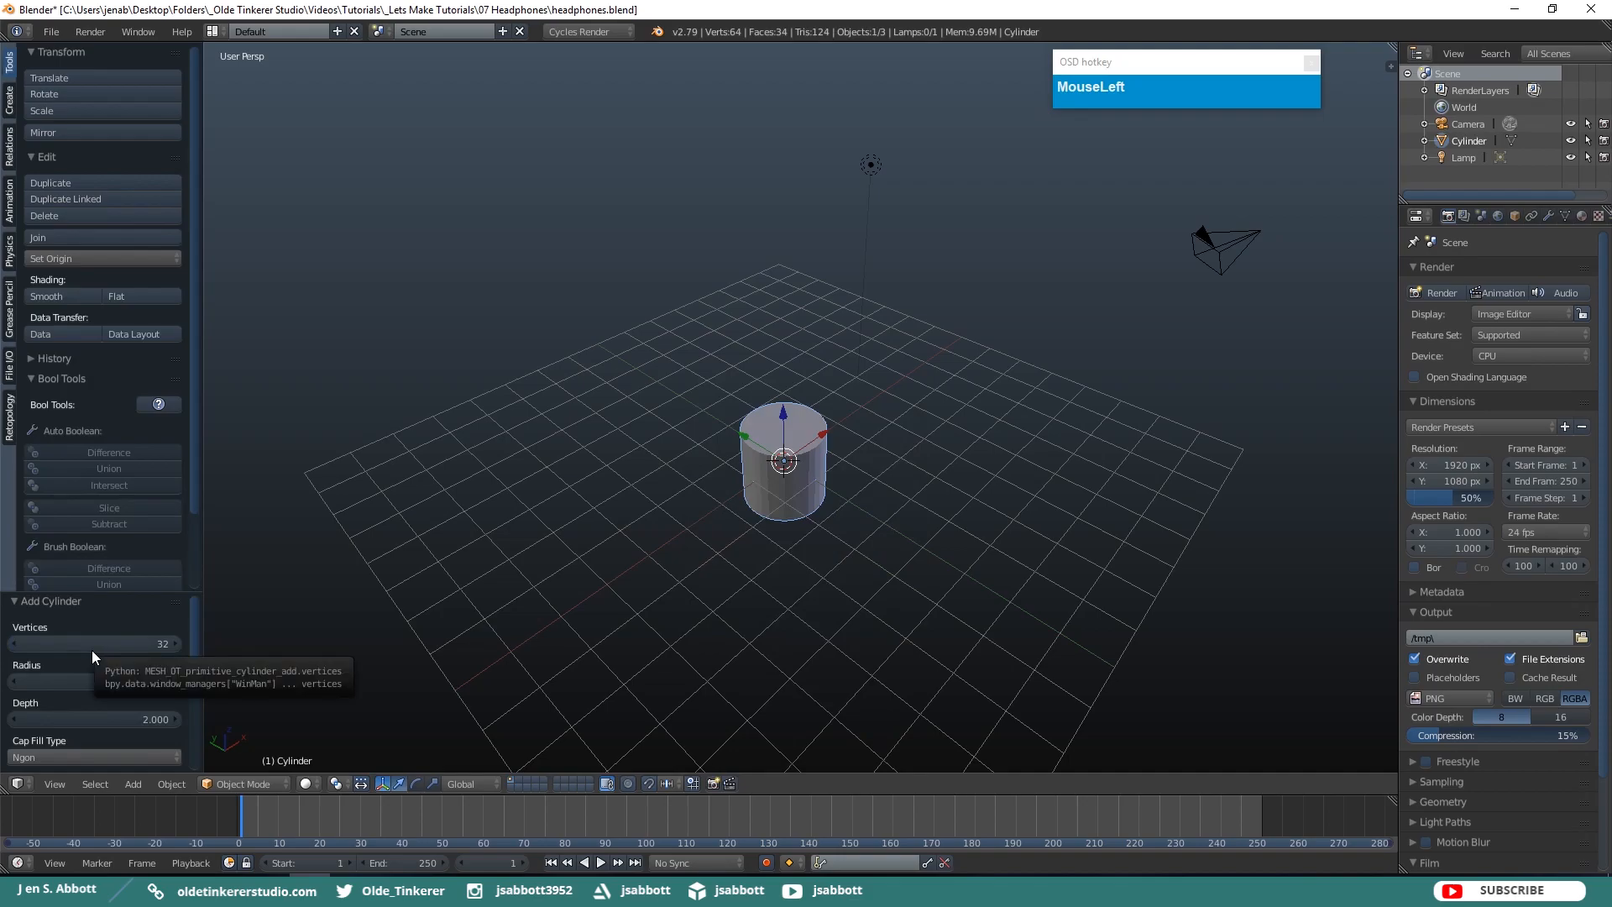
click(73, 753)
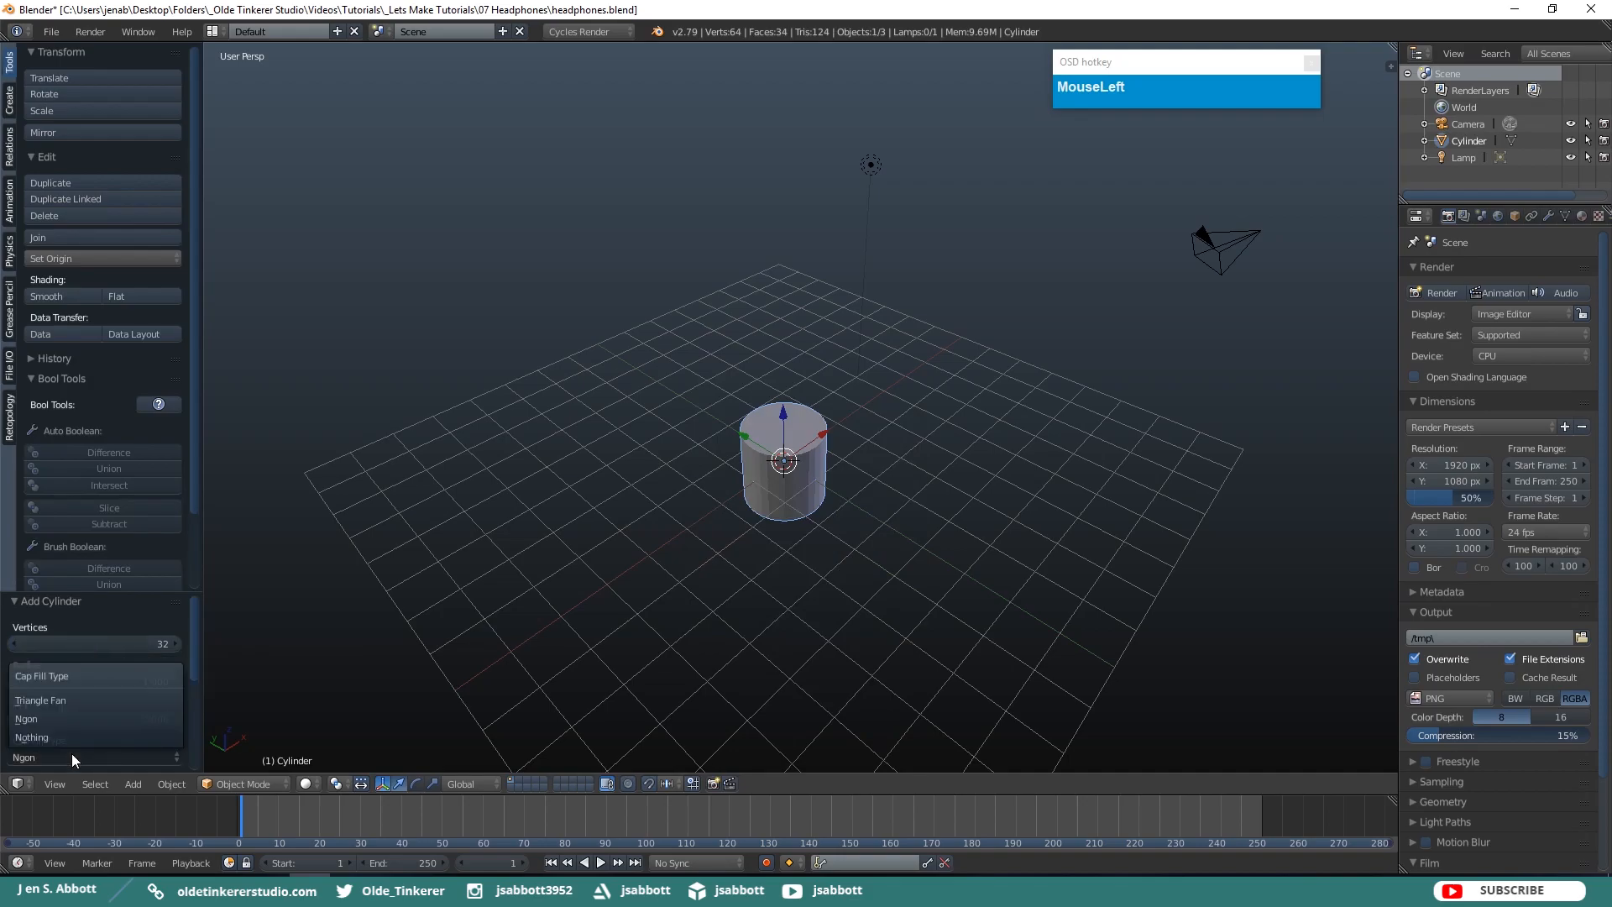
click(54, 733)
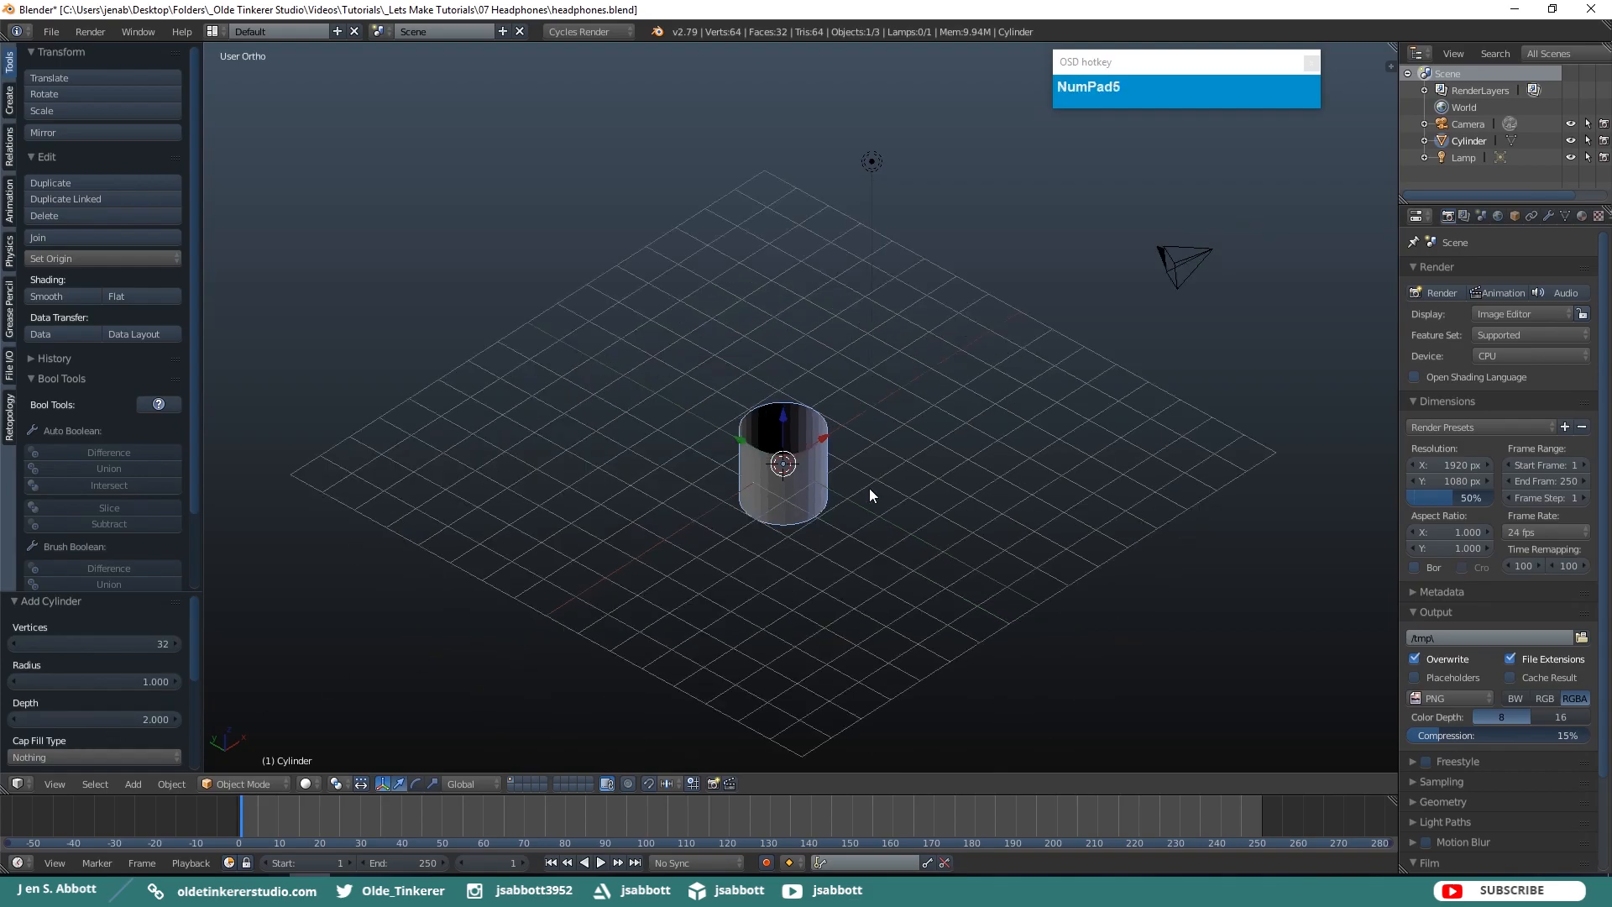
In Edit Mode, rotate the entire cylinder mesh 90° around the X axis.
key(KP_1)
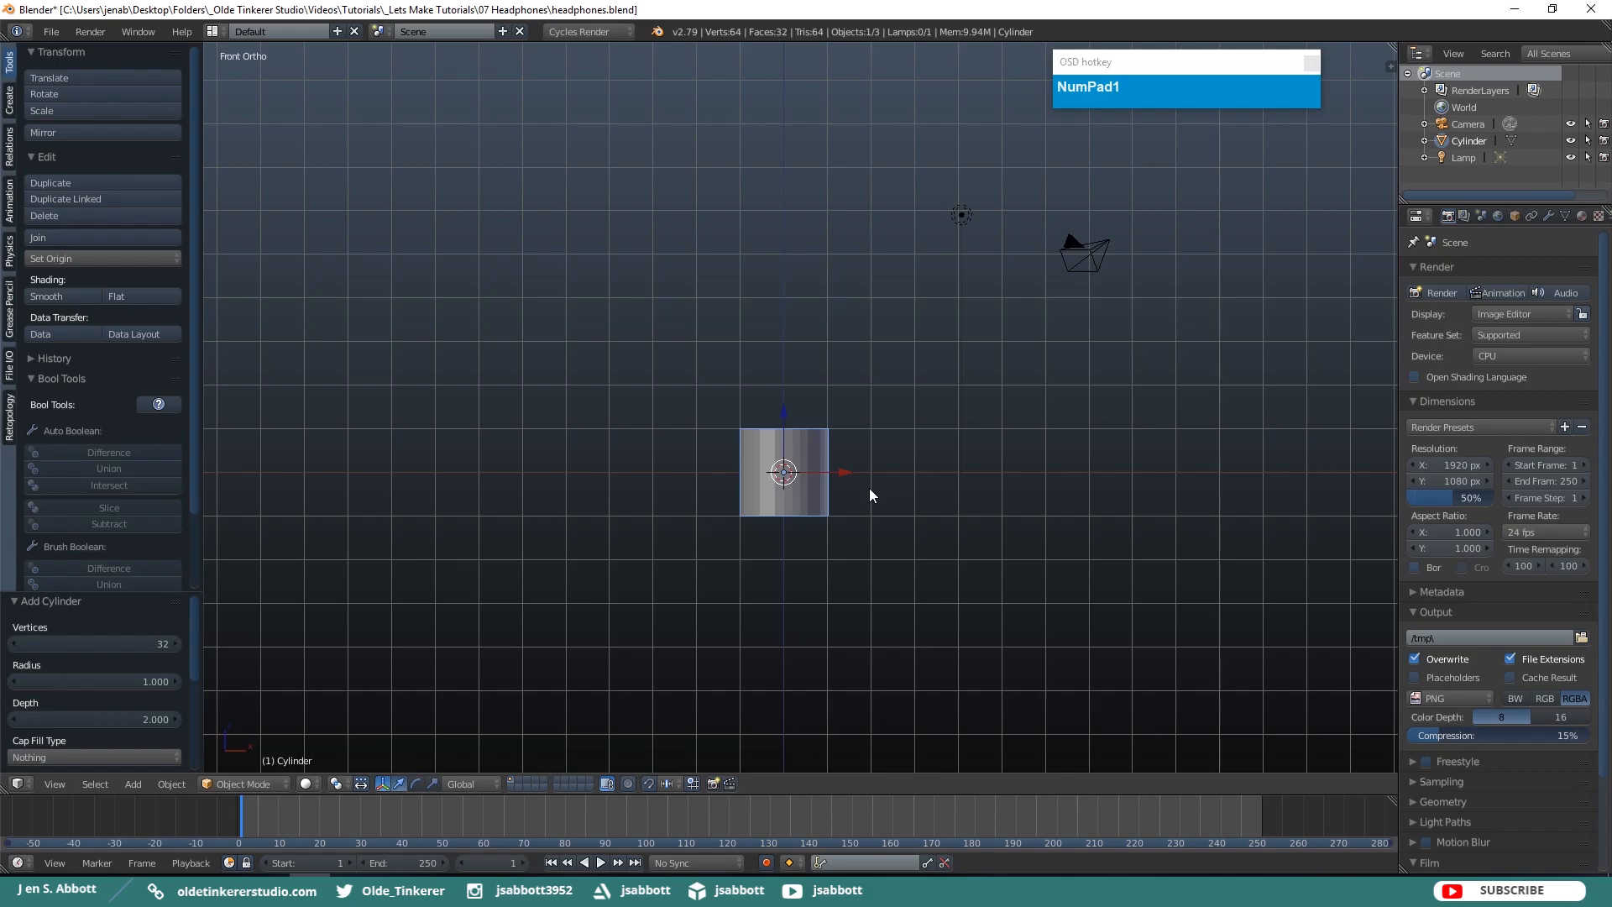
key(Tab)
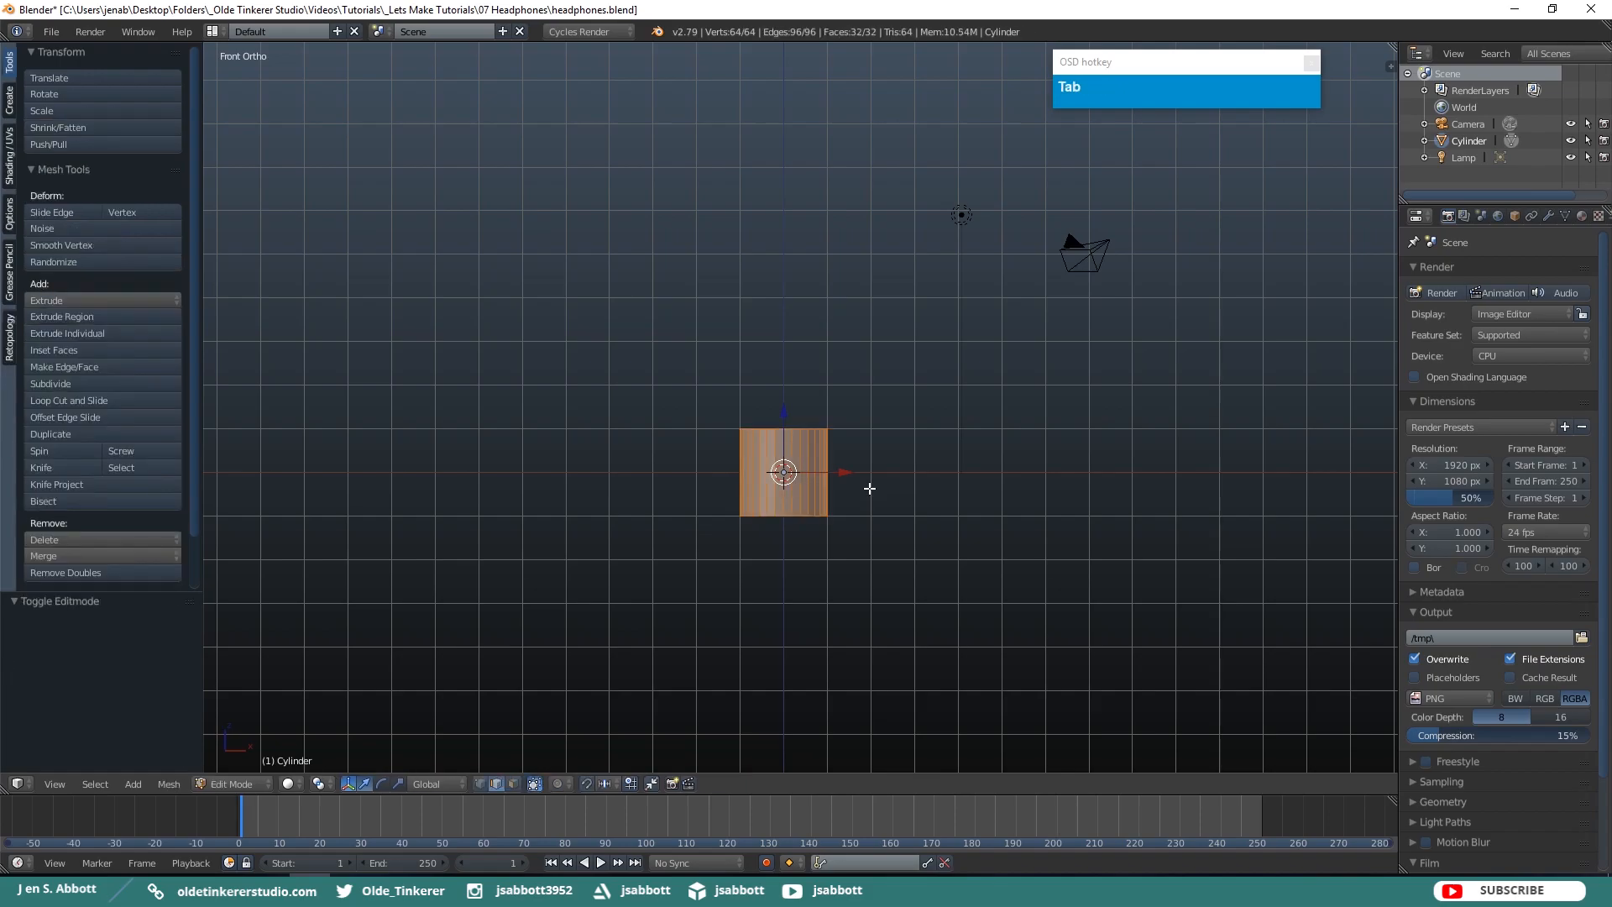
key(r)
key(x)
key(KP_9)
key(KP_0)
click(869, 488)
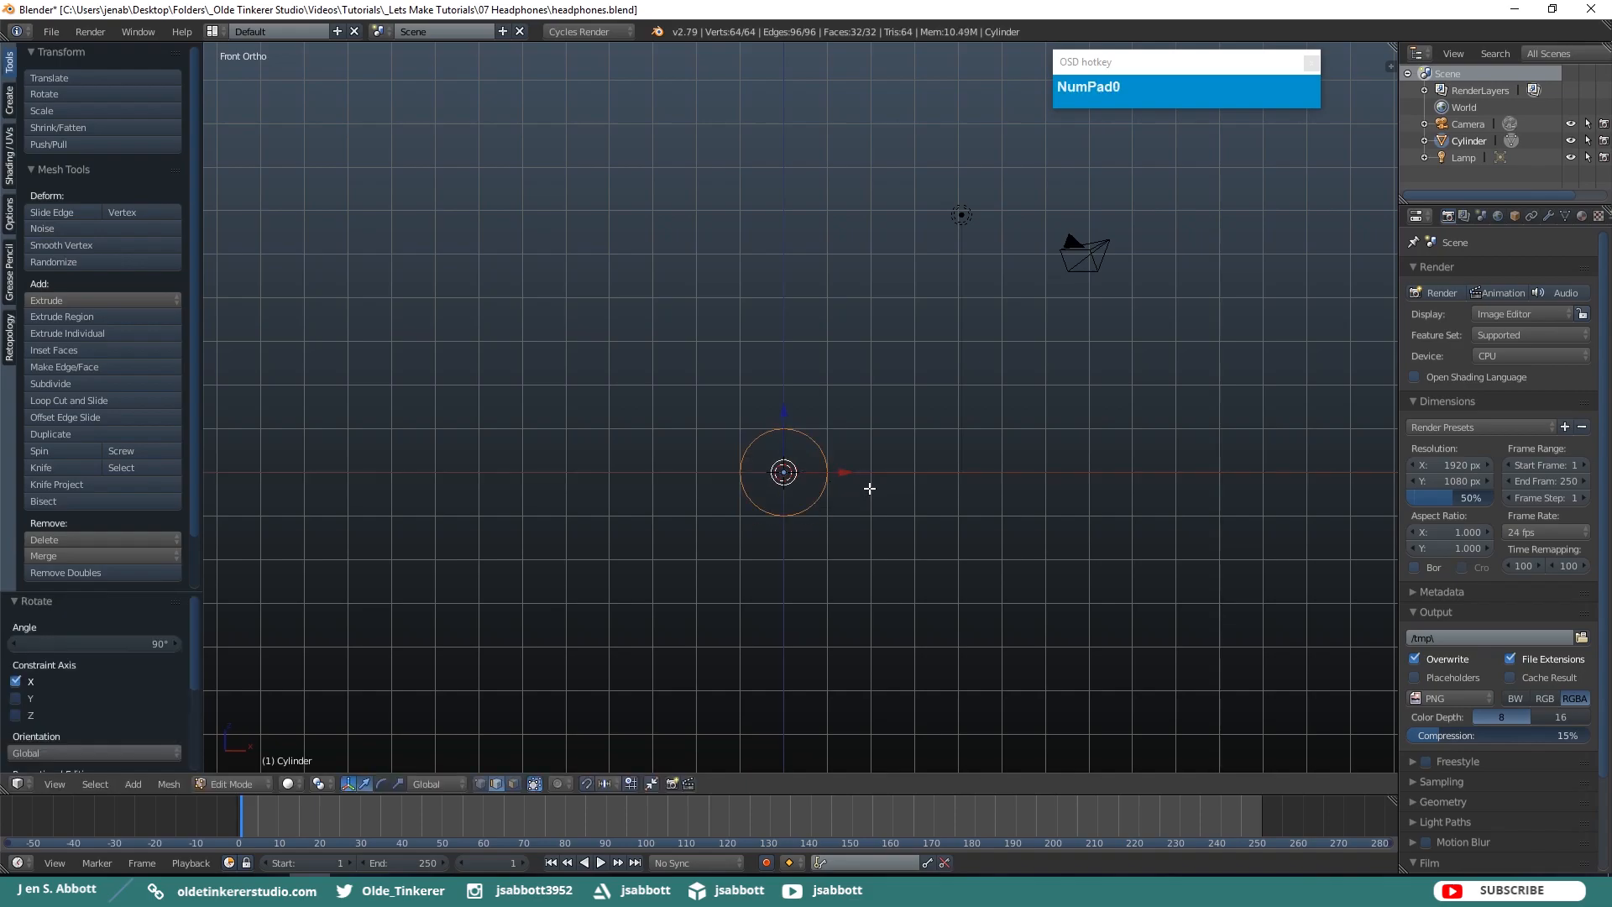
Delete the faces of the cylinder's lower portion, from just above its centre downward, leaving only the upper arch.
key(KP_3)
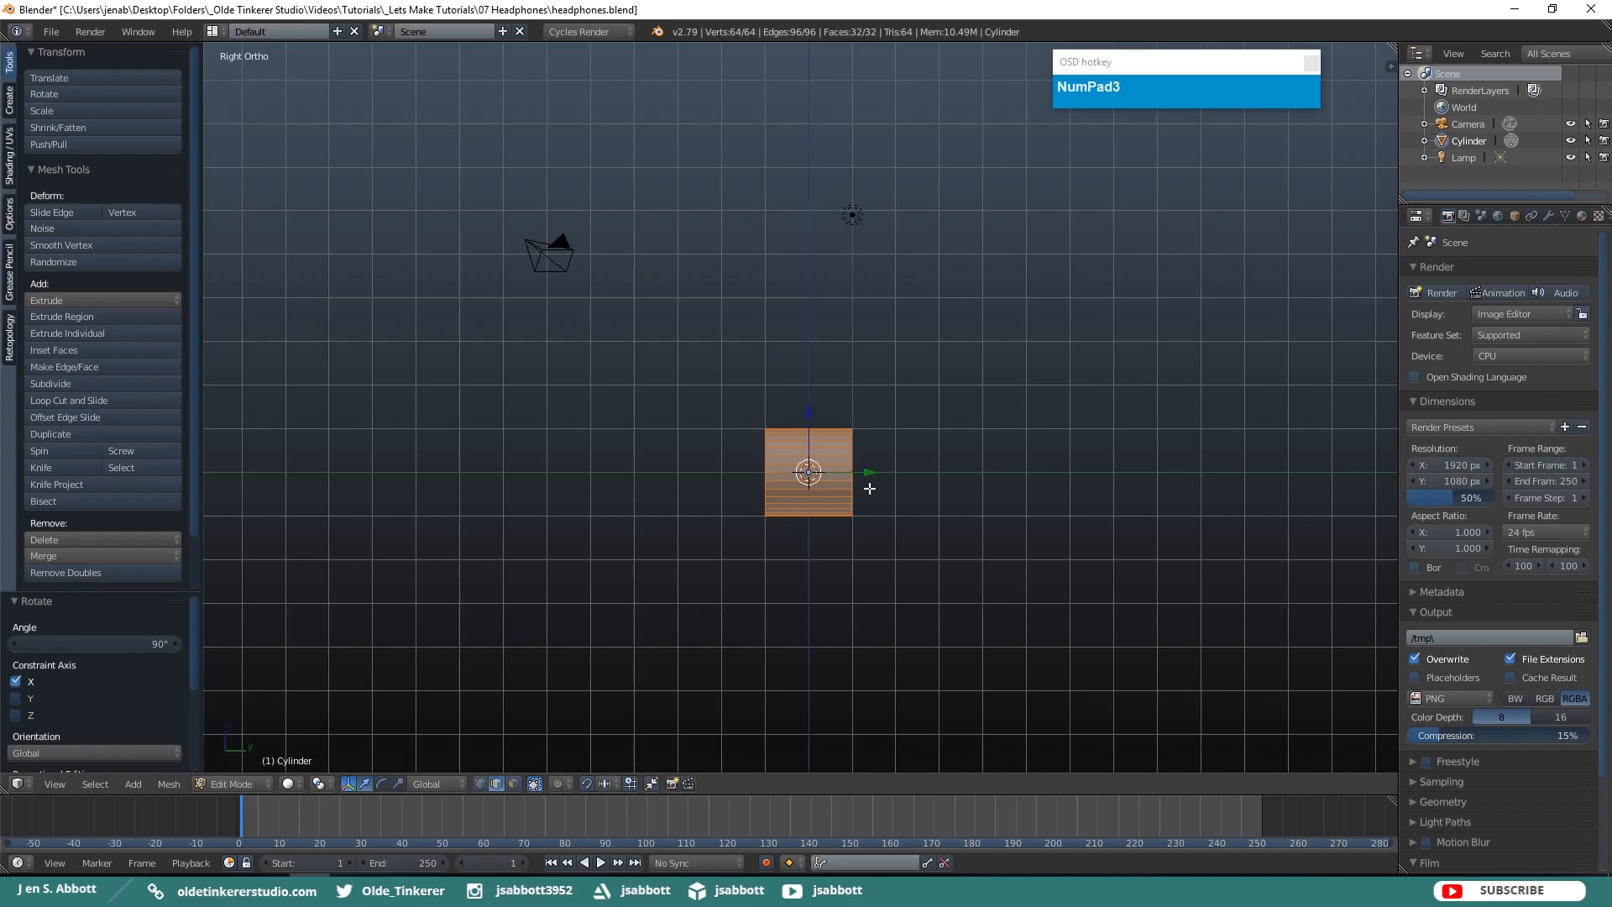
scroll(869, 488, up, 3)
scroll(884, 479, down, 1)
shift+scroll(928, 499, up, 1)
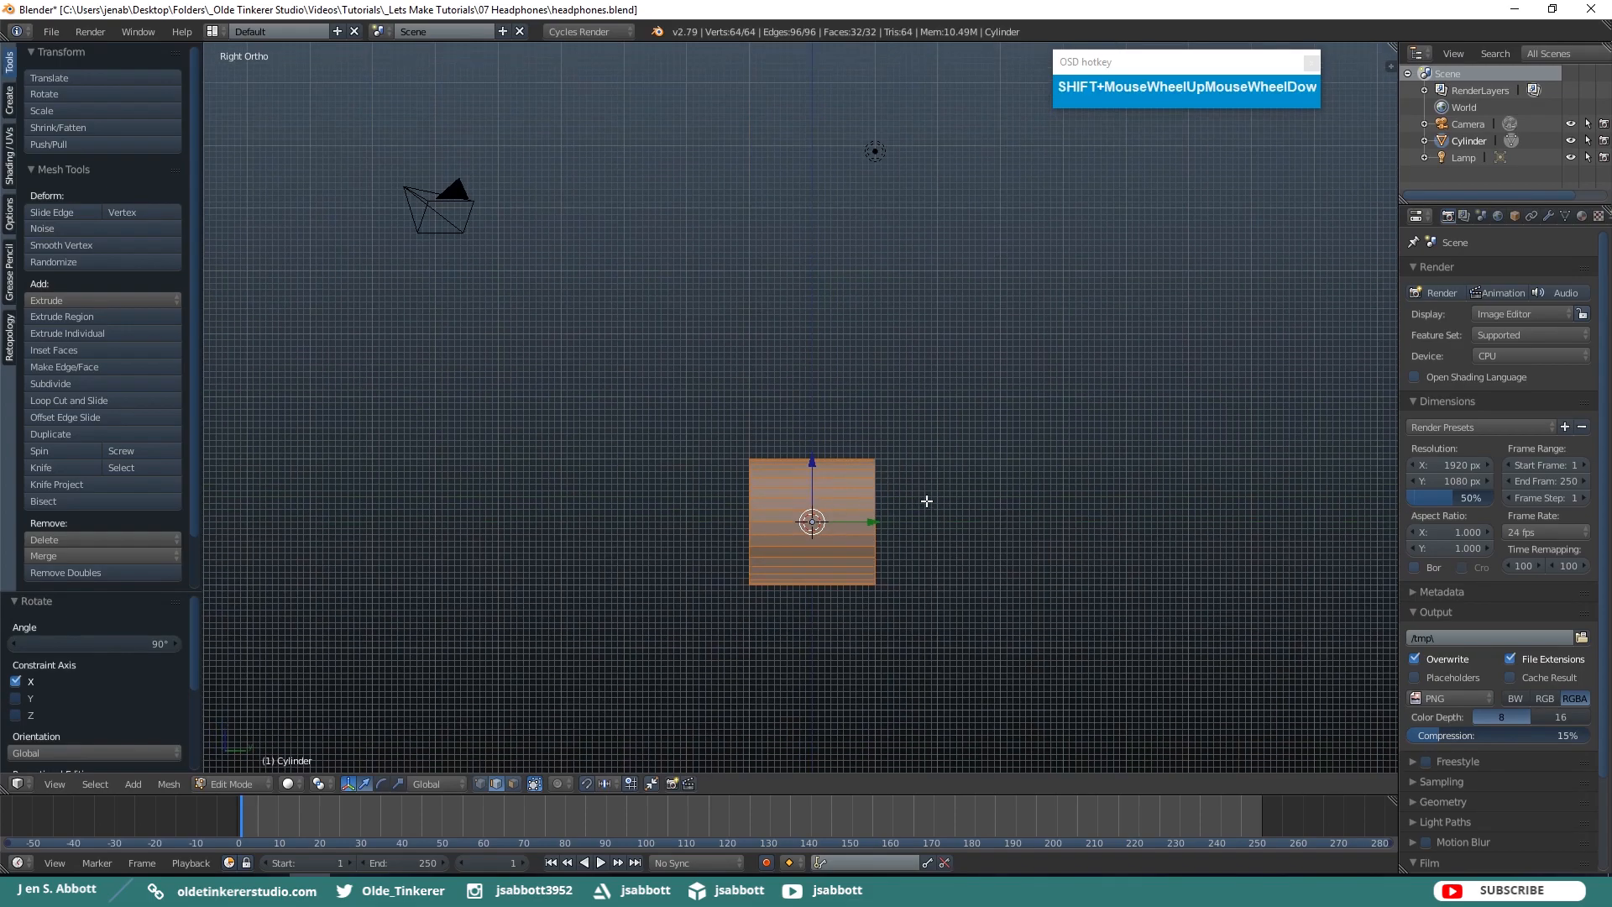
shift+scroll(913, 400, down, 3)
key(z)
key(a)
key(b)
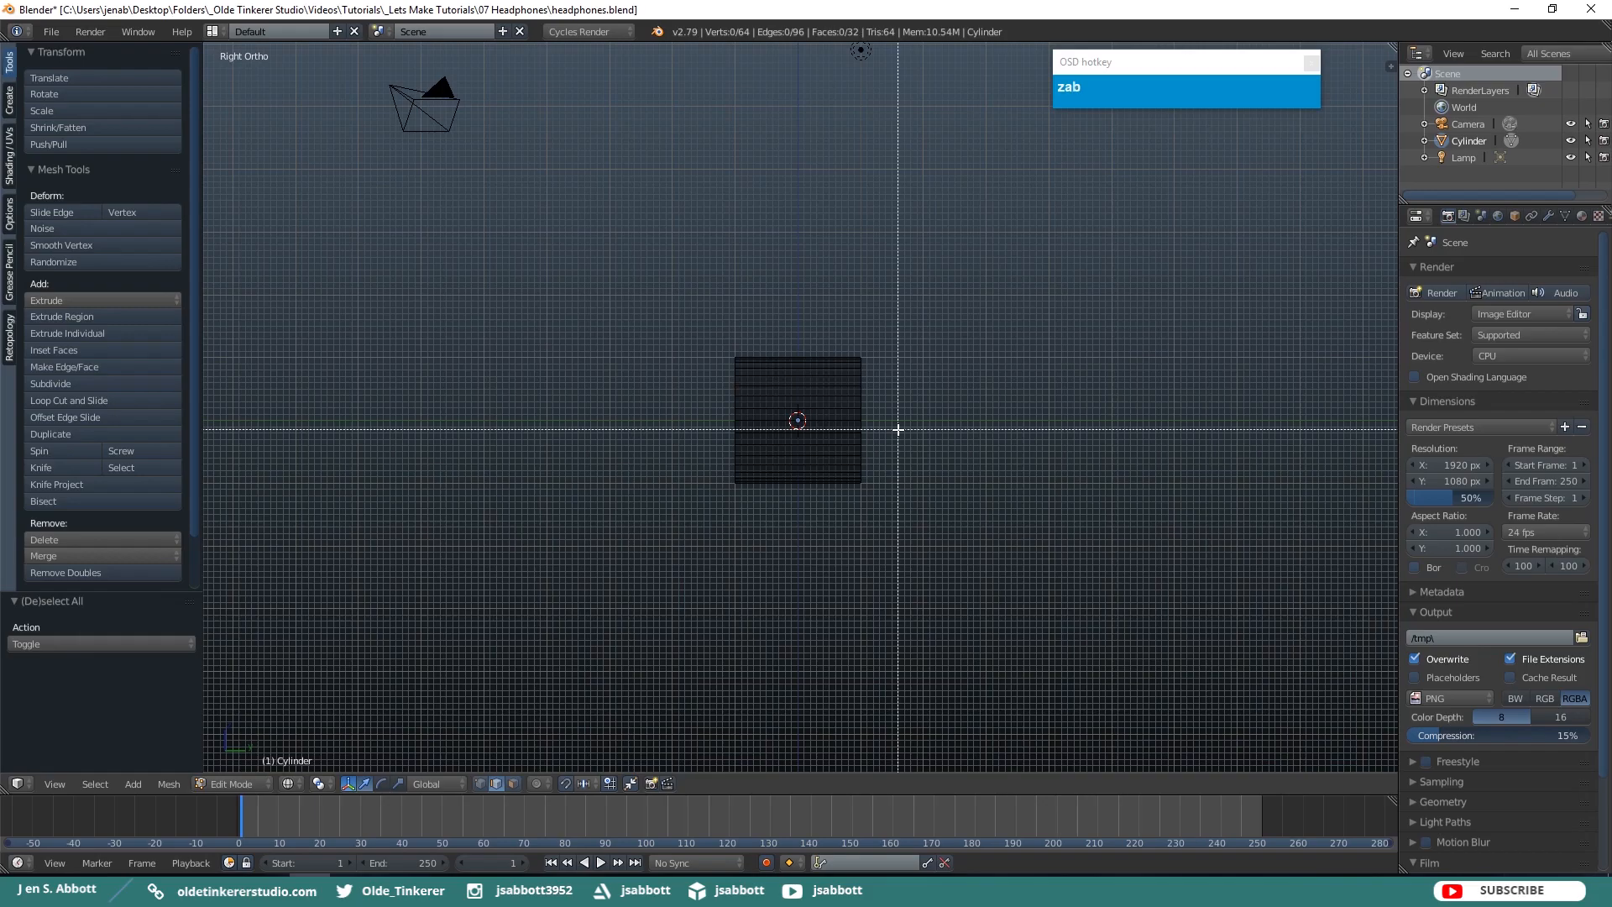
drag(682, 402, 940, 521)
key(x)
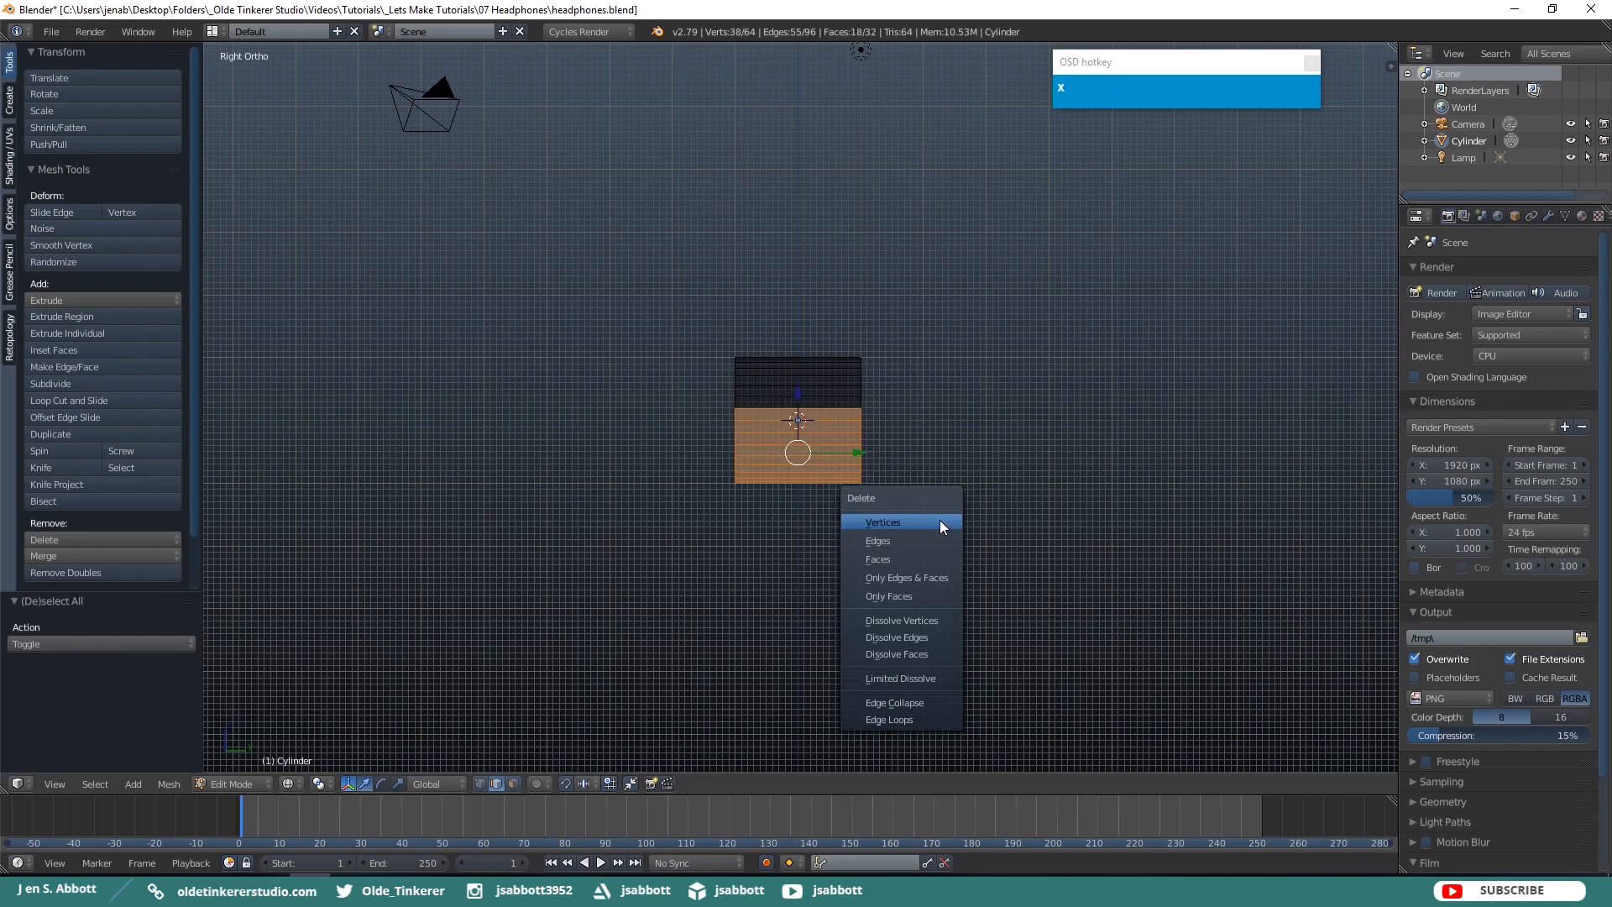
click(904, 560)
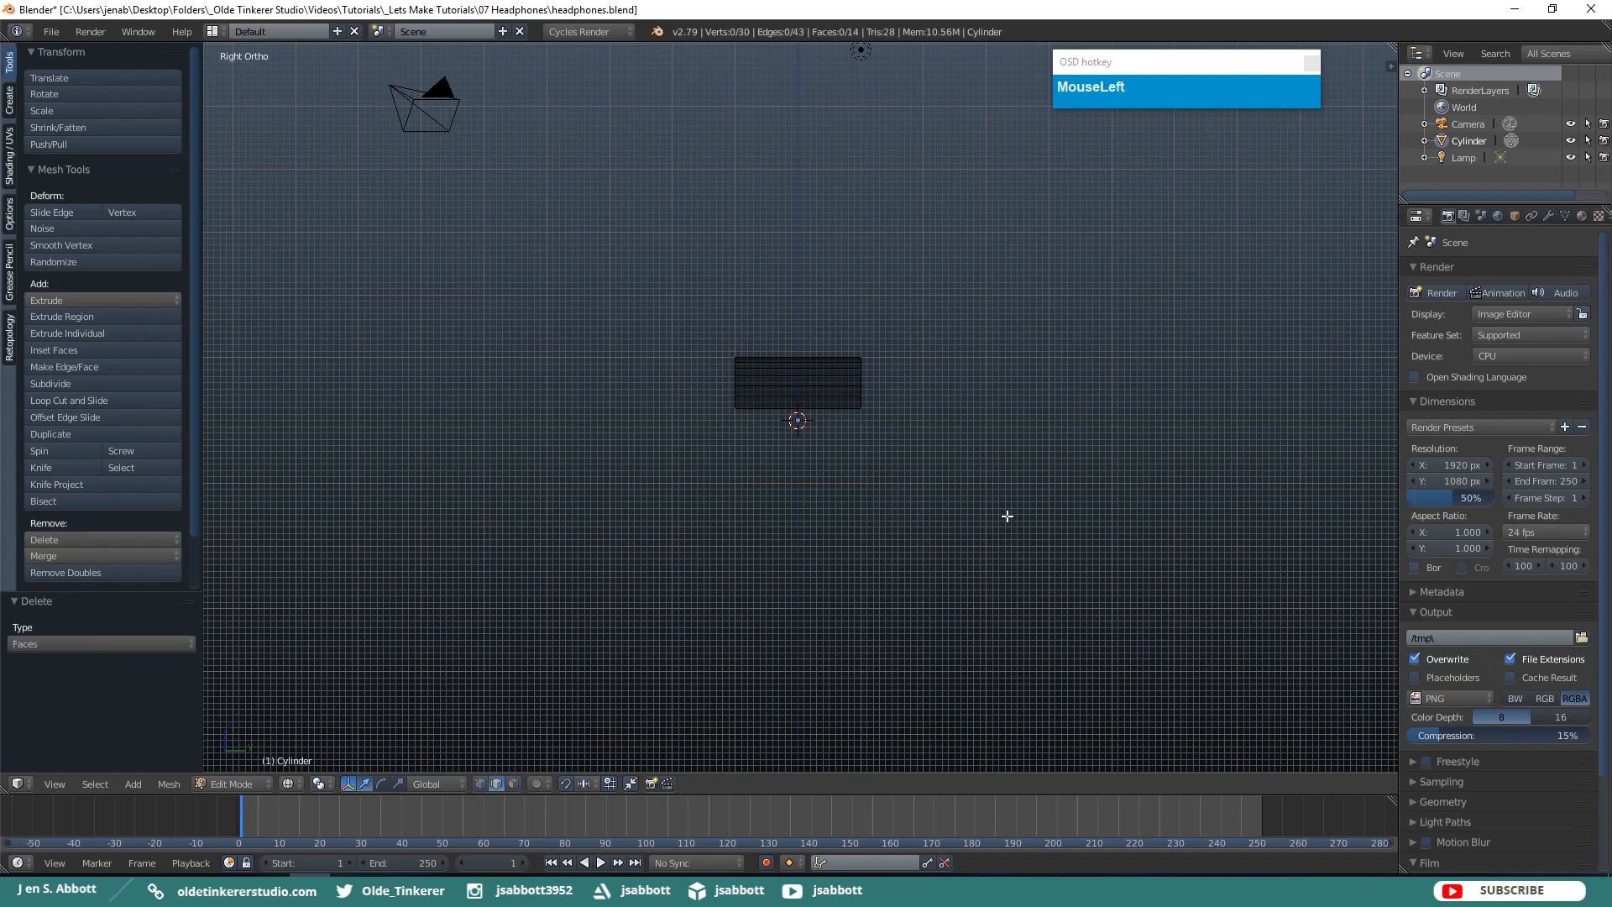
key(z)
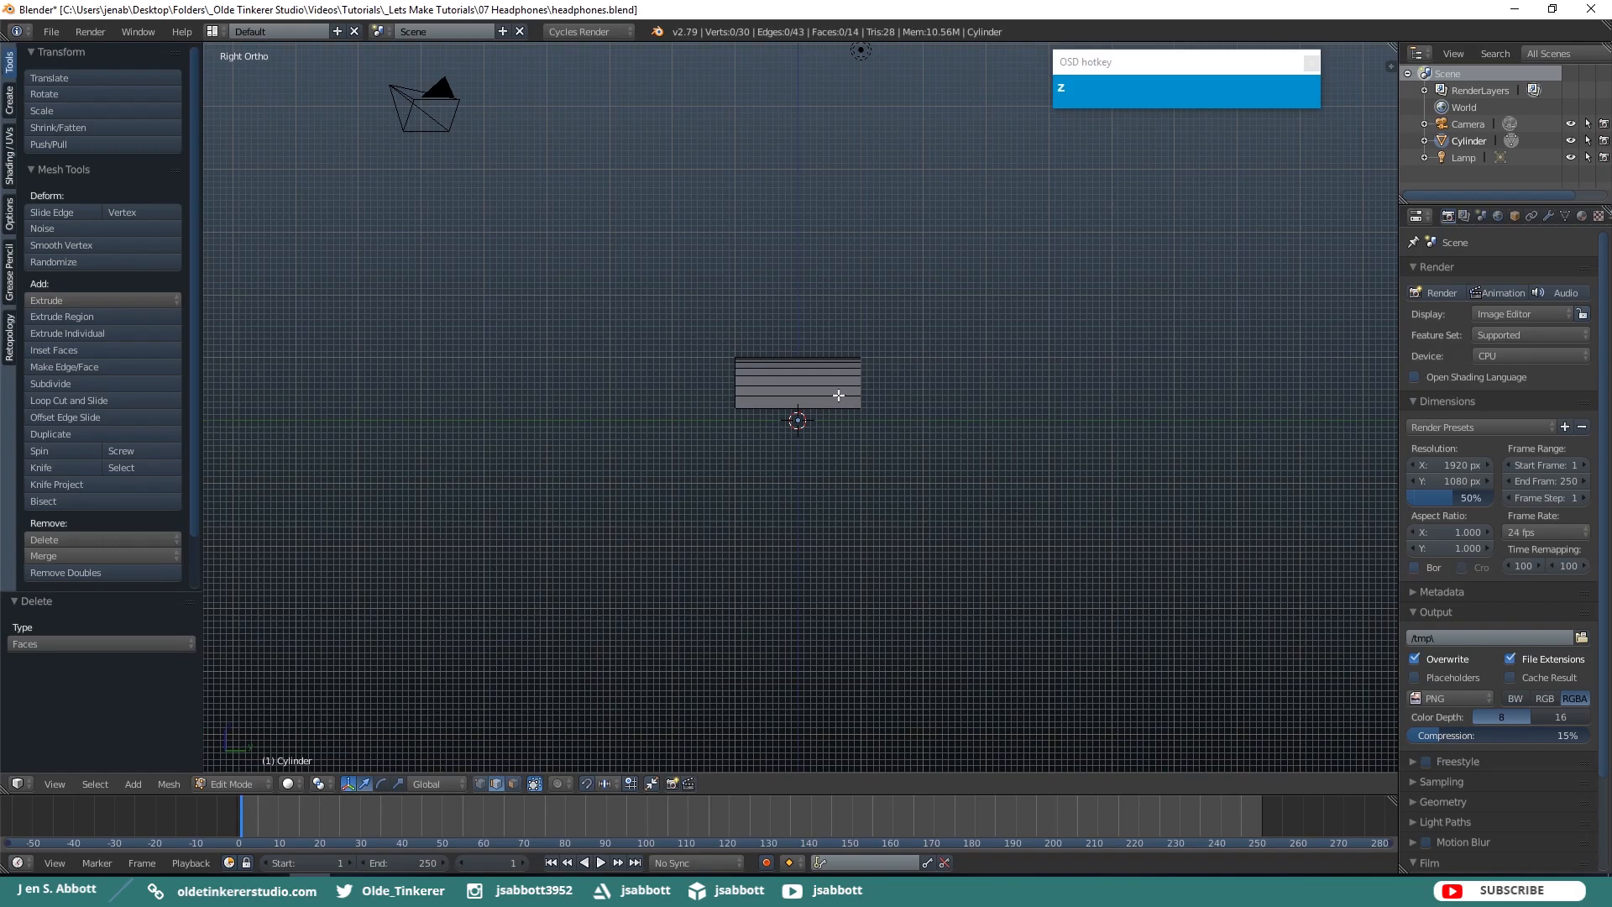
Narrow the whole arch by scaling it along the Y axis to about 0.263.
key(l)
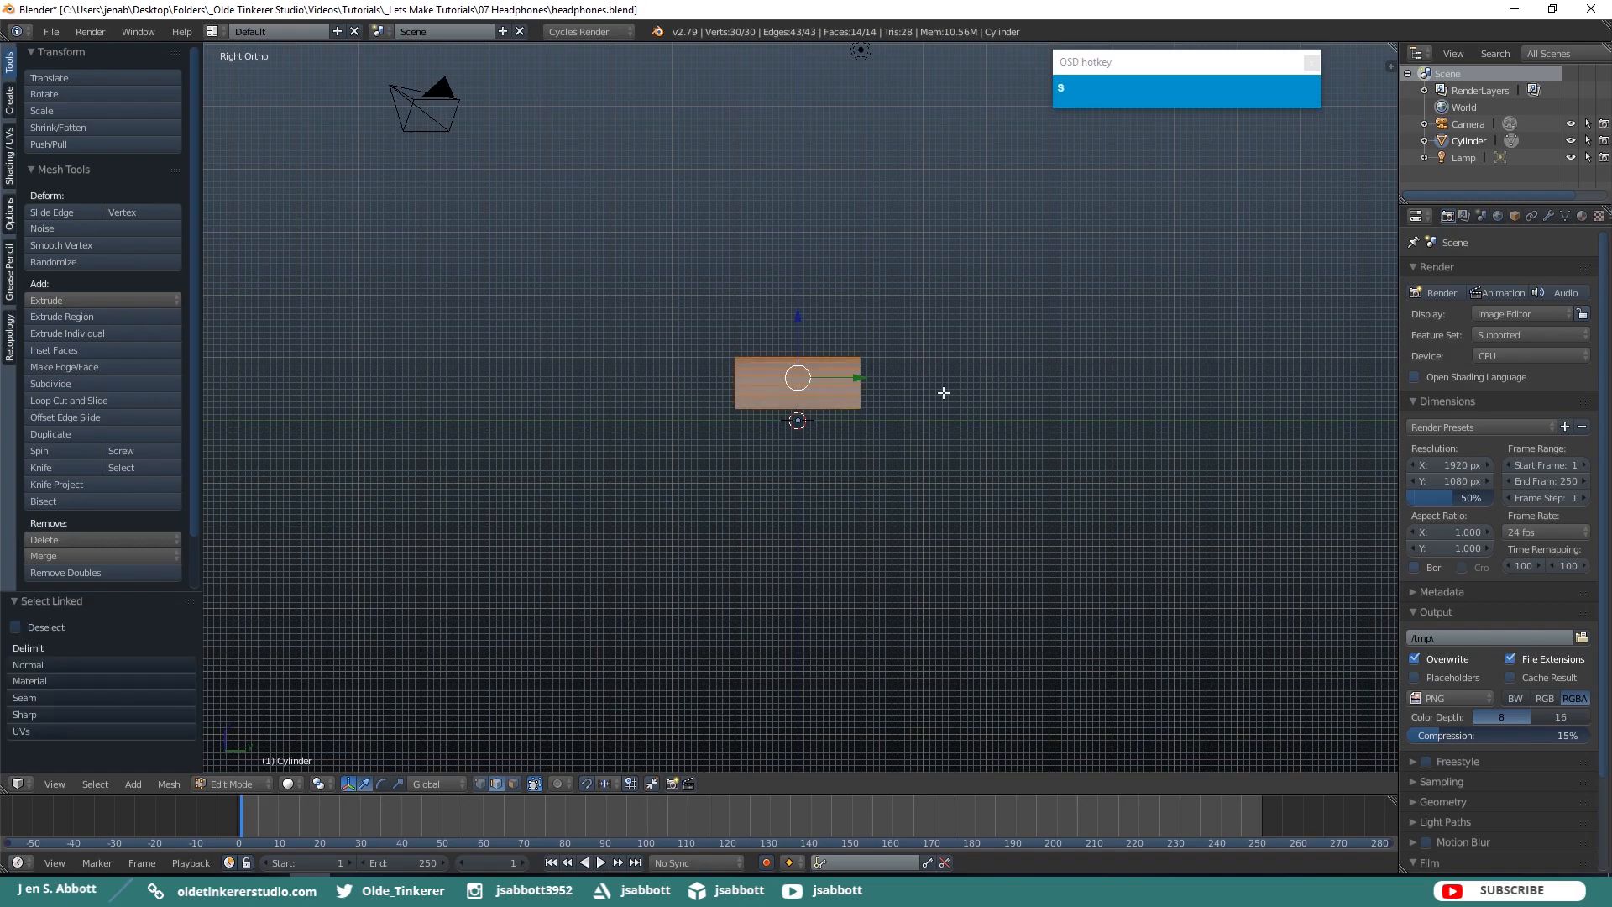
key(y)
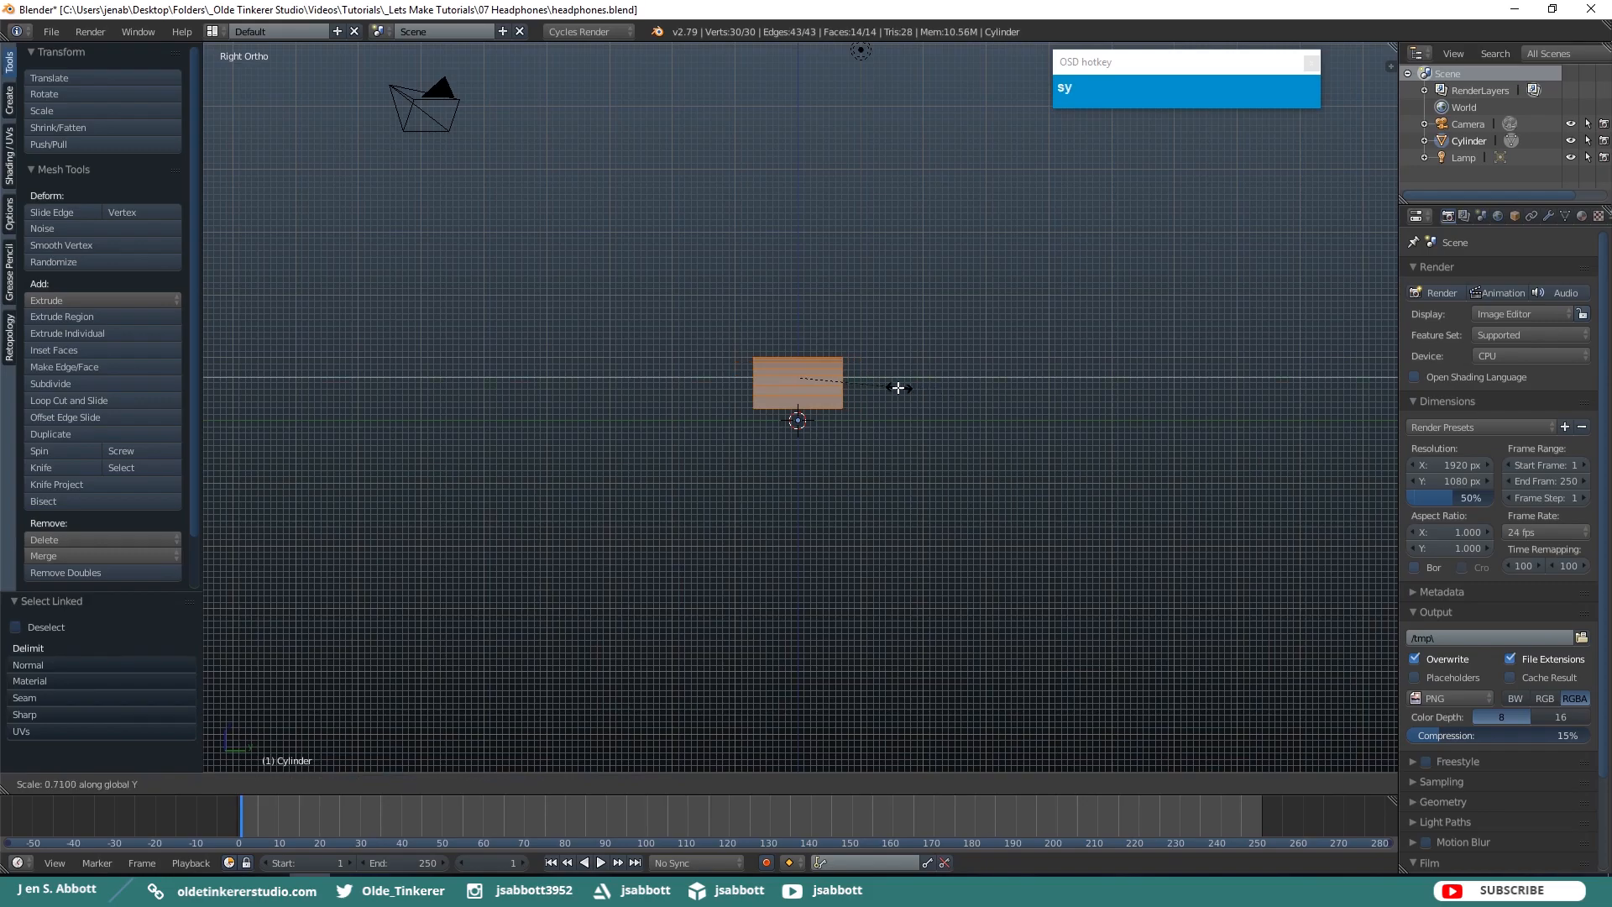
click(837, 379)
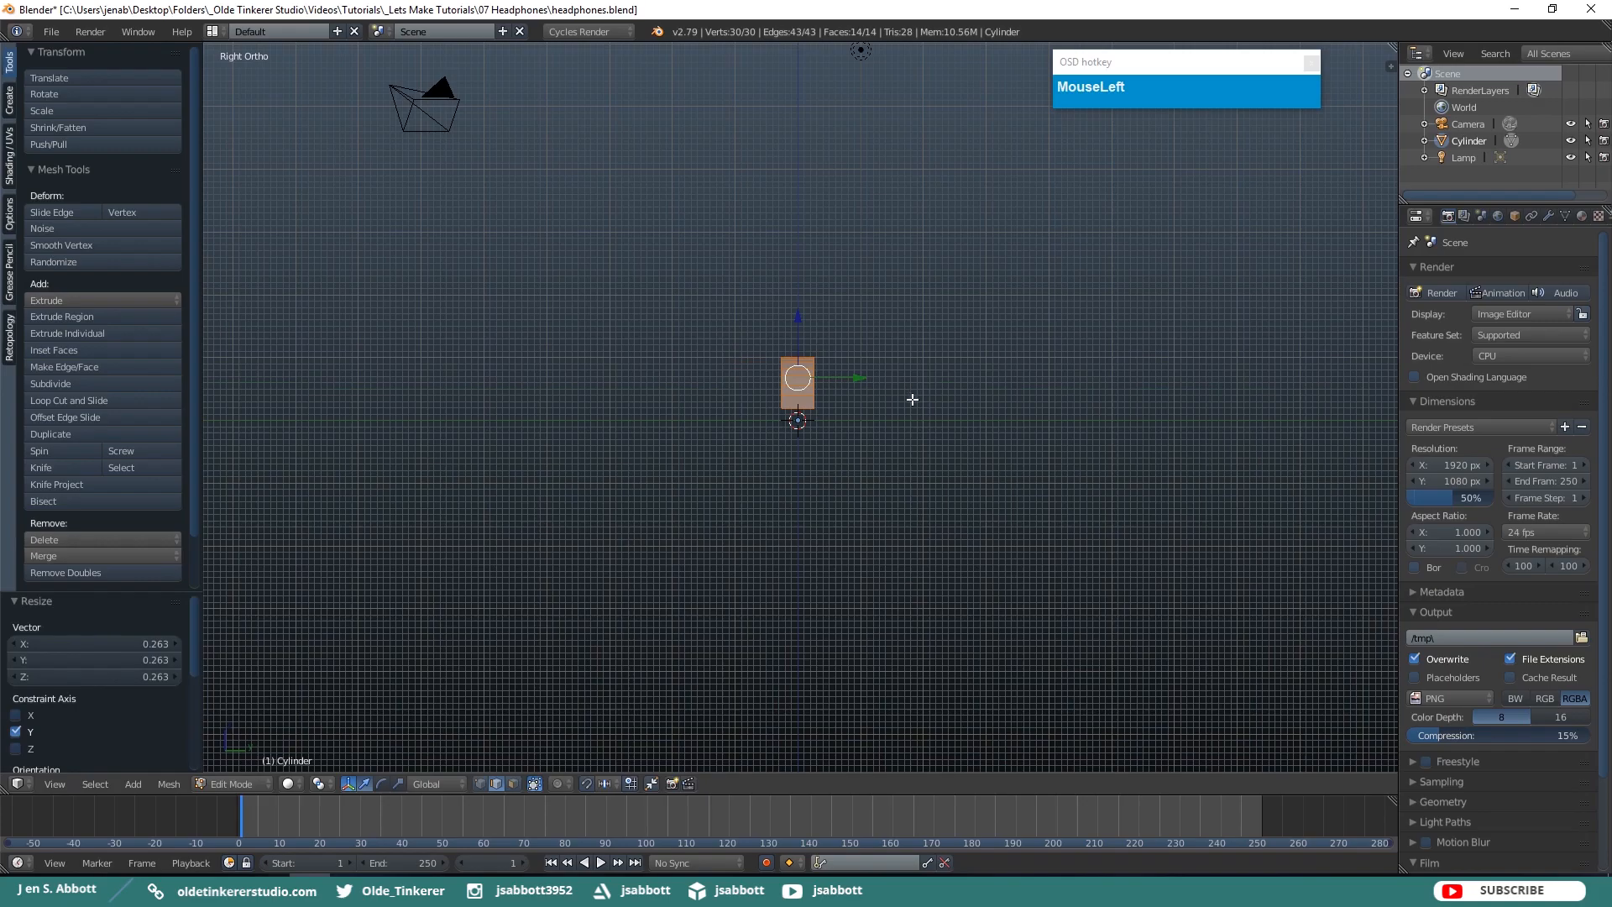
Delete the faces of the arch's negative X half, keeping only the positive X half.
key(KP_7)
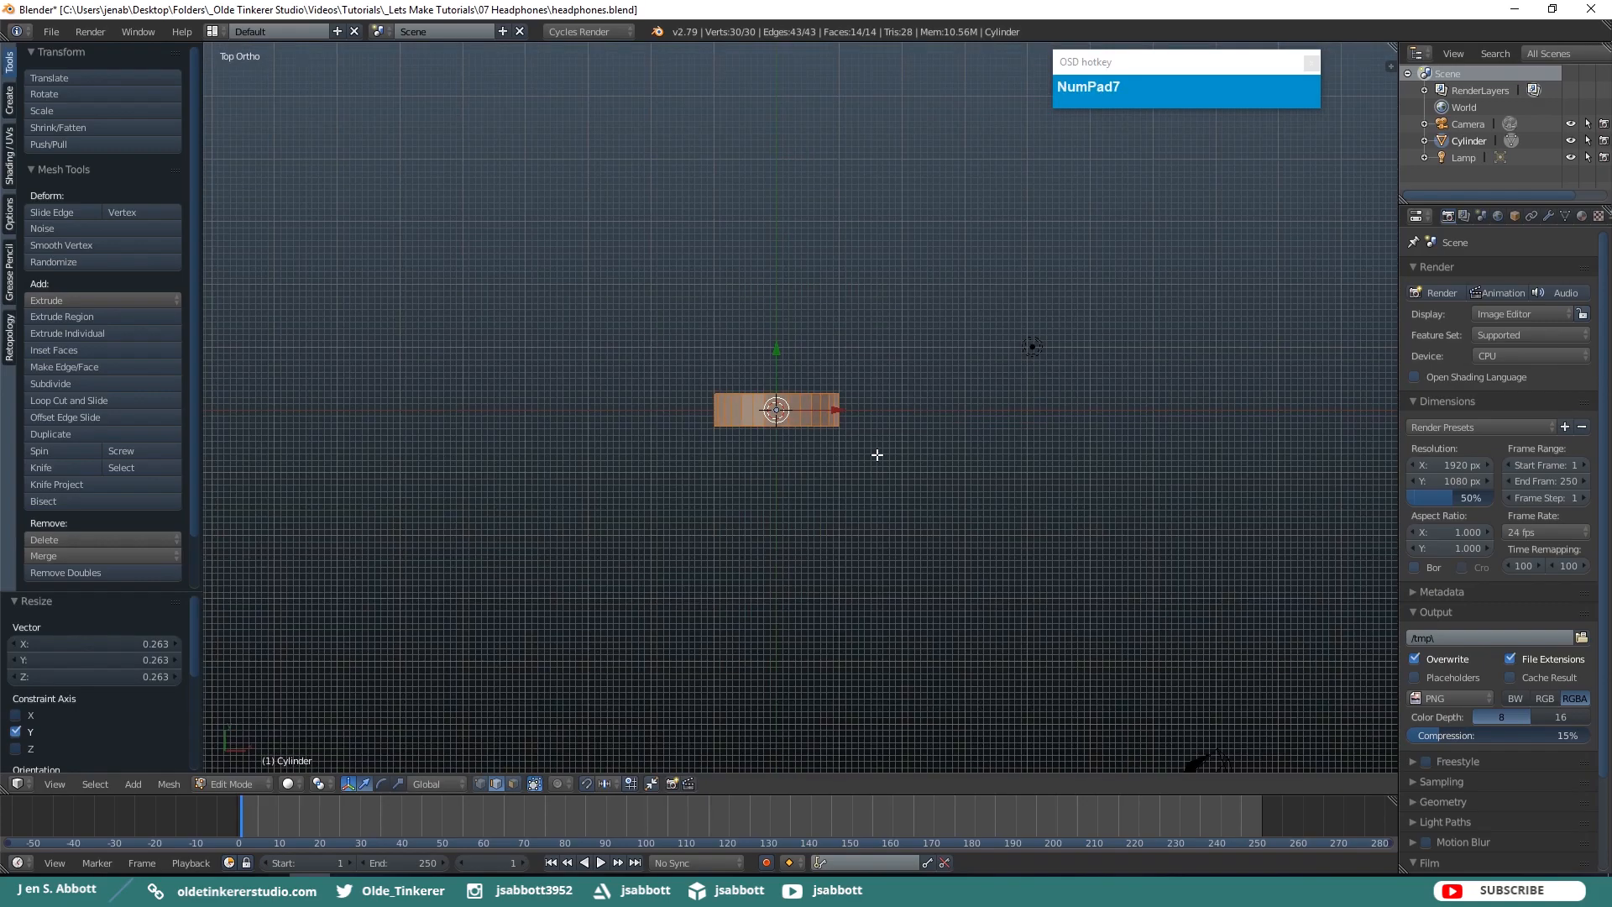
key(z)
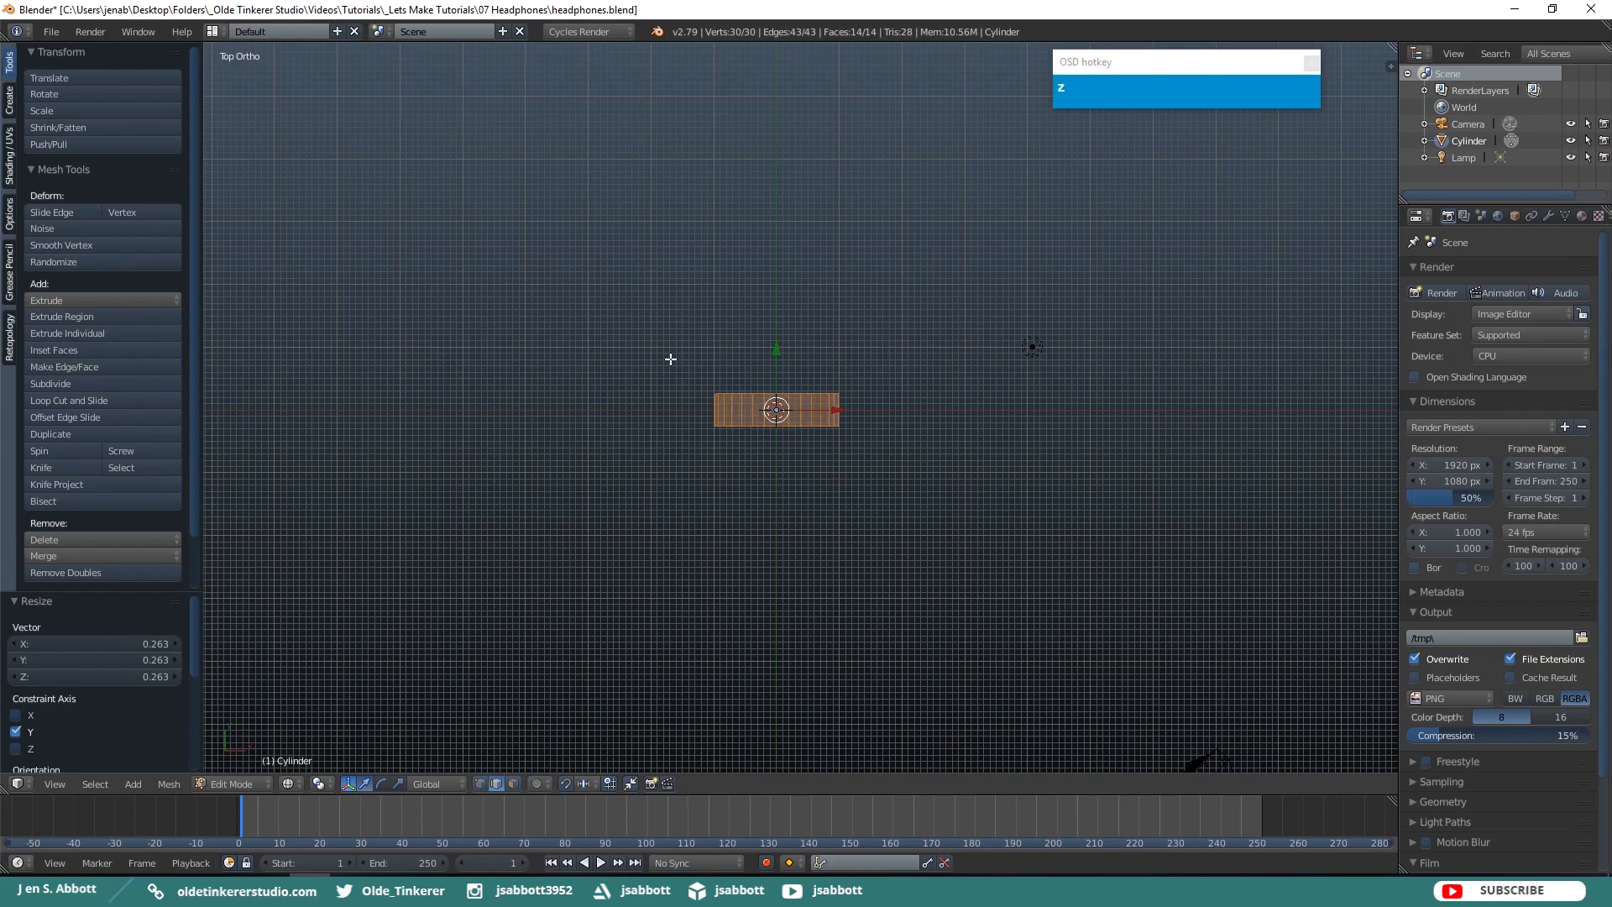
key(a)
key(b)
drag(673, 351, 778, 476)
key(x)
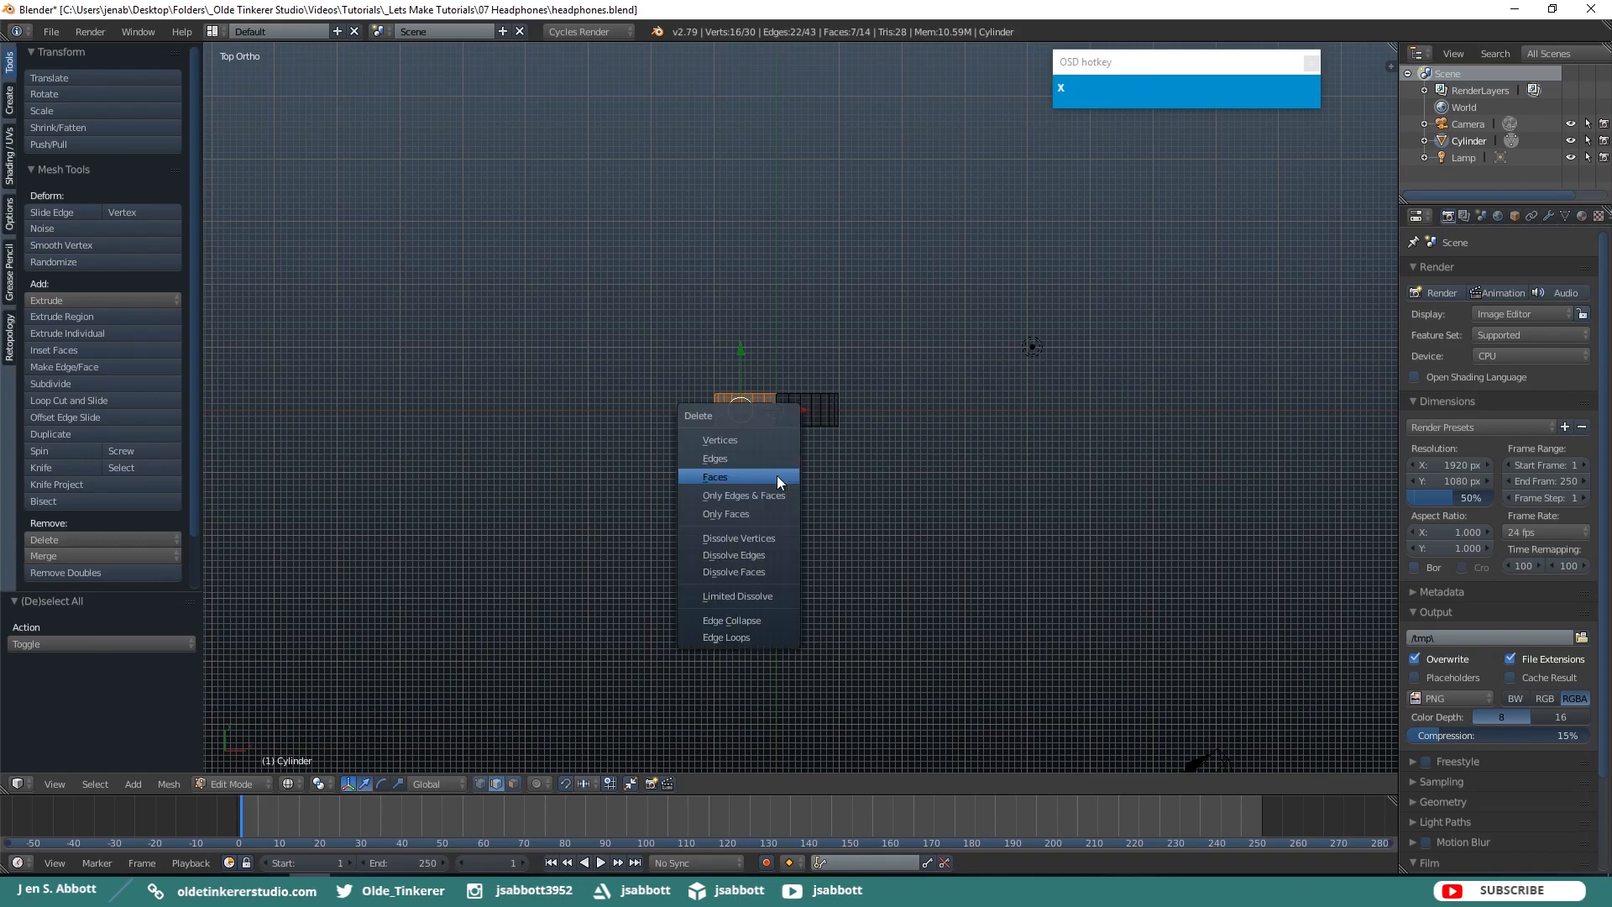
click(778, 475)
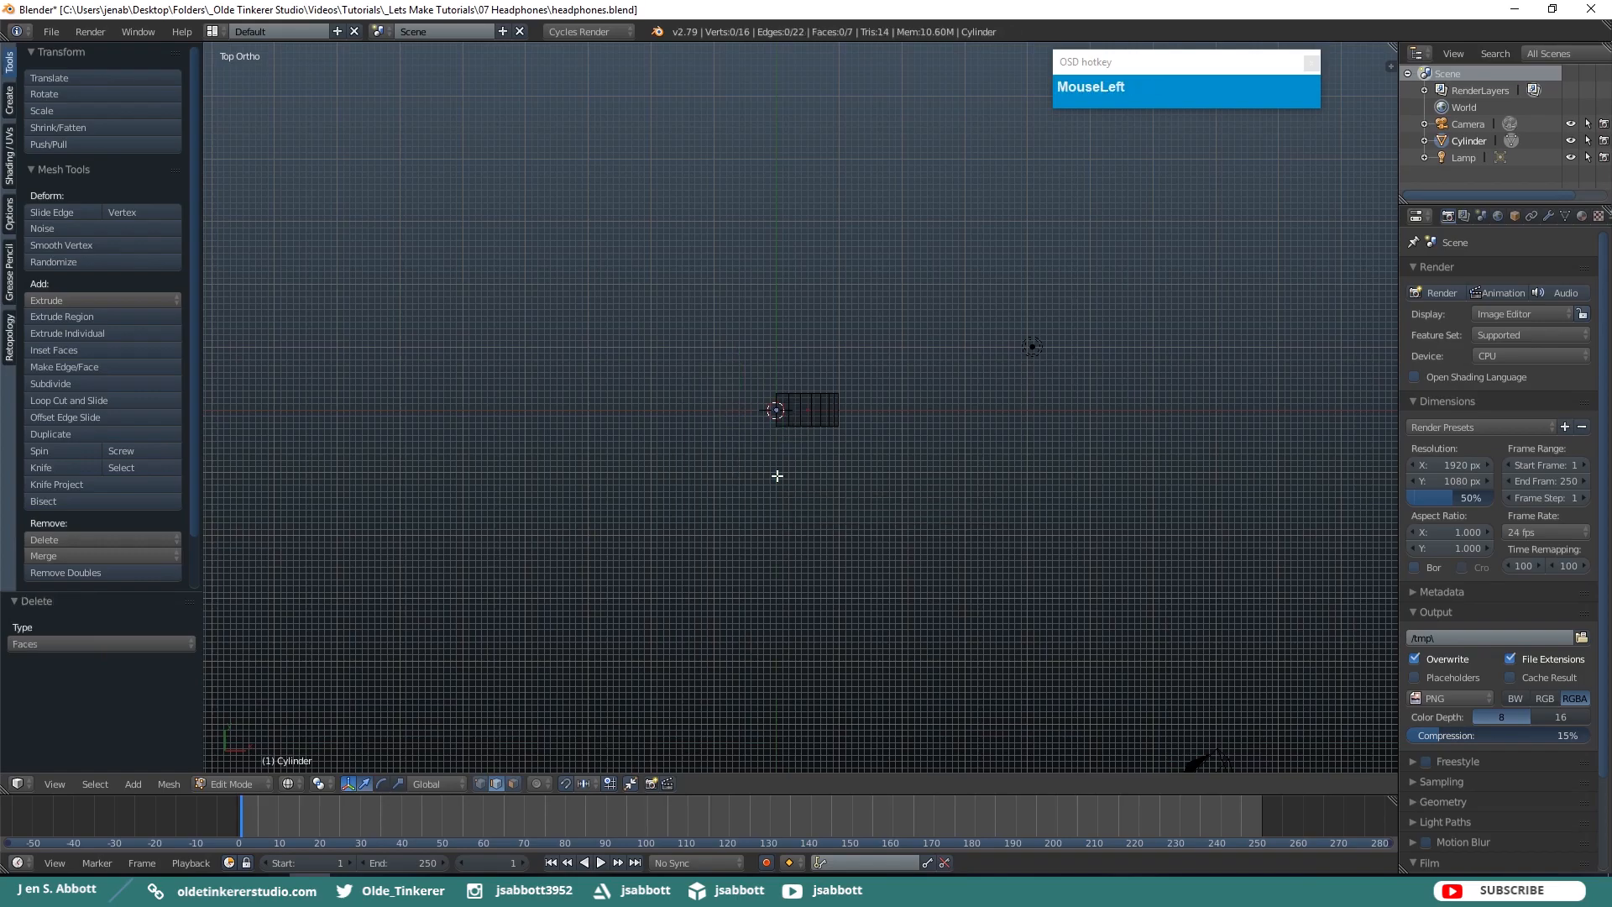
Add a Mirror modifier on the X axis to the half arch, with Clipping and edit cage display enabled.
key(l)
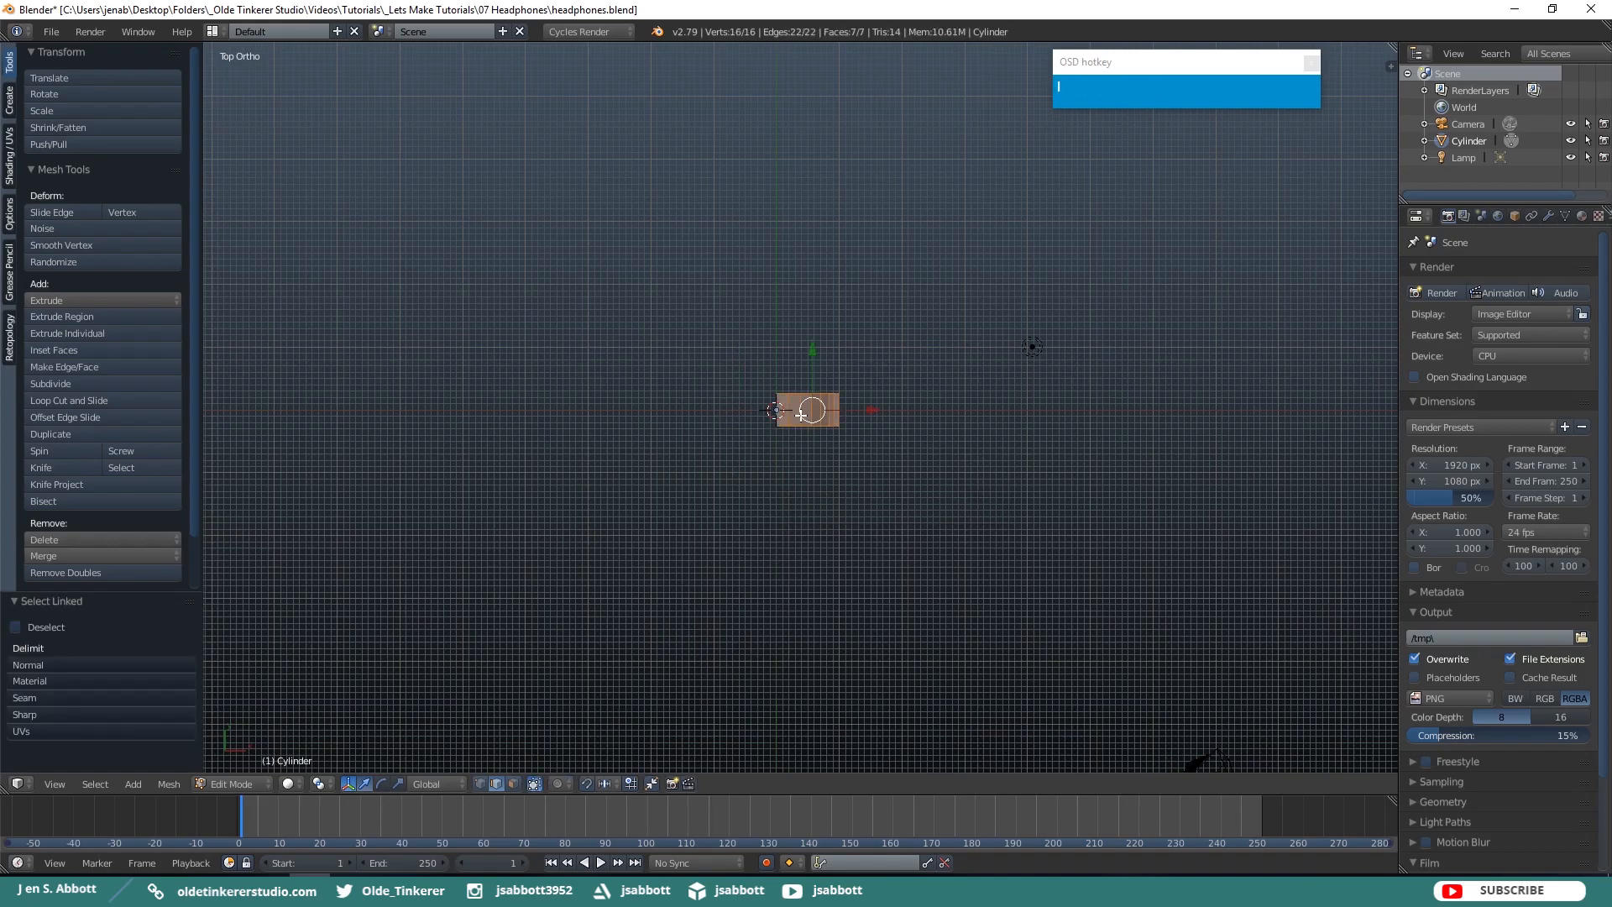
key(KP_1)
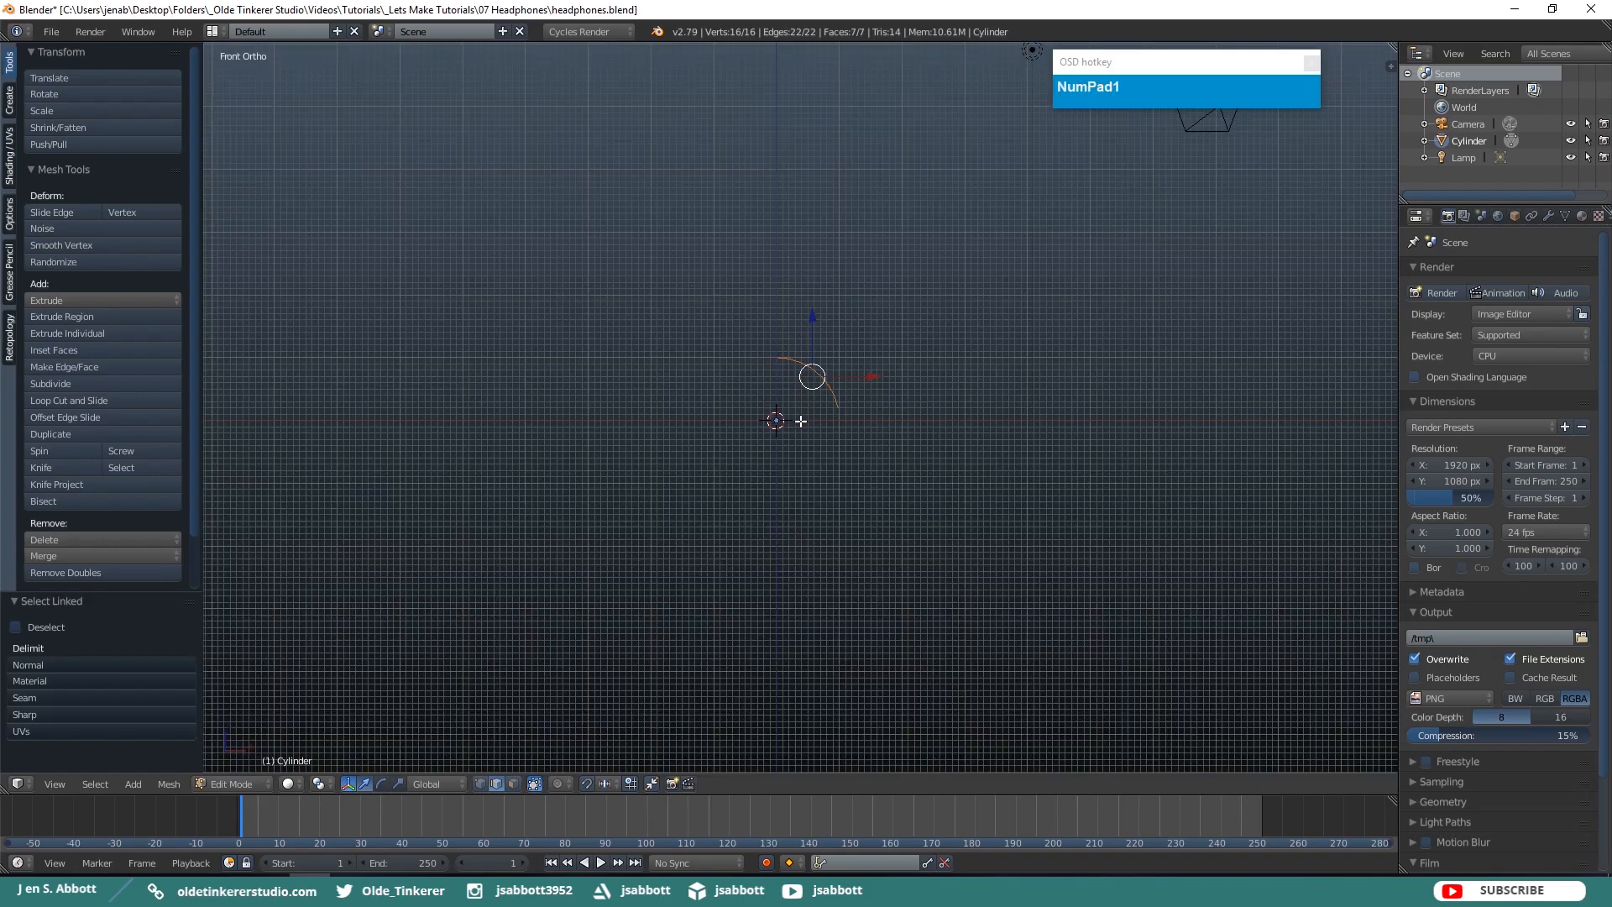
scroll(801, 420, up, 1)
scroll(801, 420, up, 1)
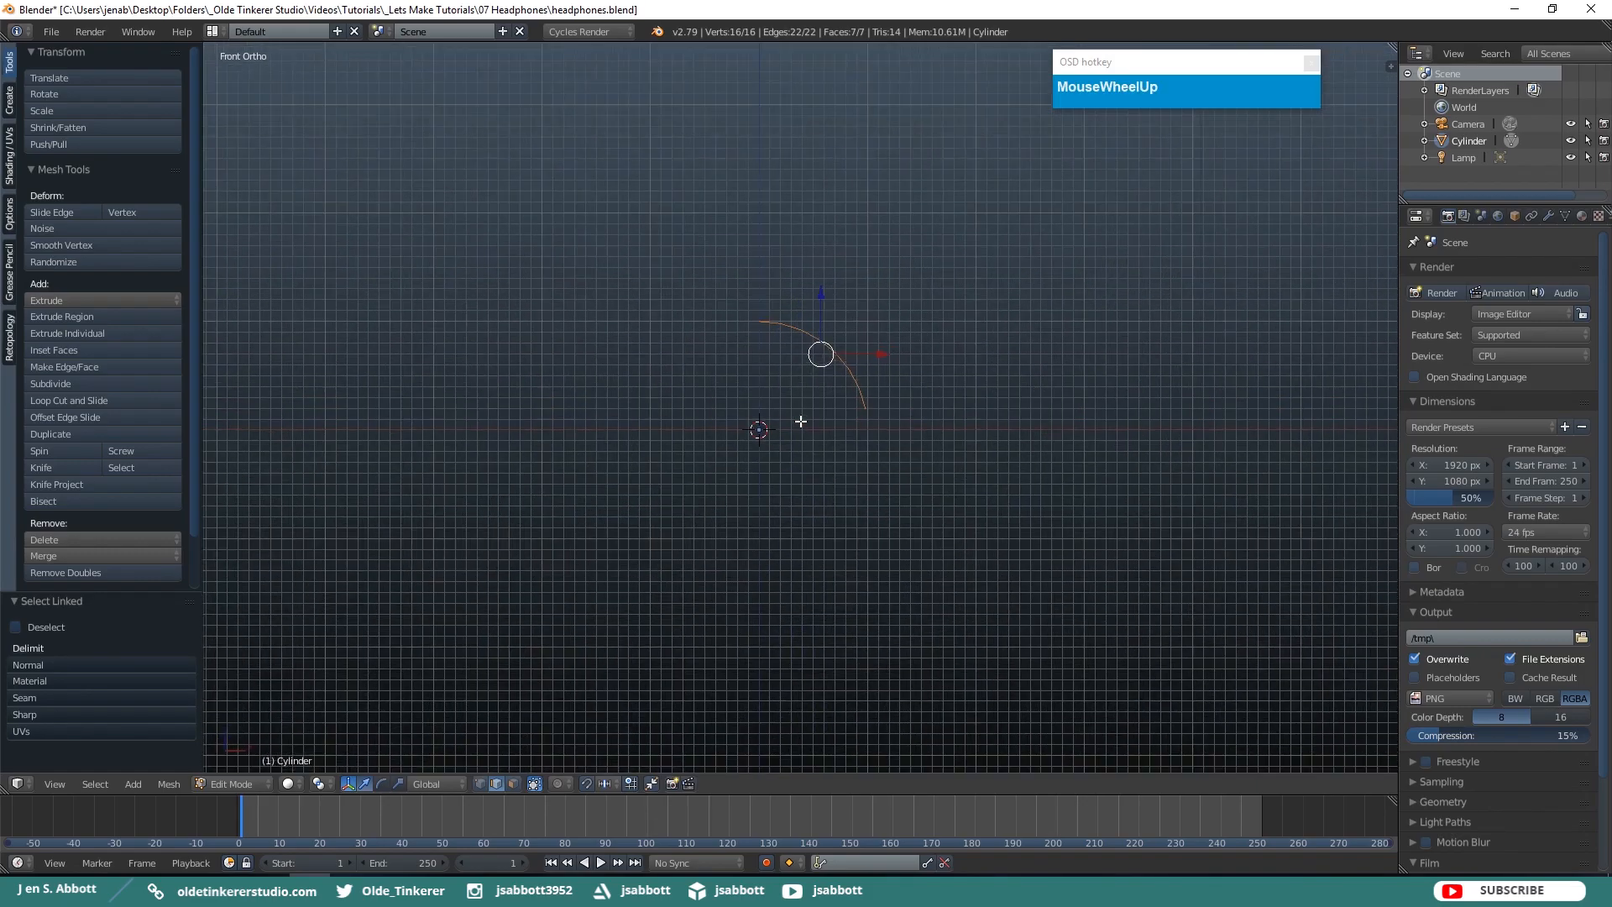
click(1549, 216)
click(1493, 270)
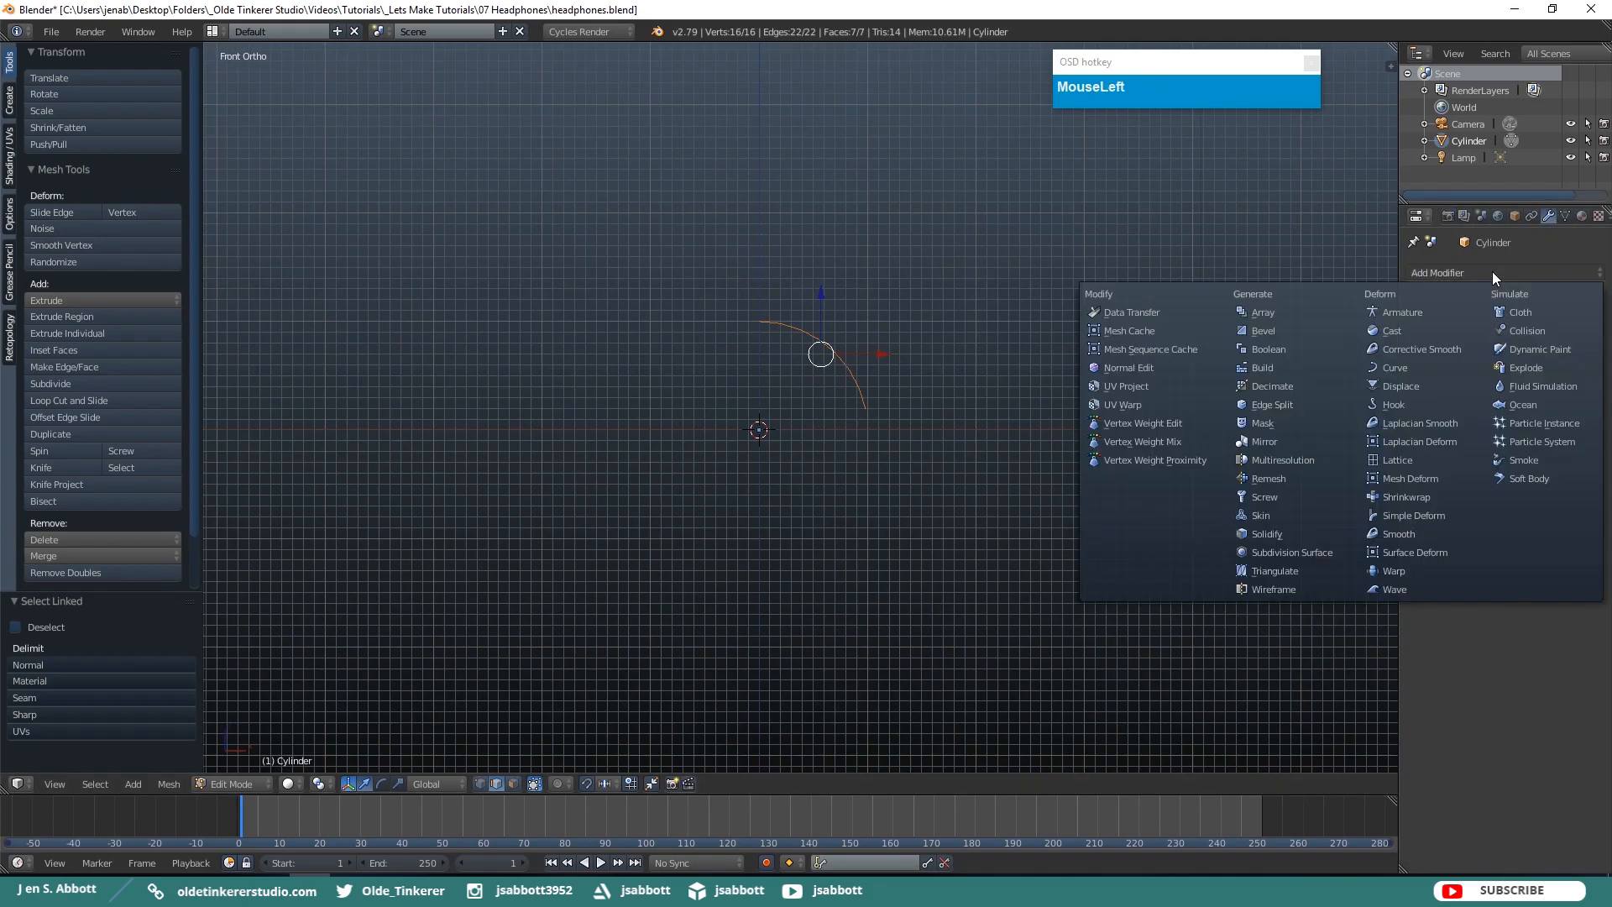
click(1271, 442)
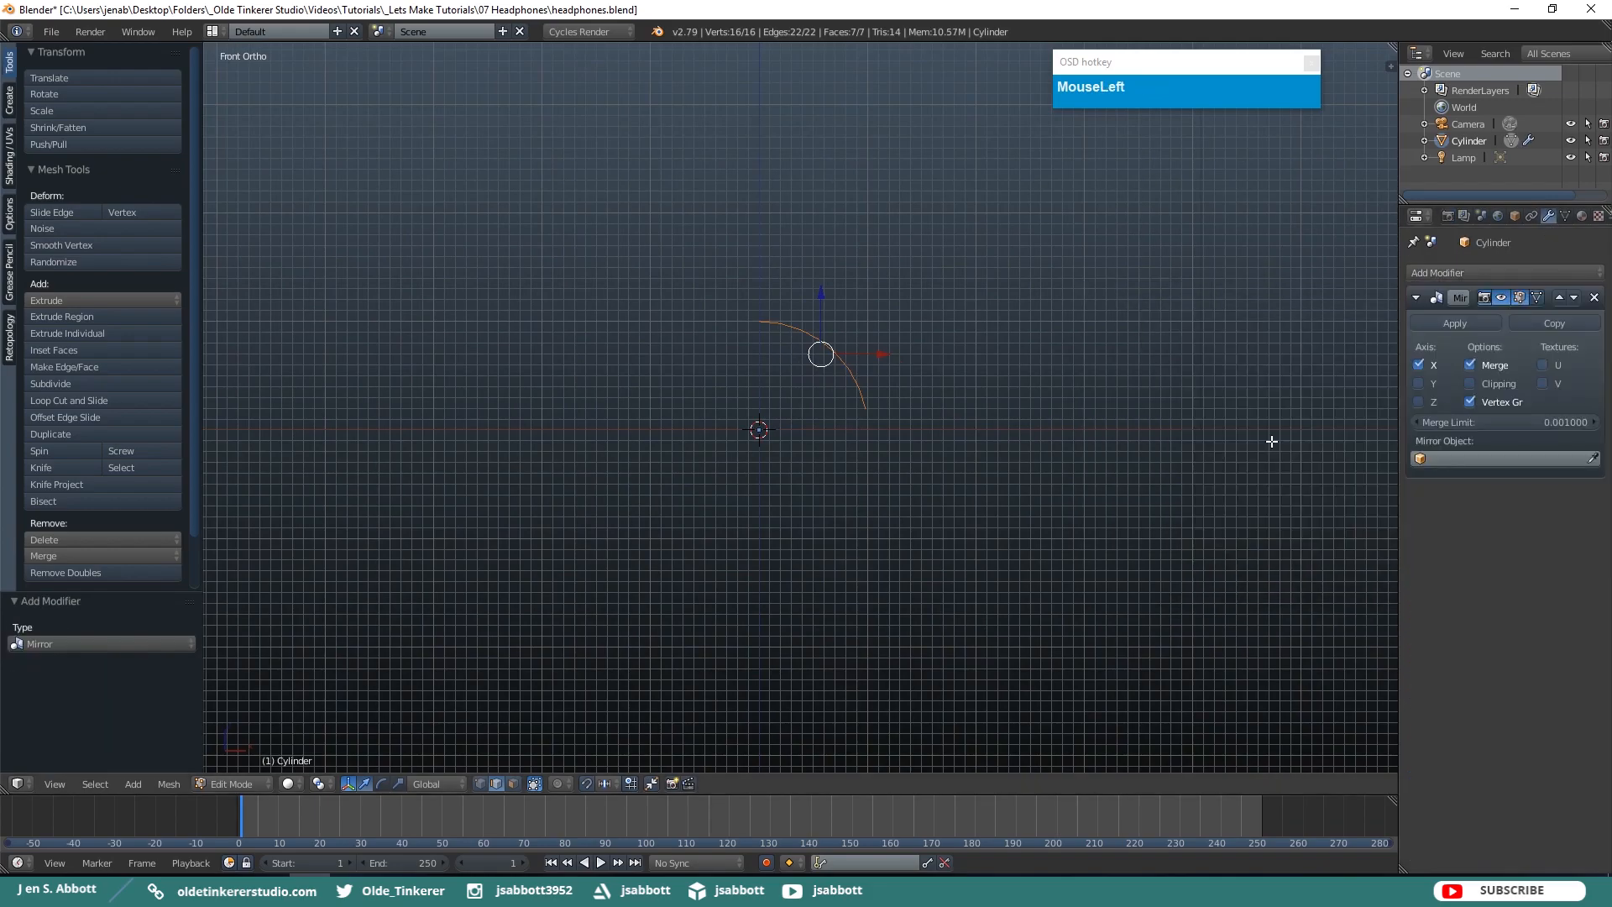
click(1471, 384)
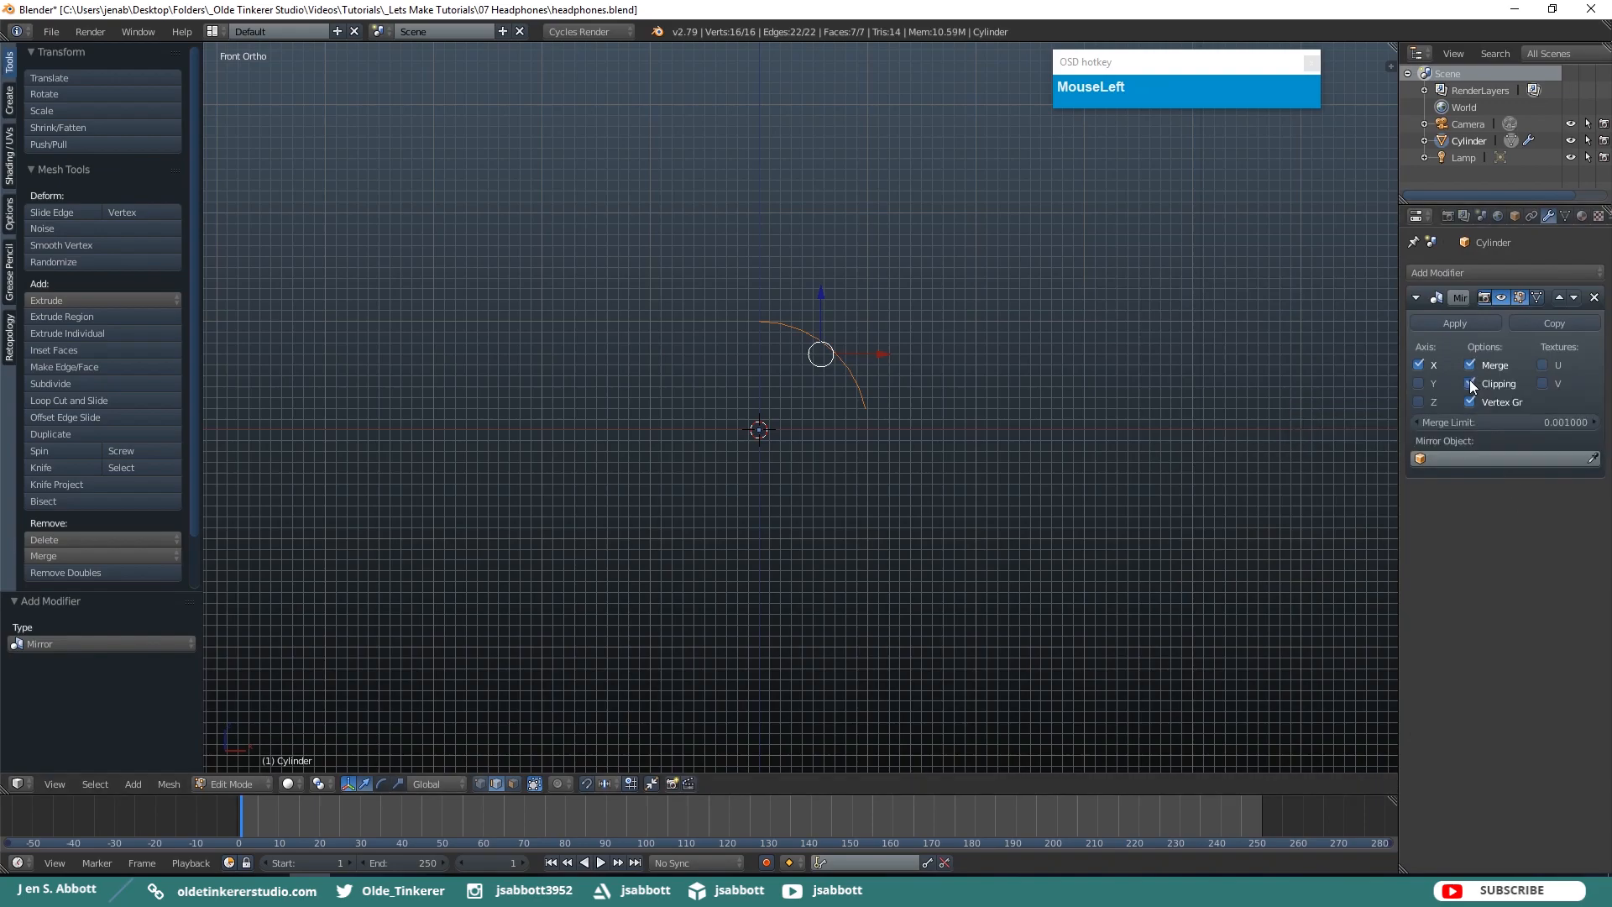
click(1535, 297)
Add a Solidify modifier with a thickness of 0.08 to the arch and apply it in Object Mode.
click(1453, 272)
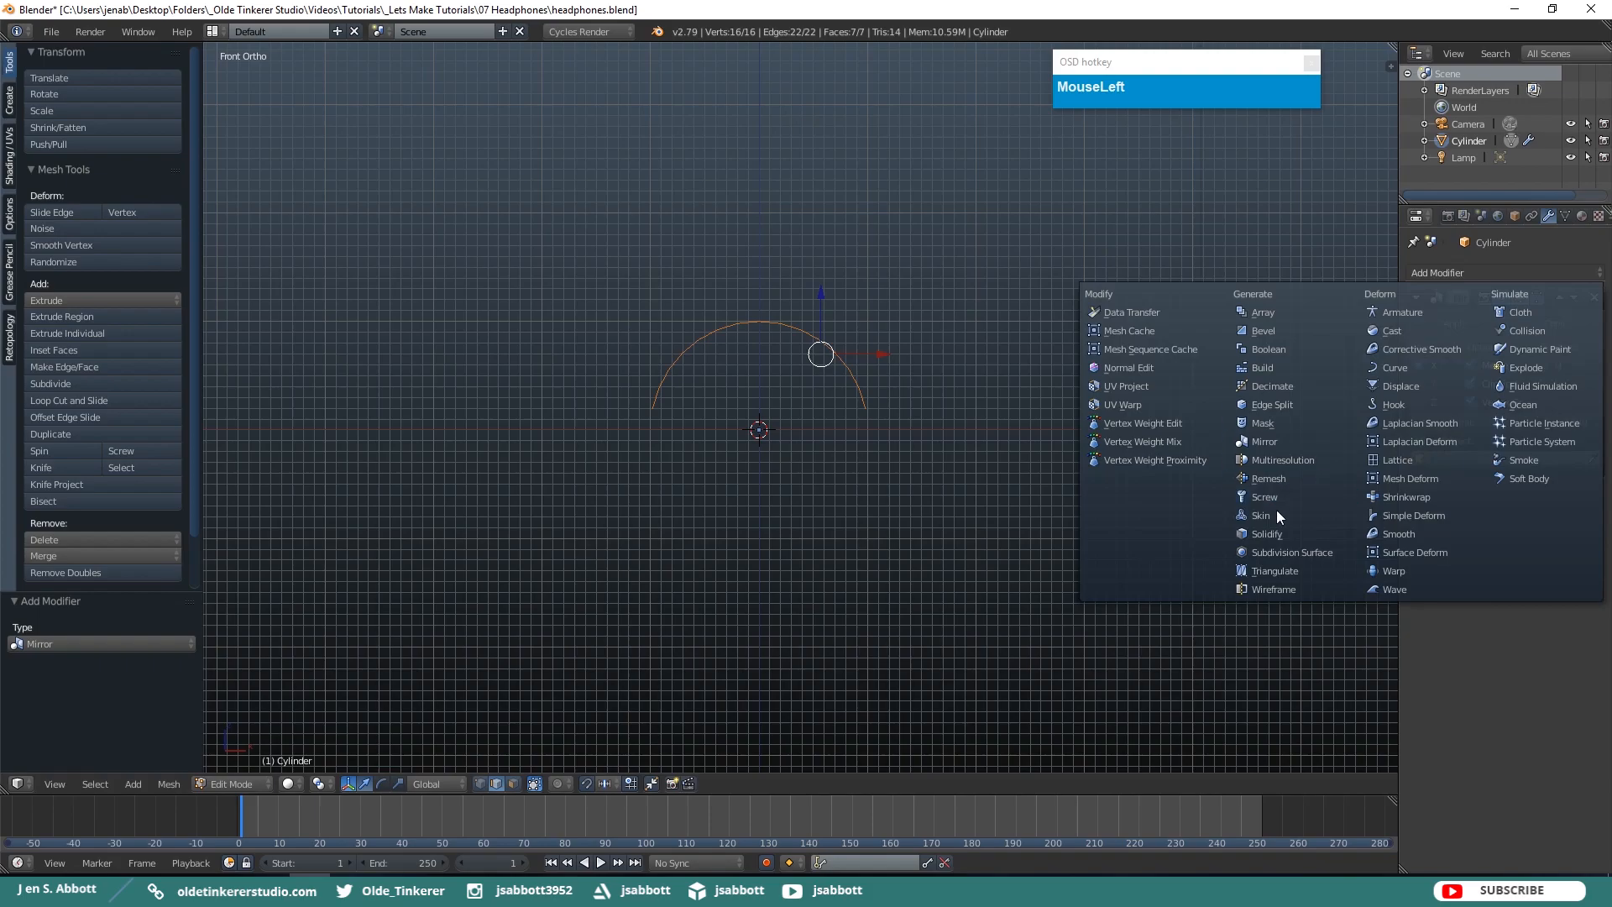
click(1270, 534)
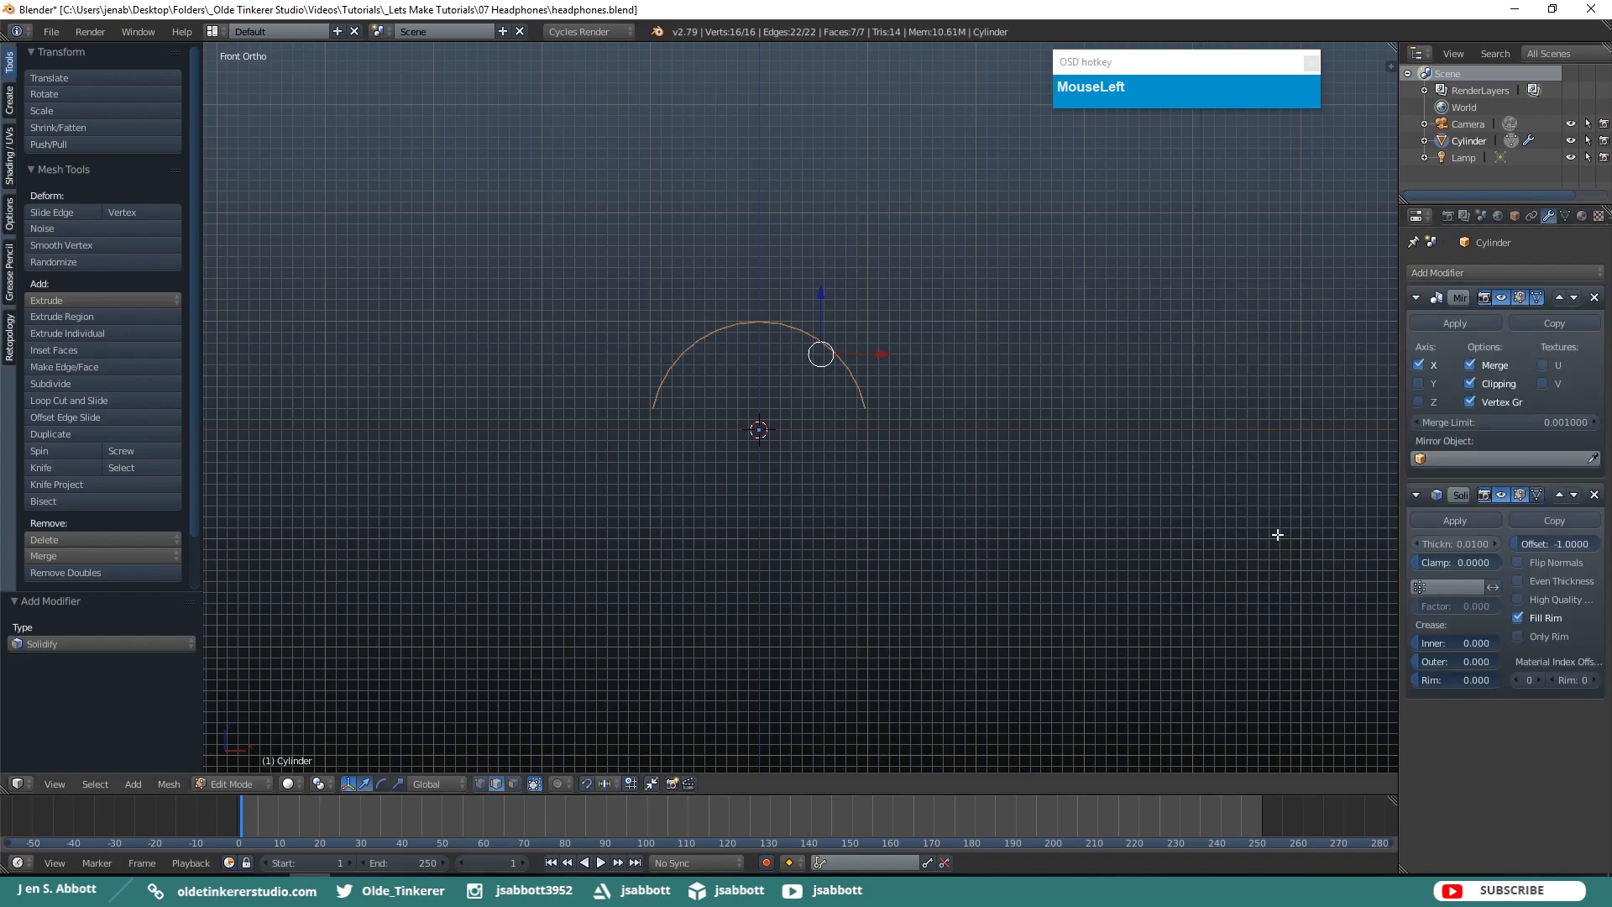
click(1436, 545)
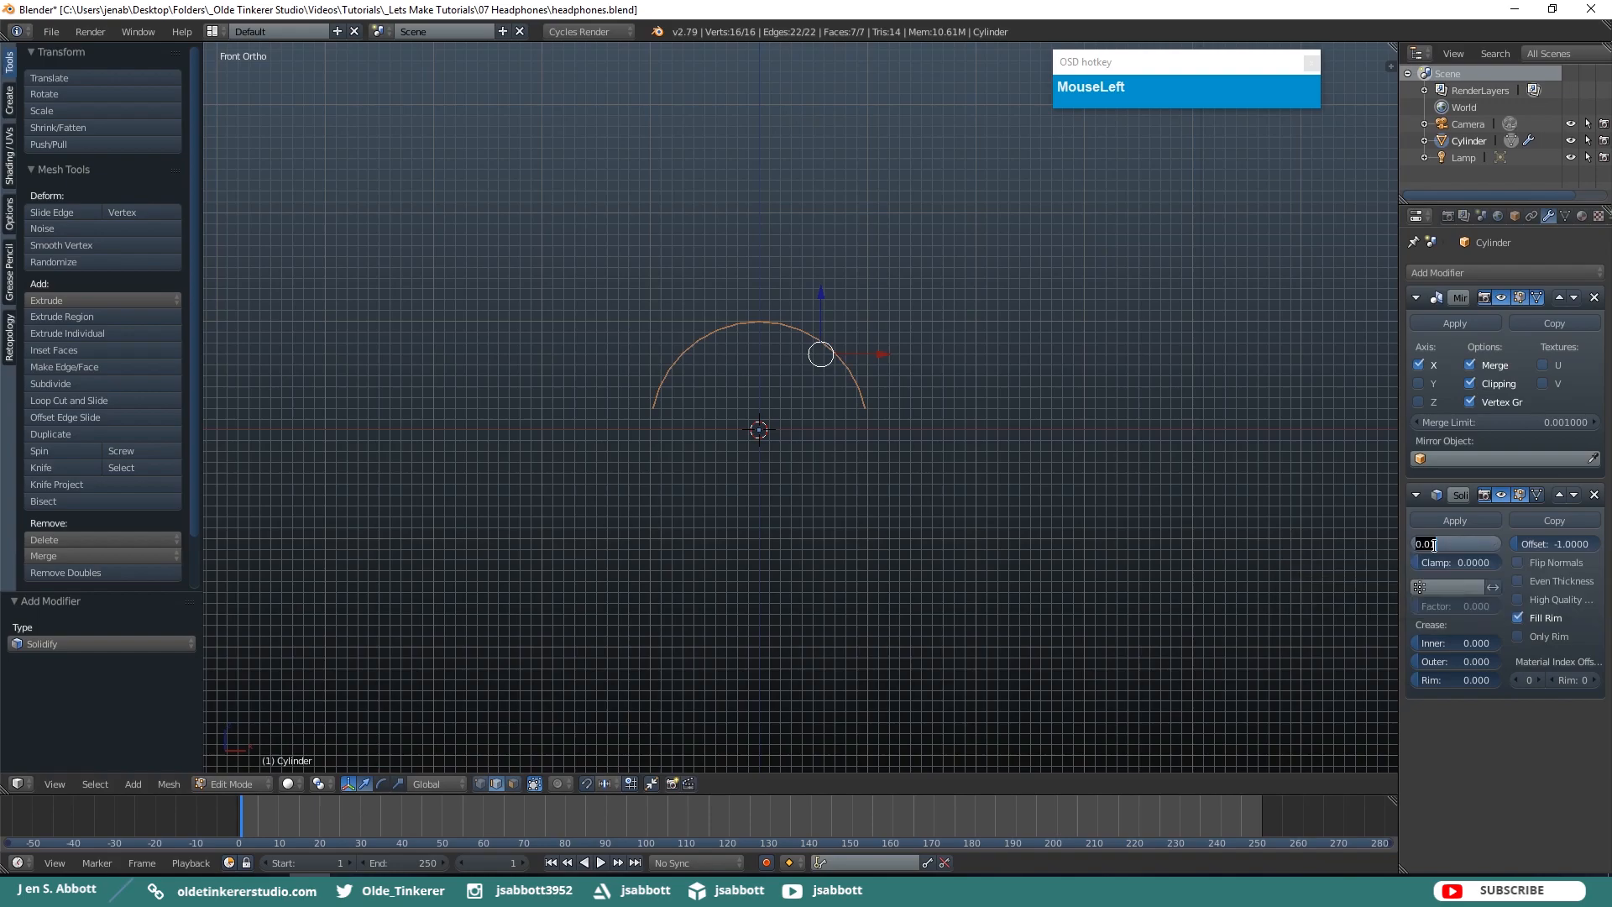
text(0.08)
key(Return)
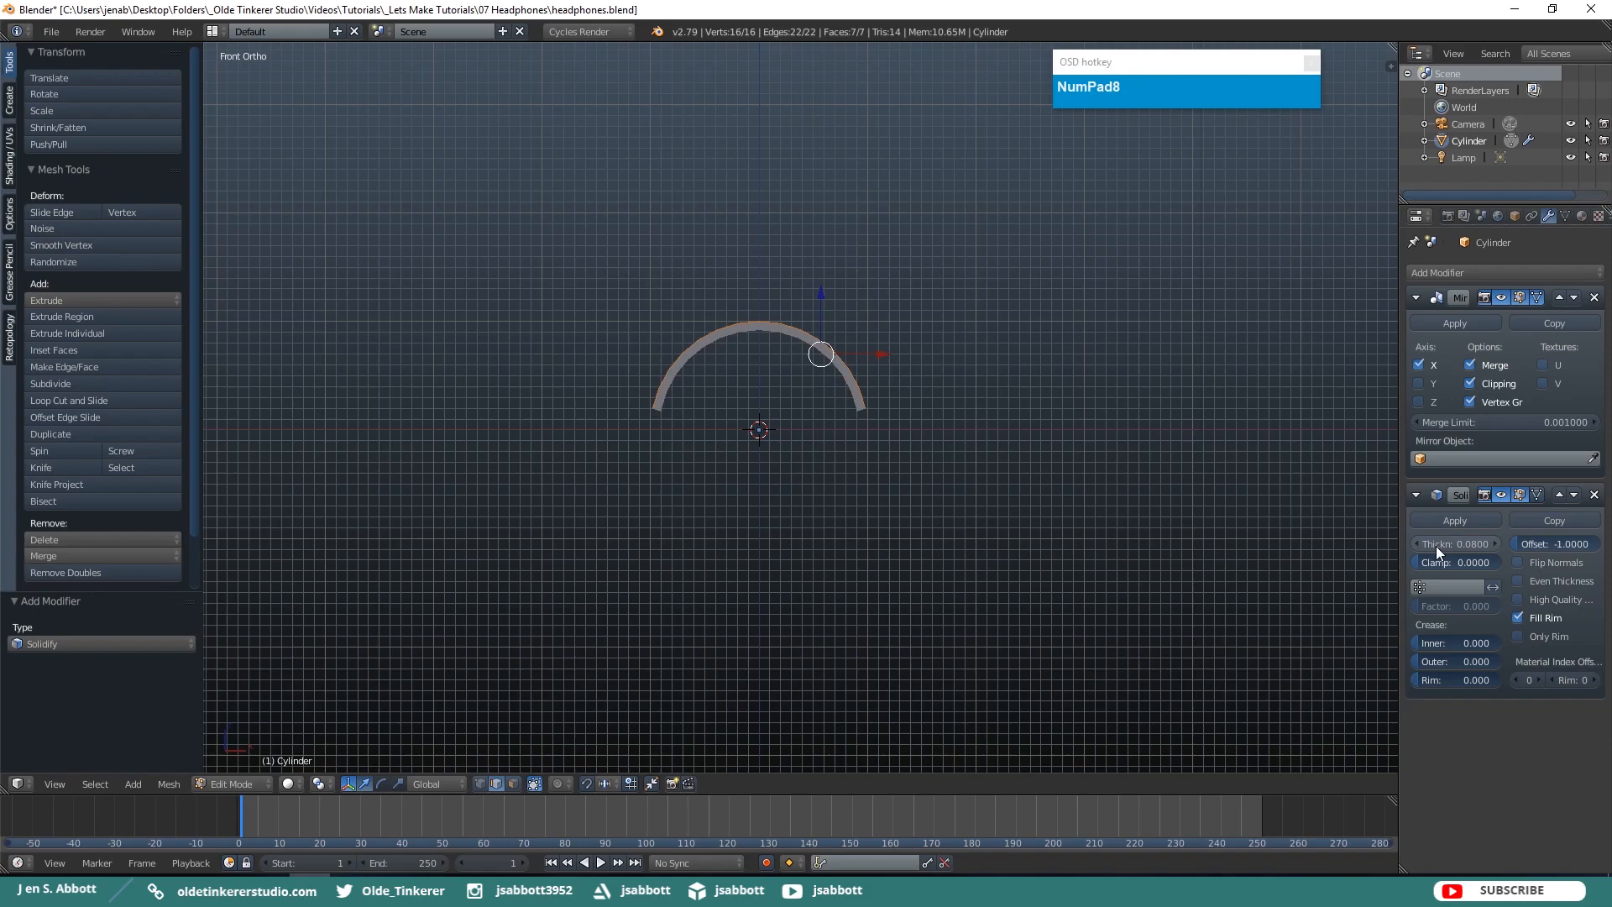
key(Tab)
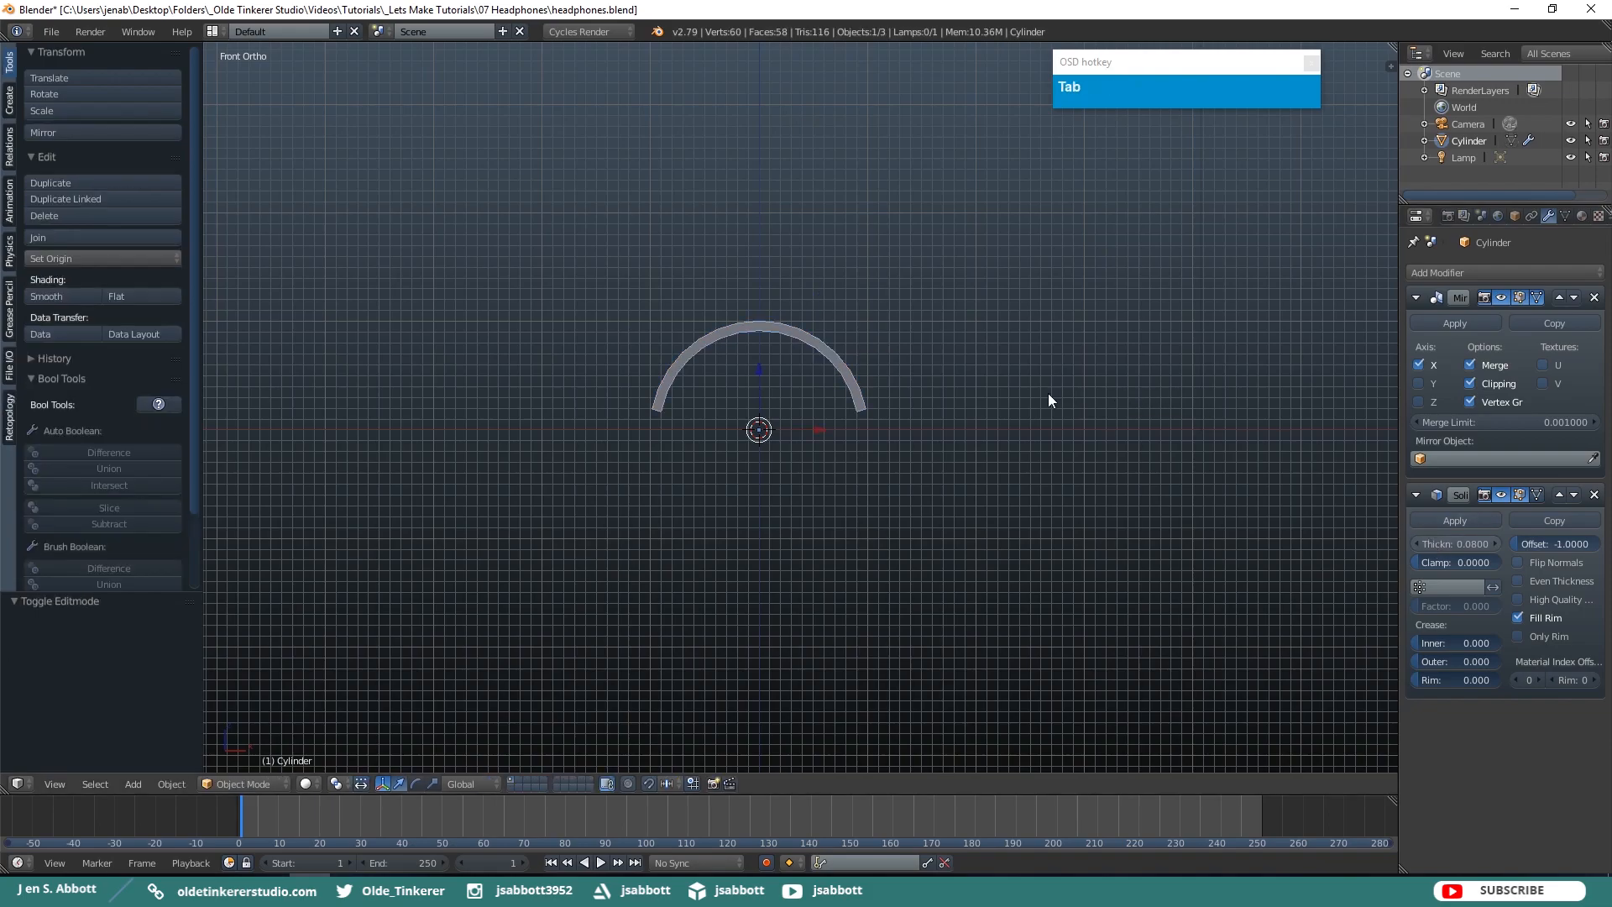
click(1457, 521)
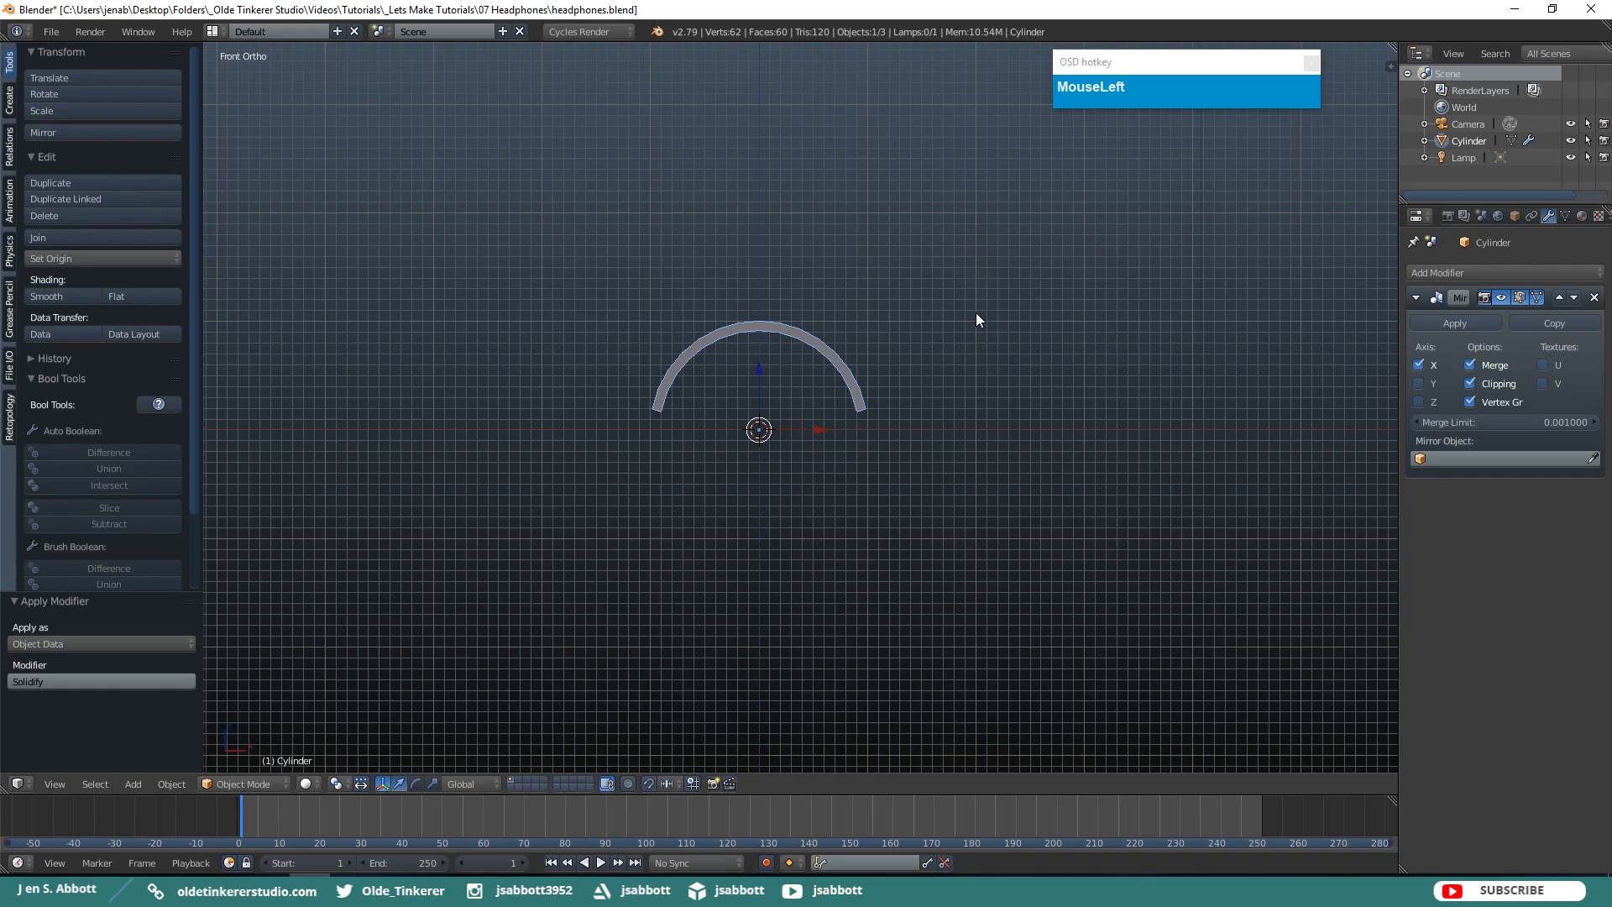
In Edit Mode with face selection, select the end face of the arch and extrude it about 0.203 along its normal.
key(Tab)
key(ctrl+Tab)
click(909, 350)
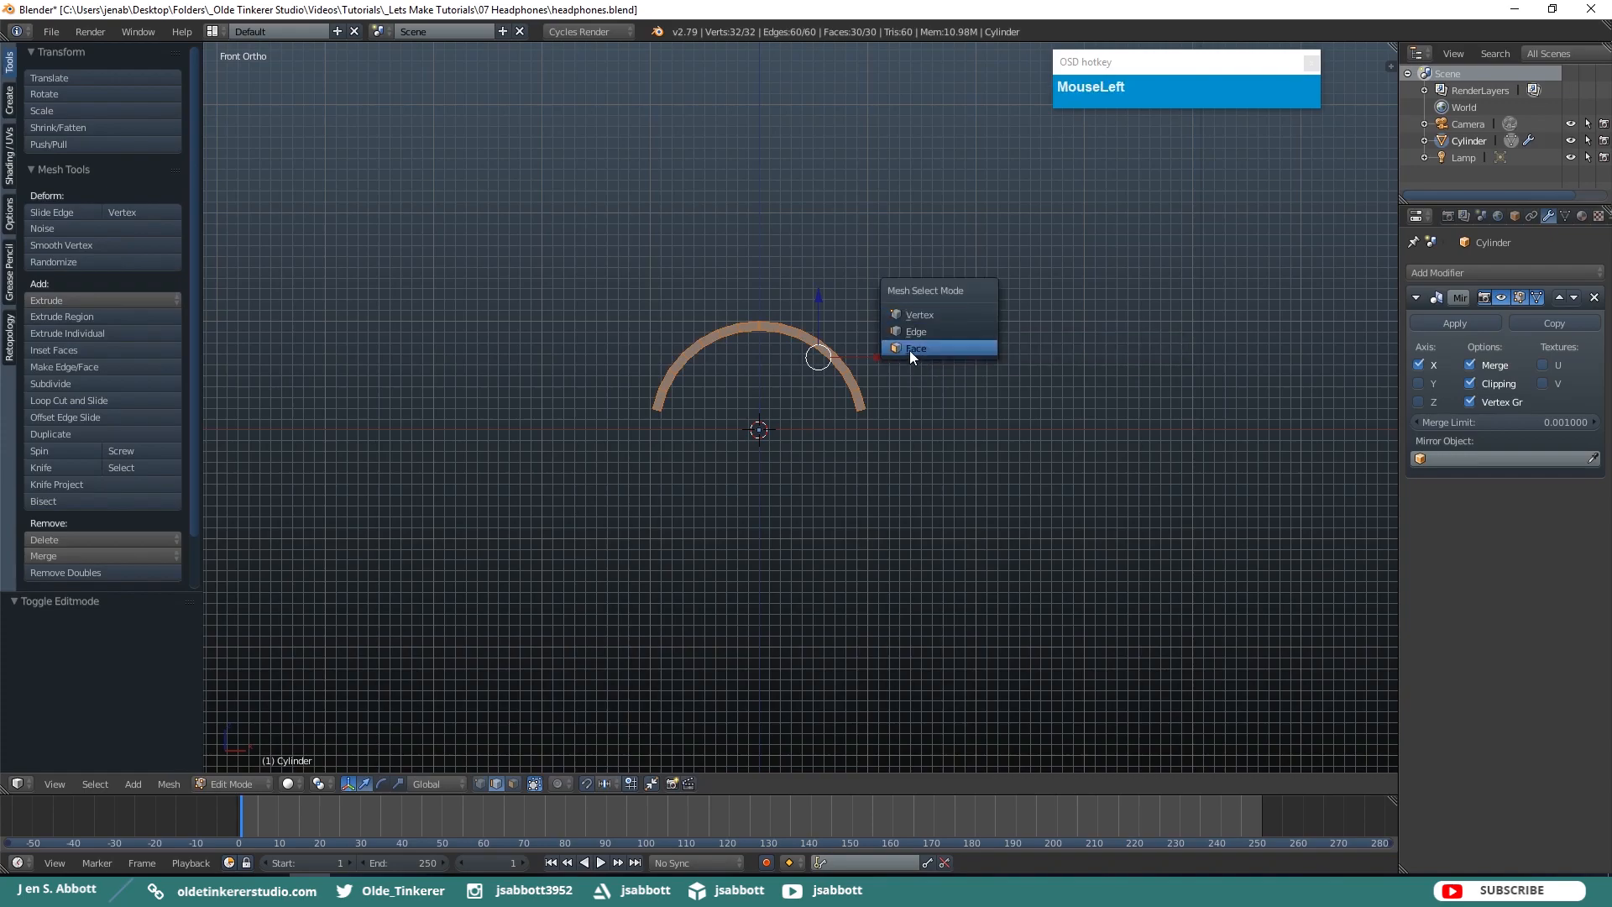
middle_drag(990, 363, 921, 310)
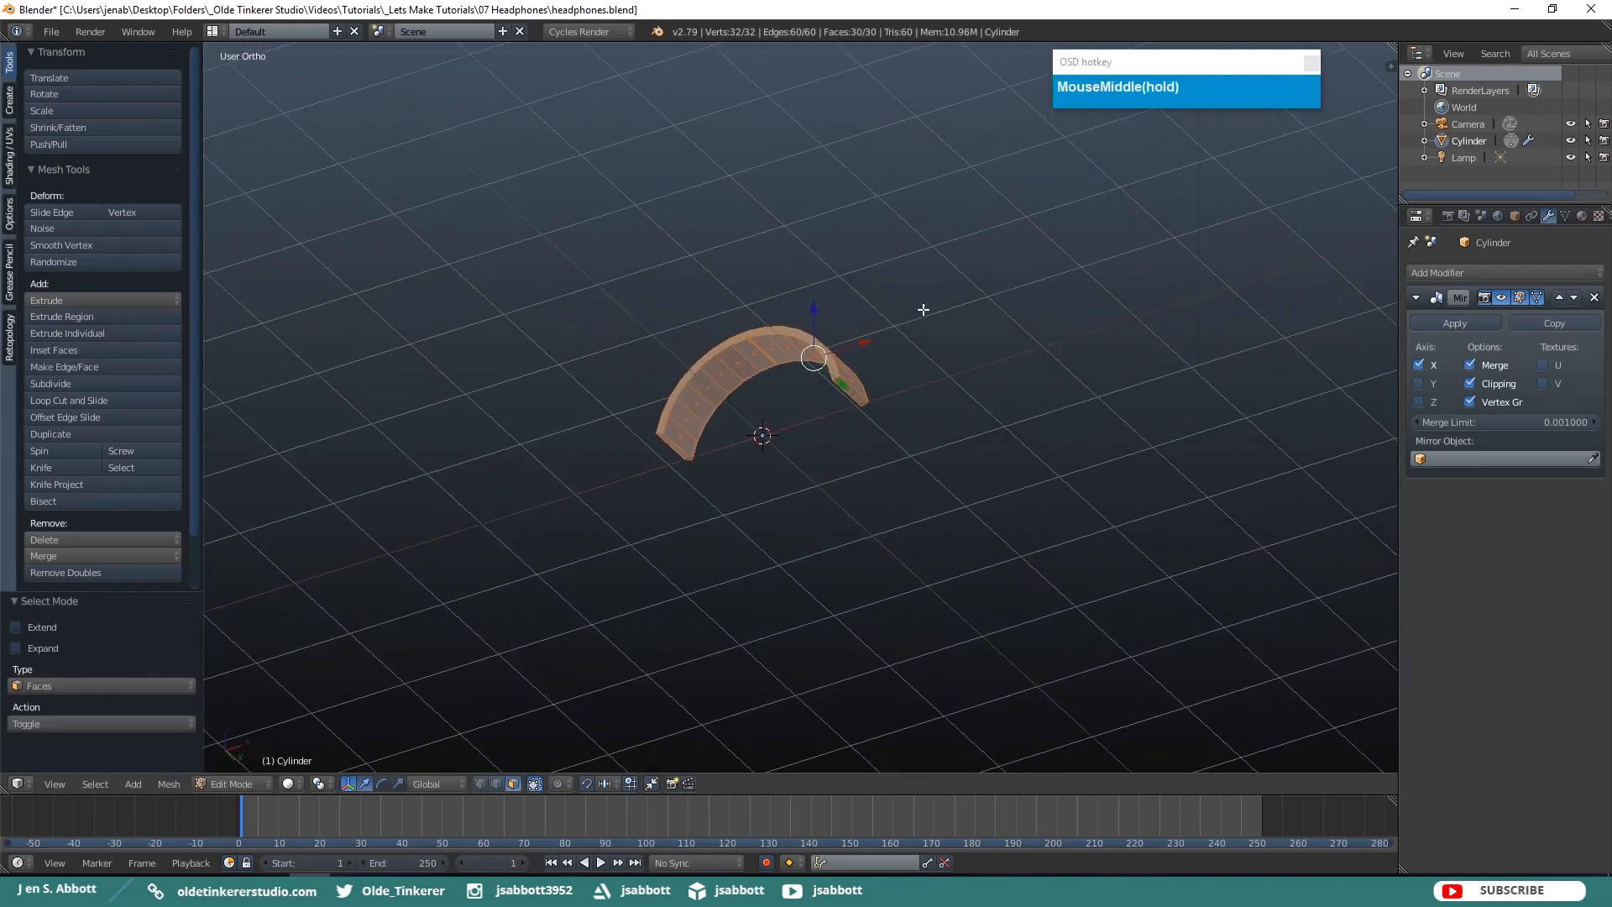
right_click(855, 392)
key(KP_1)
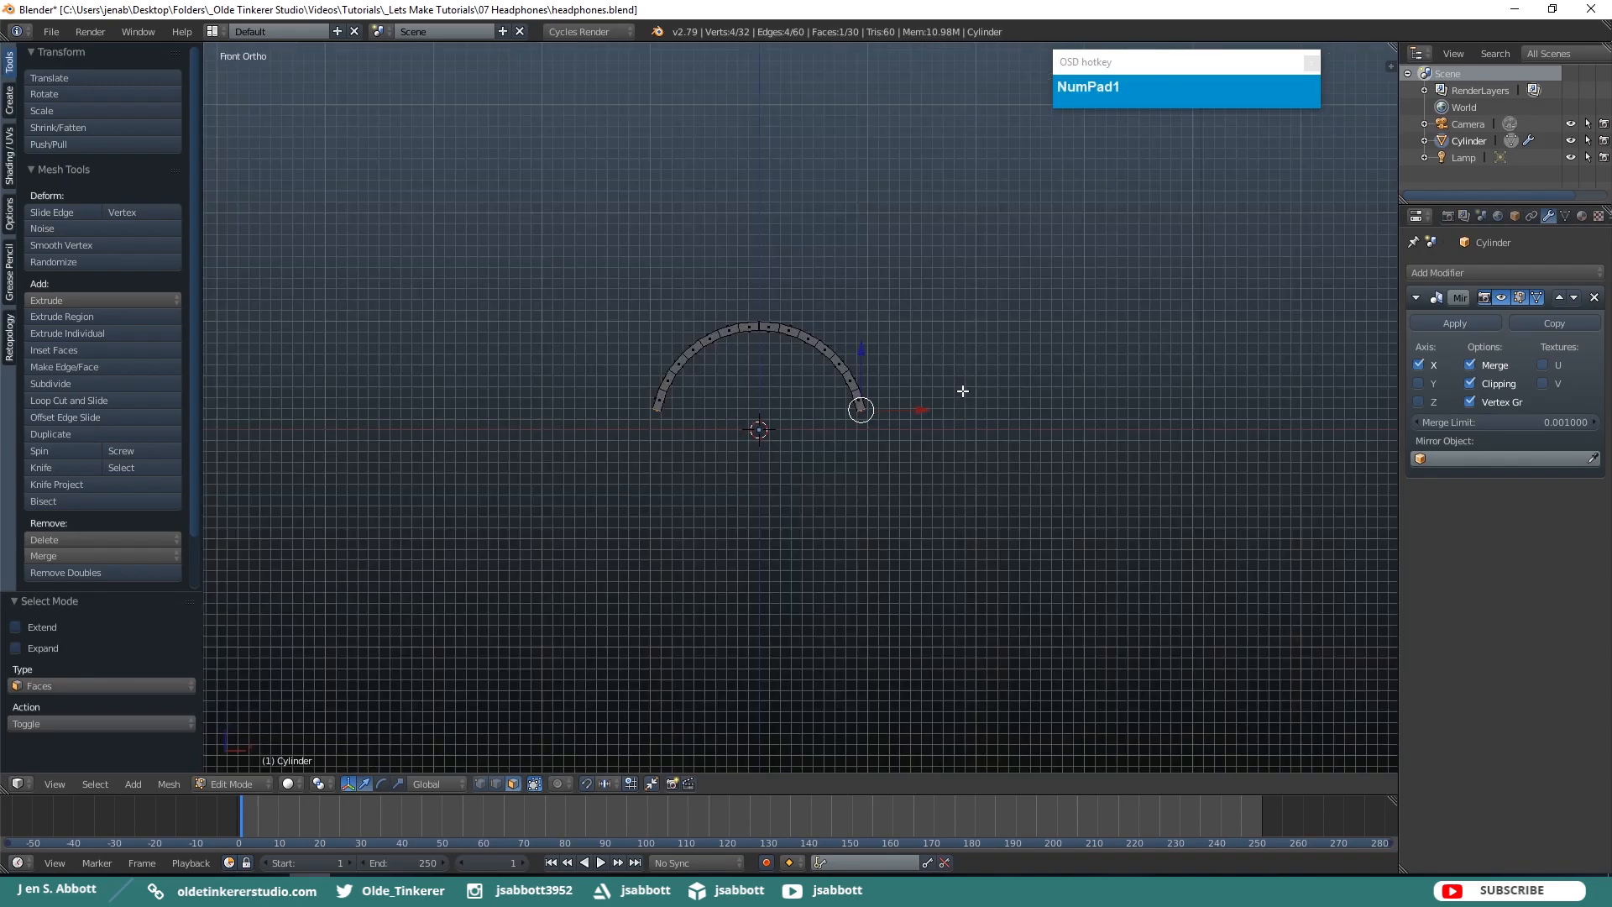
key(e)
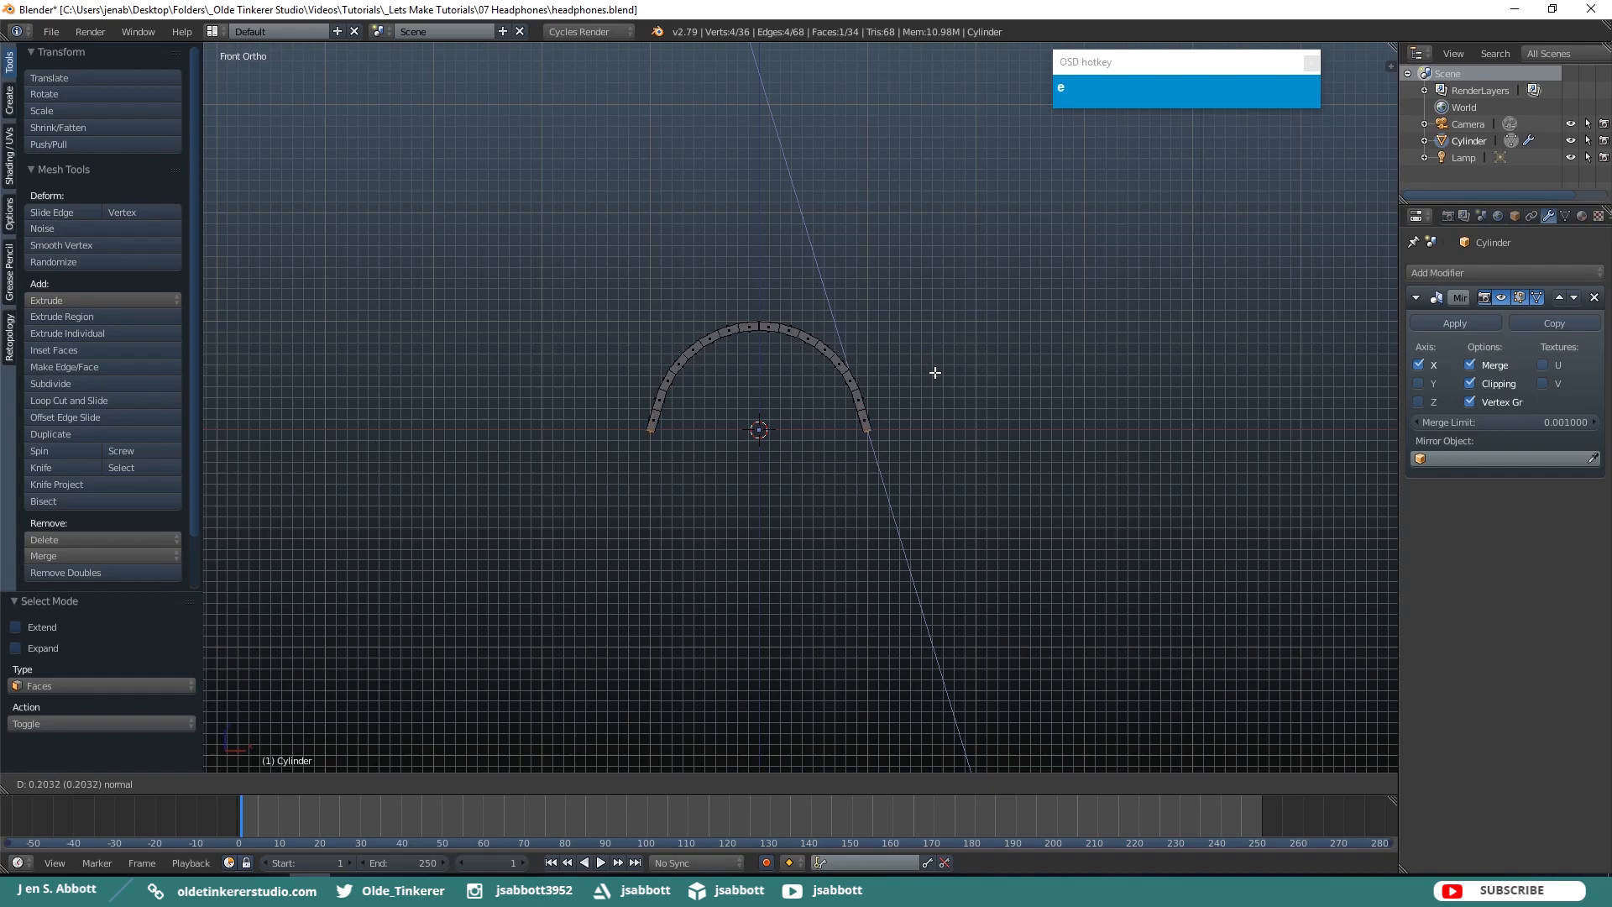
click(935, 371)
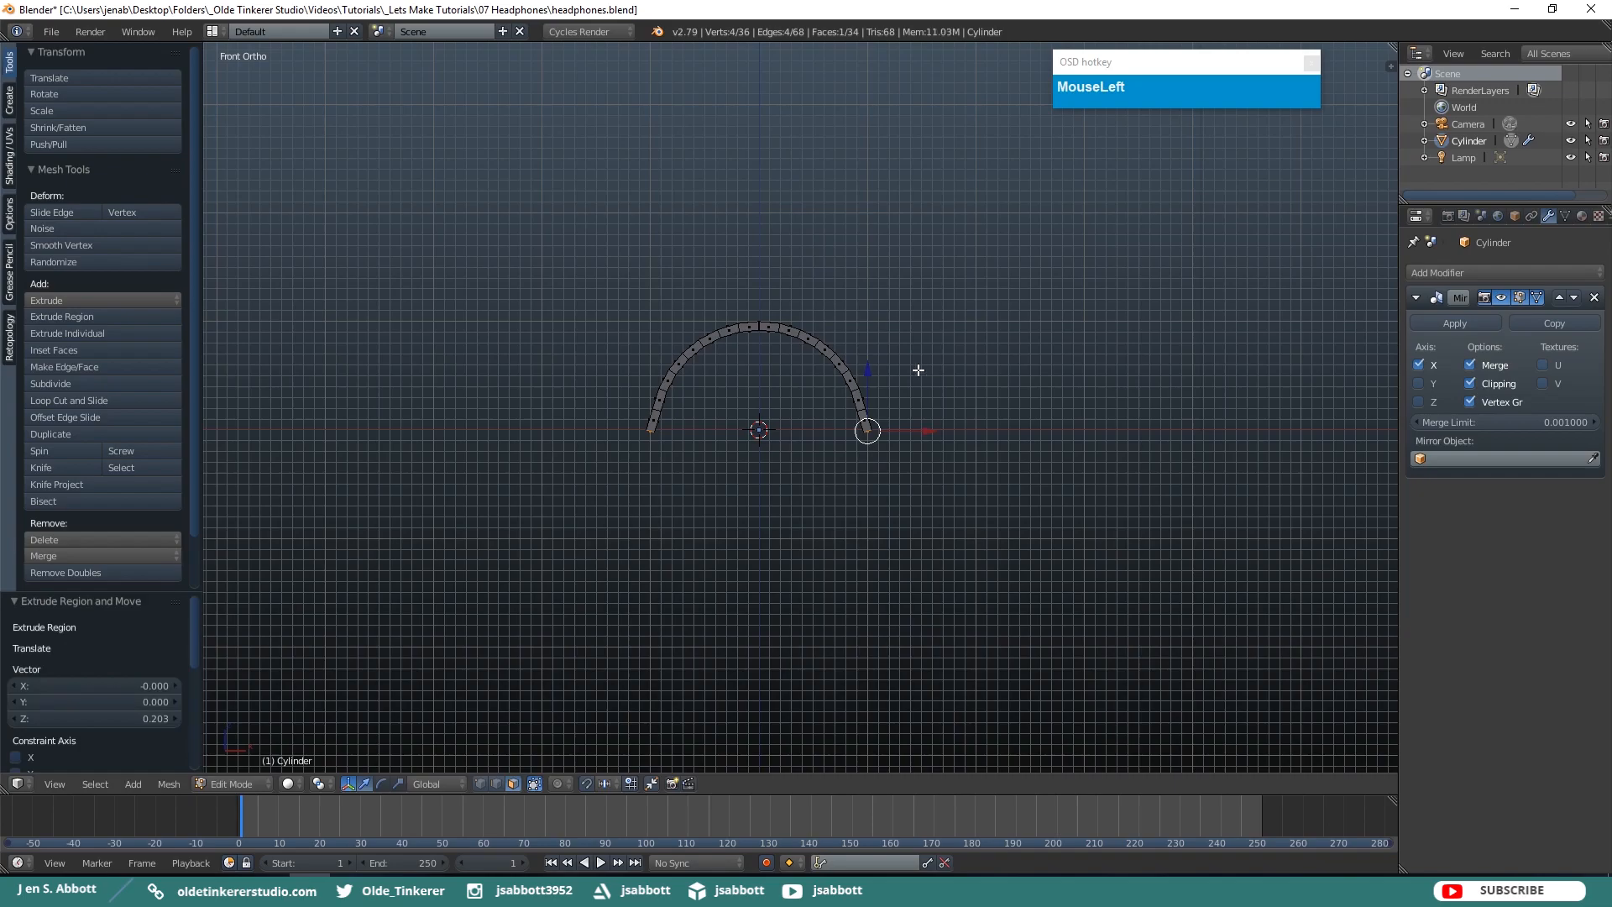
Taper the extruded tip of the arch by scaling its end face to about 0.594 along Y.
key(KP_3)
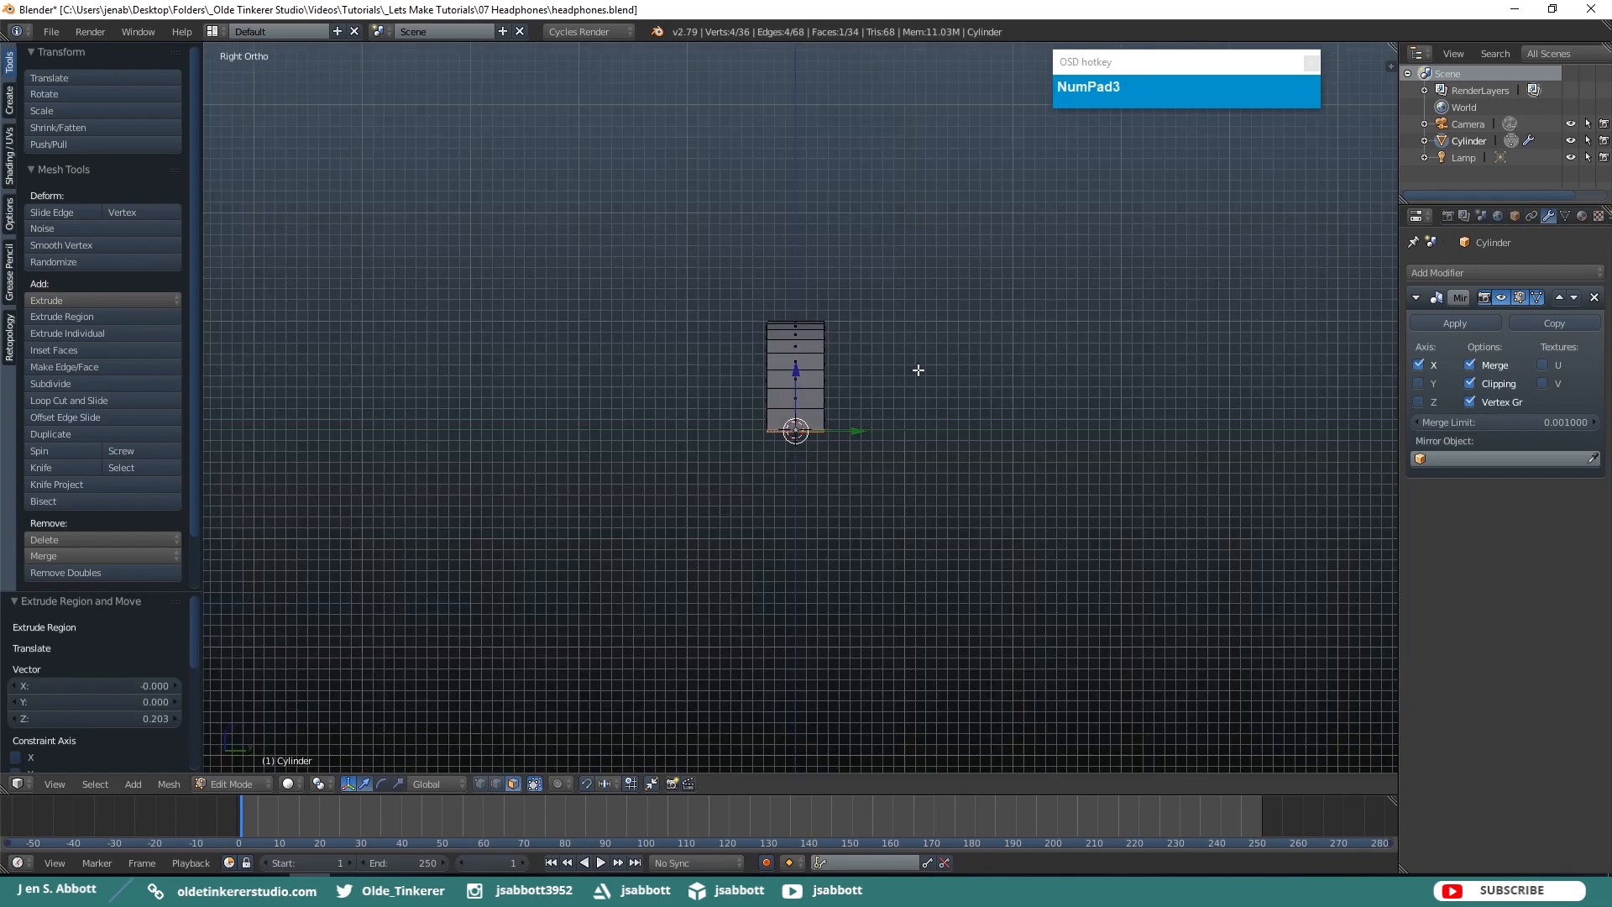
key(s)
key(y)
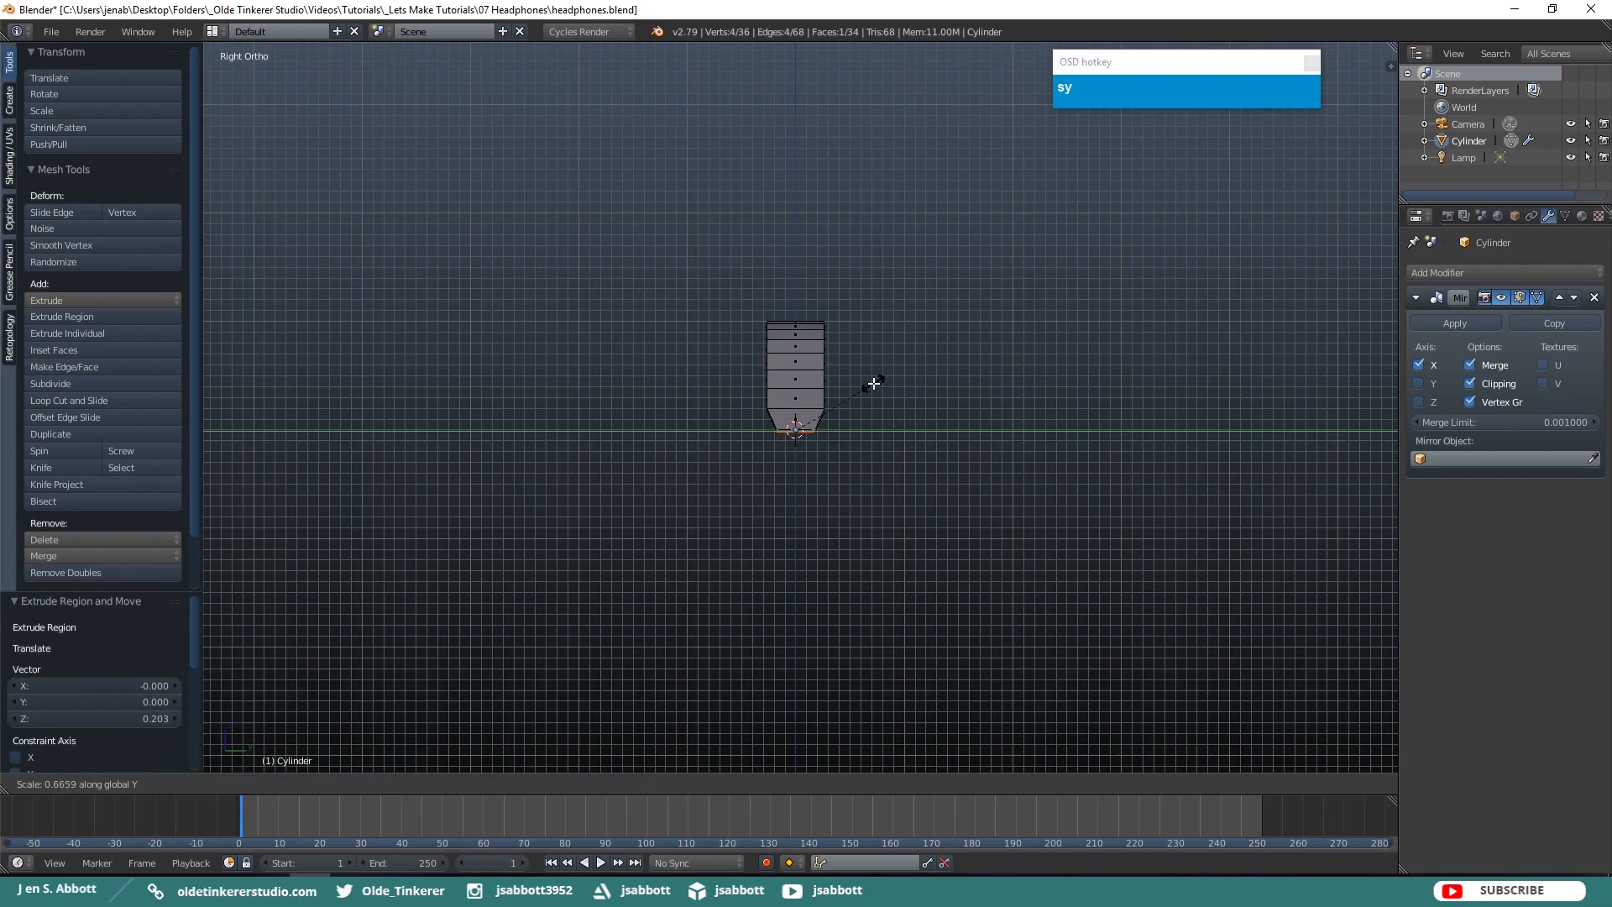
click(883, 385)
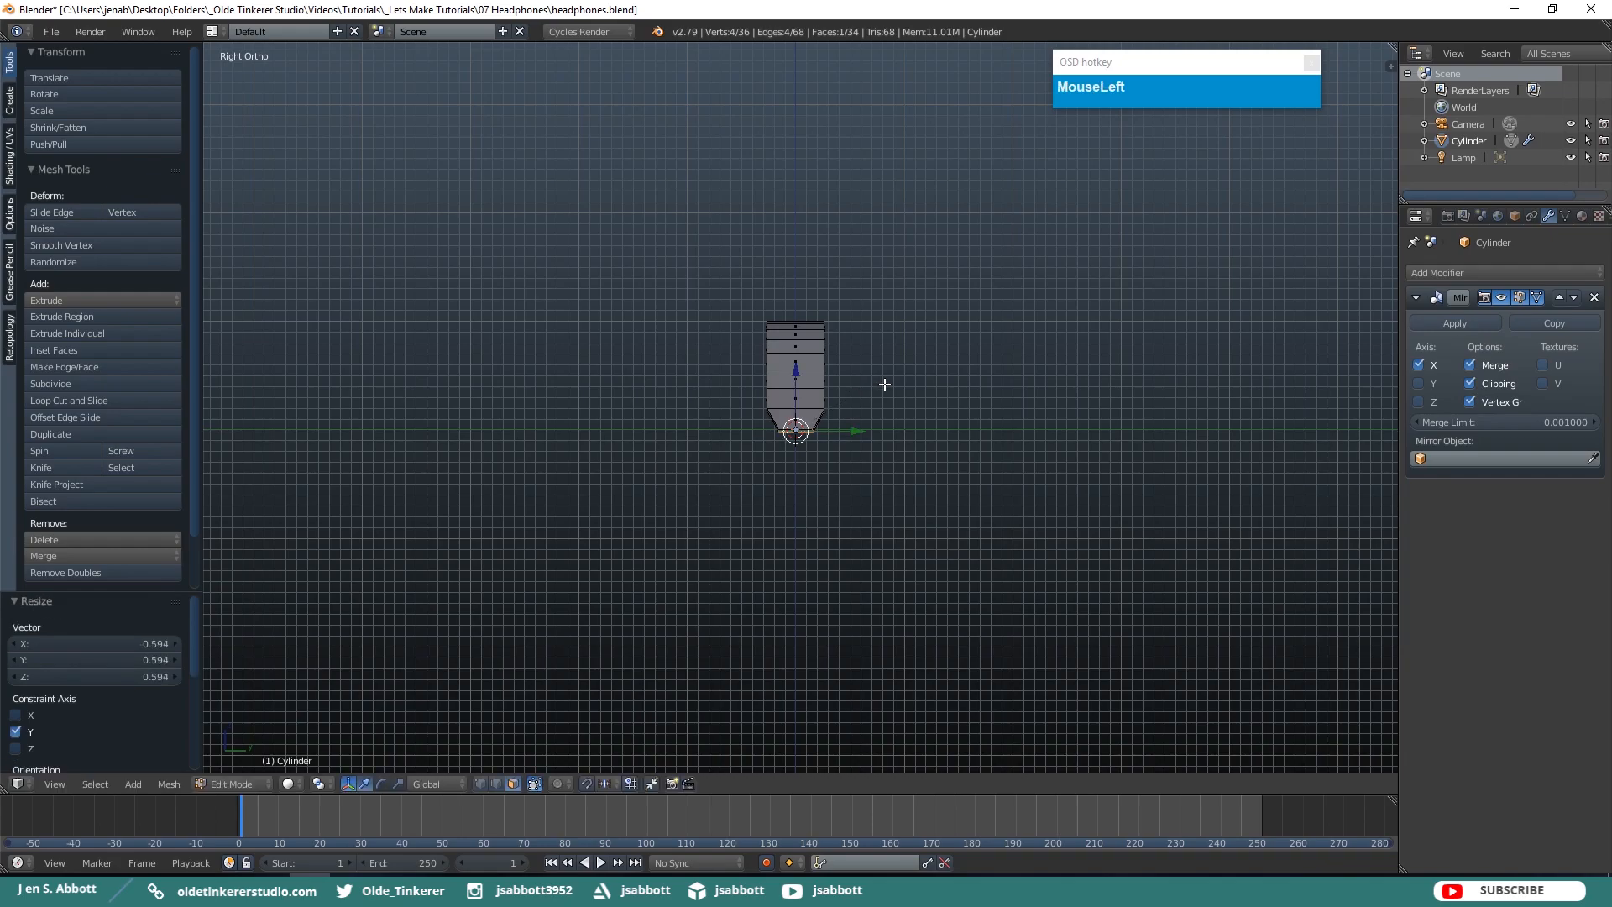
Bevel the edge loops along both sides of the headband with an offset of about 0.022 and 3 segments.
key(a)
key(ctrl+Tab)
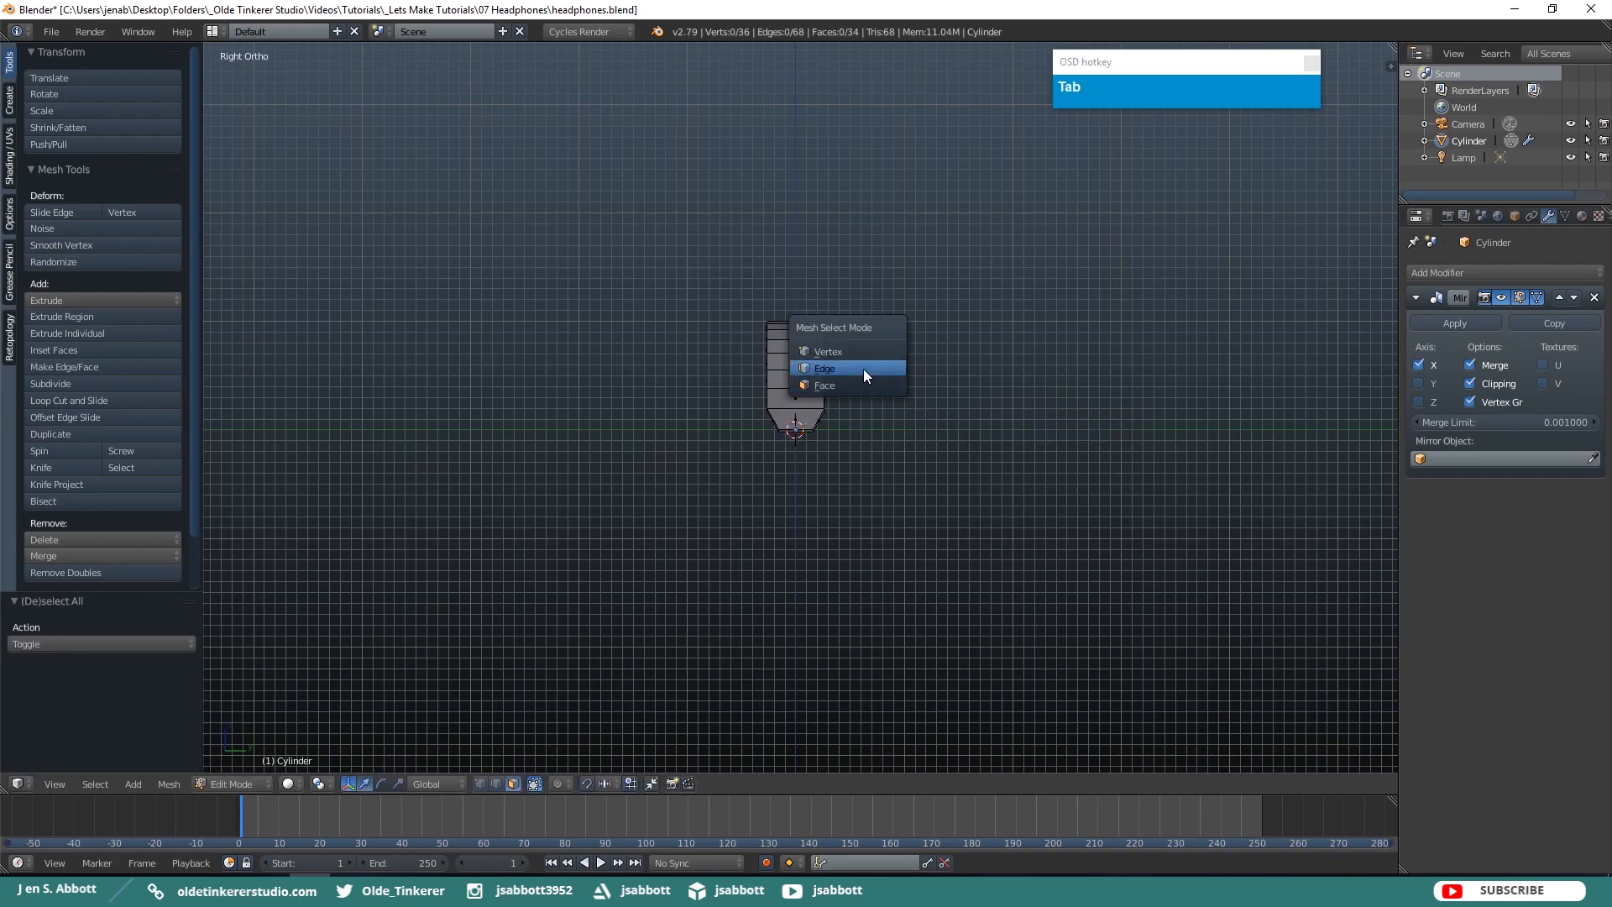
click(866, 374)
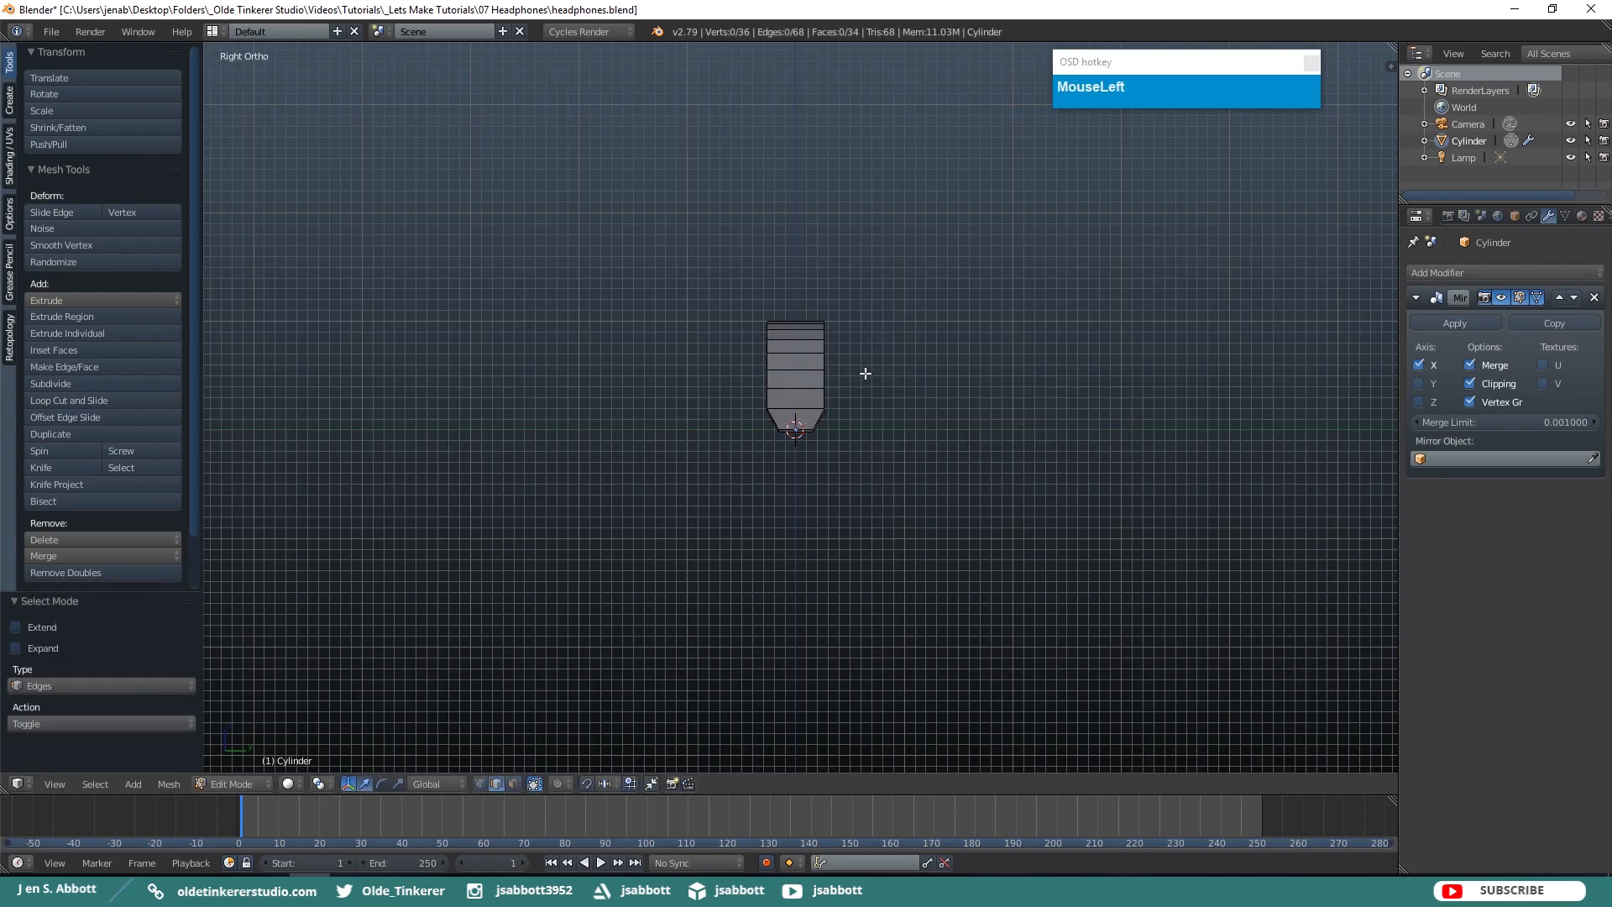
alt+shift+right_click(772, 419)
alt+shift+right_click(819, 414)
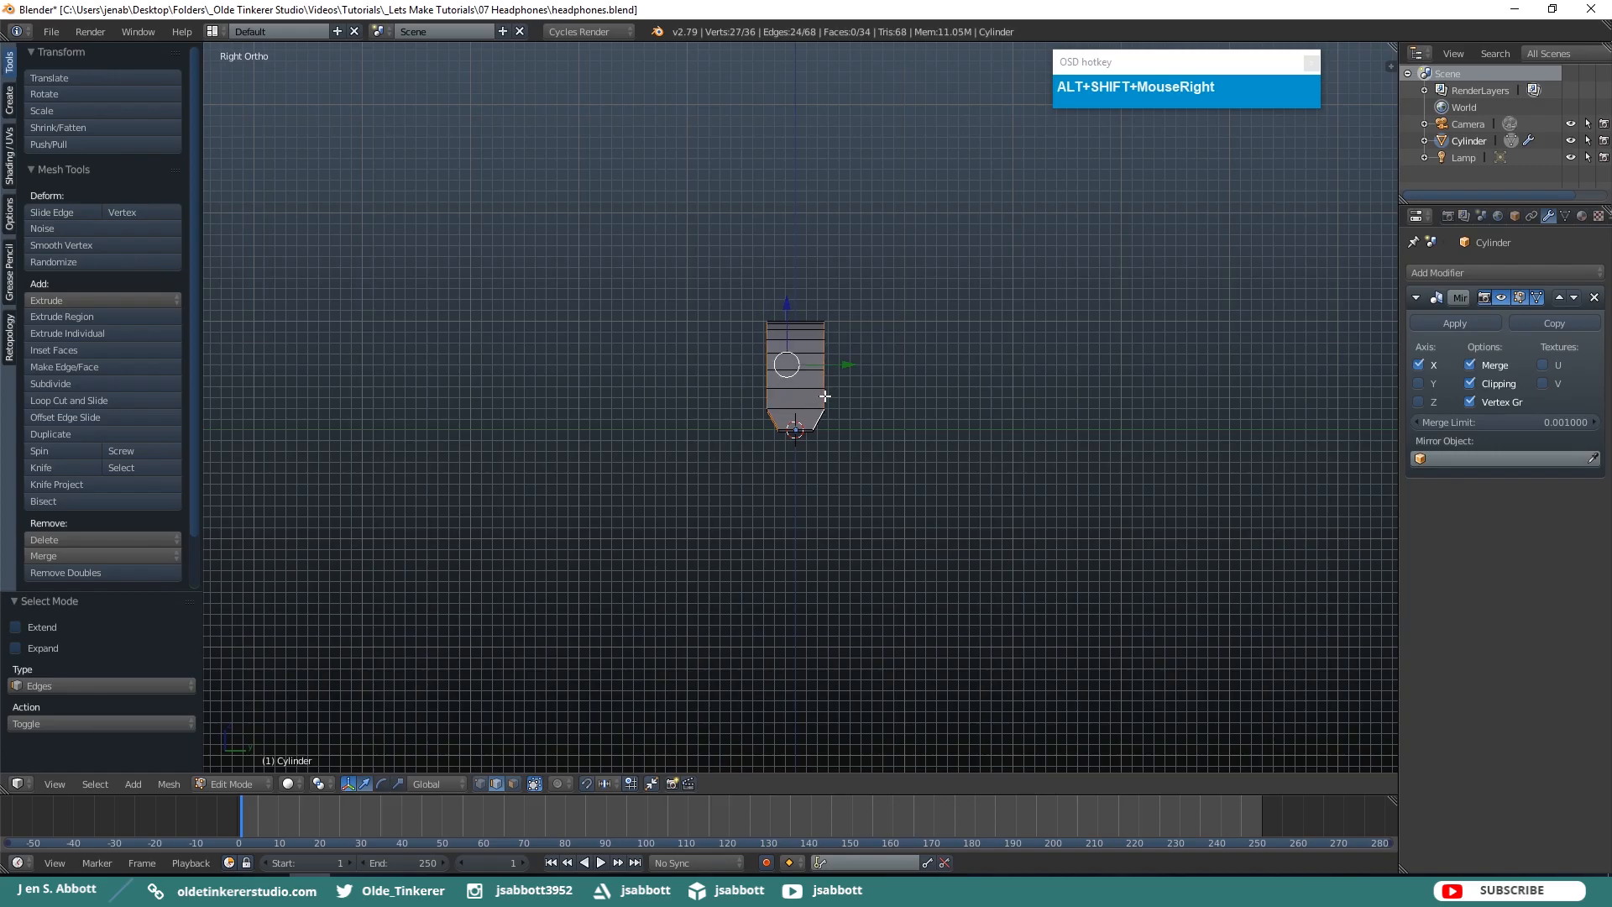
middle_drag(800, 362, 1009, 410)
scroll(1009, 410, up, 1)
scroll(1009, 410, down, 1)
scroll(854, 361, up, 1)
key(ctrl+b)
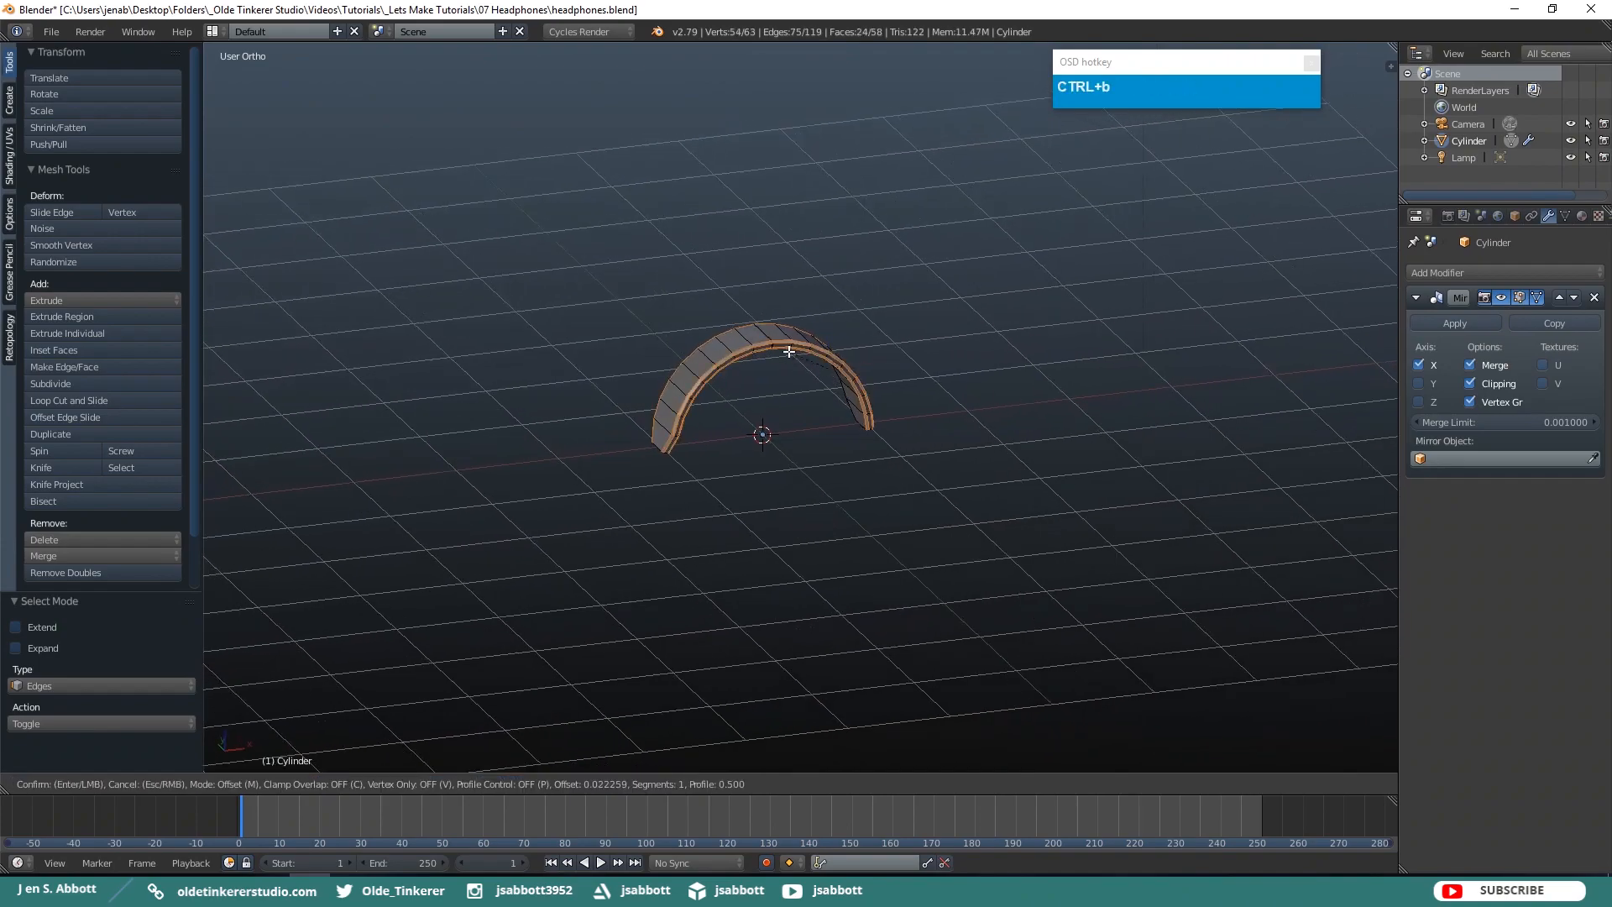
scroll(789, 351, up, 2)
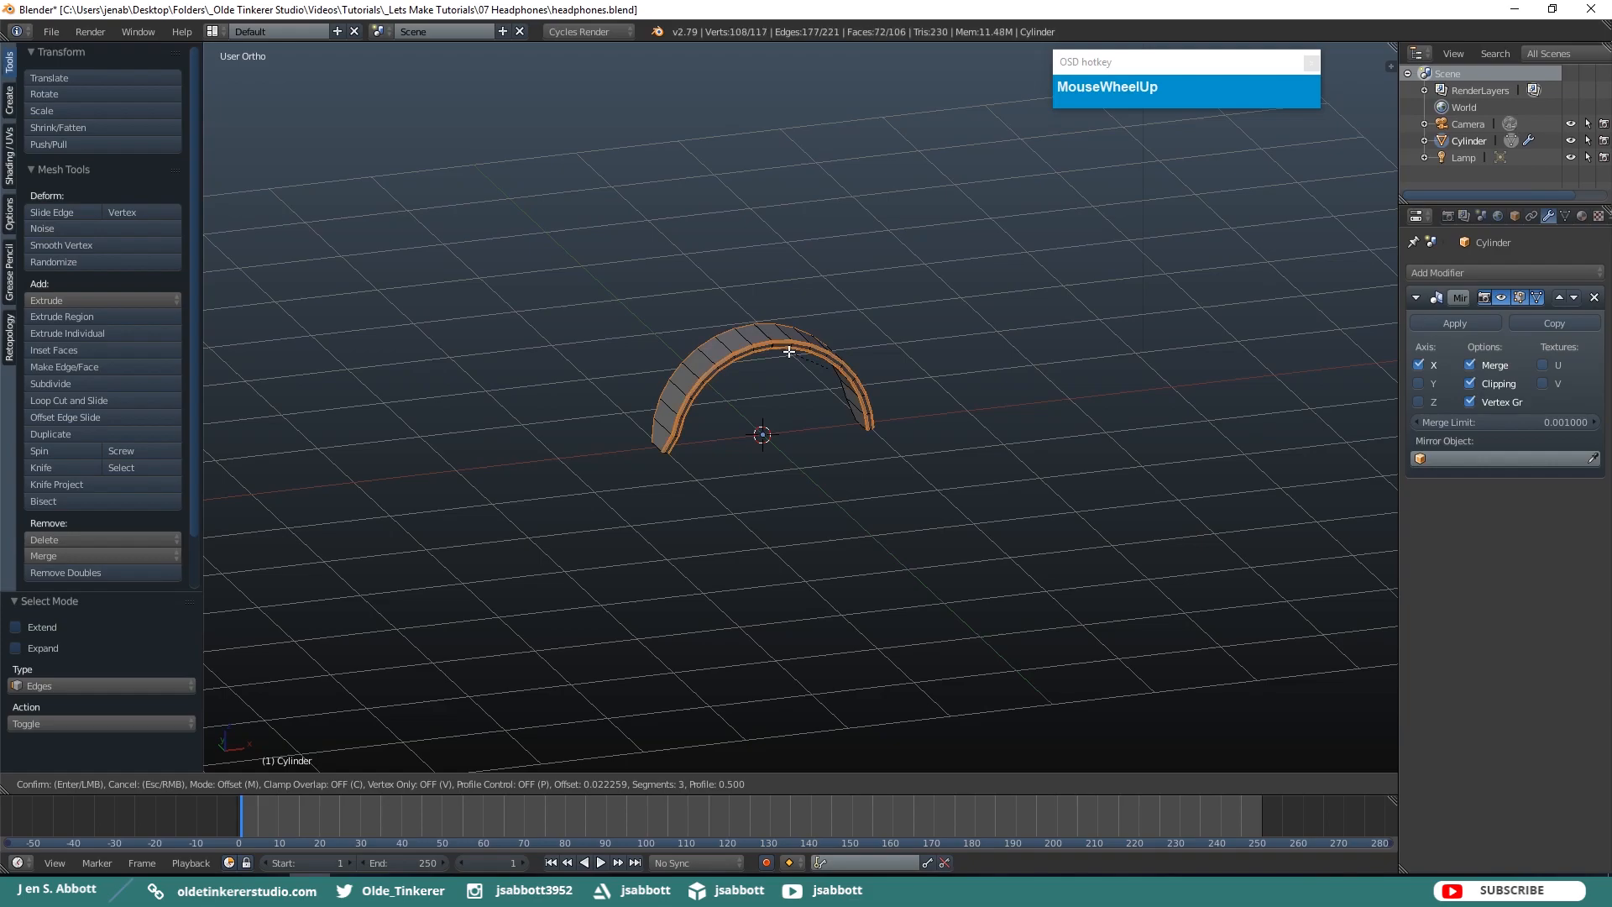
click(789, 351)
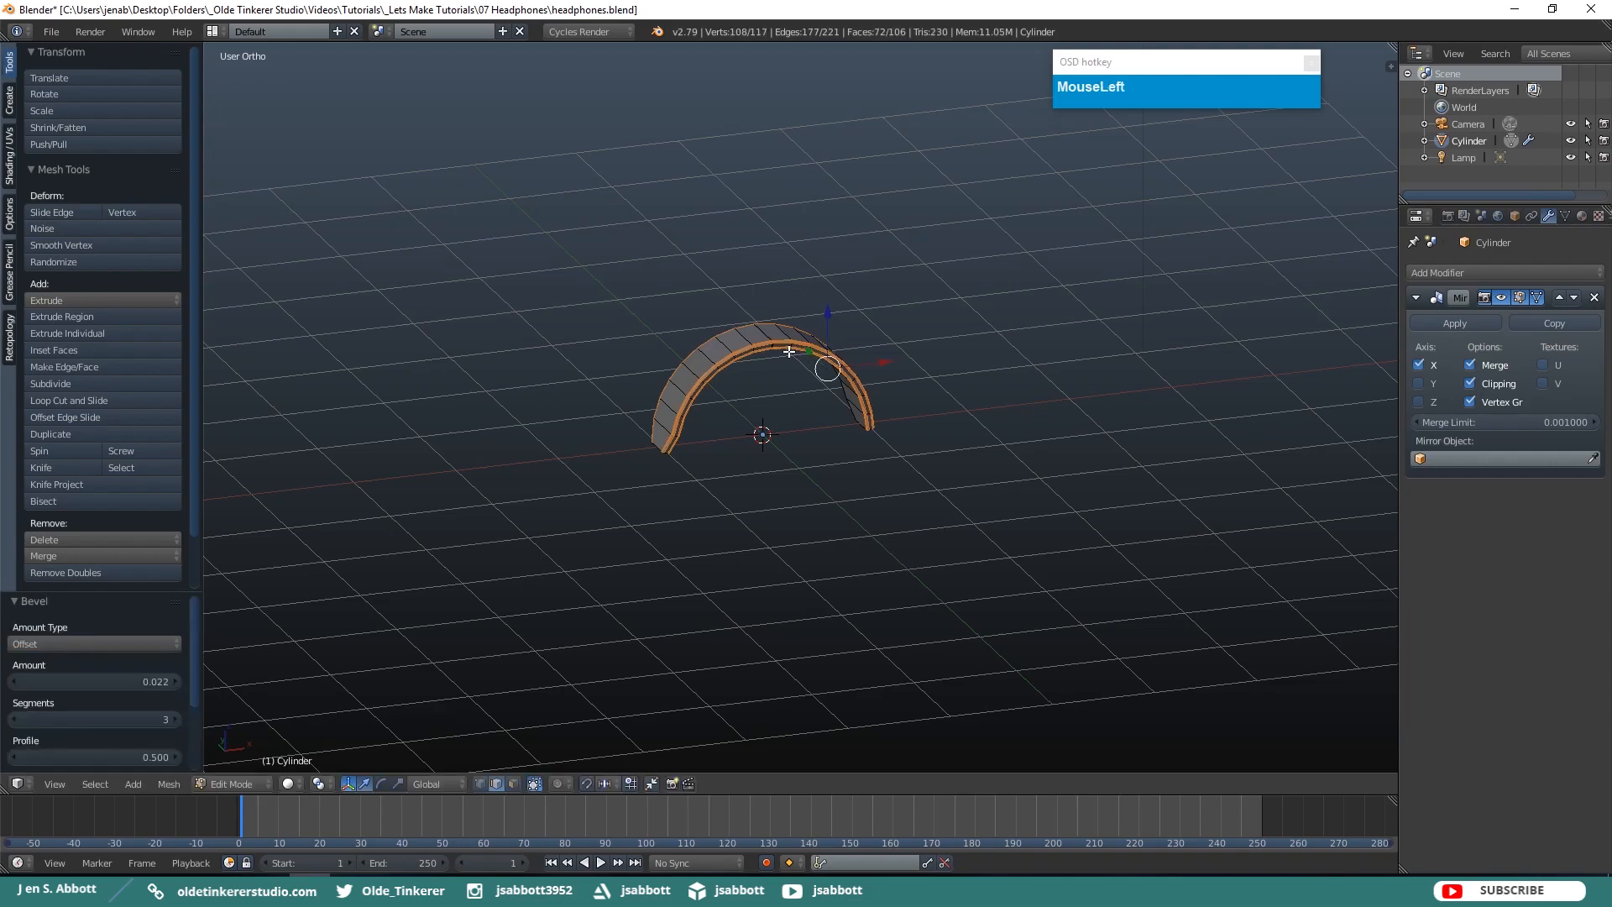
click(789, 351)
key(a)
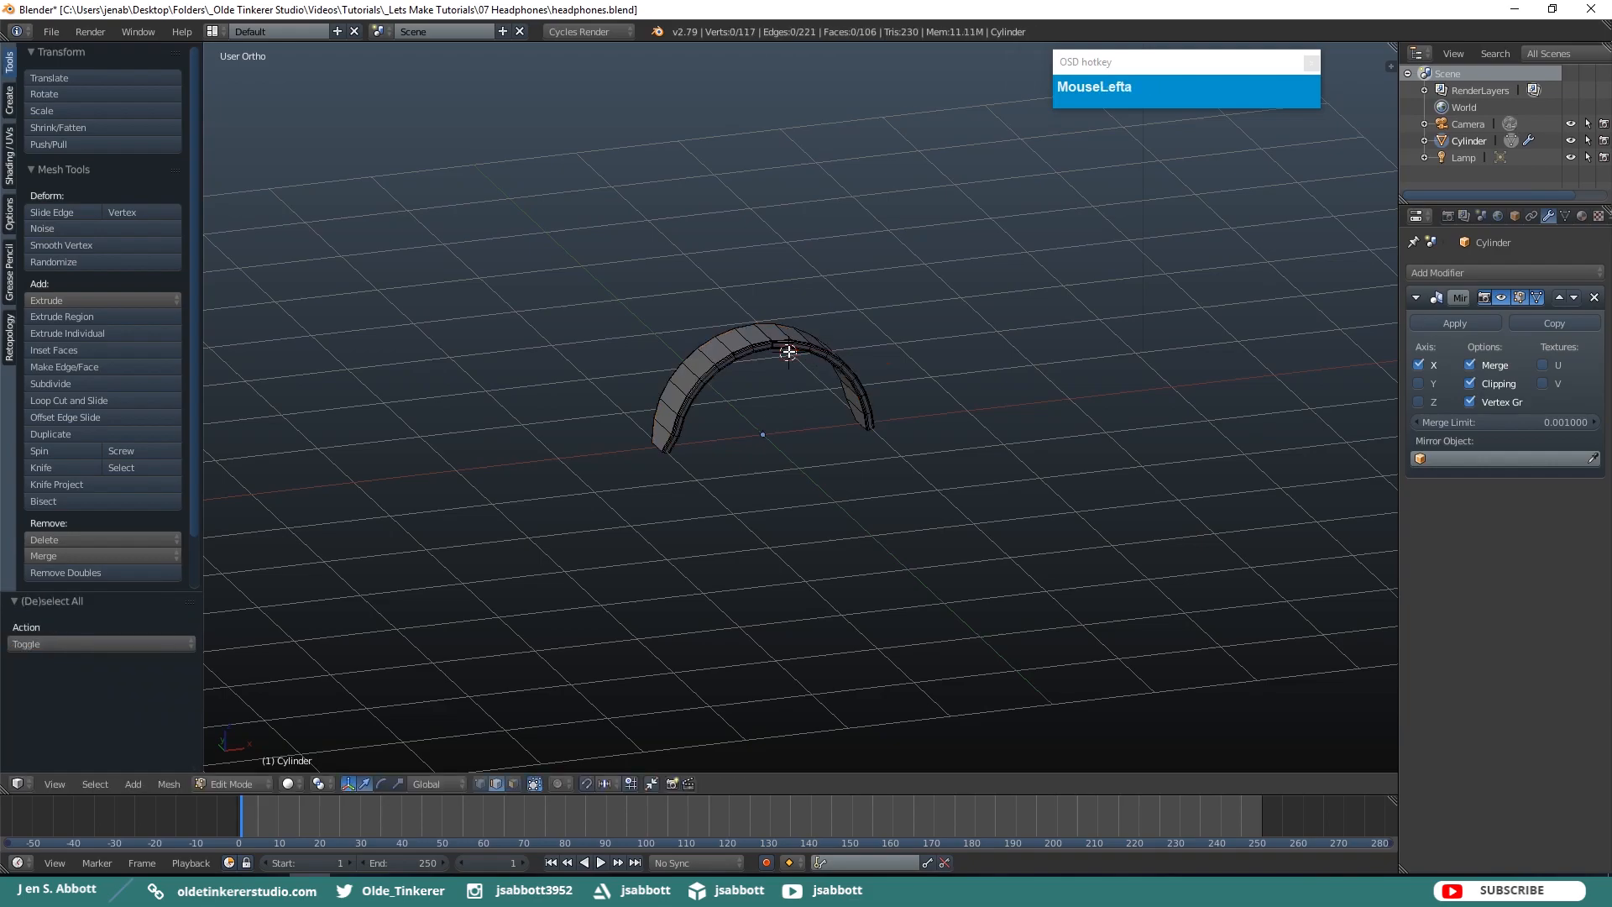
Snap the 3D cursor to the scene center and add a plane there in front view.
key(shift+s)
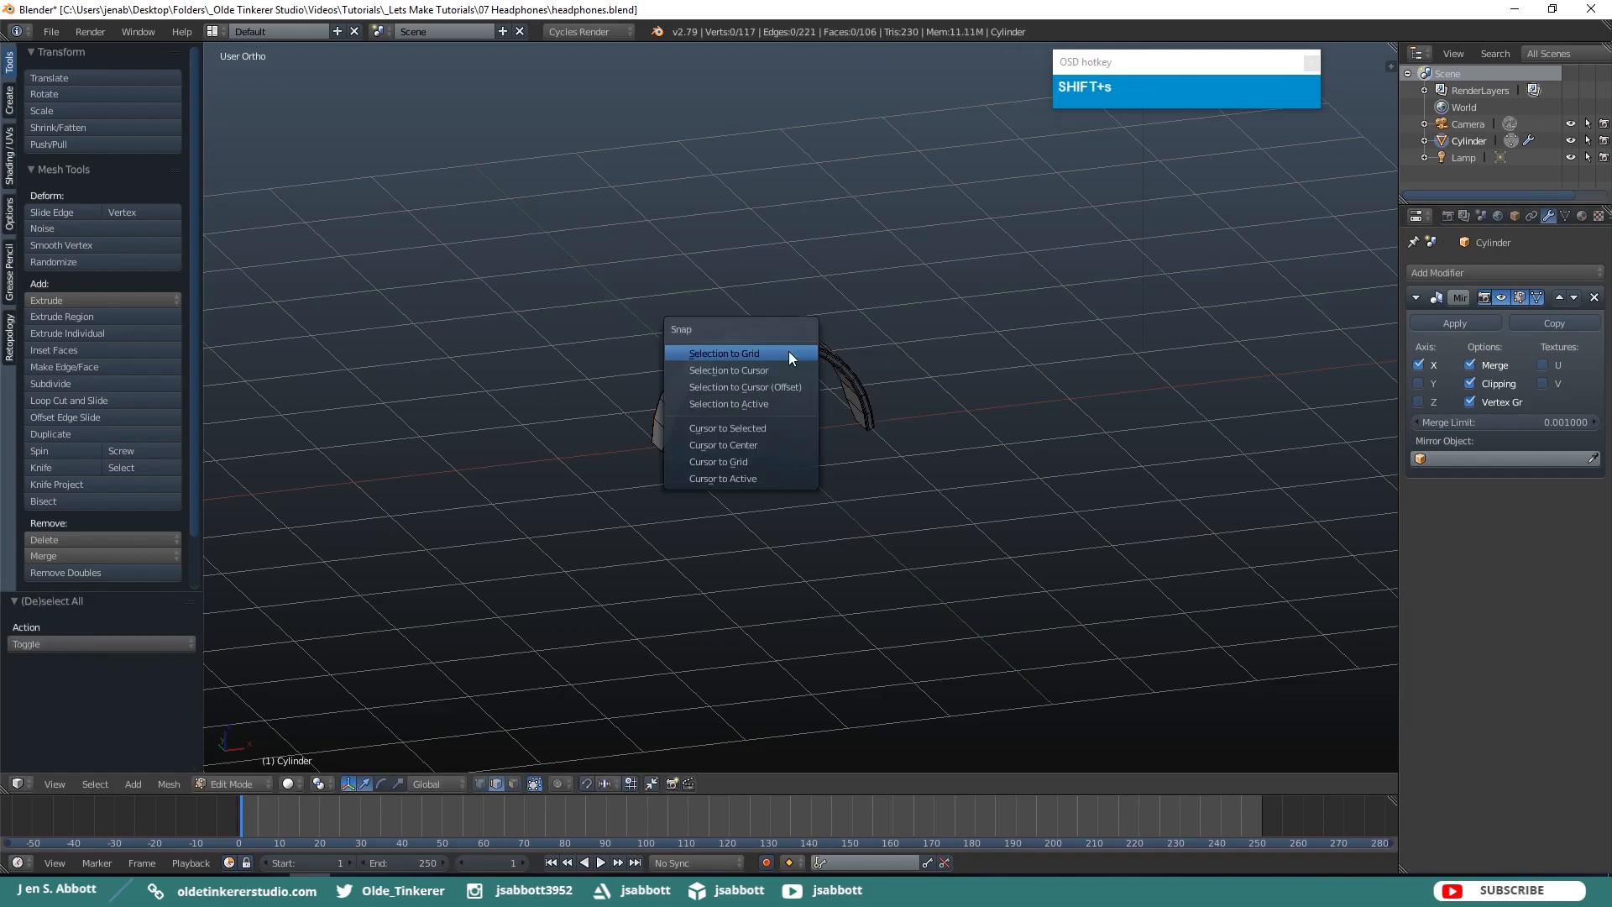
click(766, 445)
middle_drag(947, 406, 820, 374)
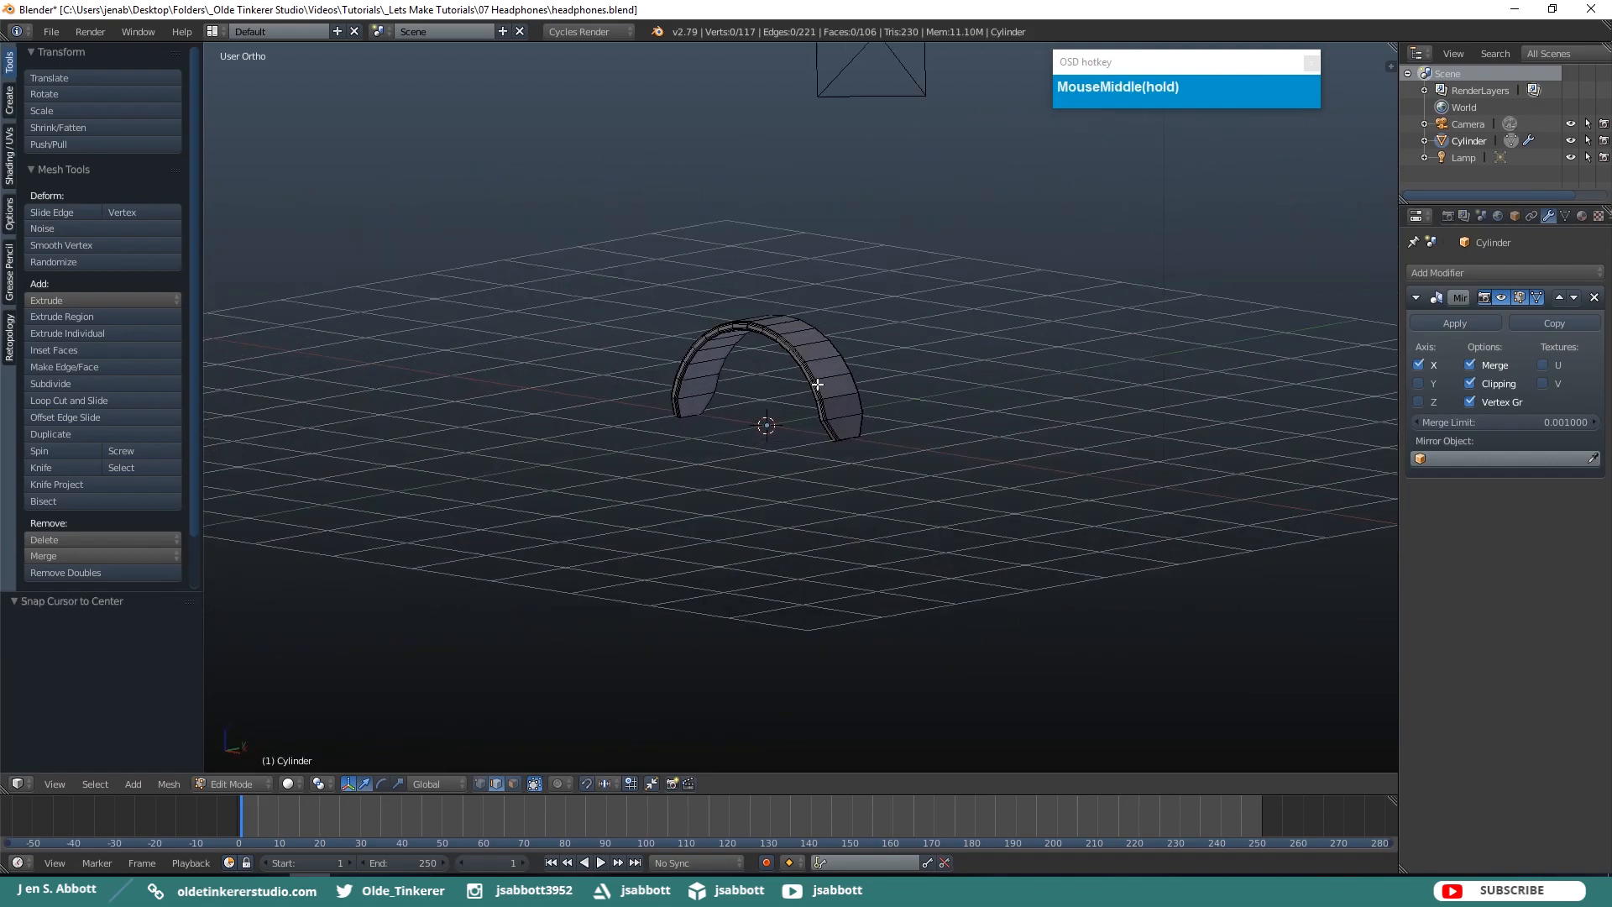
key(KP_1)
key(shift+a)
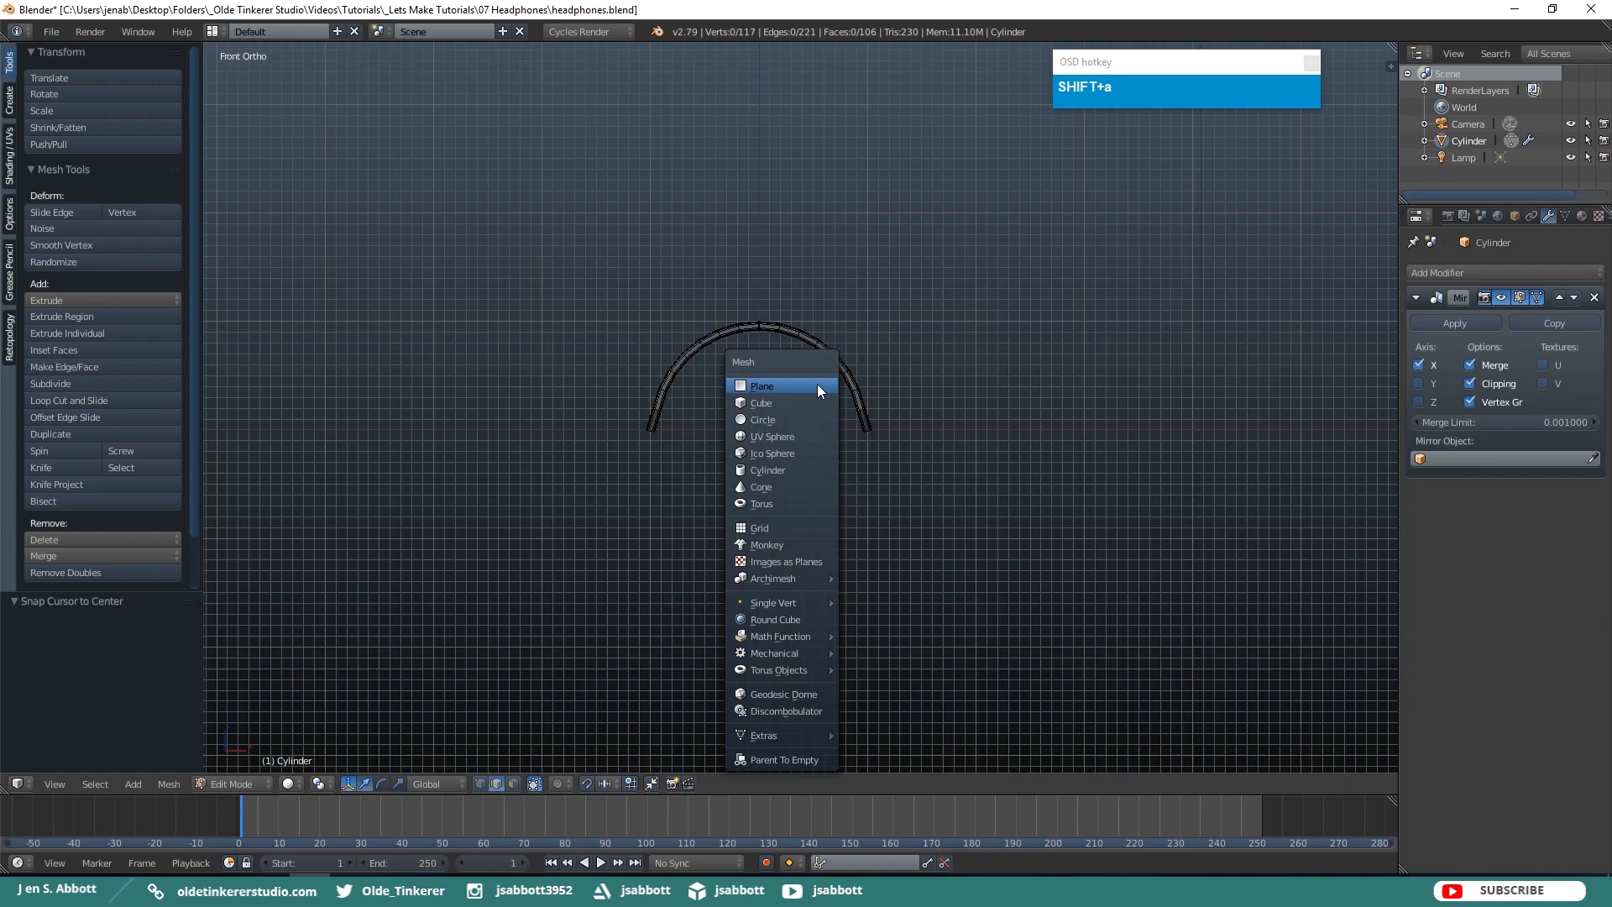
click(818, 384)
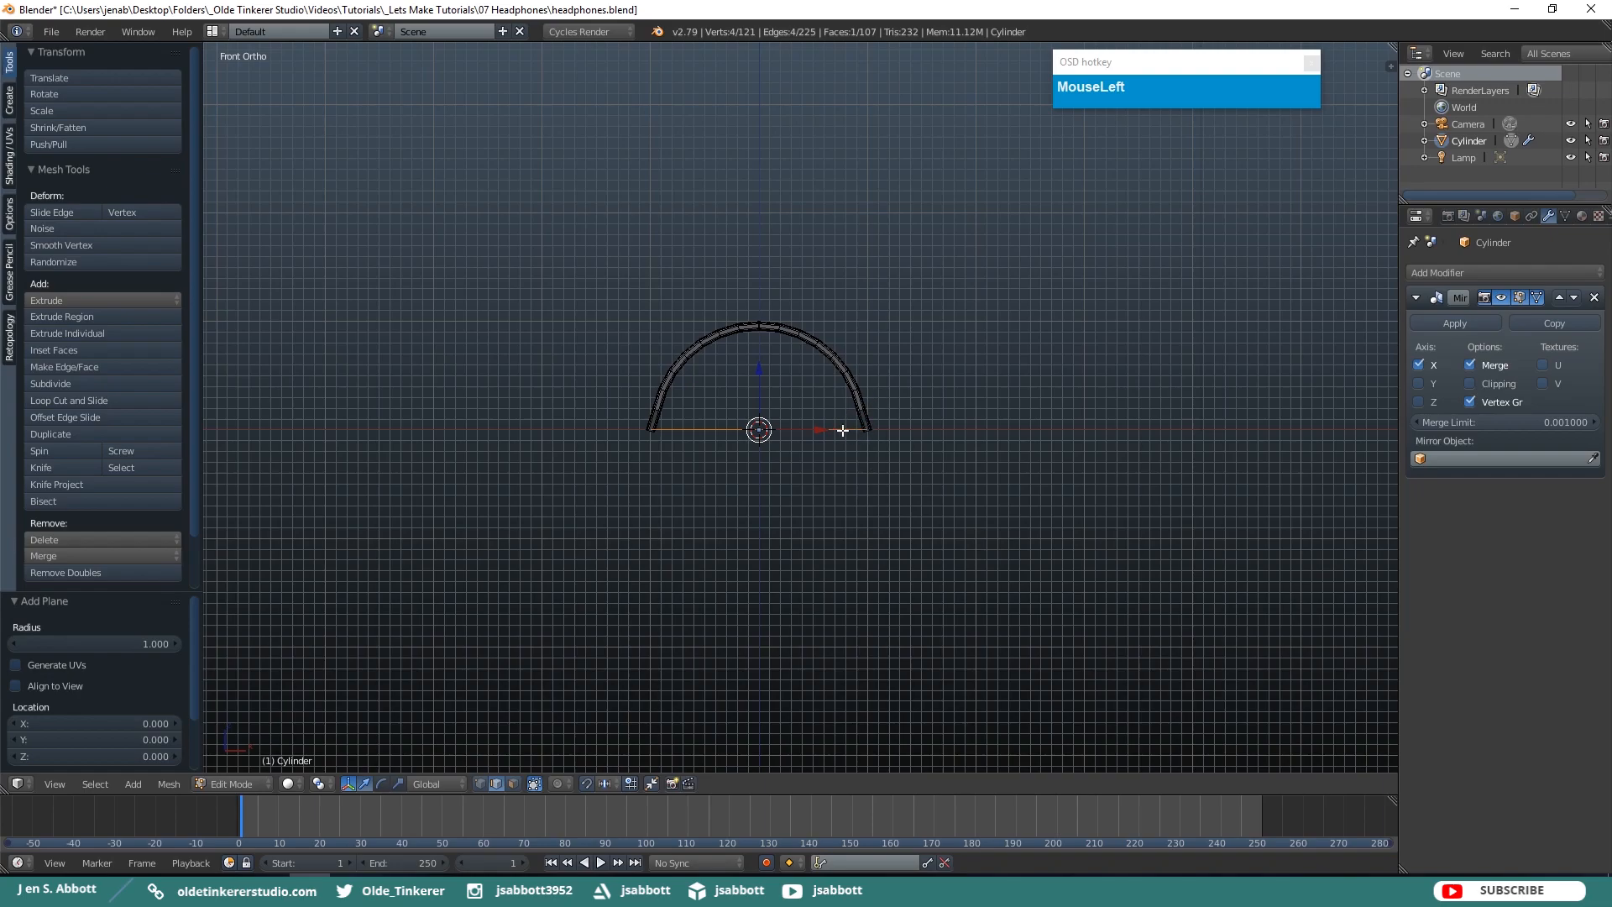
With the Mirror modifier's Clipping off, move the plane about 1.618 along X and rotate it 90° about Y.
drag(820, 430, 995, 430)
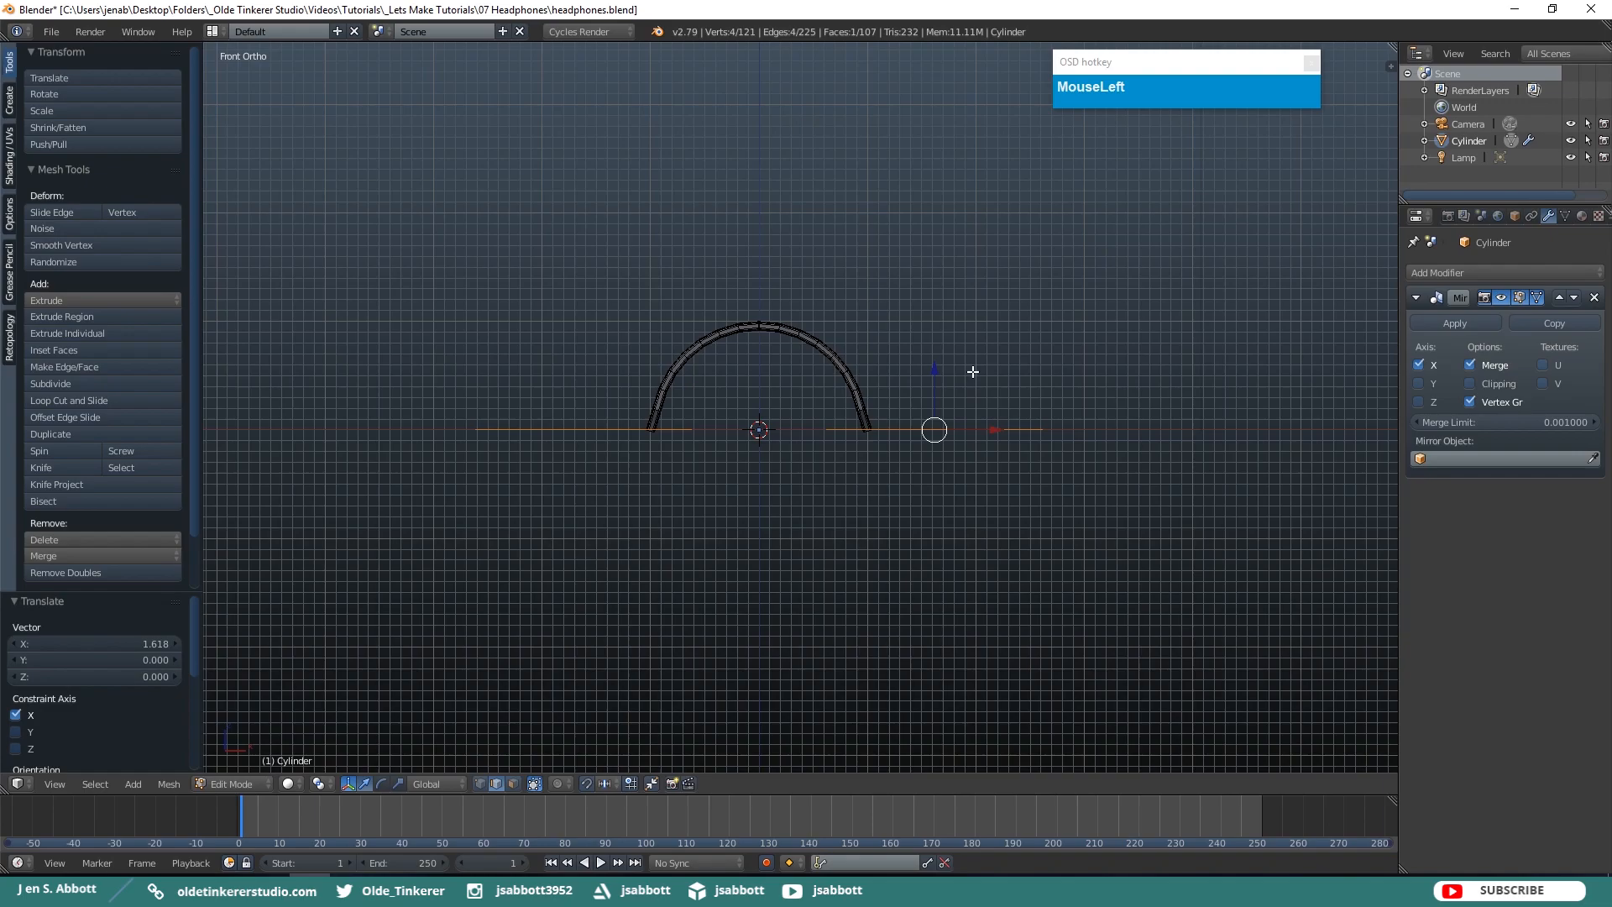
key(r)
key(y)
key(KP_9)
key(KP_0)
key(Return)
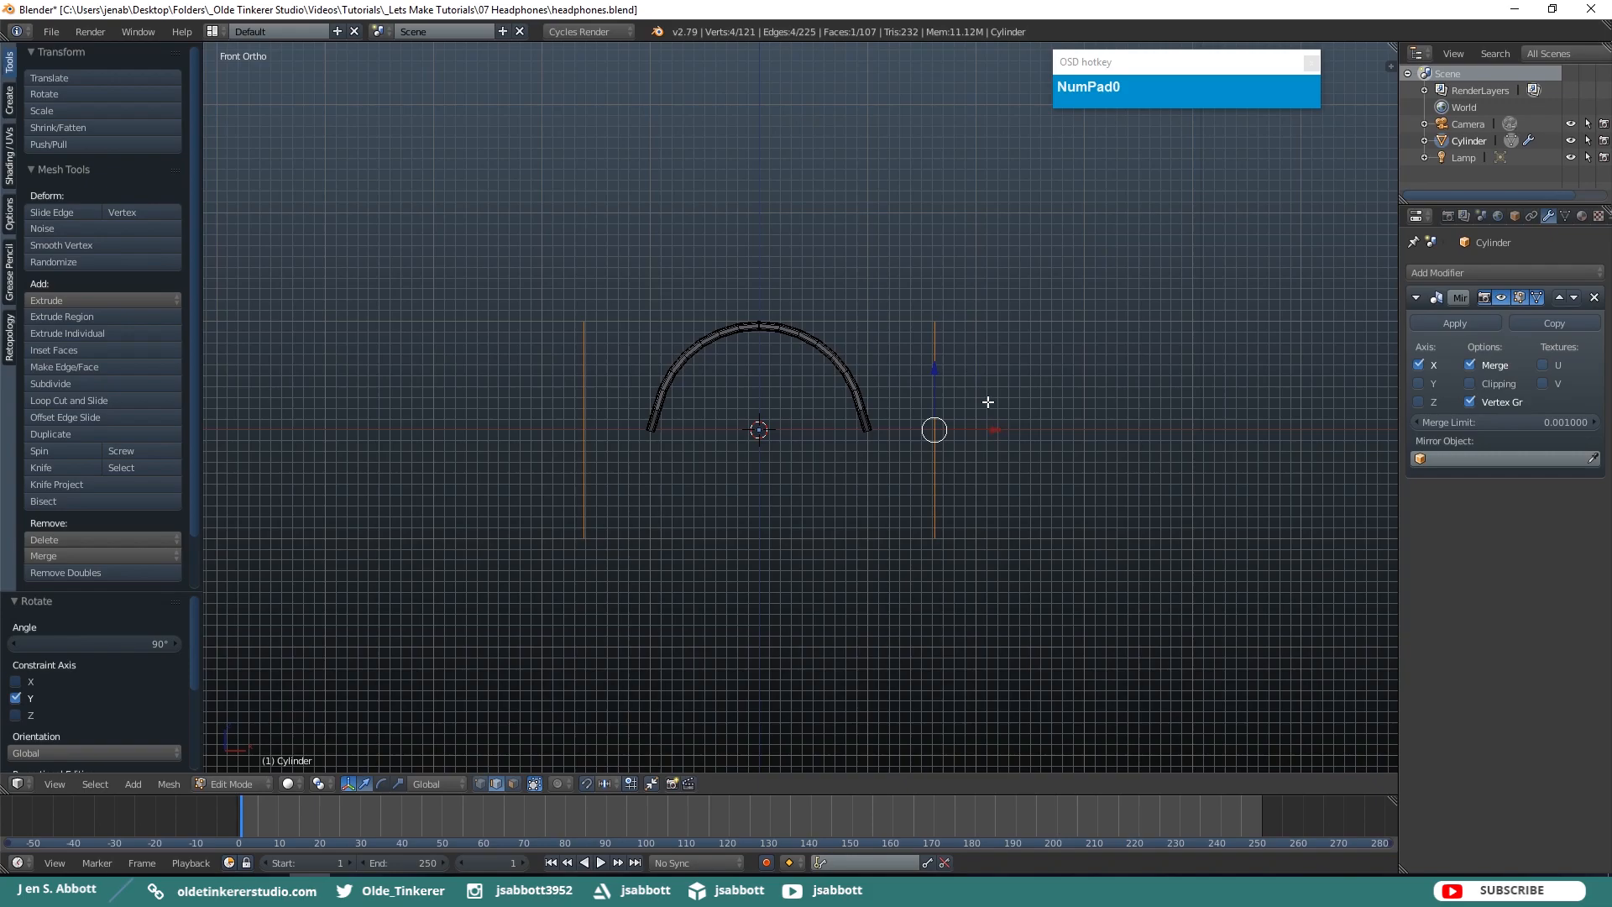
Scale the plane to about 0.496 along Z and 0.103 along Y, and lower it about 0.472 beneath the headband tip.
key(KP_3)
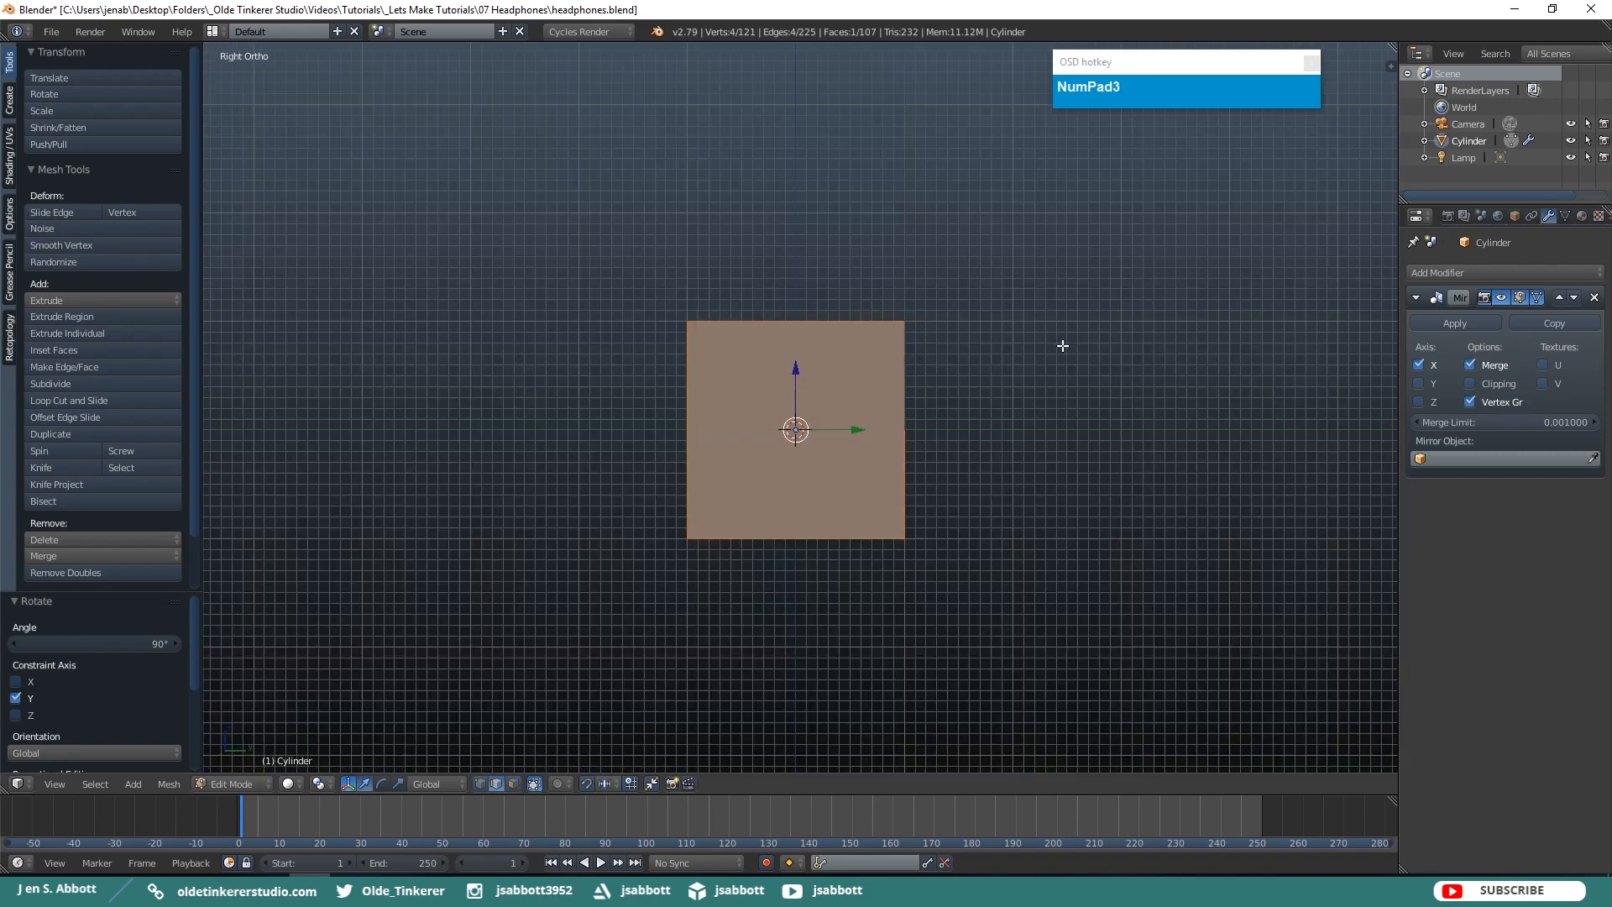
key(s)
key(z)
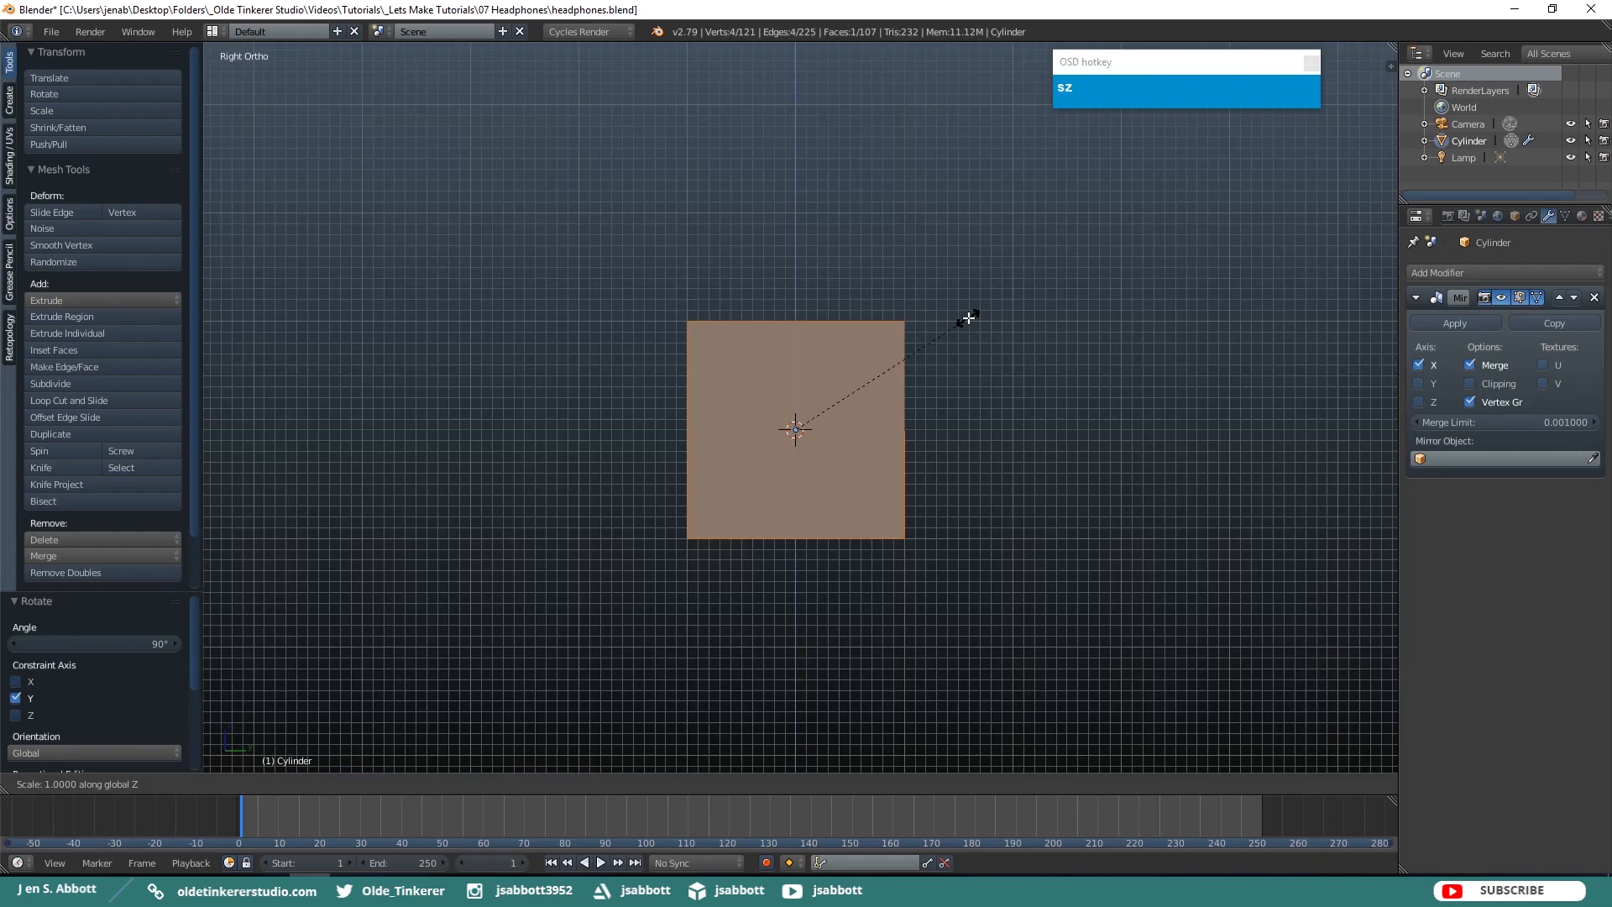
click(882, 371)
key(s)
key(y)
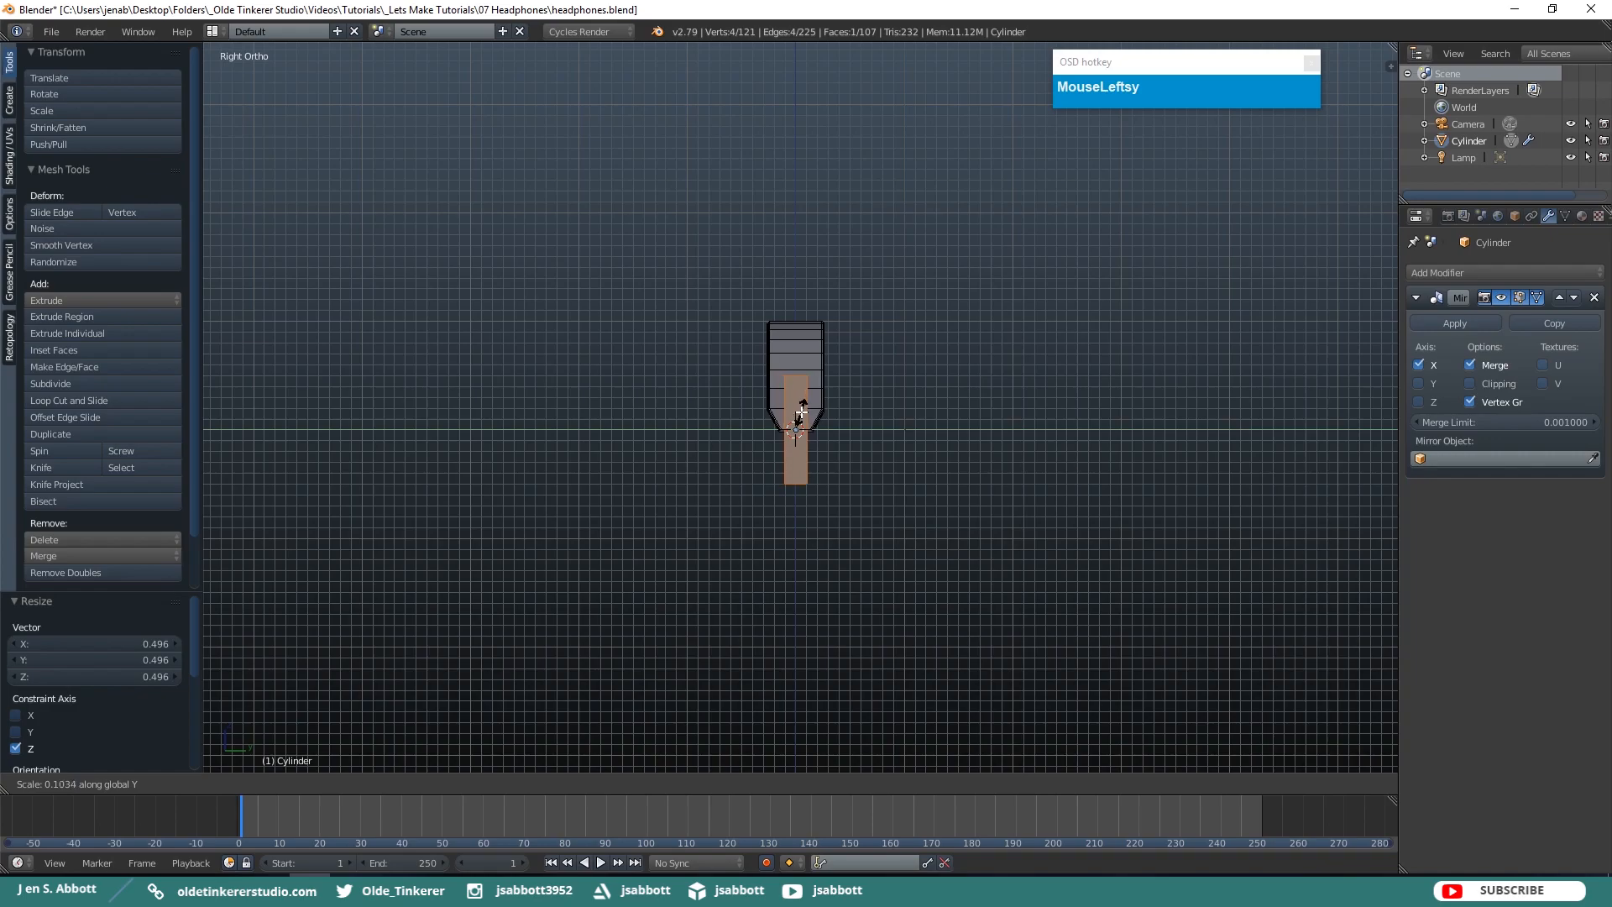
click(802, 412)
drag(794, 375, 792, 423)
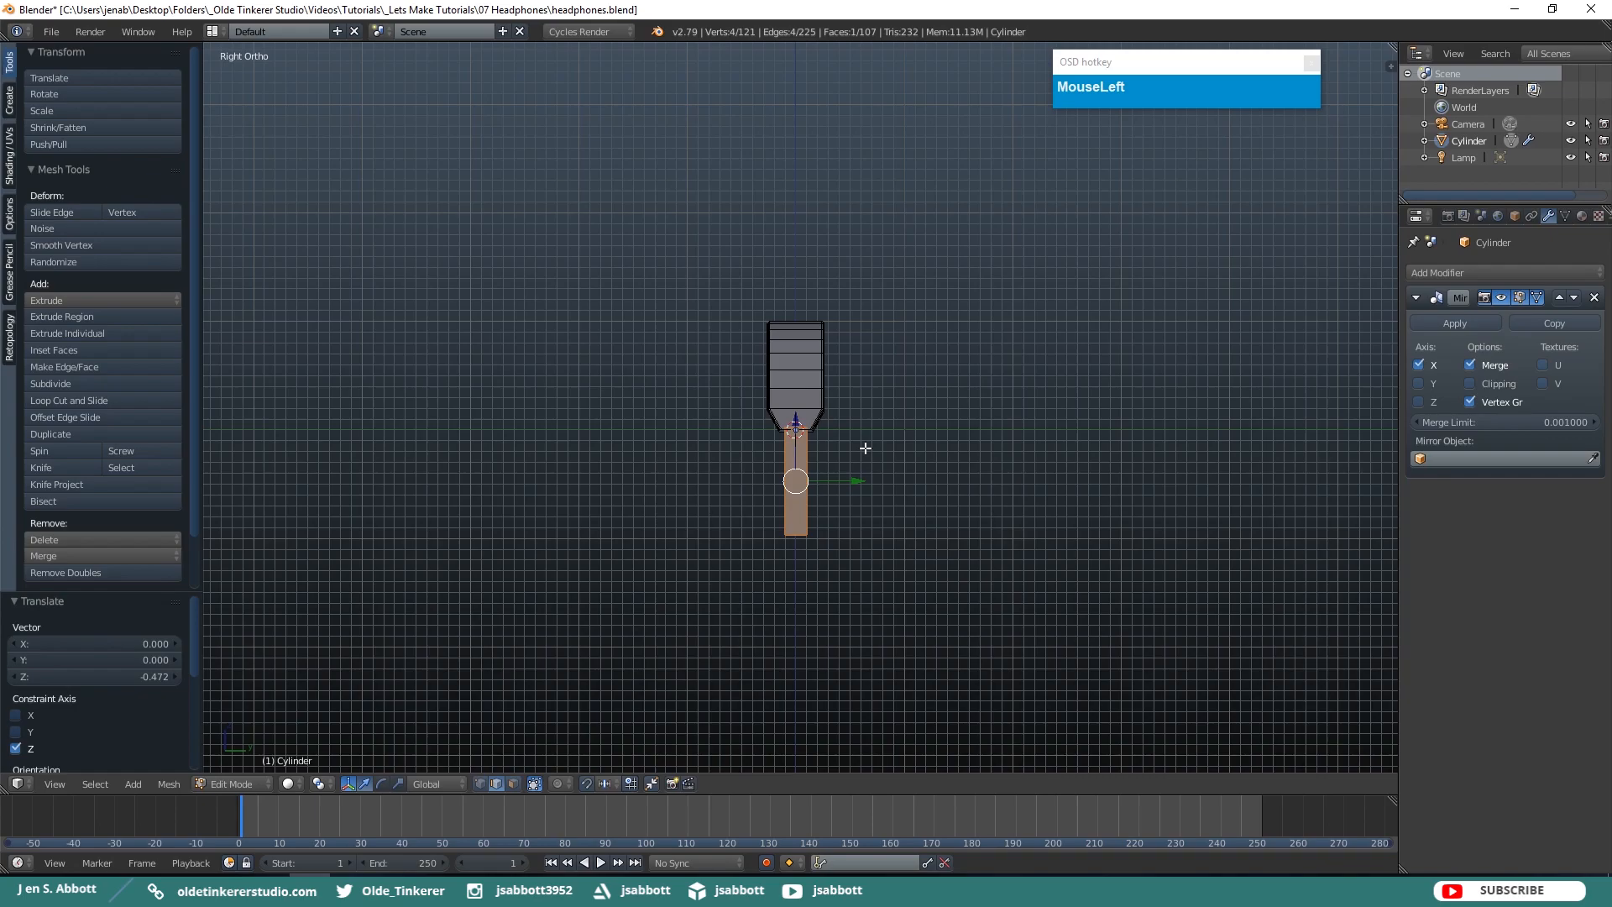
Extrude the narrow plane about 0.054 along X to give the strip thickness.
key(KP_1)
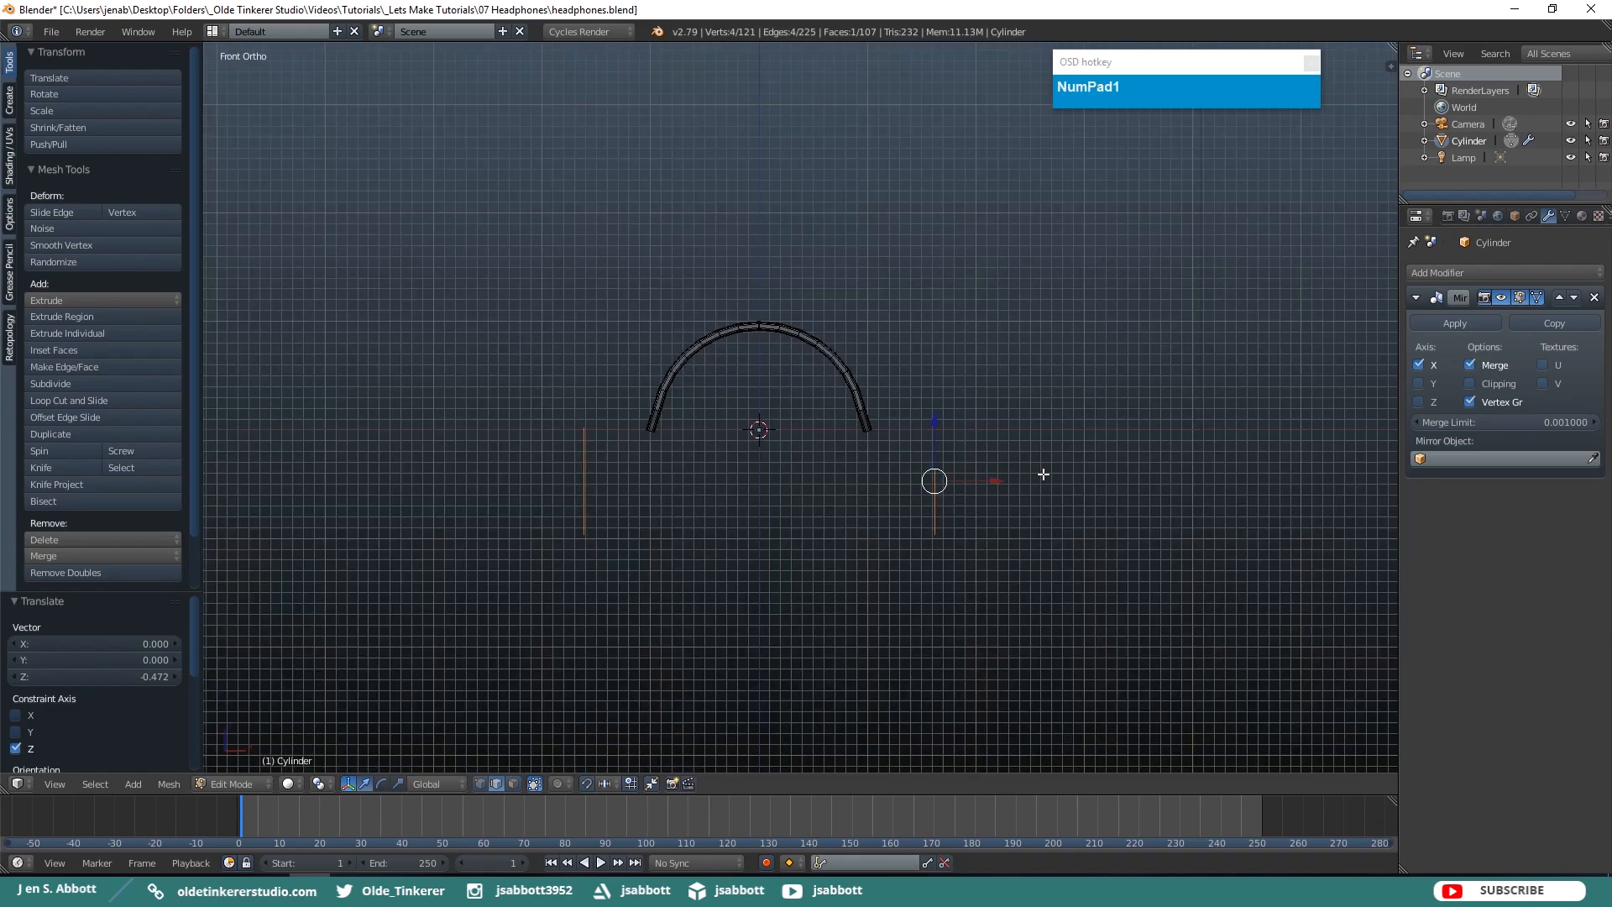
key(e)
key(x)
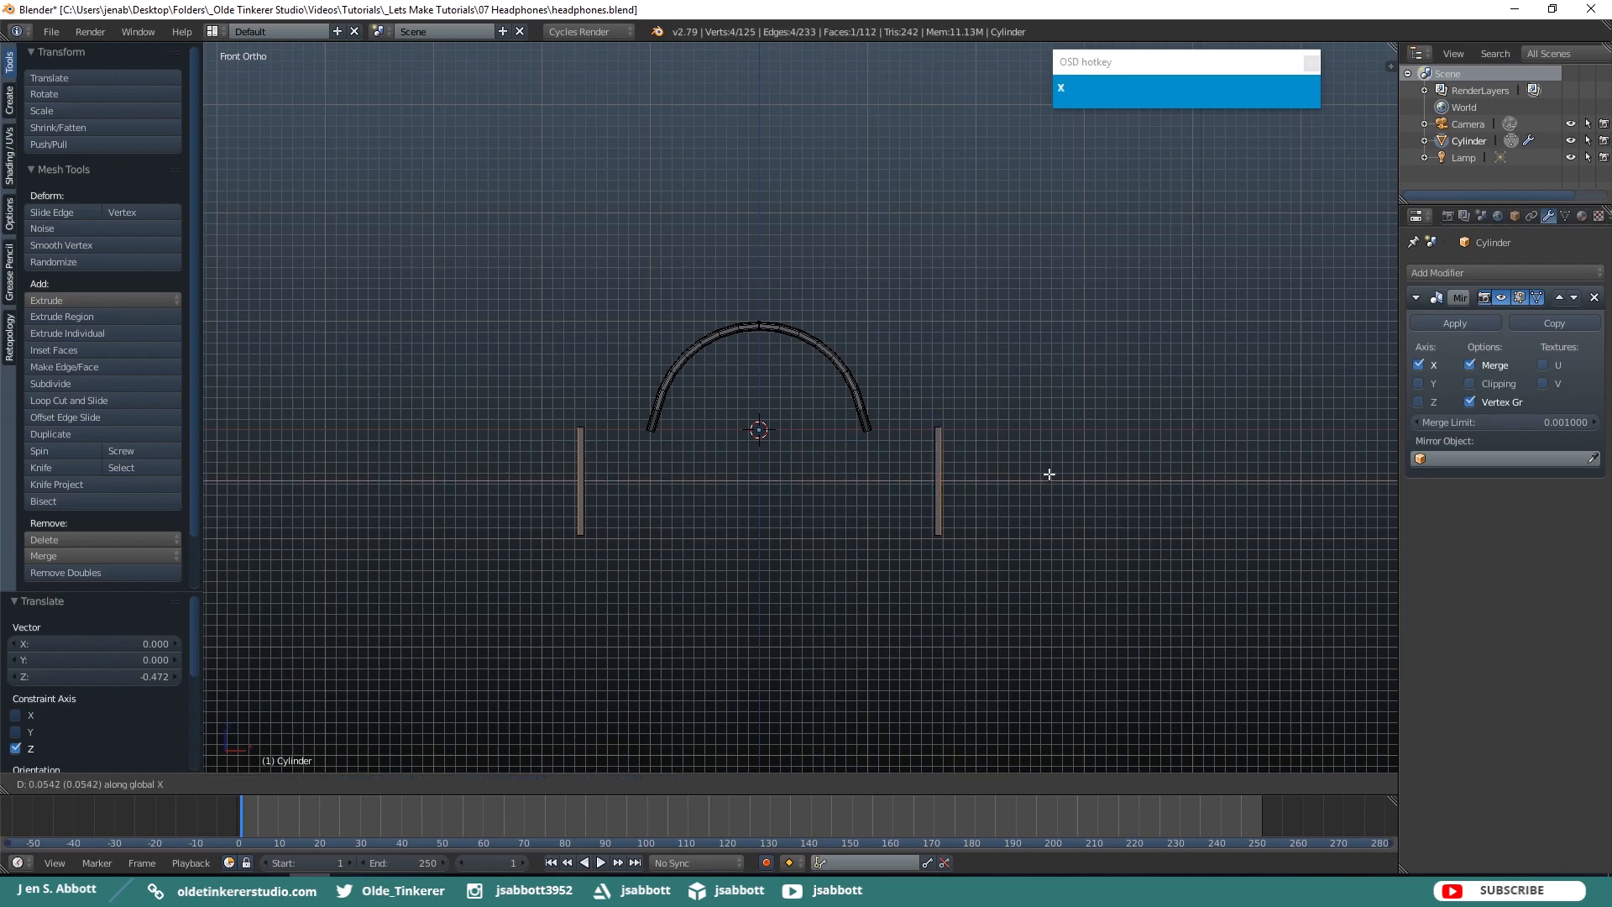
click(1049, 473)
key(a)
Add five evenly spaced horizontal loop cuts across the thin vertical strip.
middle_drag(1005, 463, 899, 464)
scroll(899, 465, up, 3)
key(ctrl+r)
scroll(932, 574, up, 4)
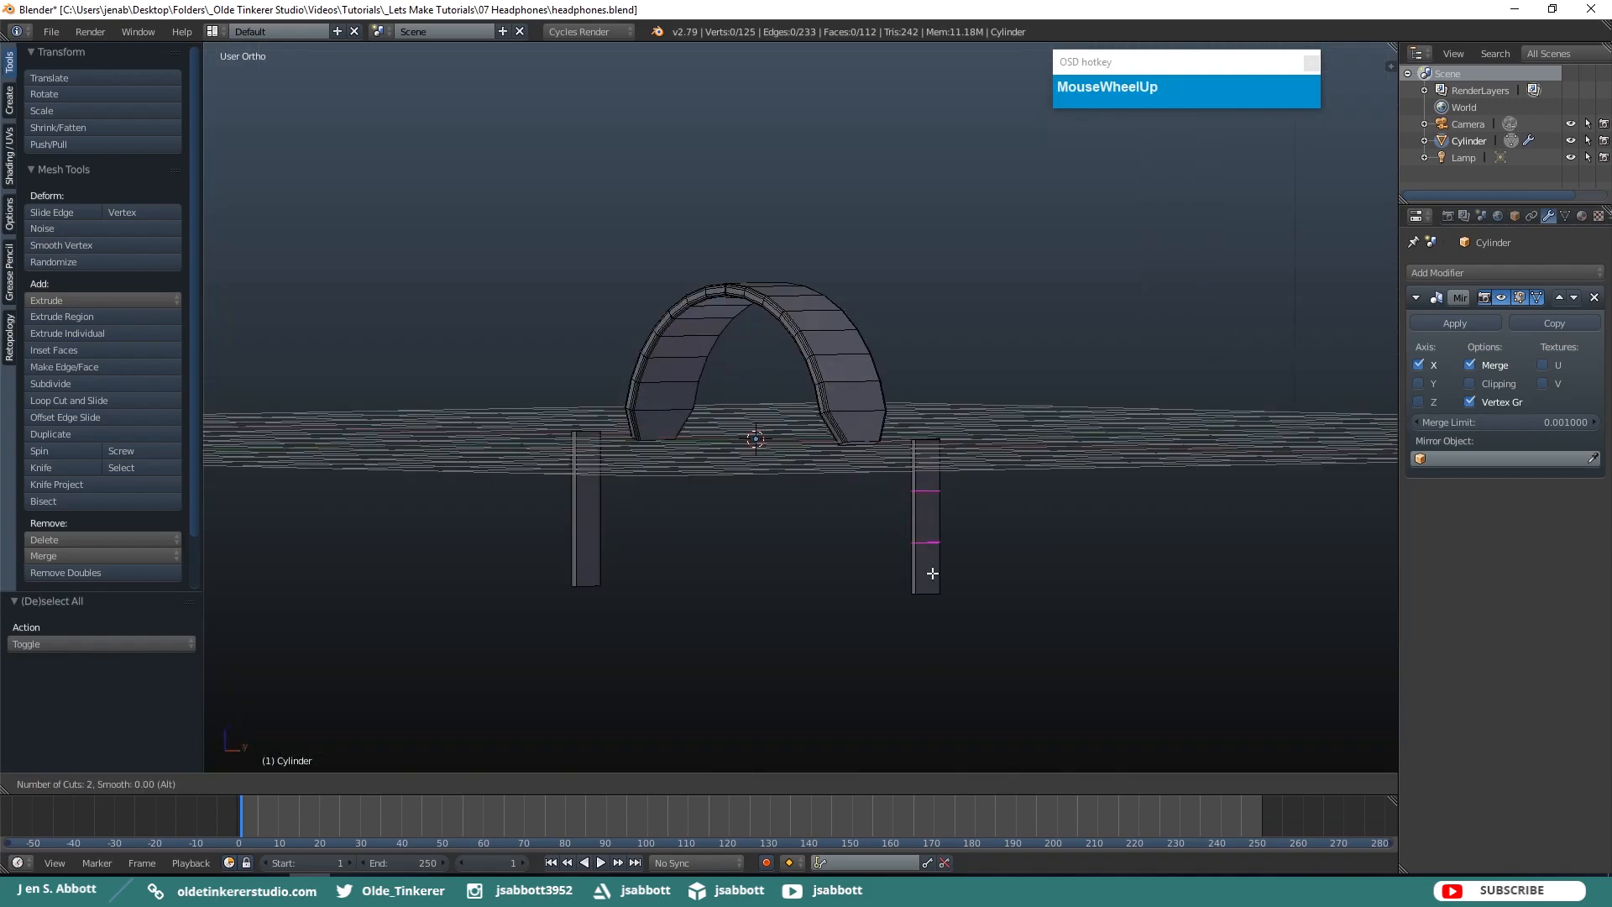
click(932, 574)
key(a)
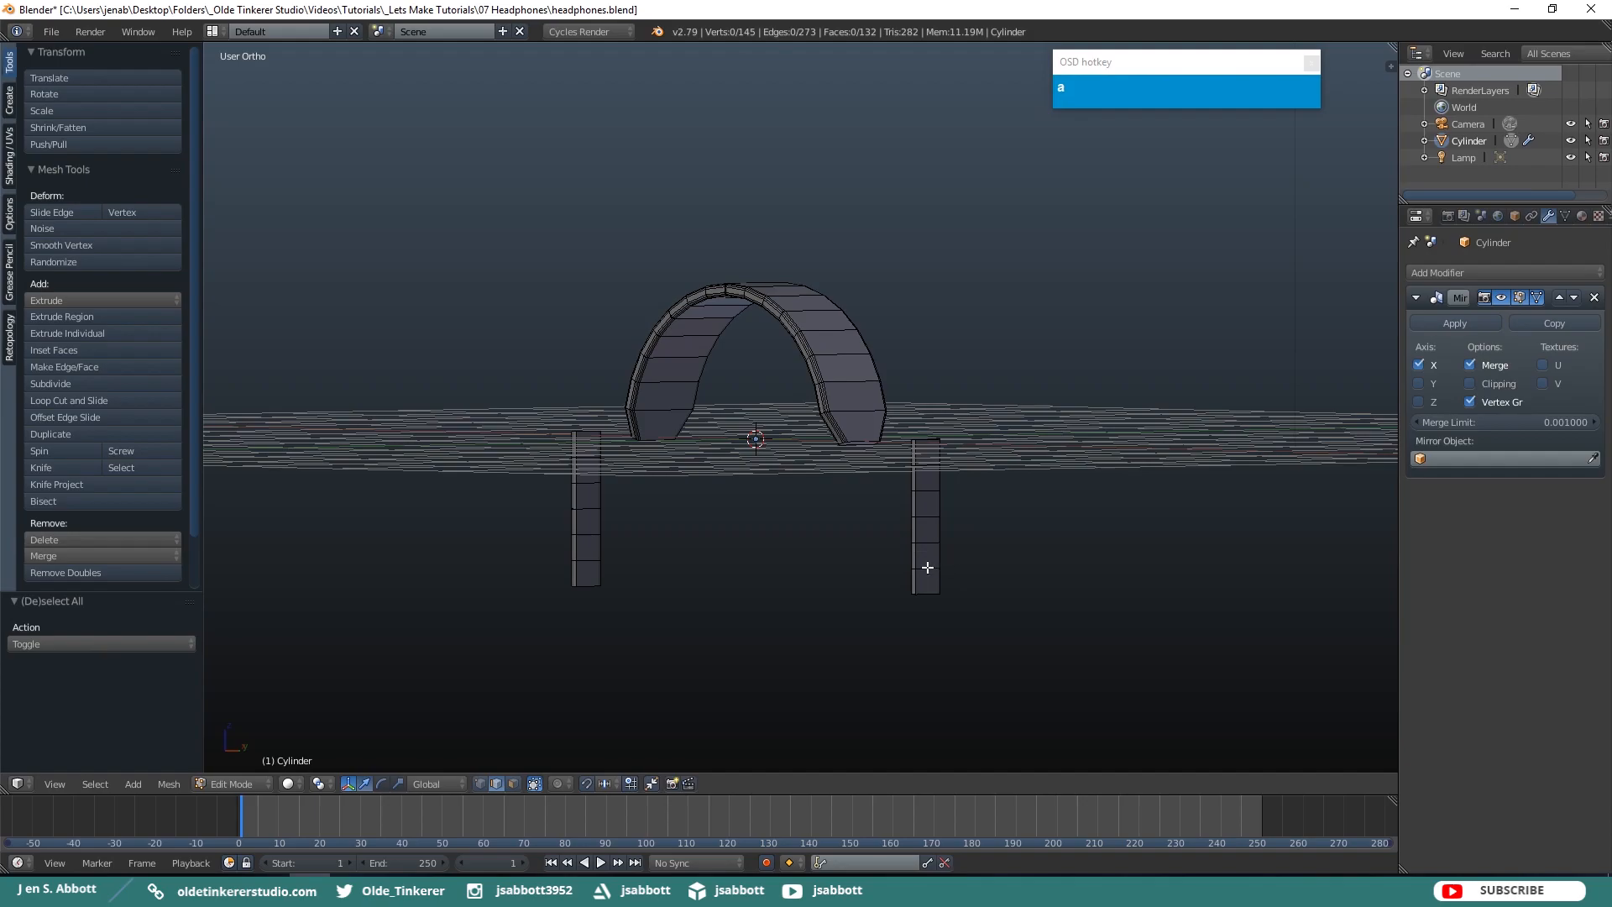
Select the whole linked strip and move it about 1.387 along X, farther away from the headband.
key(l)
key(KP_1)
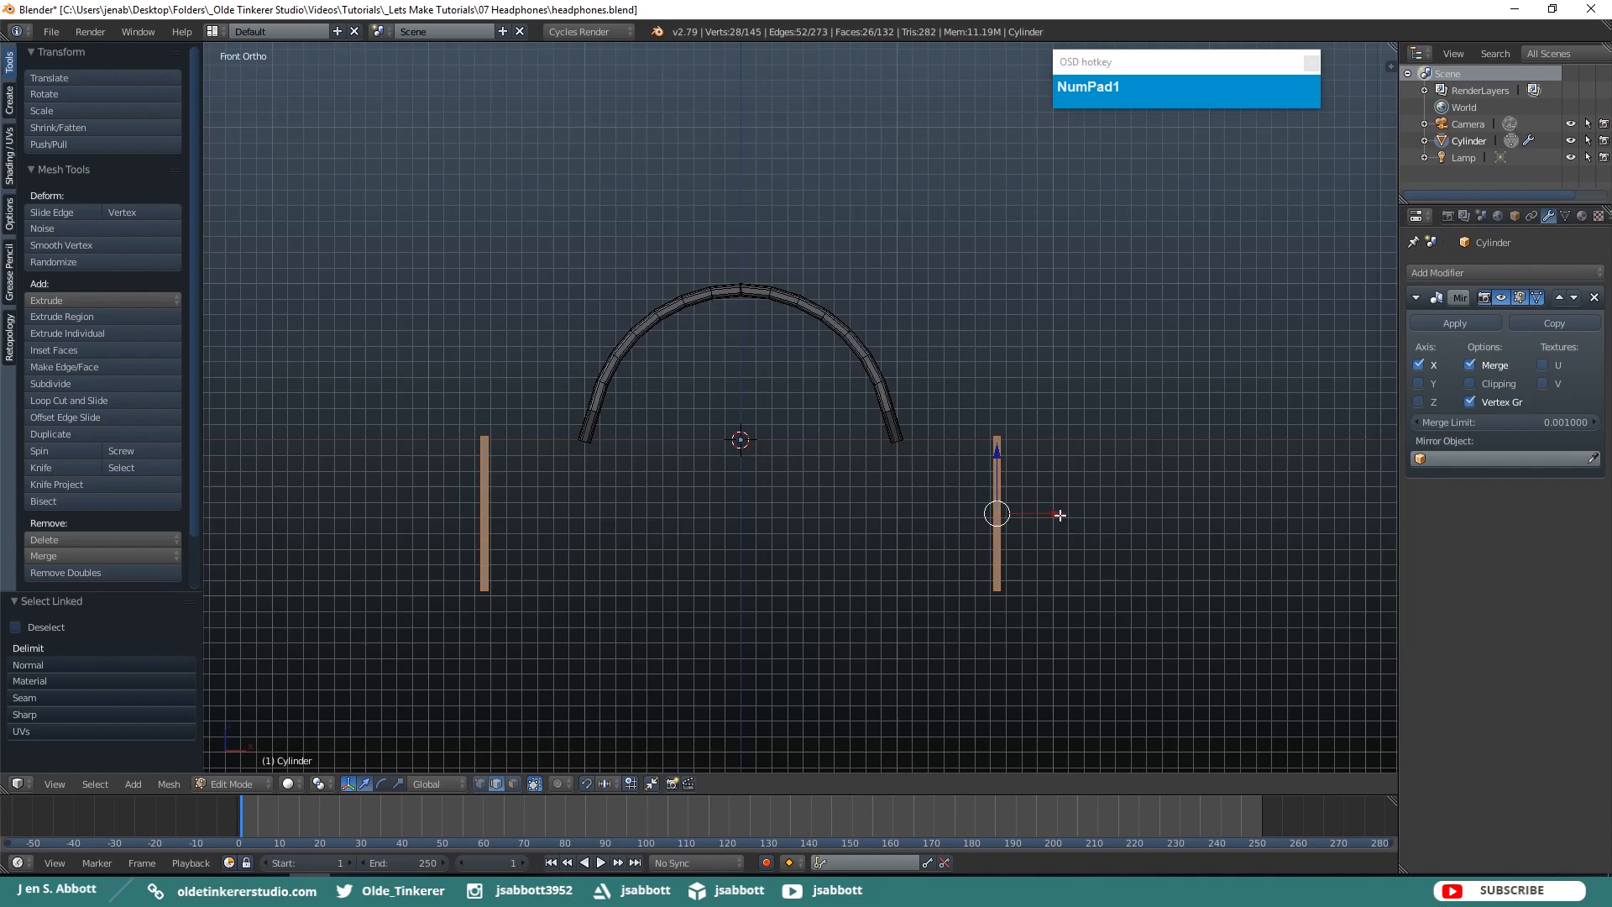
drag(1058, 513, 1274, 504)
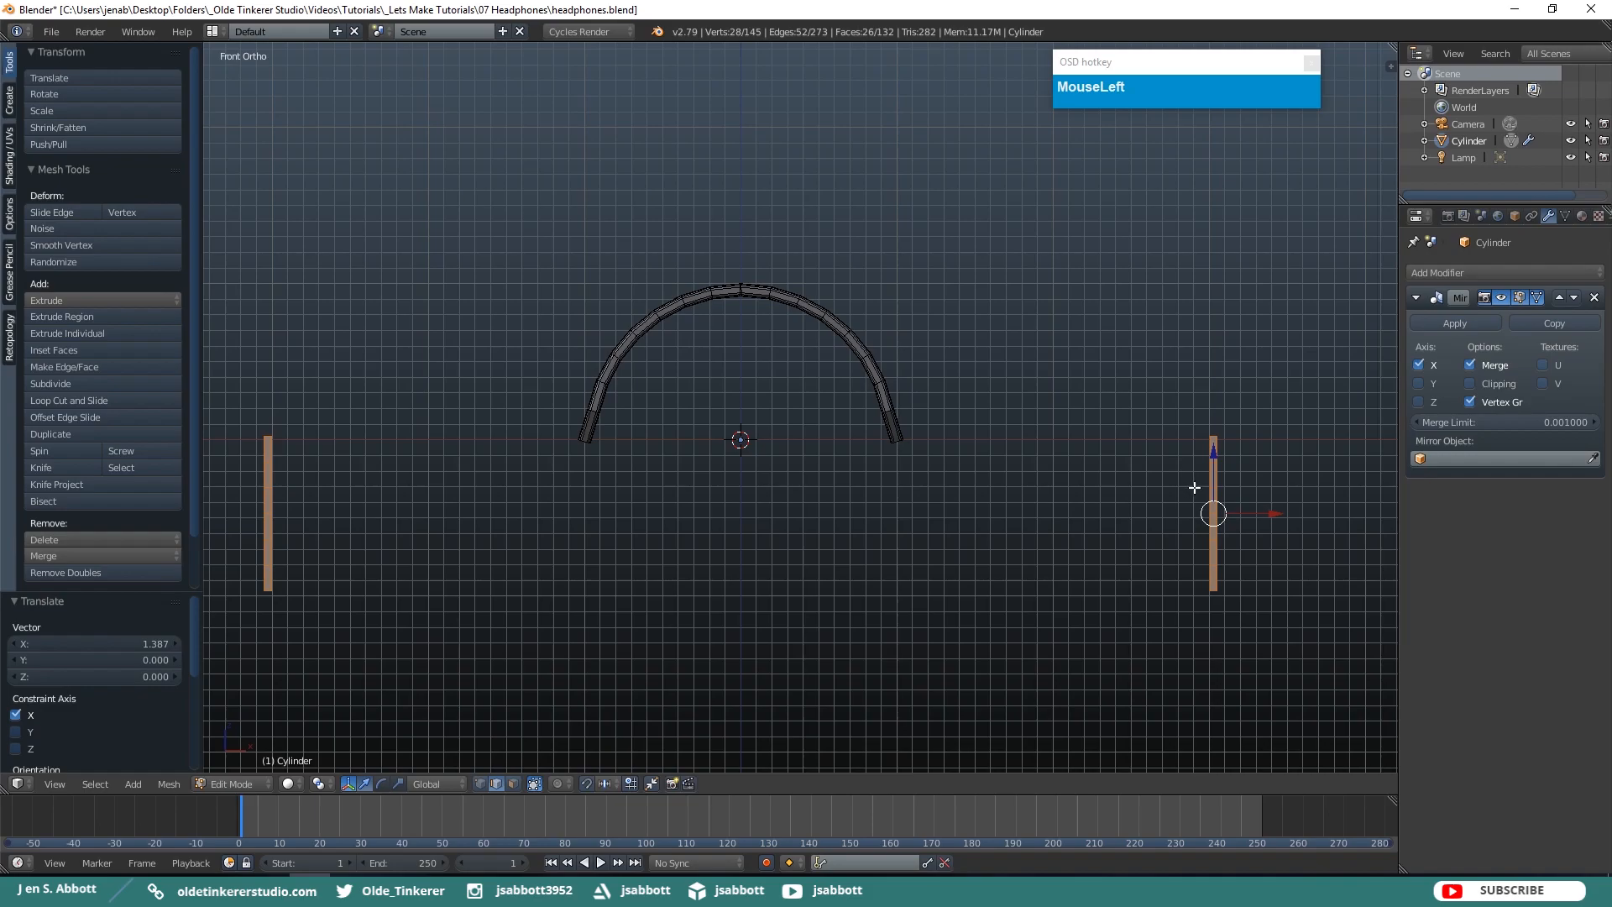
key(a)
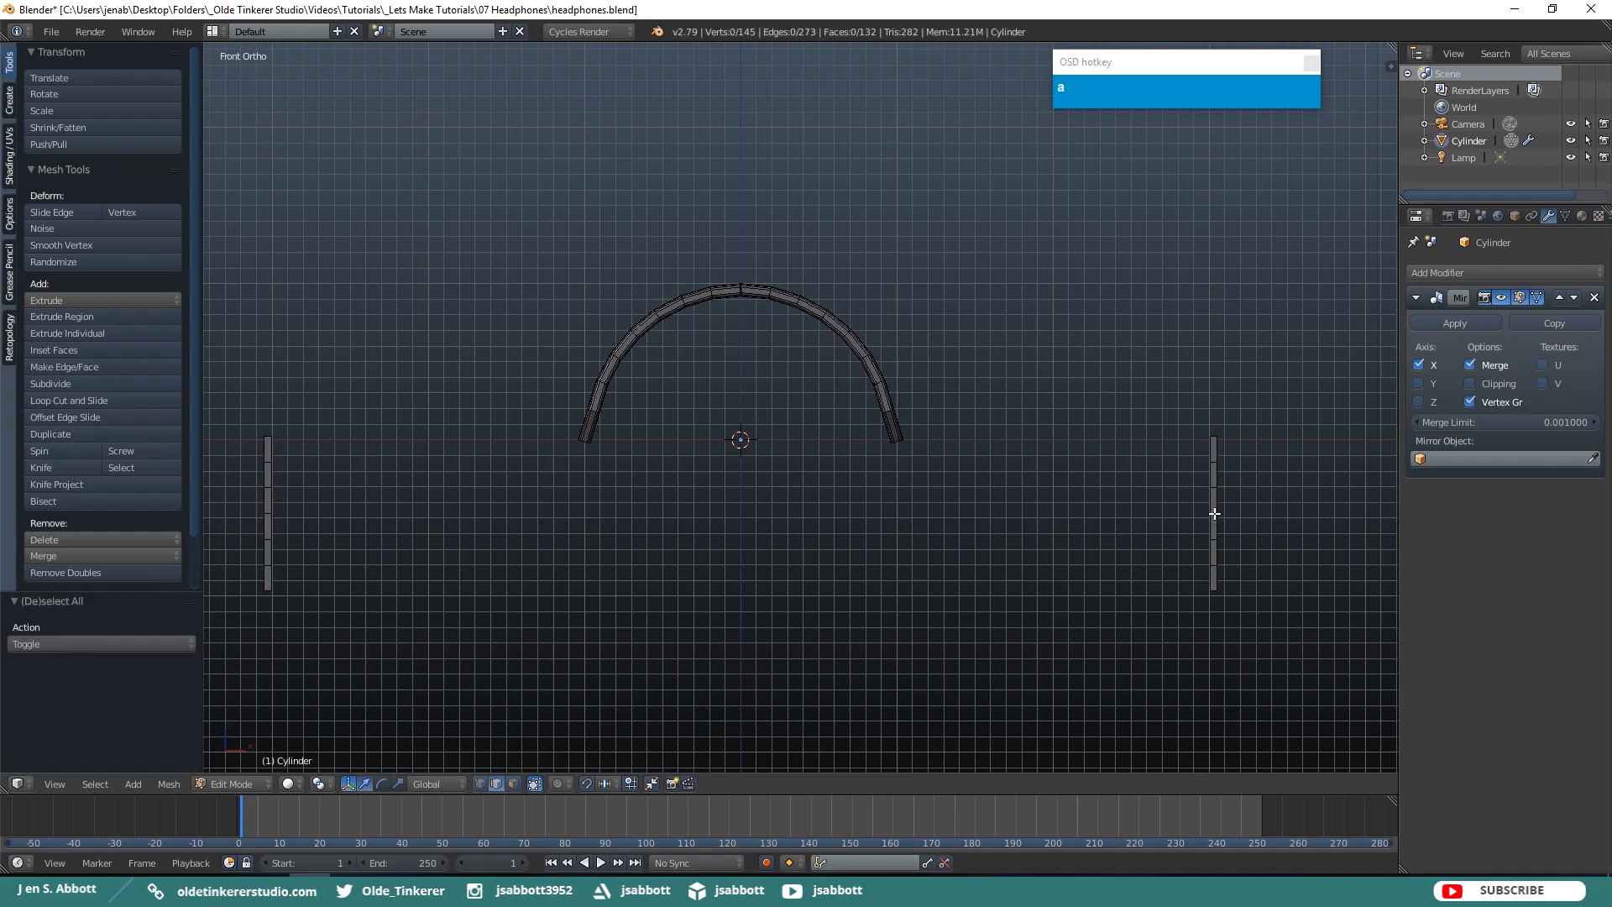
Enable proportional editing and bow the strip outward by moving its middle edge loop about 0.108 along X and 0.022 along Z.
alt+right_click(1214, 513)
click(558, 783)
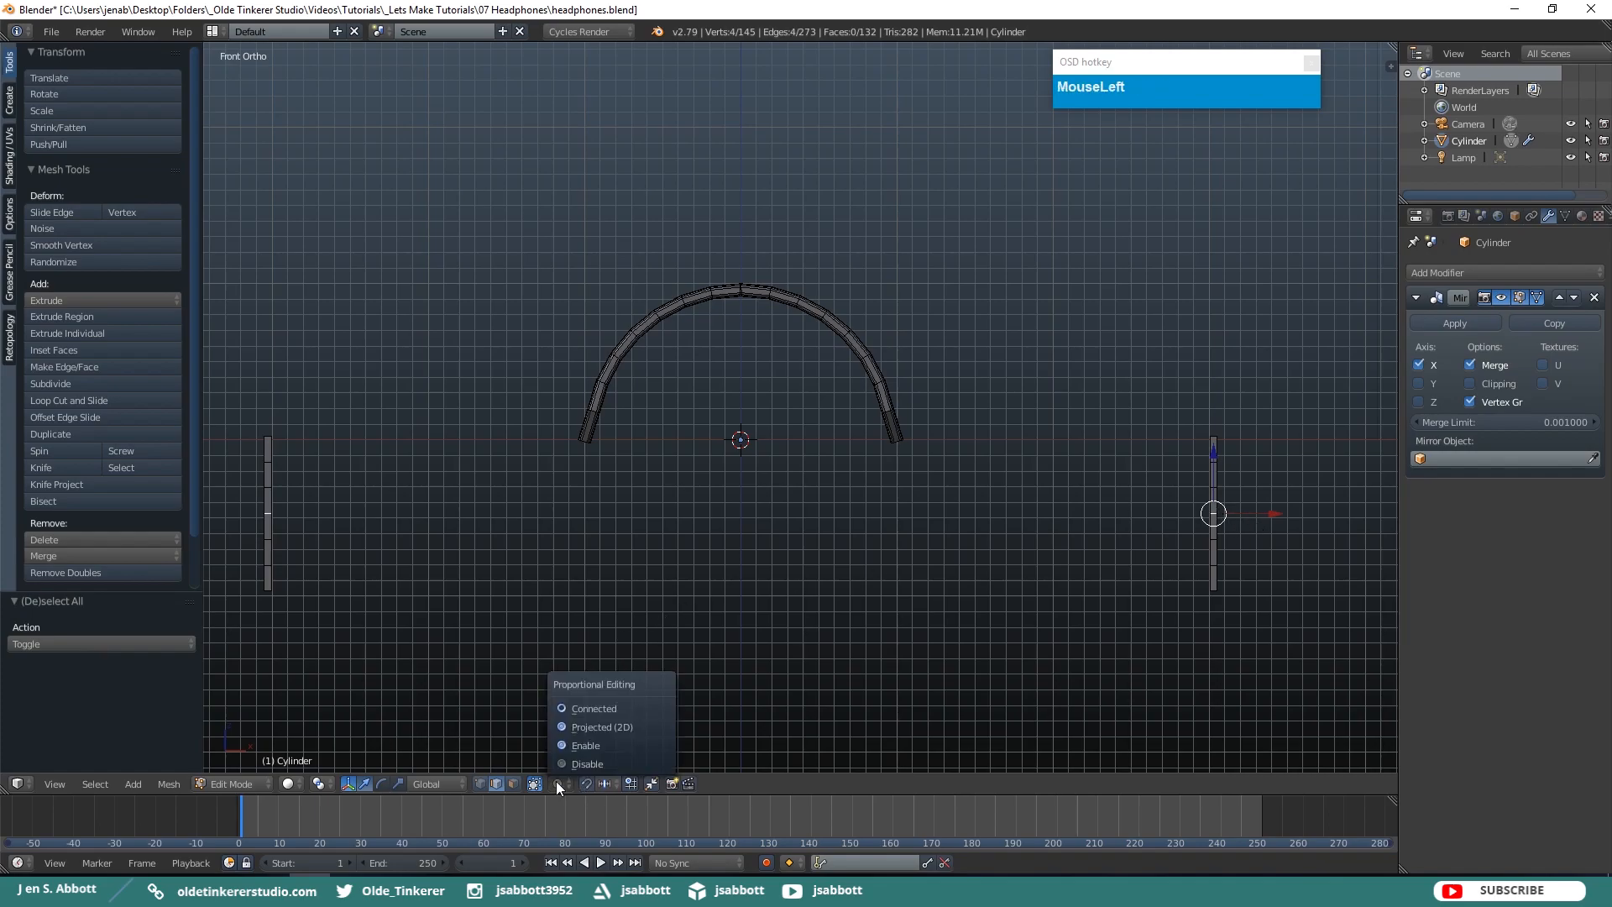
click(592, 746)
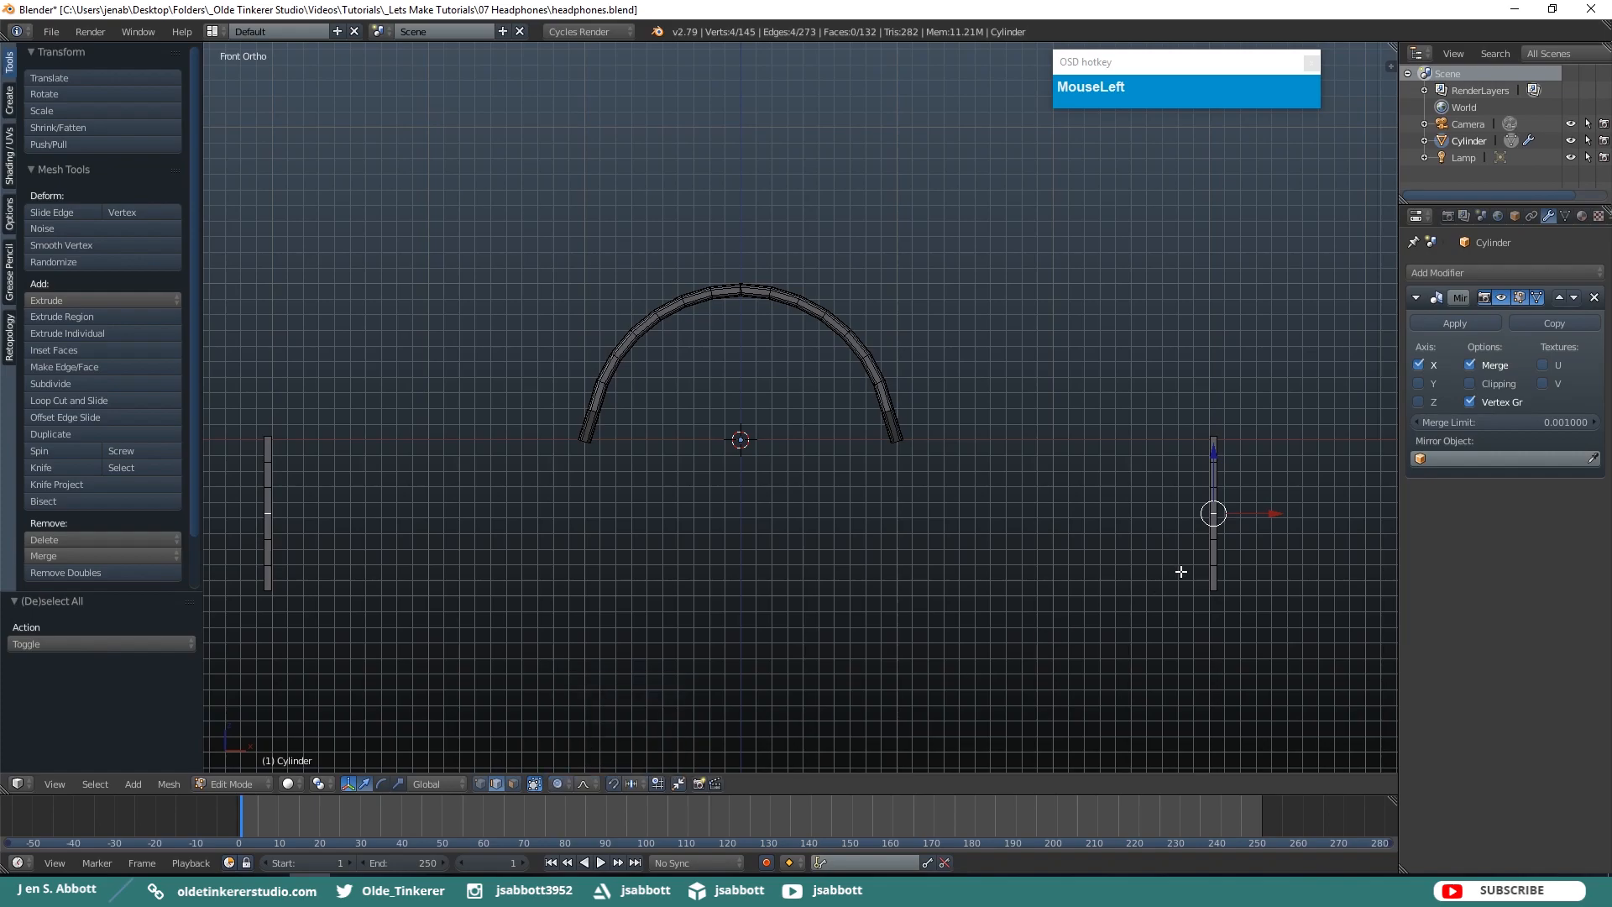
shift+middle_drag(1209, 535, 924, 546)
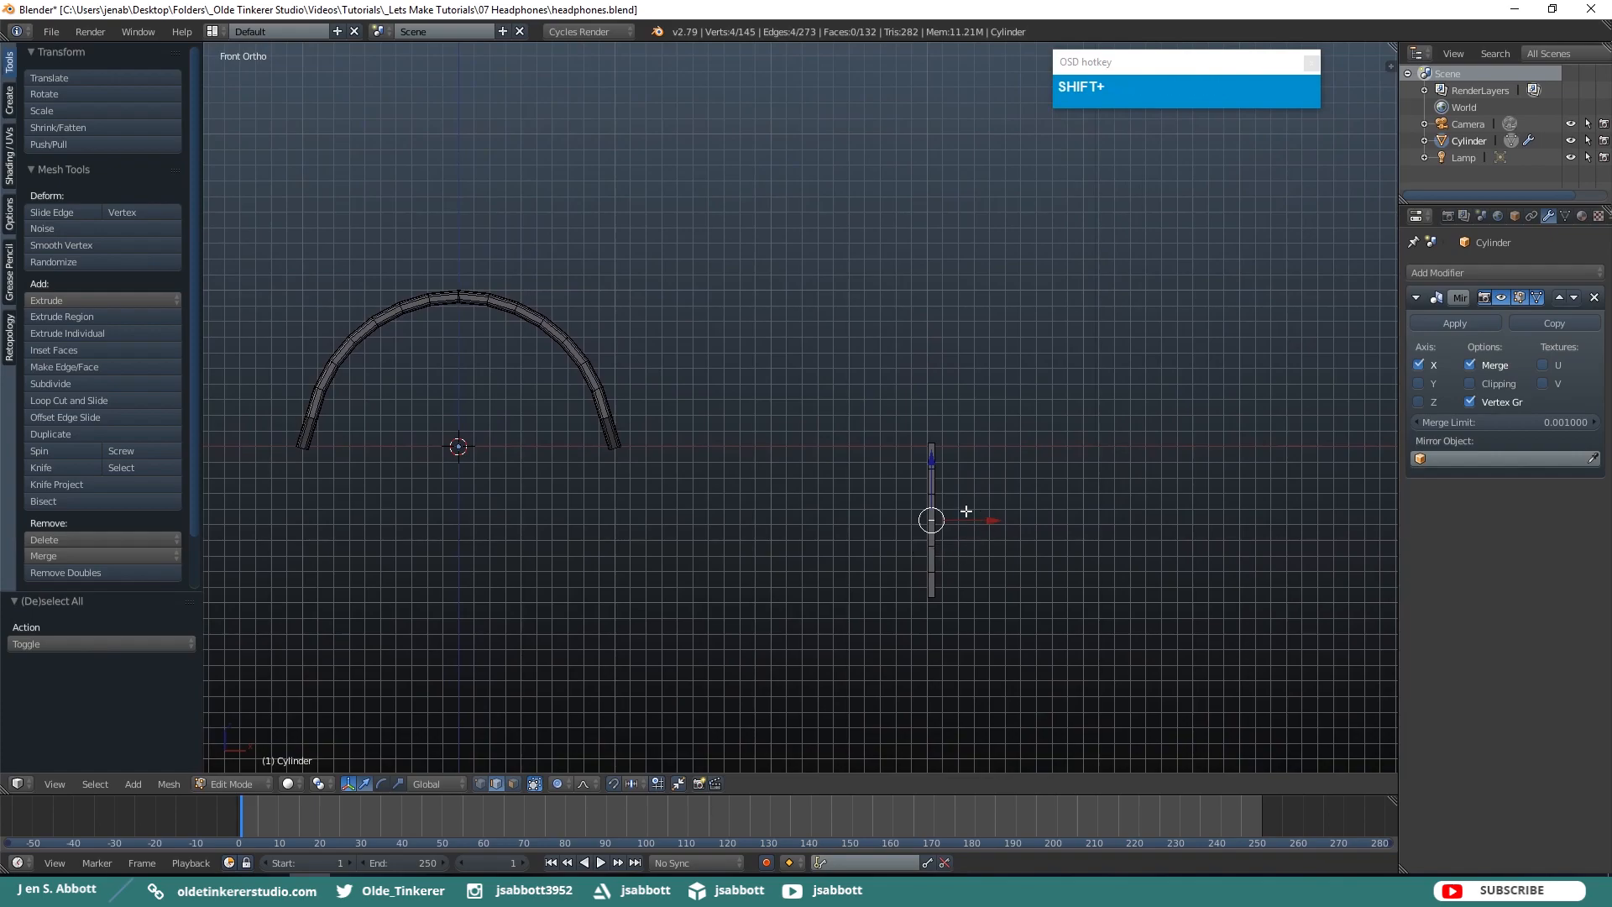
key(g)
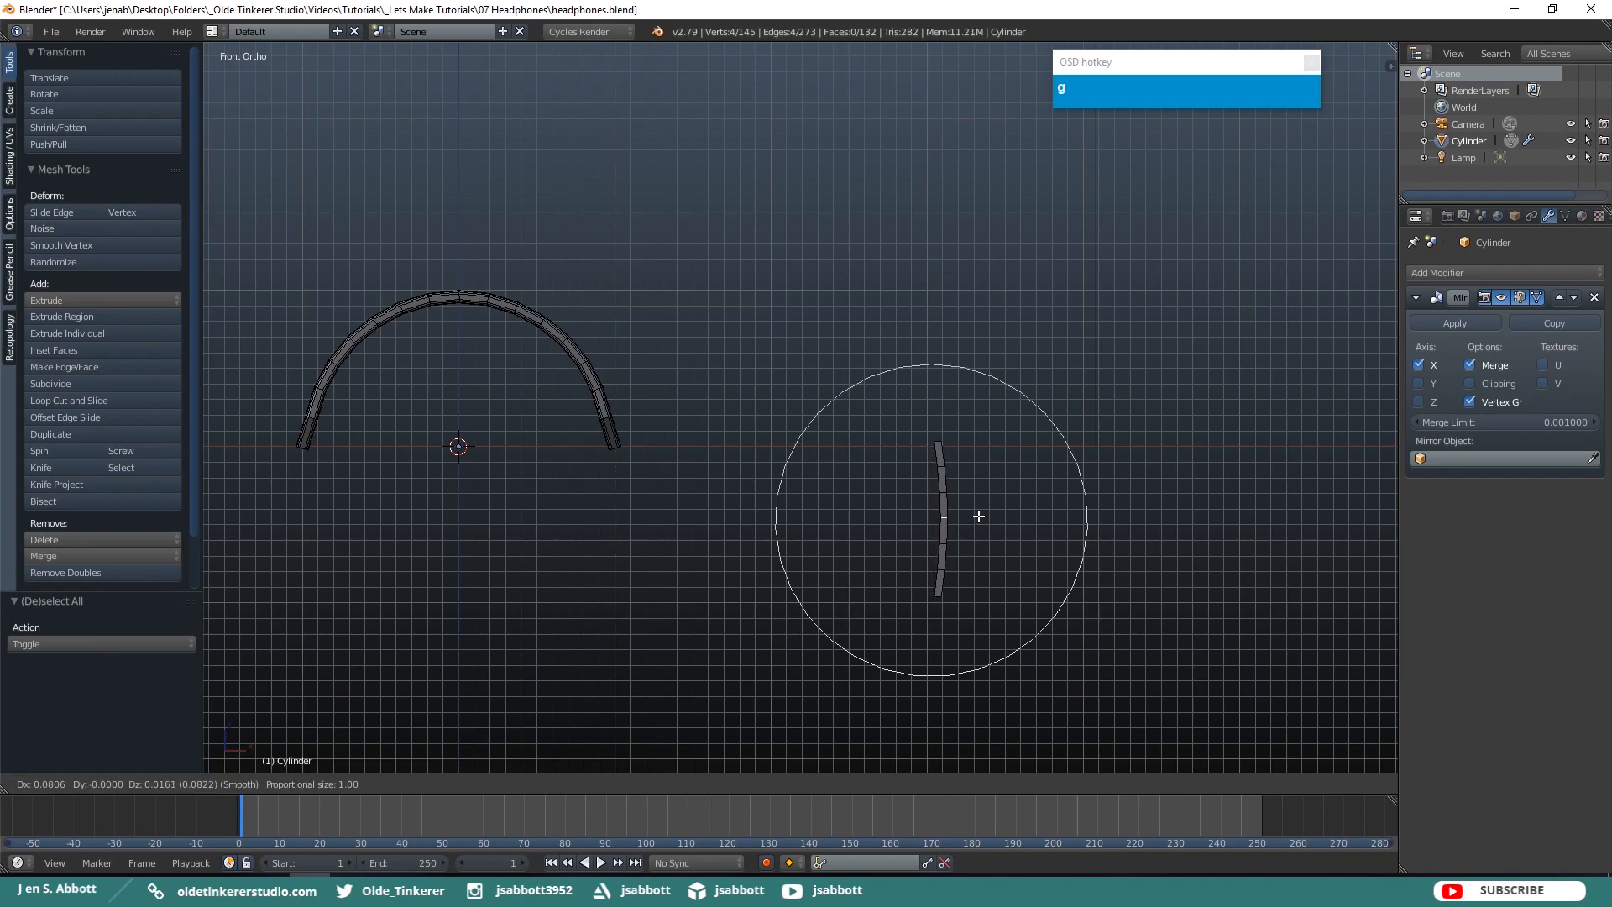
click(983, 515)
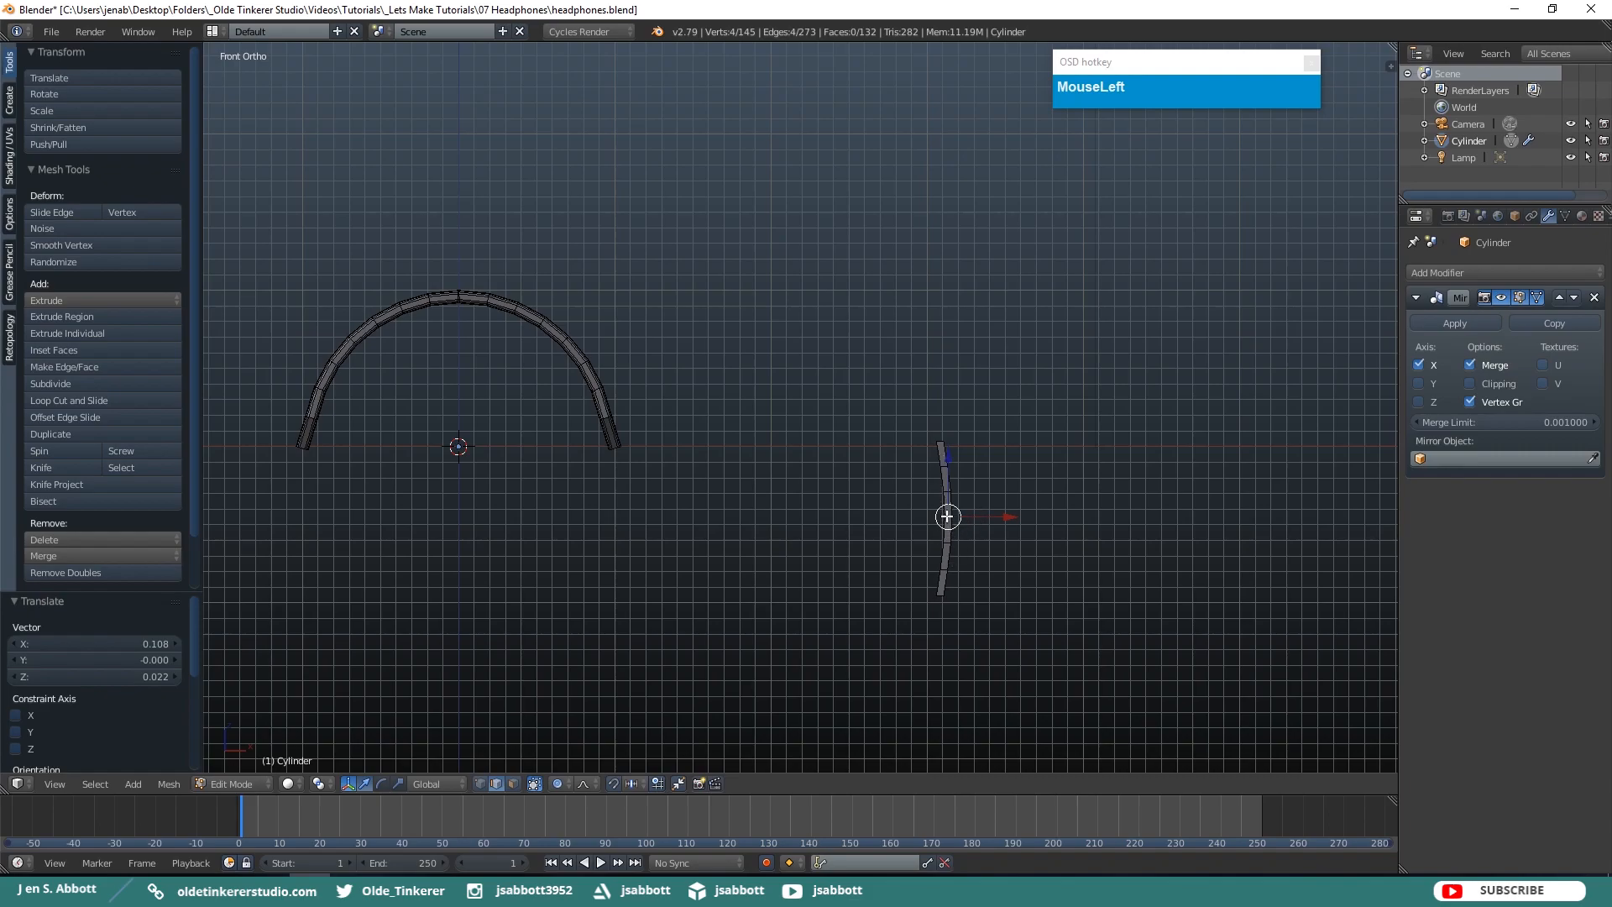
Select the whole bent strip, disable proportional editing, and move it about -2.086 along X to beneath the headband end.
key(l)
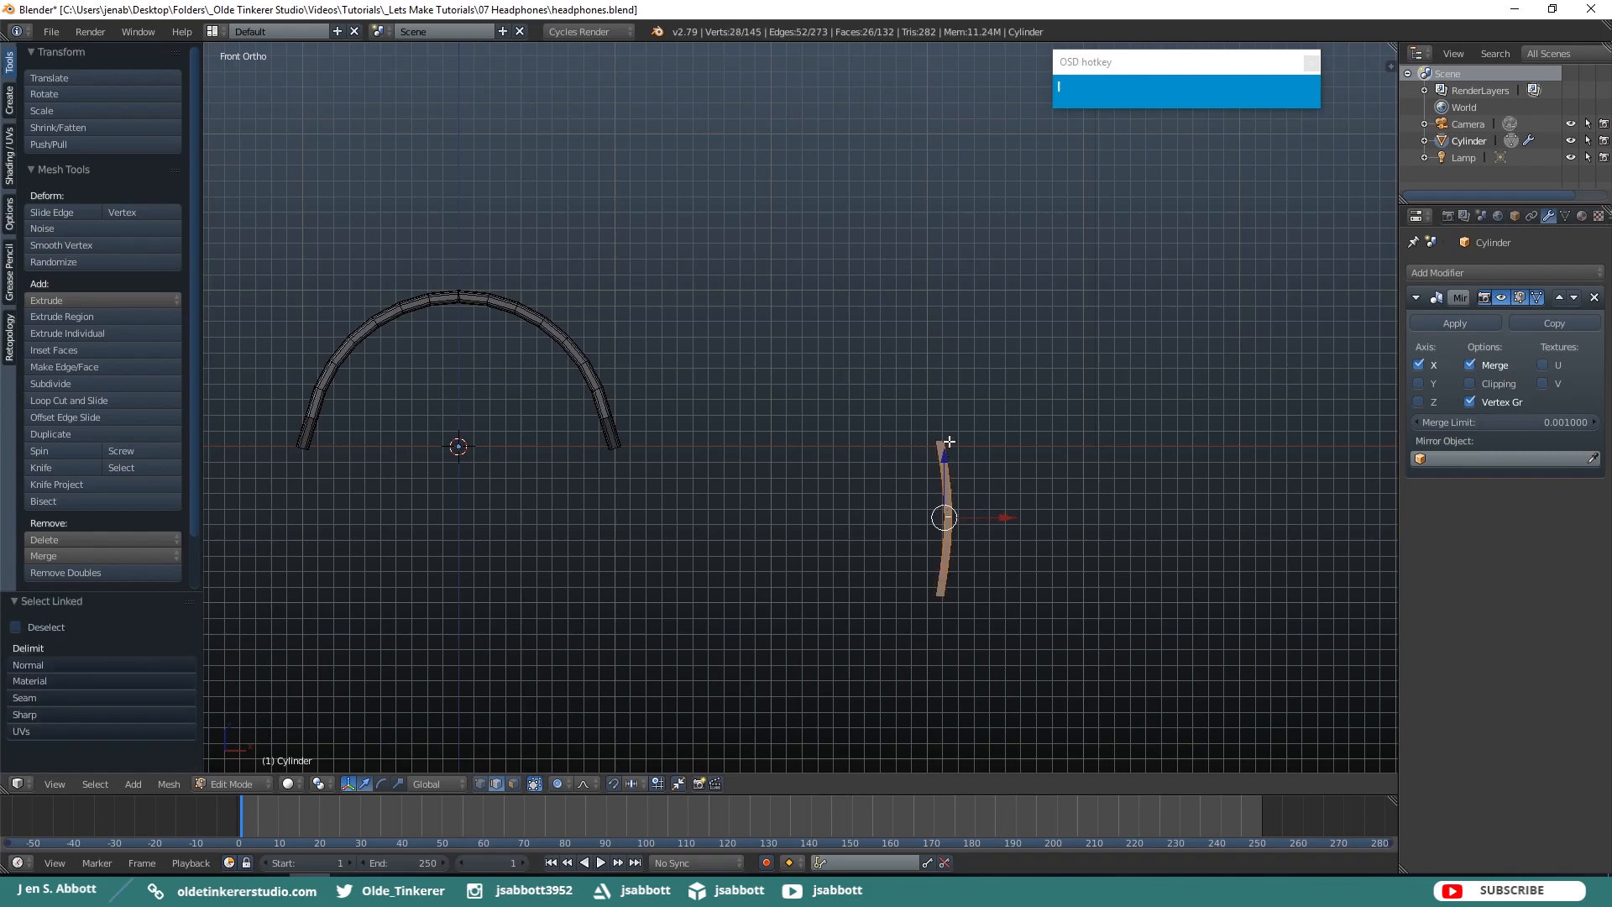
click(571, 782)
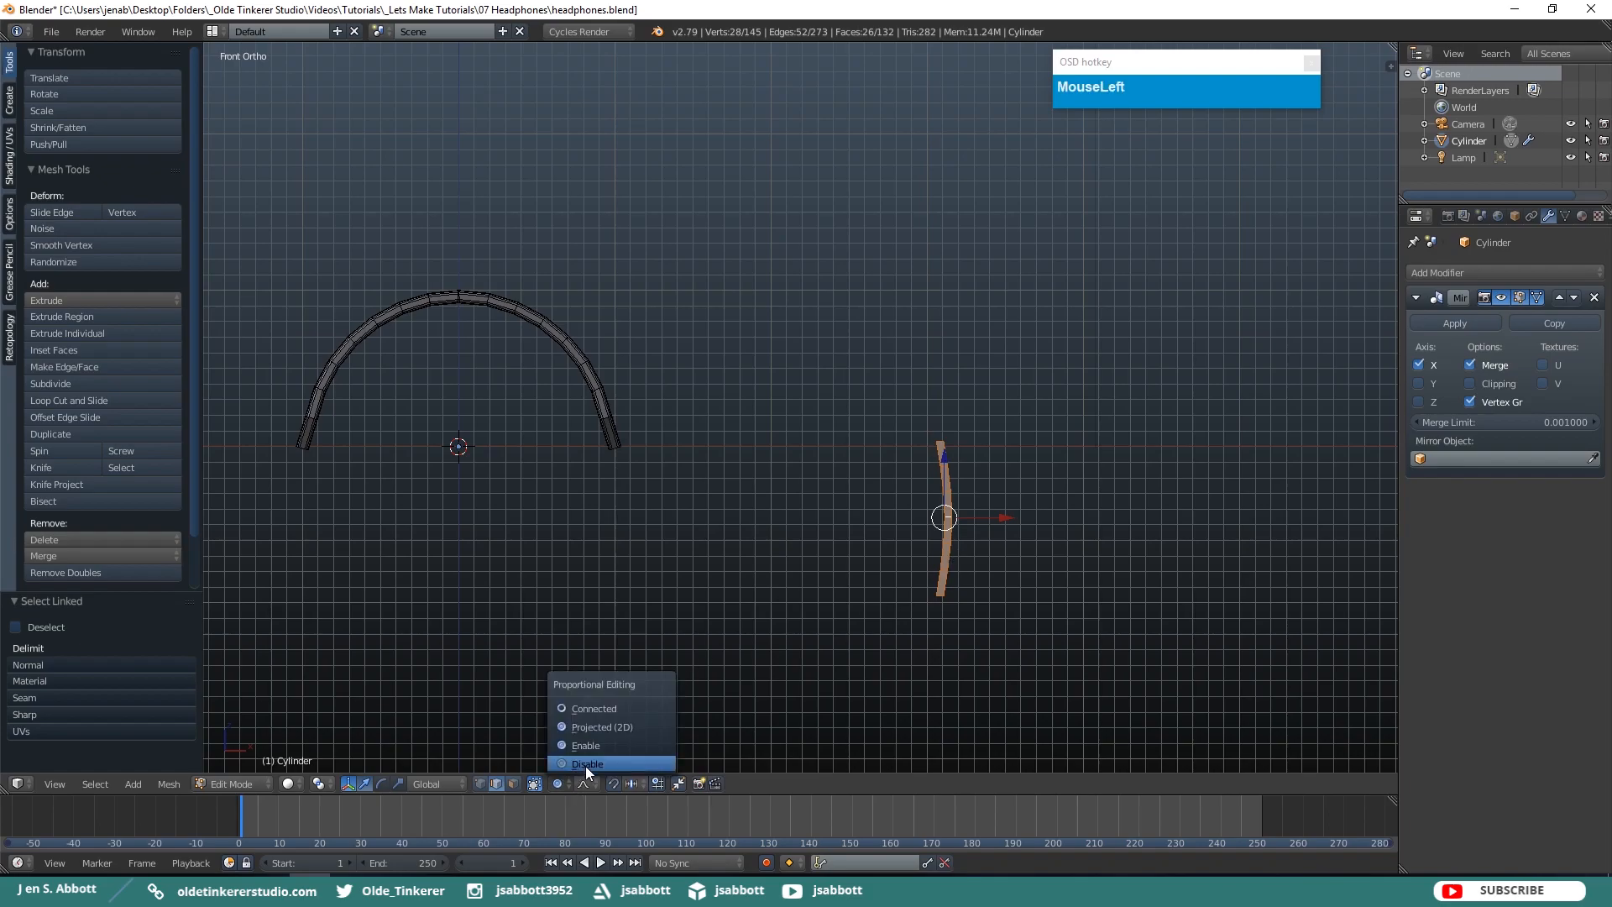
click(586, 764)
drag(1006, 521, 680, 531)
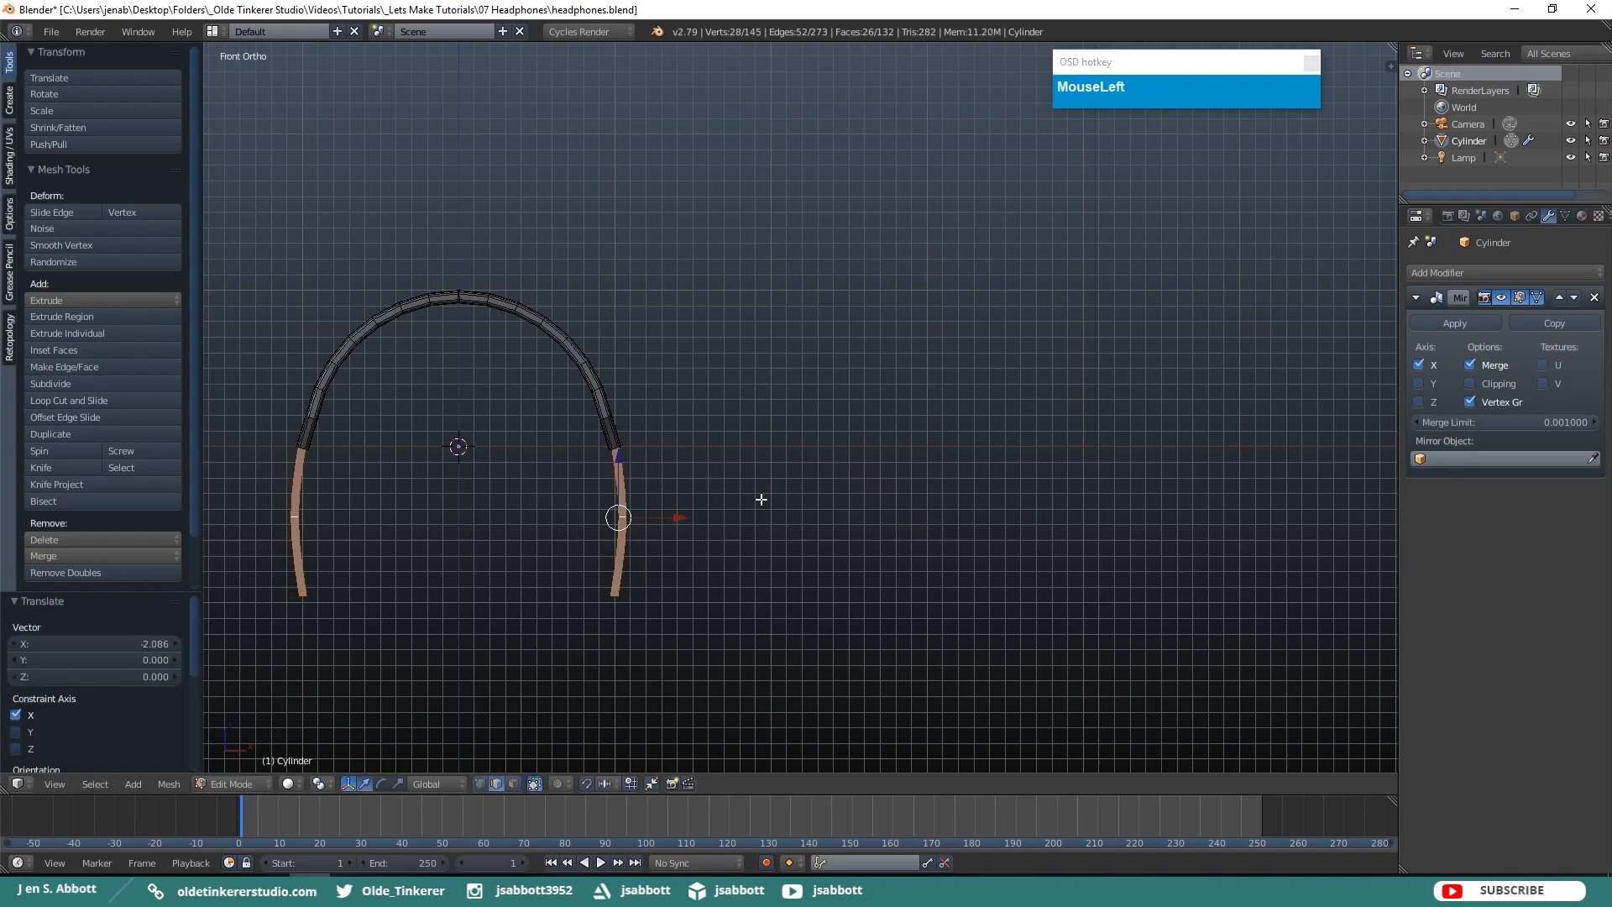
Scale the strip to about 0.66 along Z and roughly half along Y, and raise it about 0.161 to meet the headband tip.
key(KP_3)
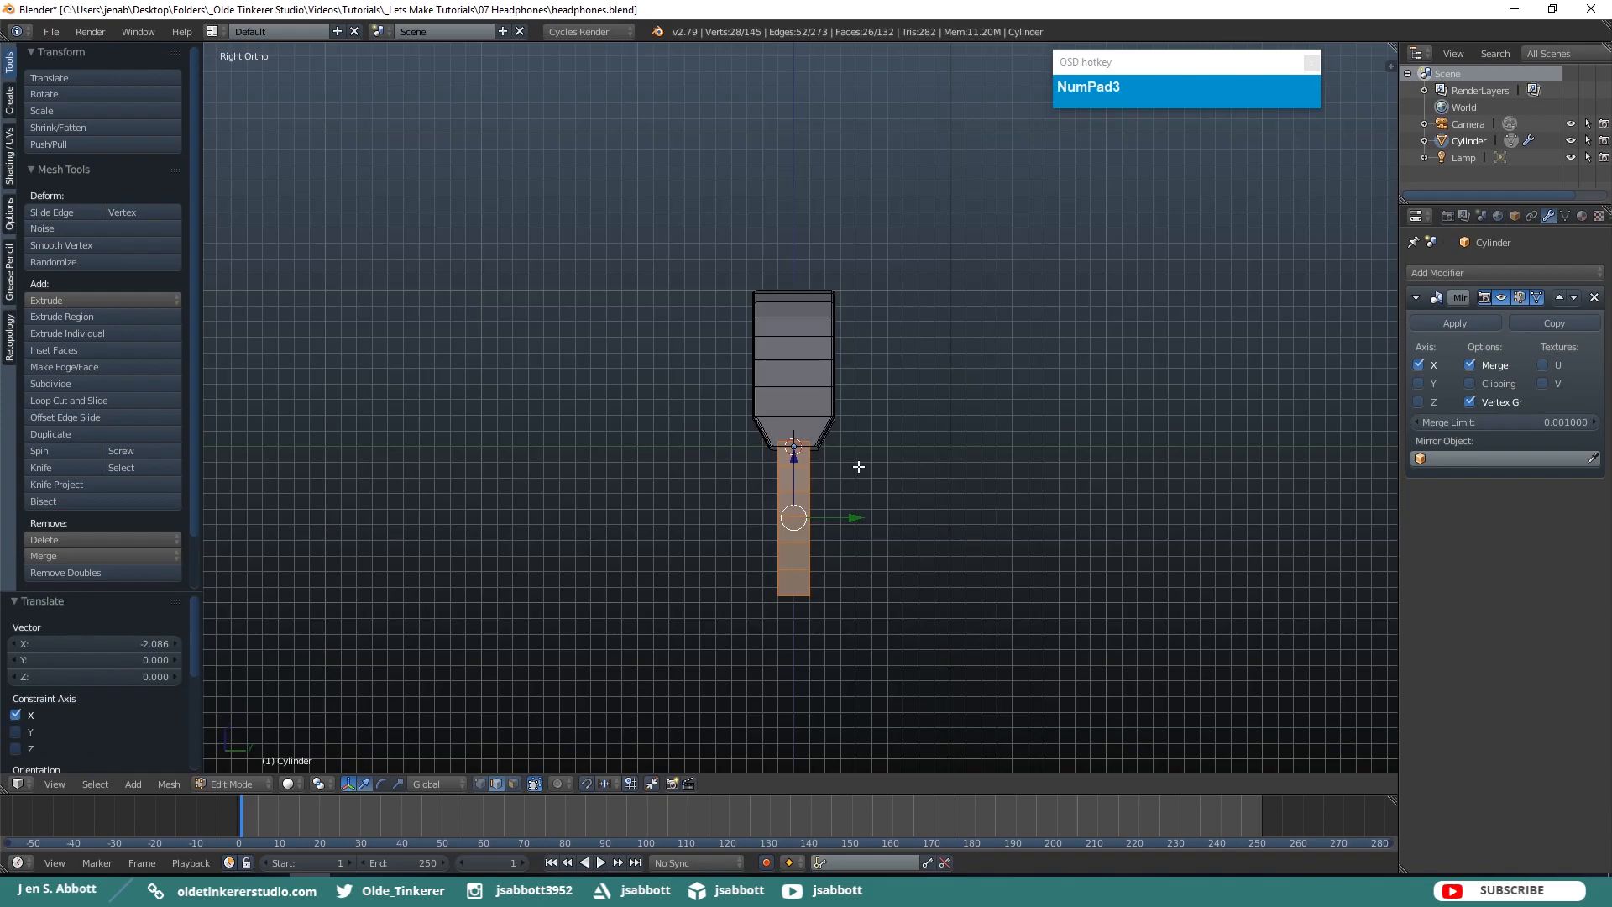
key(s)
key(z)
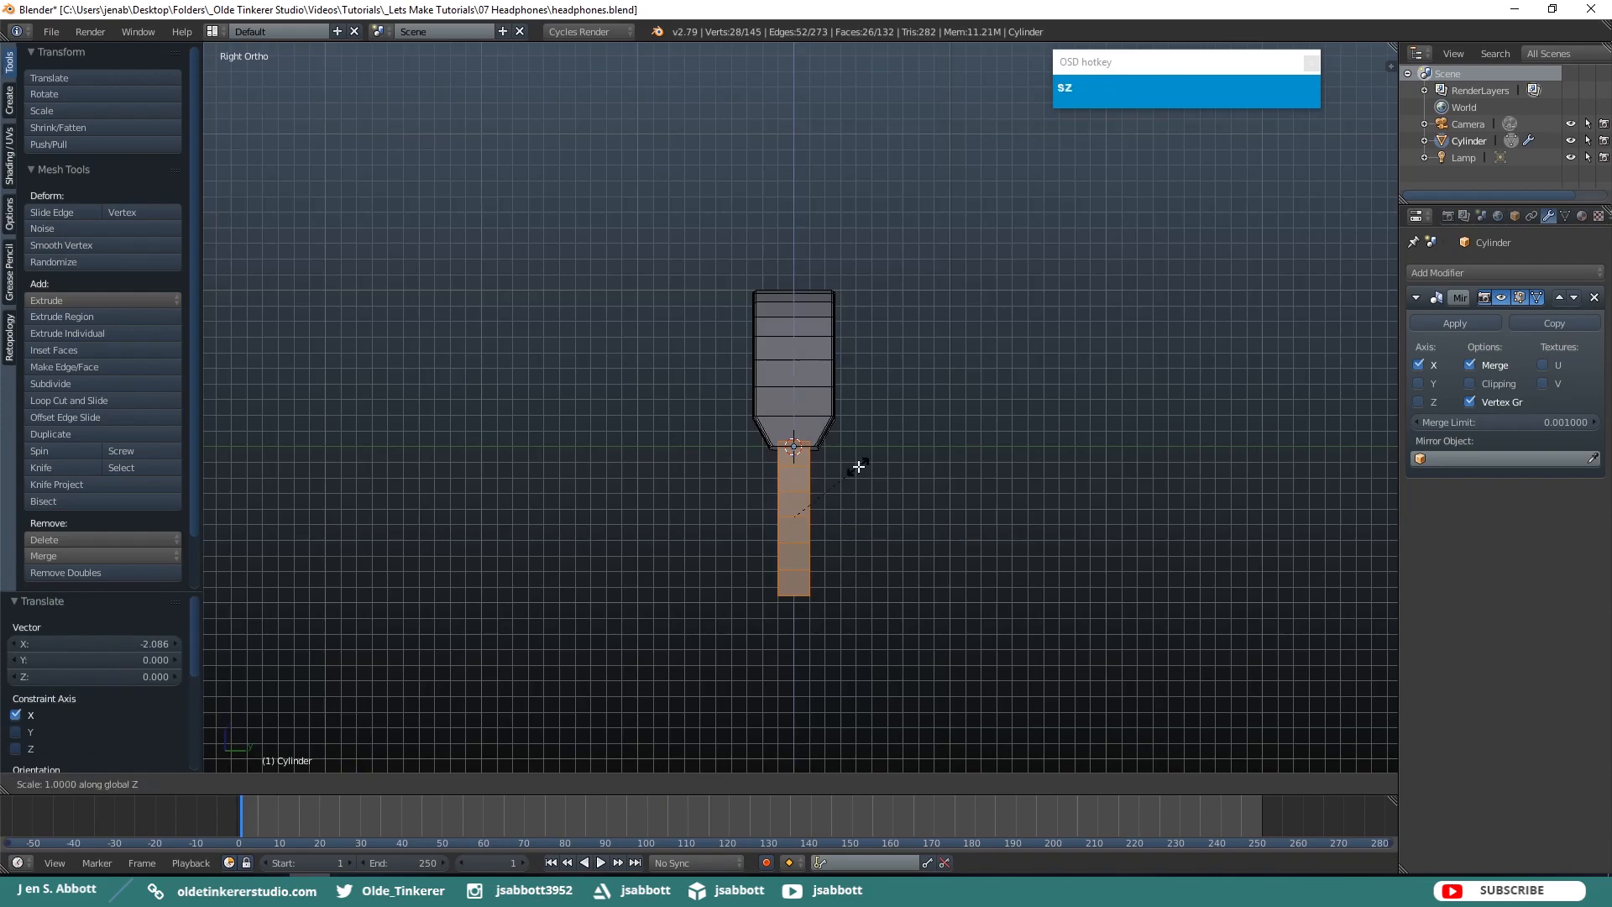
click(832, 478)
key(s)
key(y)
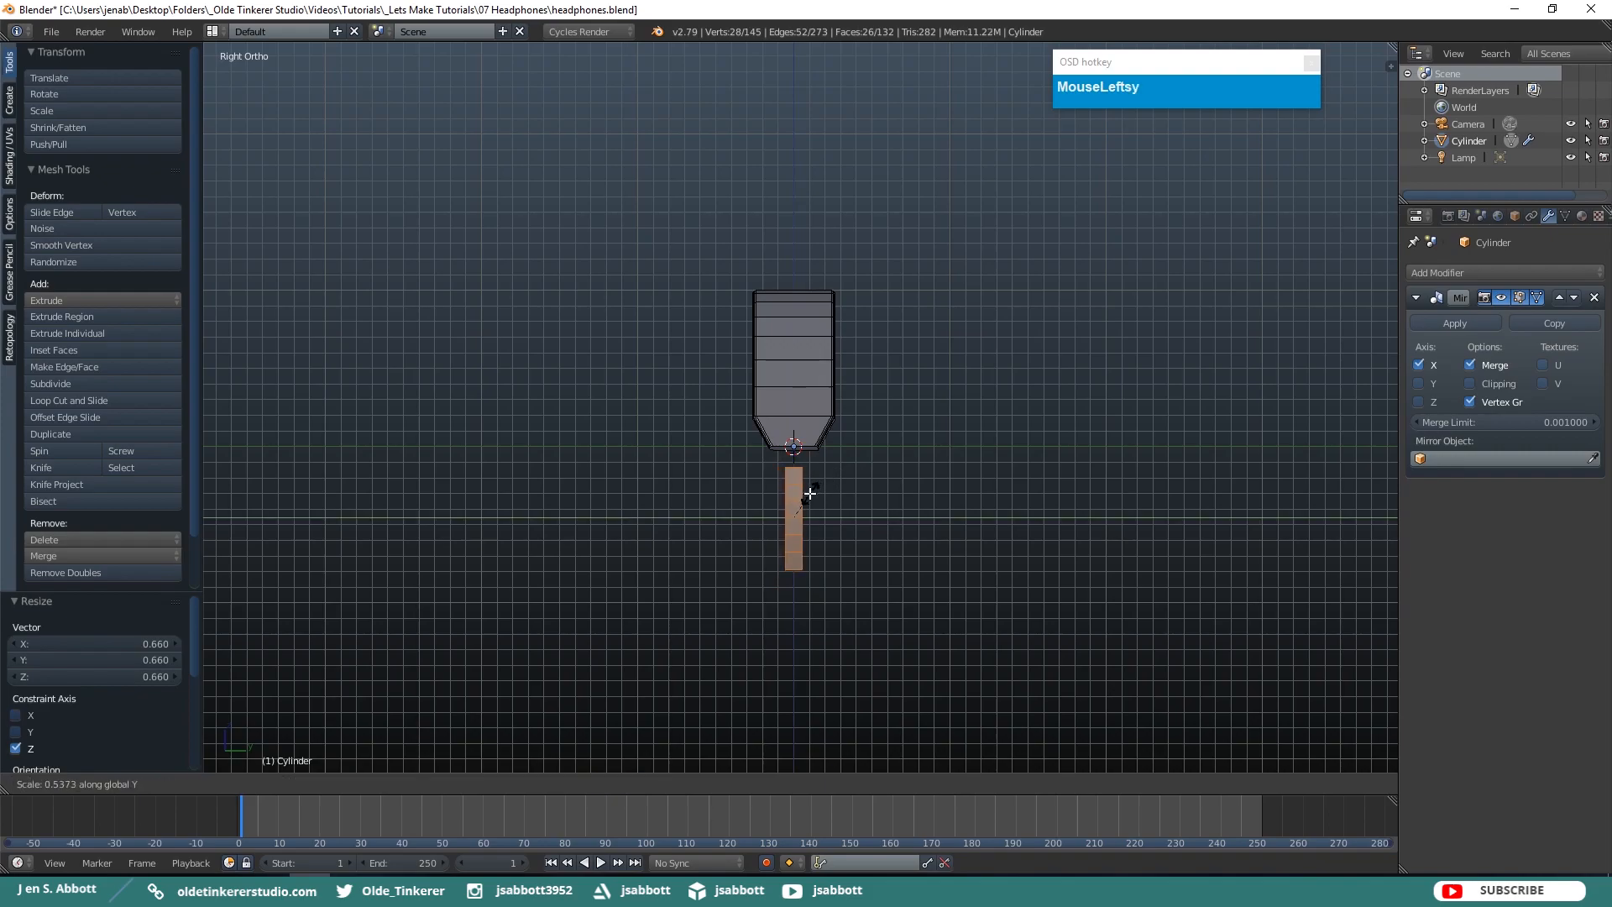
click(804, 494)
drag(796, 467, 794, 441)
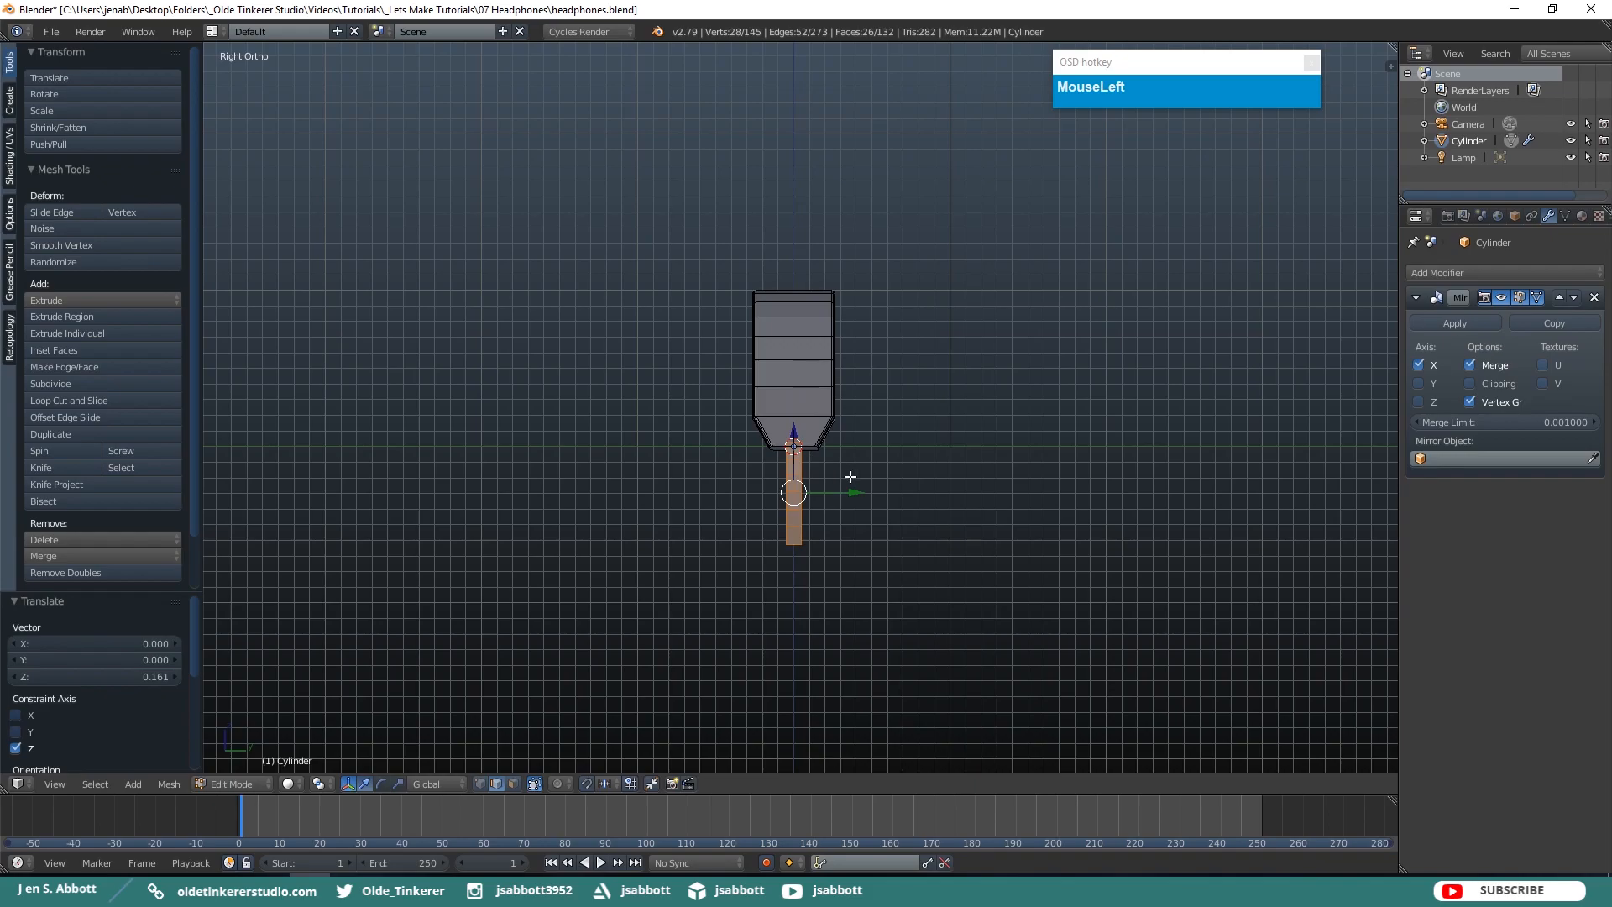
Thin the strip to roughly 0.78 along X and shift it about -0.005 along X, checking its alignment in wireframe.
key(KP_1)
scroll(849, 475, up, 5)
shift+middle_drag(653, 471, 957, 414)
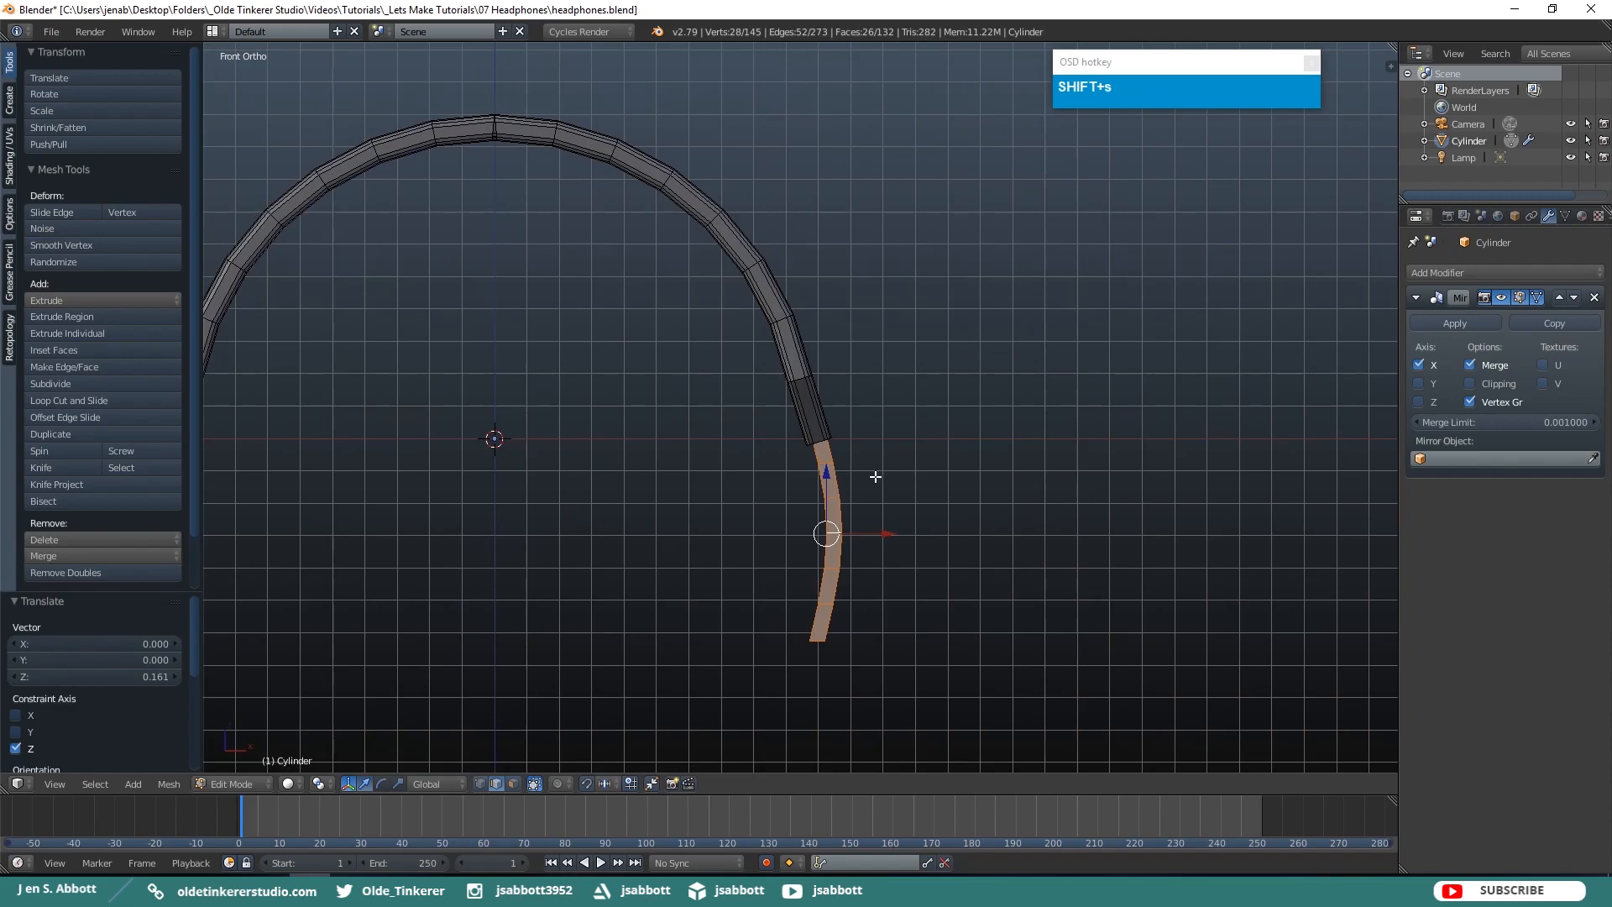
key(s)
key(x)
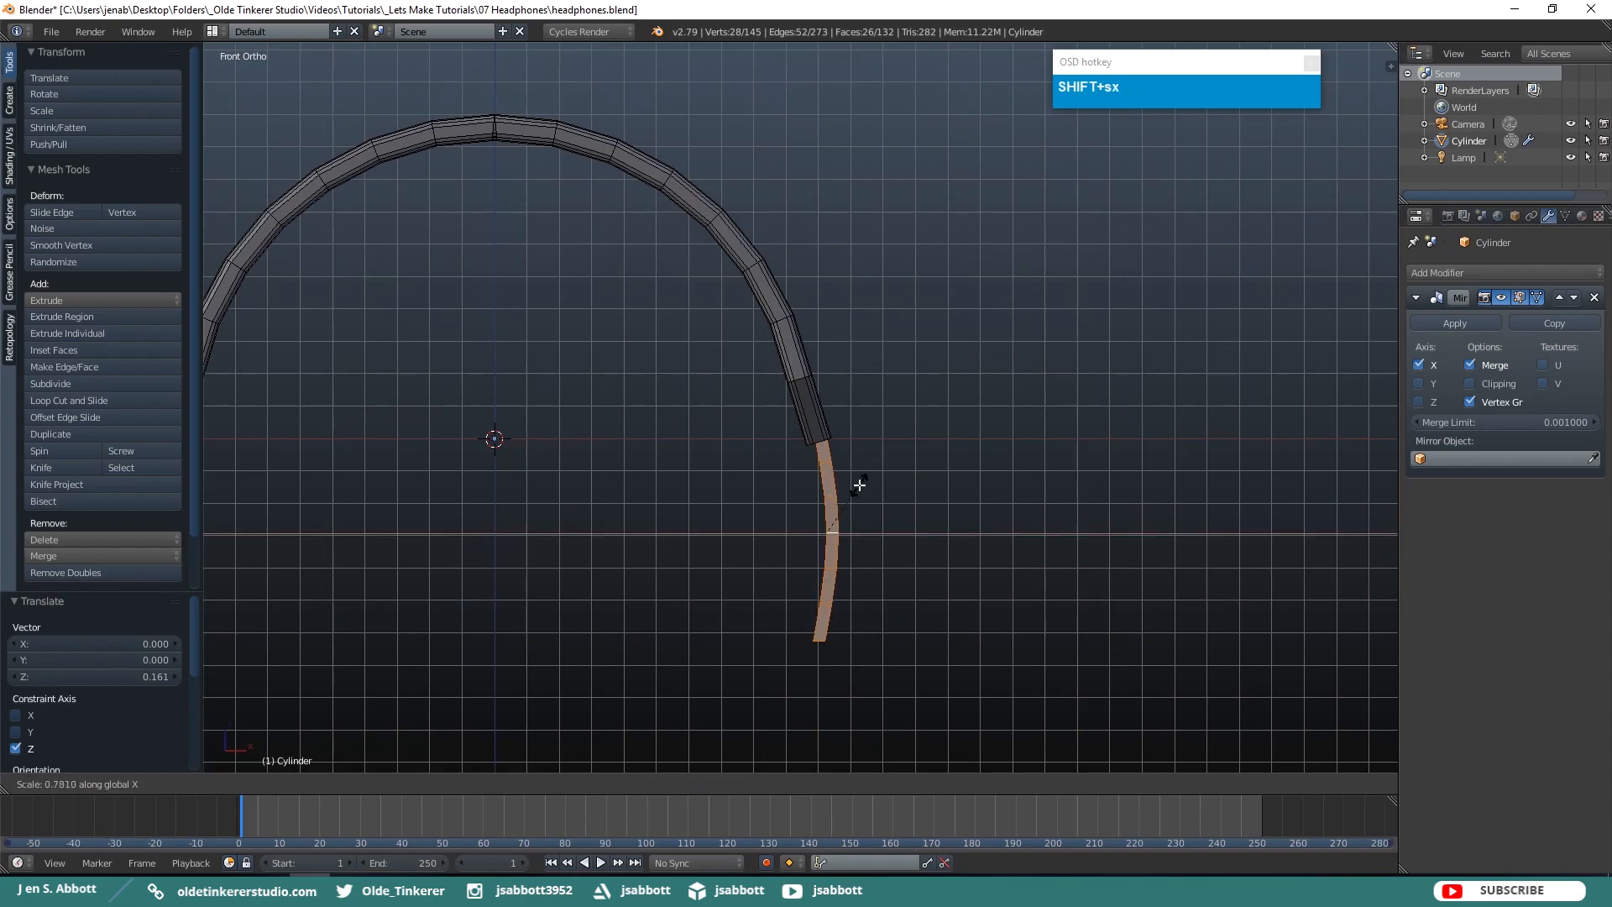
click(855, 486)
drag(883, 529, 885, 532)
key(z)
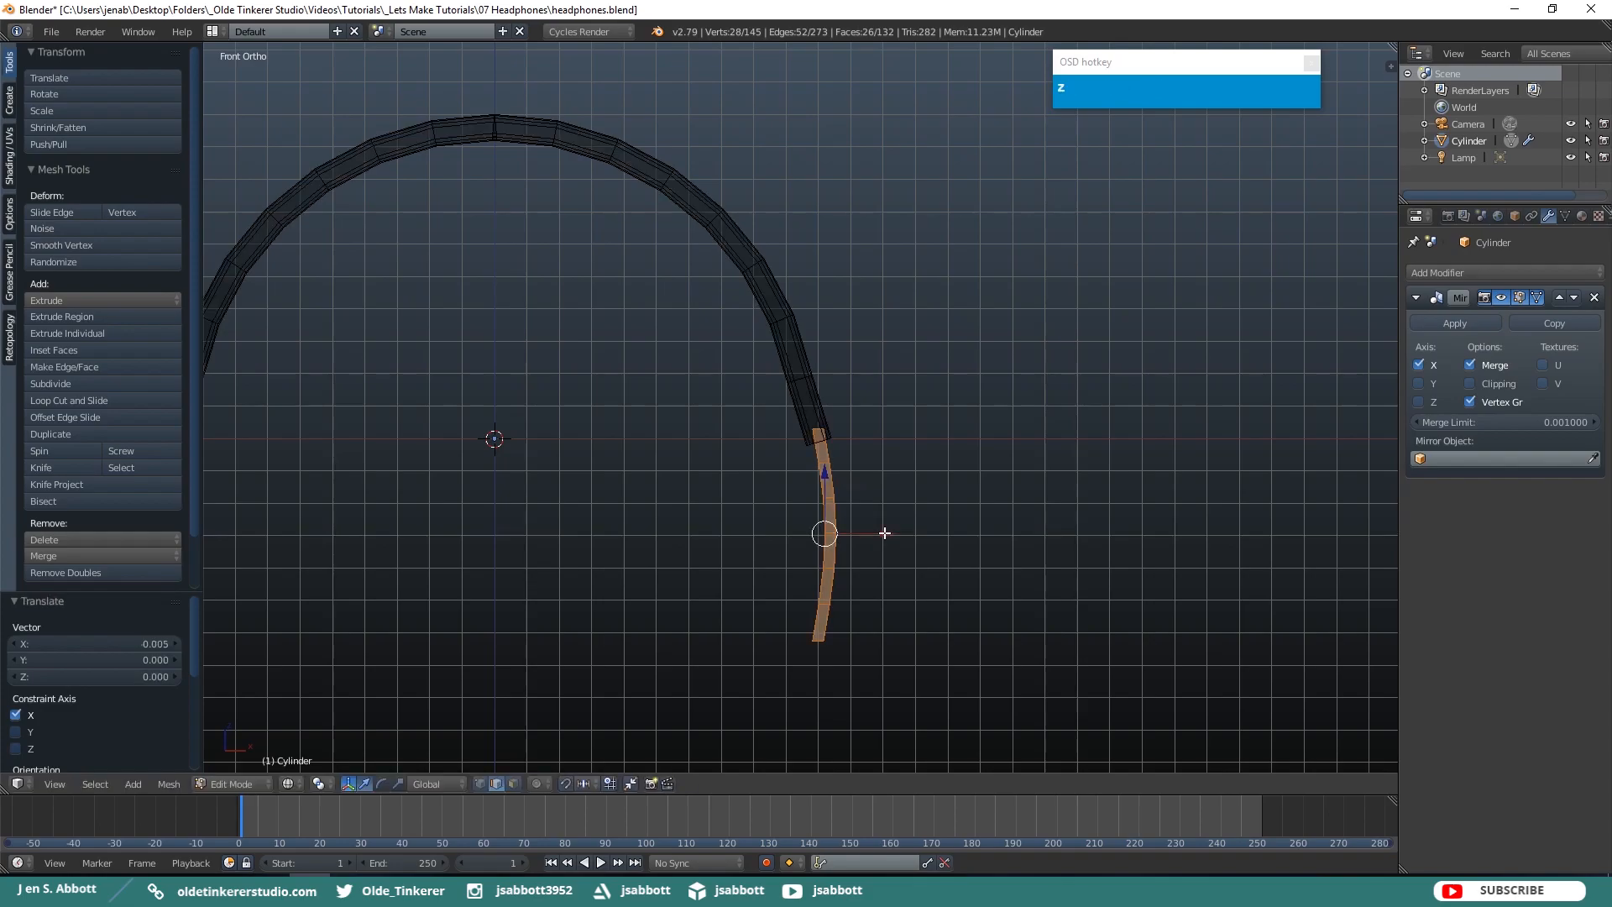
key(z)
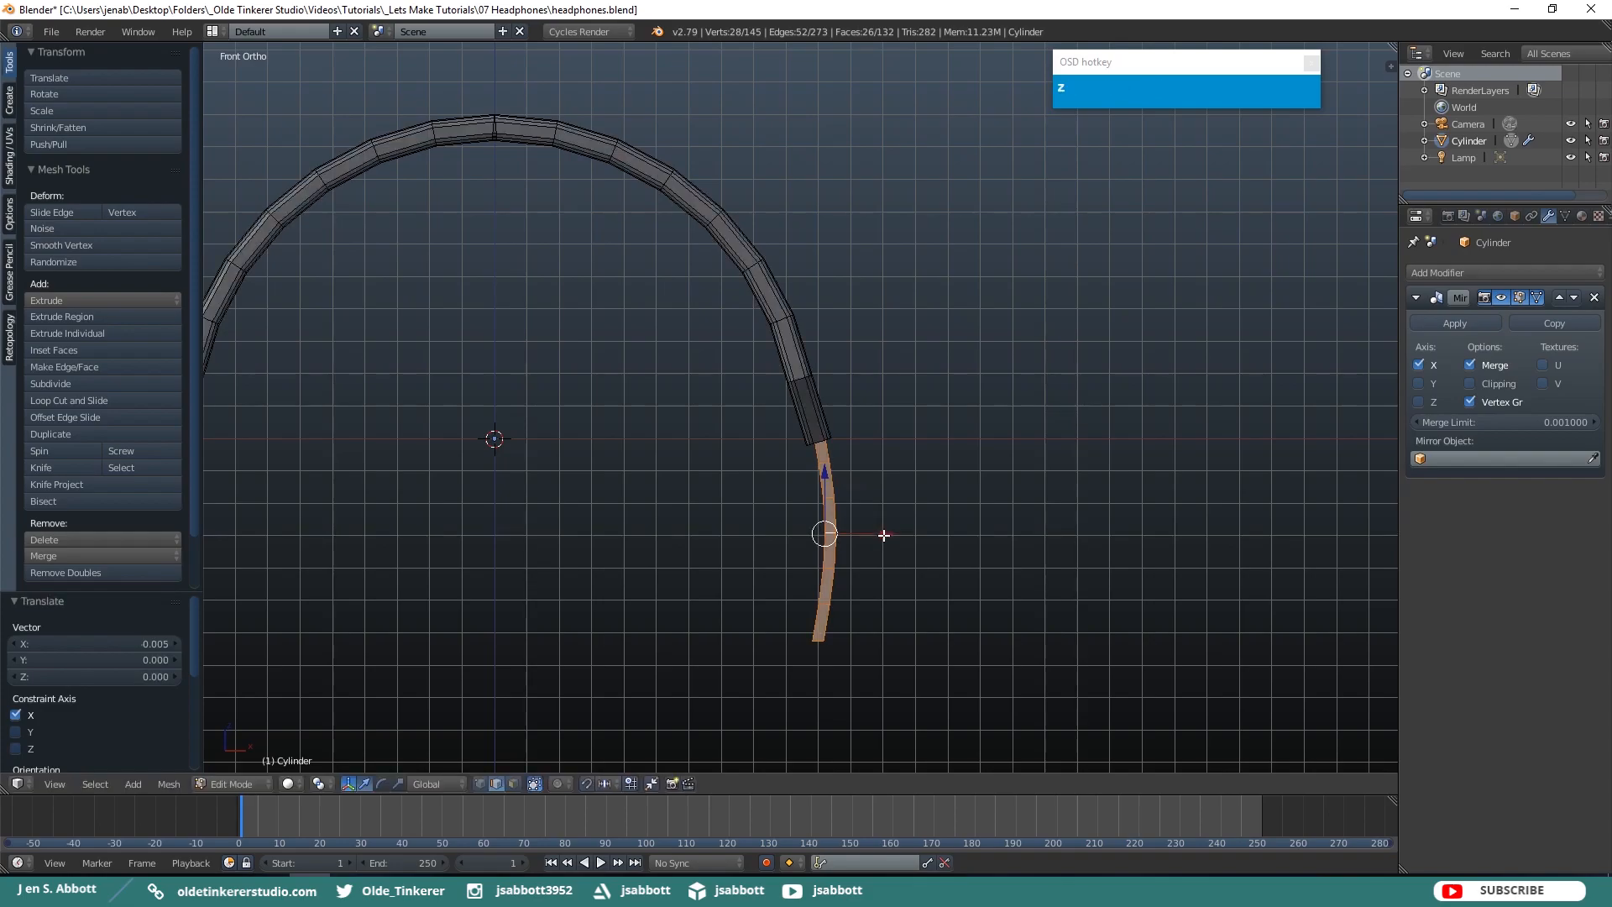
Shorten the side strip to about 0.687 along Z and raise it about 0.093 back up to the headband tip.
scroll(986, 471, down, 2)
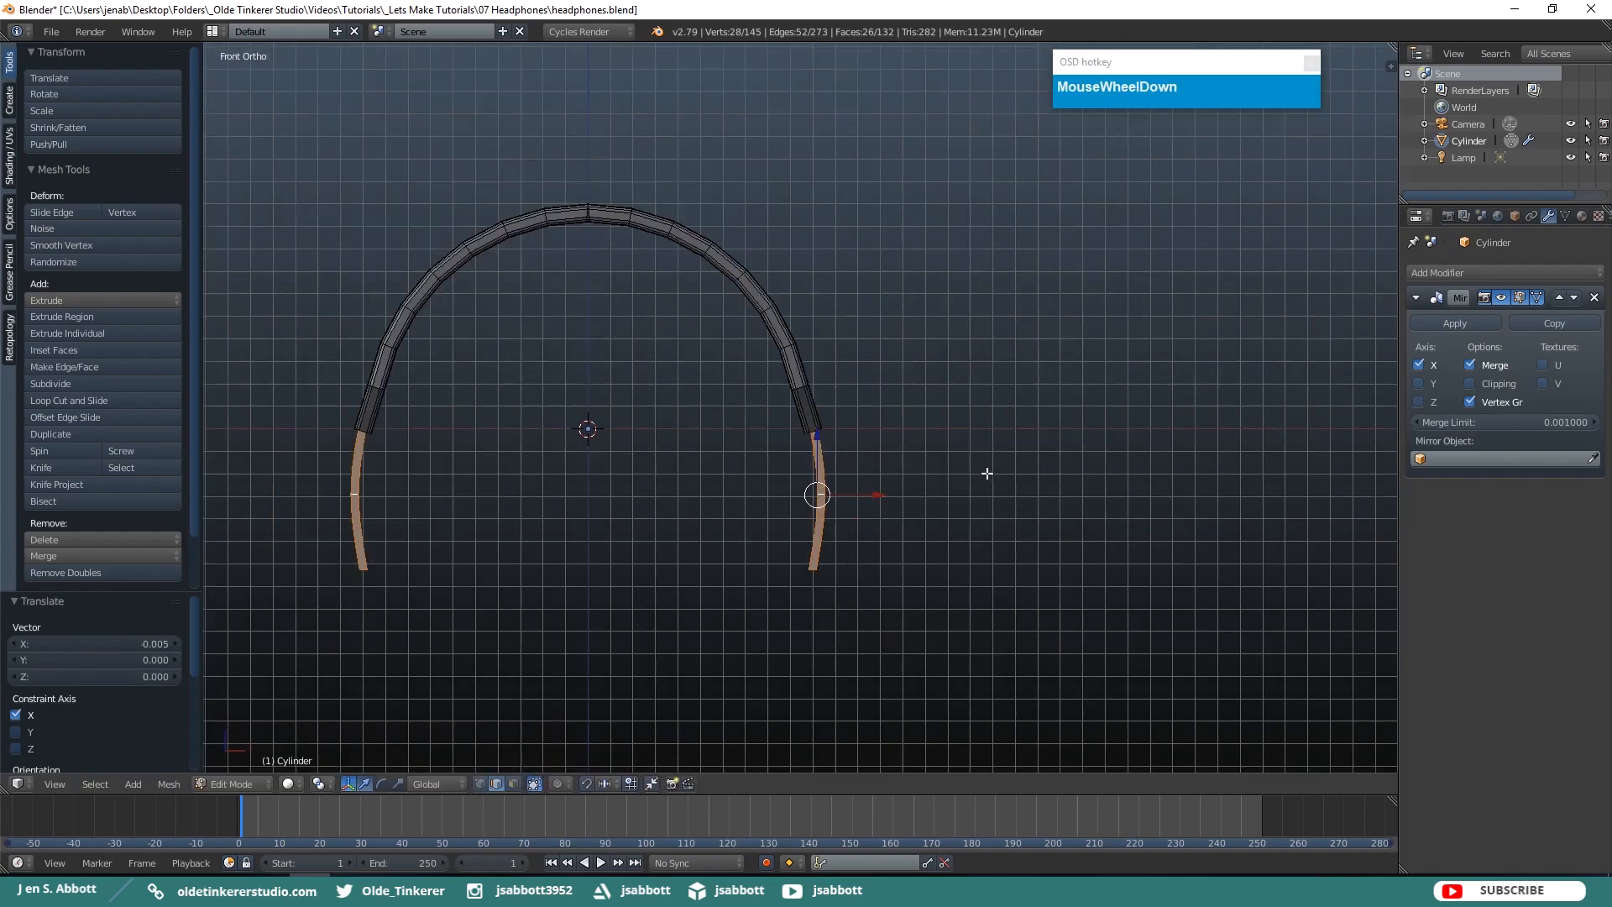
shift+middle_drag(687, 488, 885, 487)
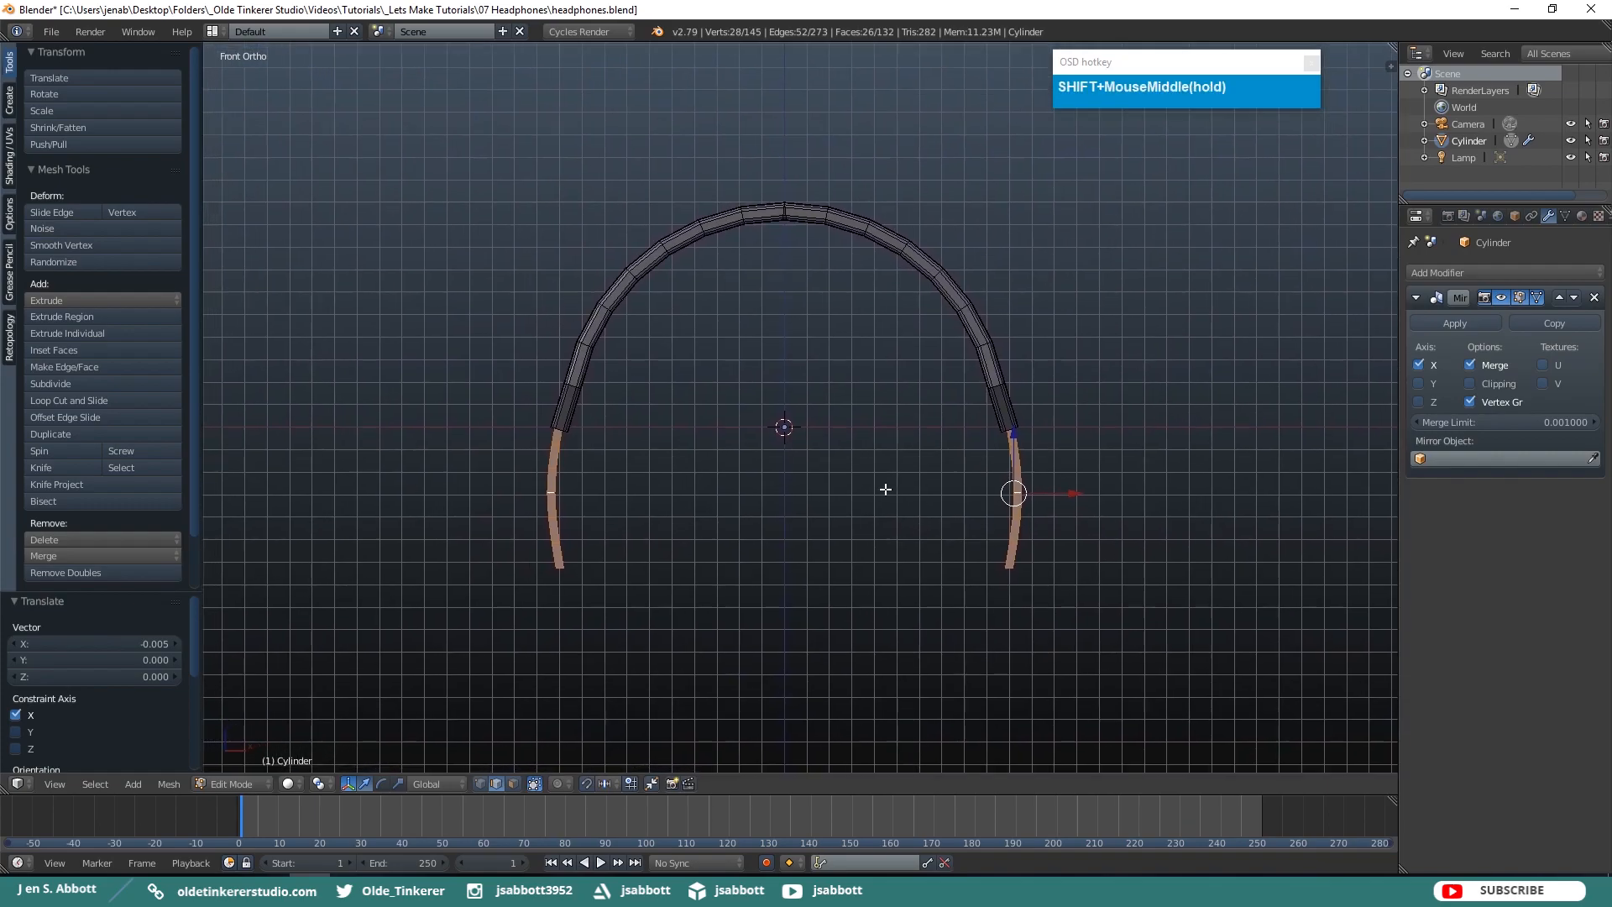
key(s)
key(z)
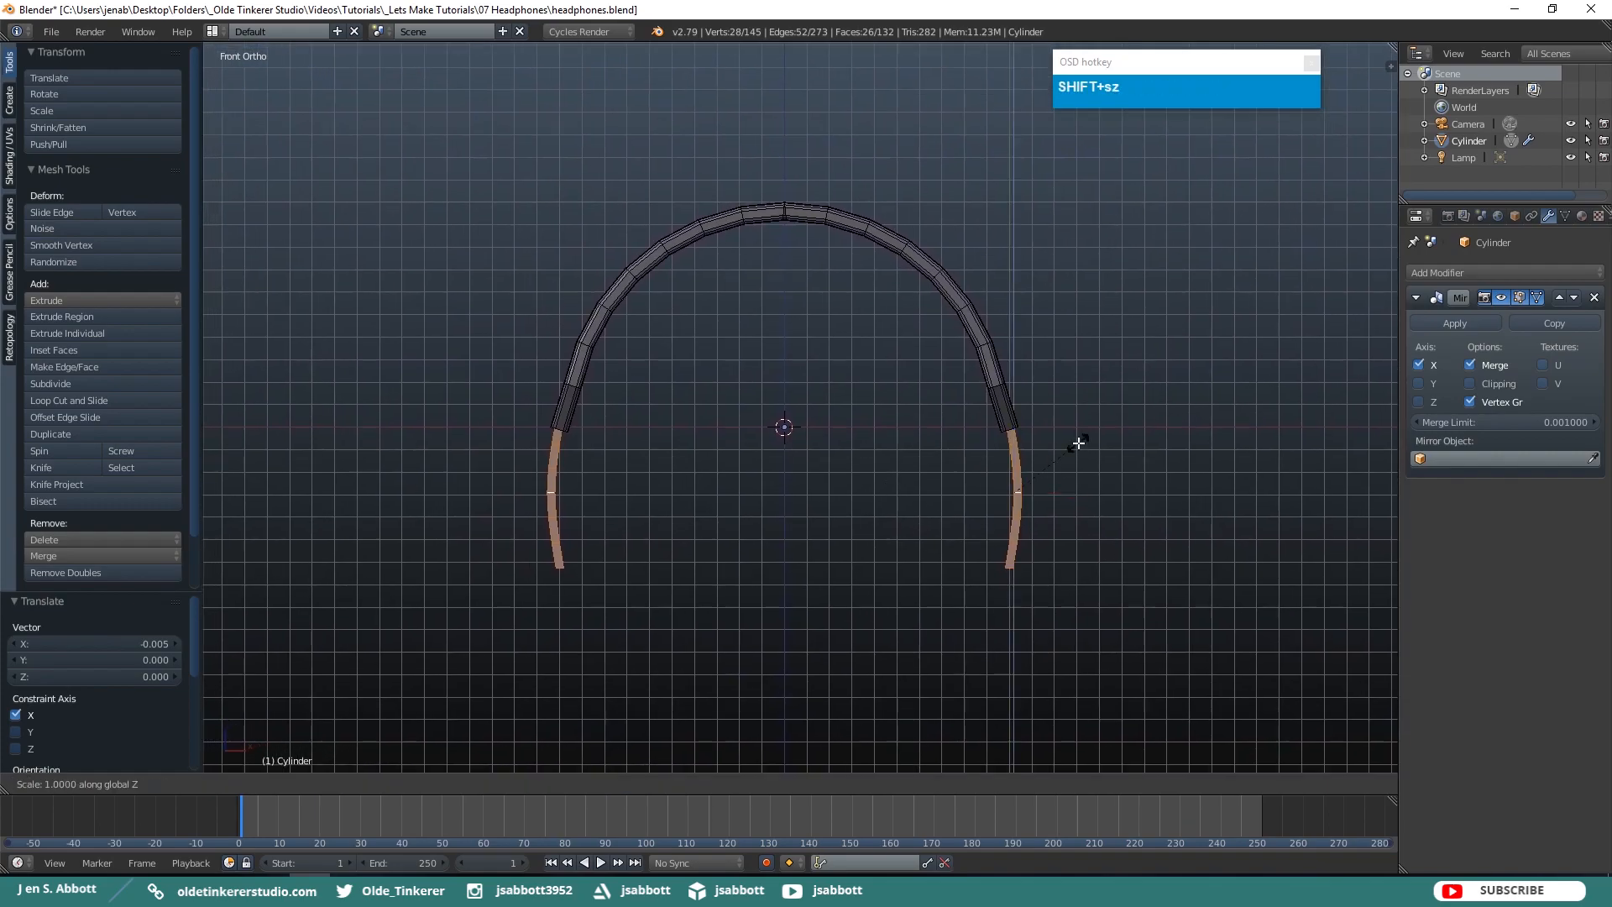
click(1060, 460)
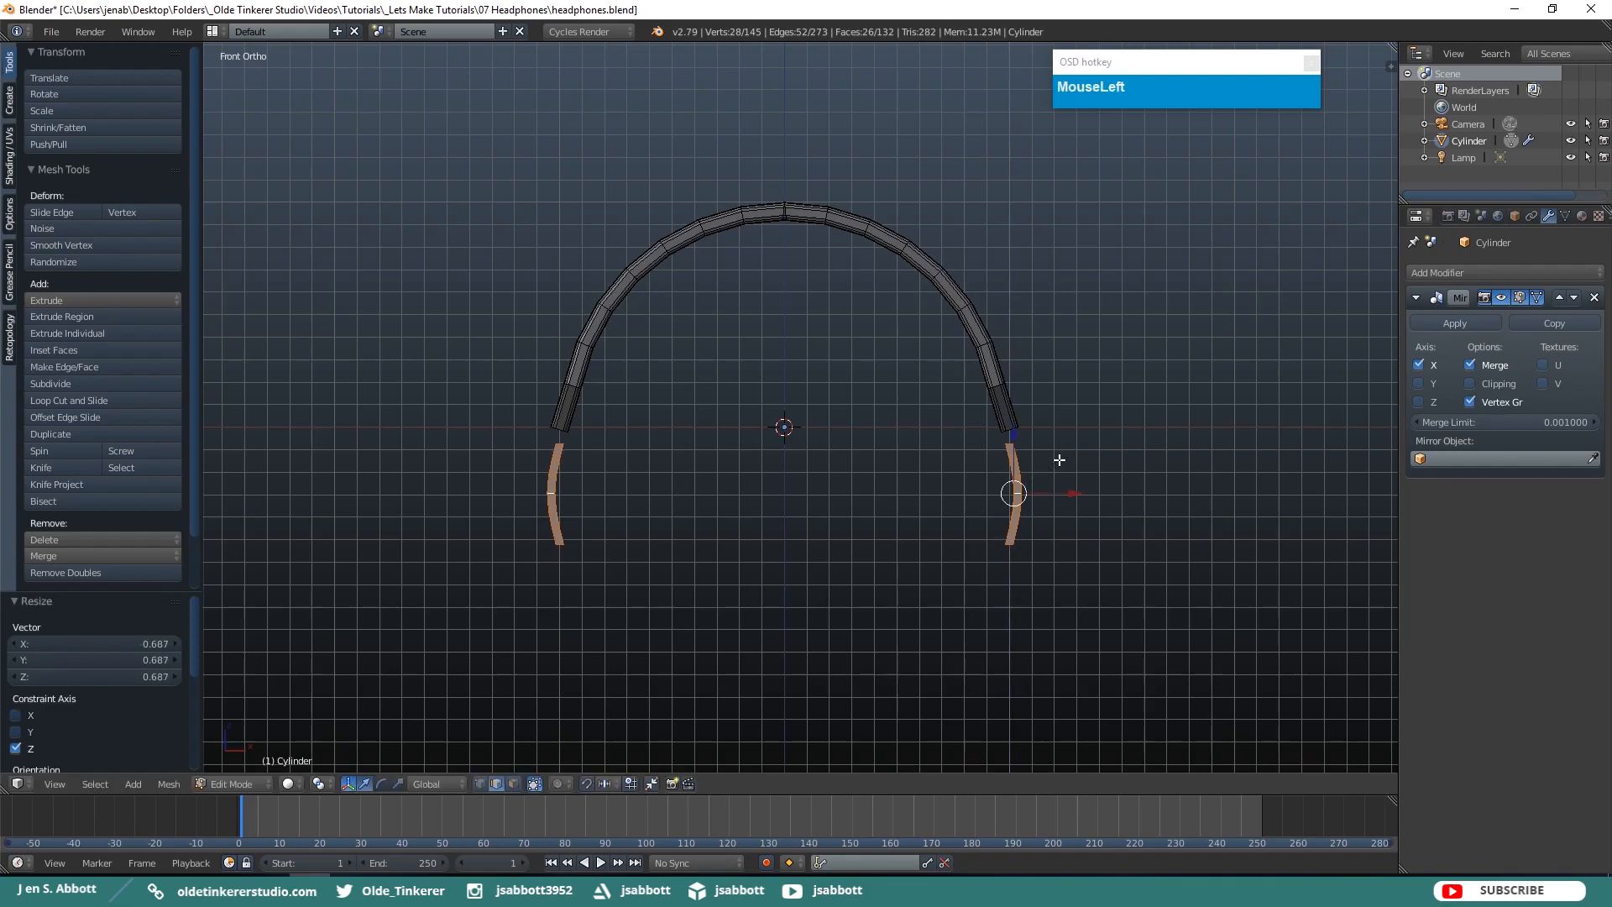
drag(1012, 433, 1016, 416)
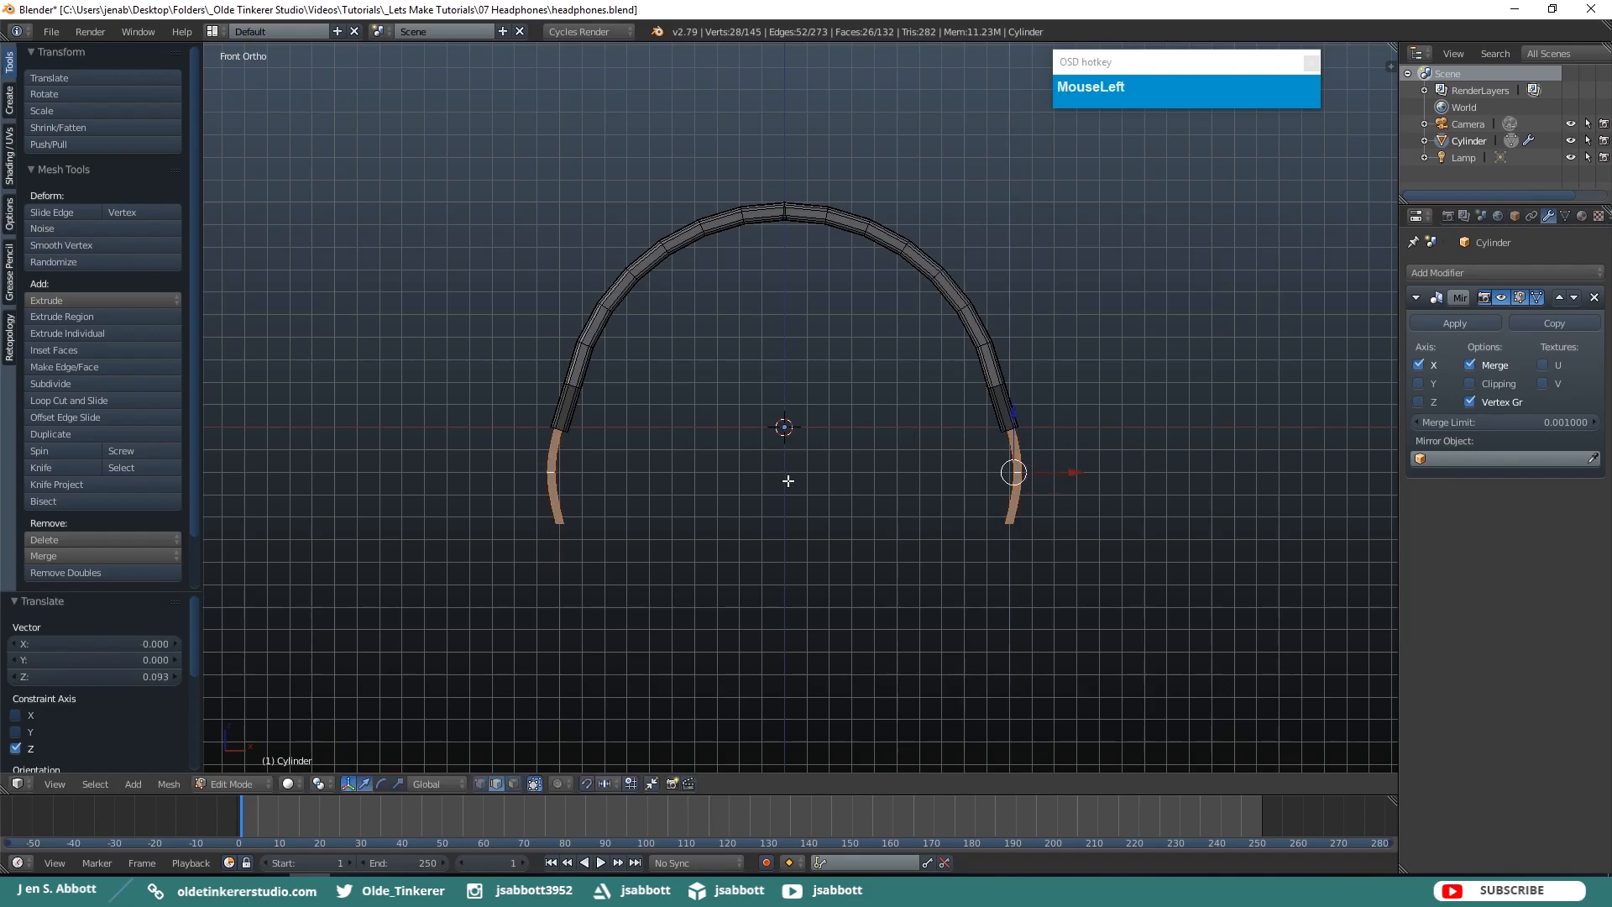
Clear the selection and add a 32-vertex cylinder with radius 1, depth 2 and Triangle Fan caps for the ear cup.
key(a)
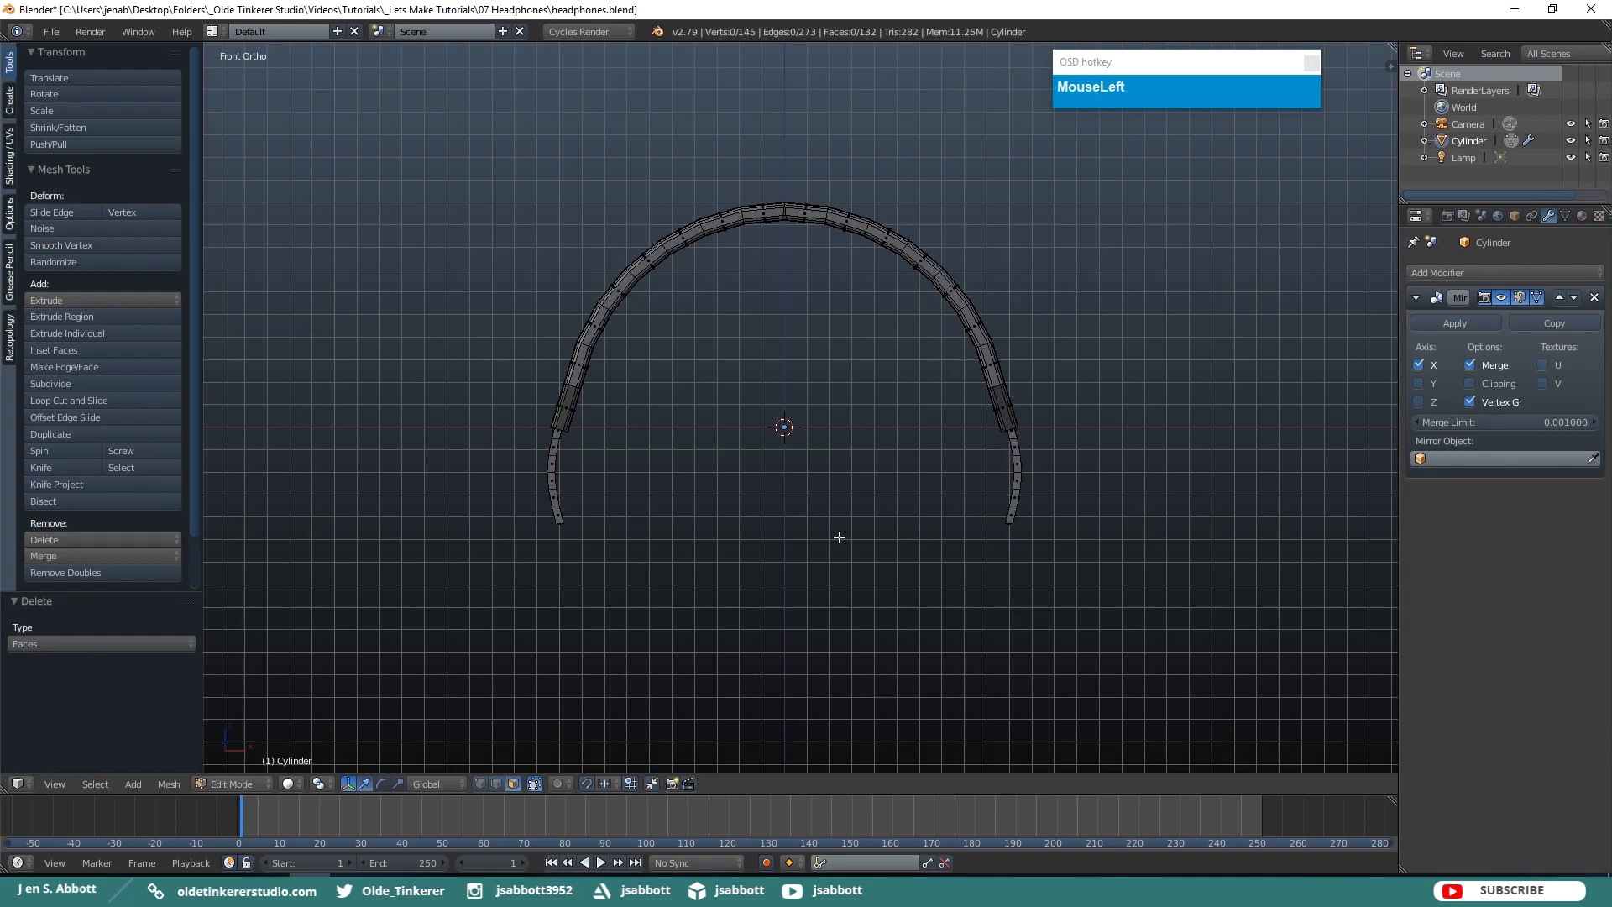
key(shift+a)
click(839, 536)
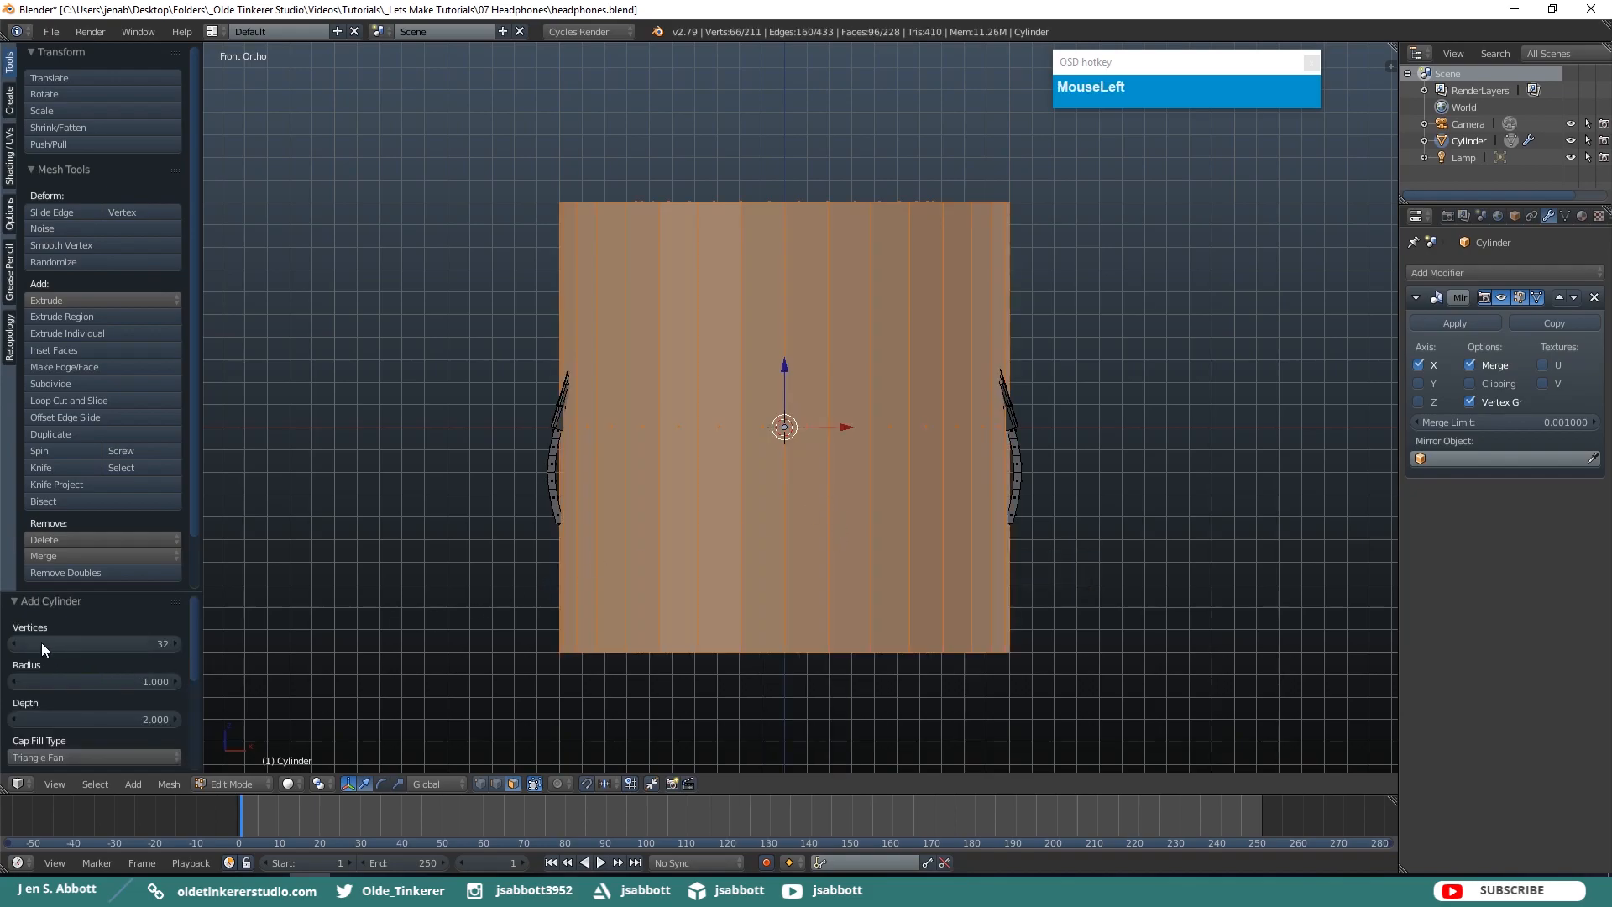
click(51, 758)
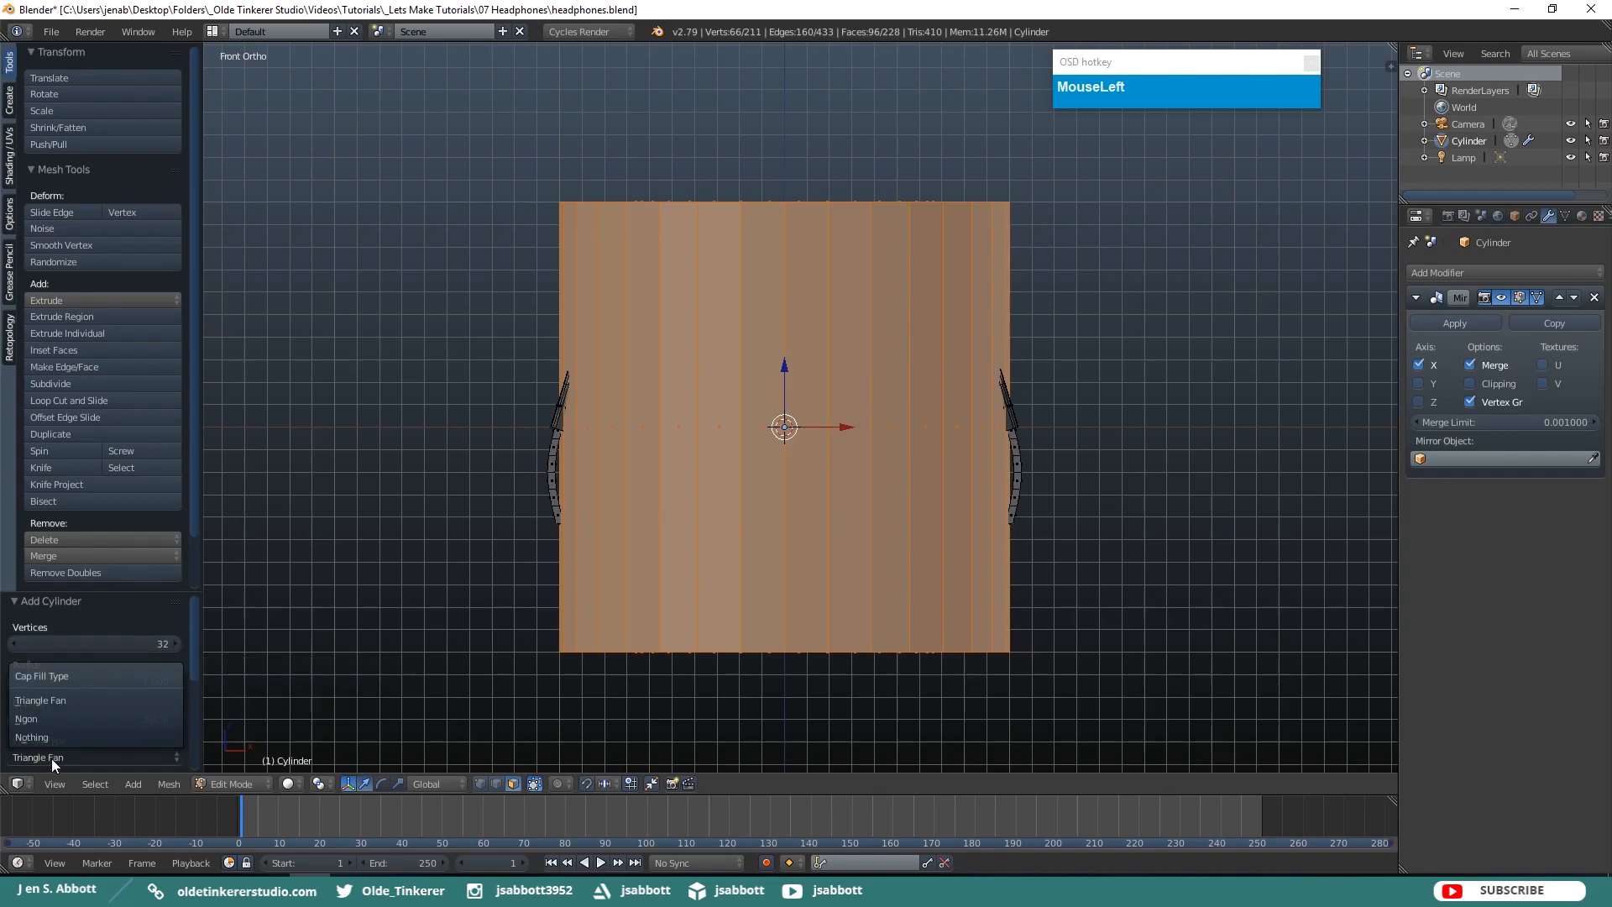
click(56, 700)
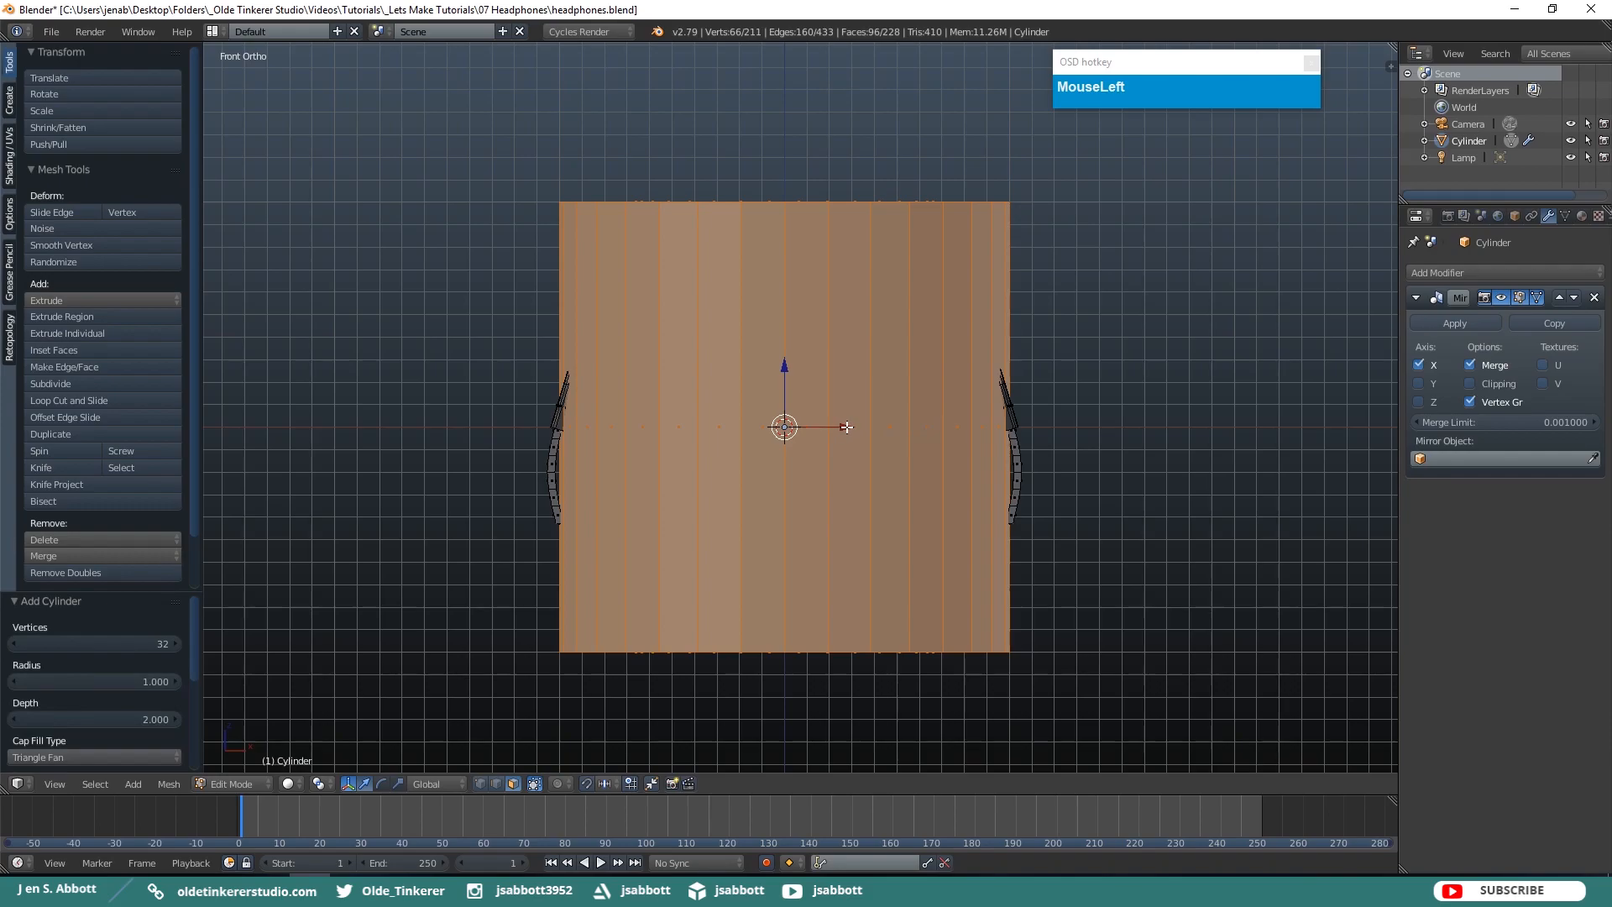
Move the cylinder about 1.292 along X and rotate it 90° around the Y axis.
drag(844, 428, 1142, 416)
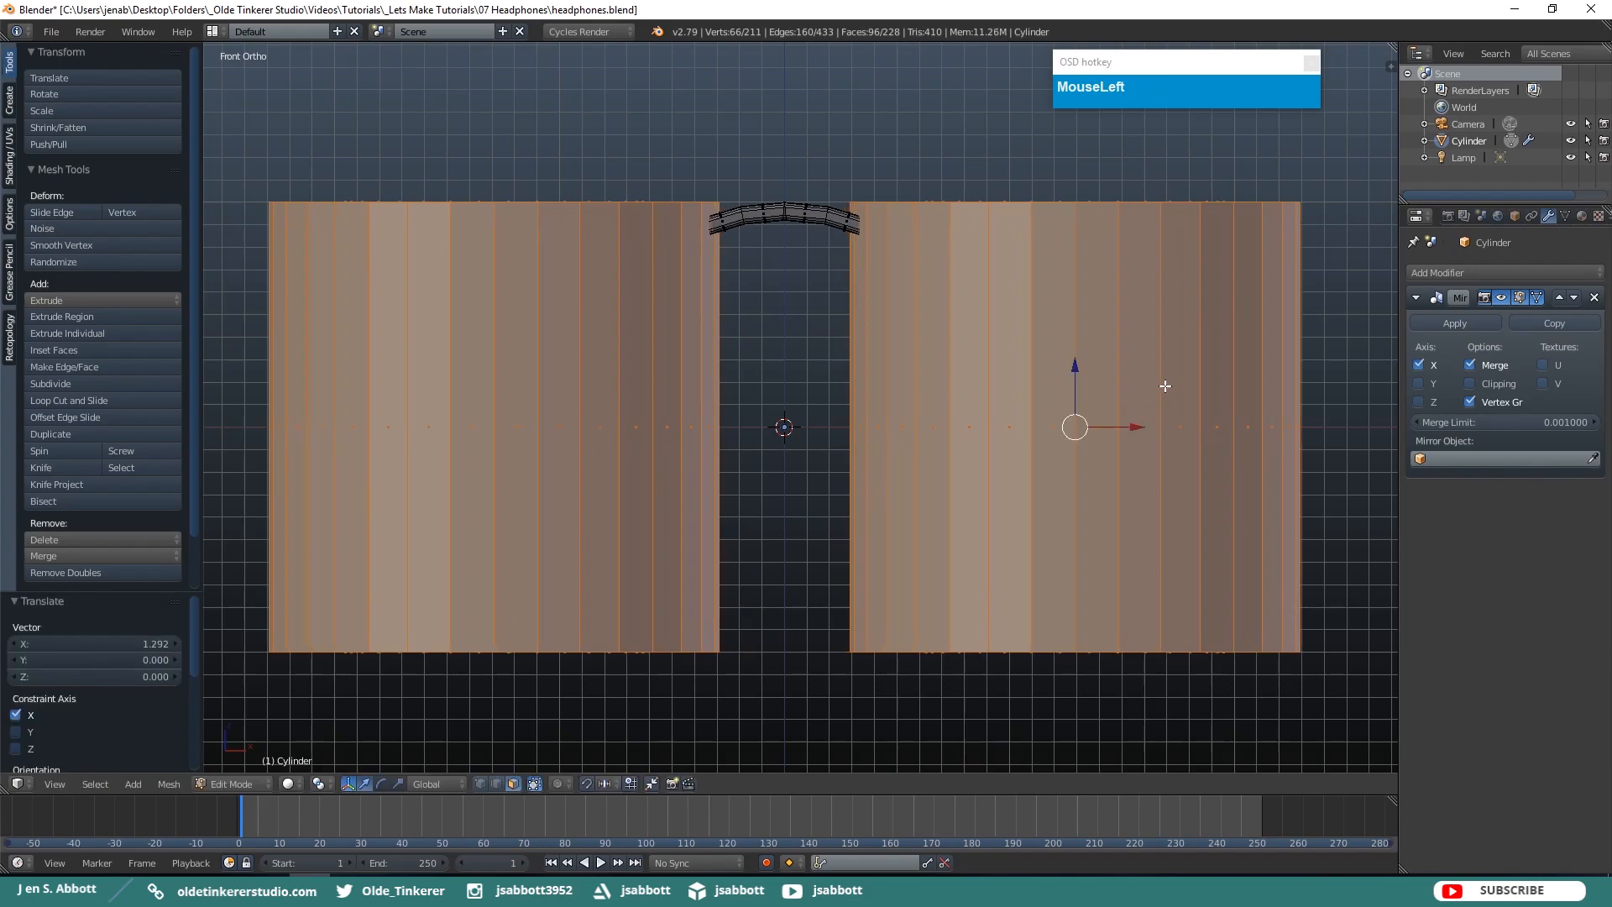
key(r)
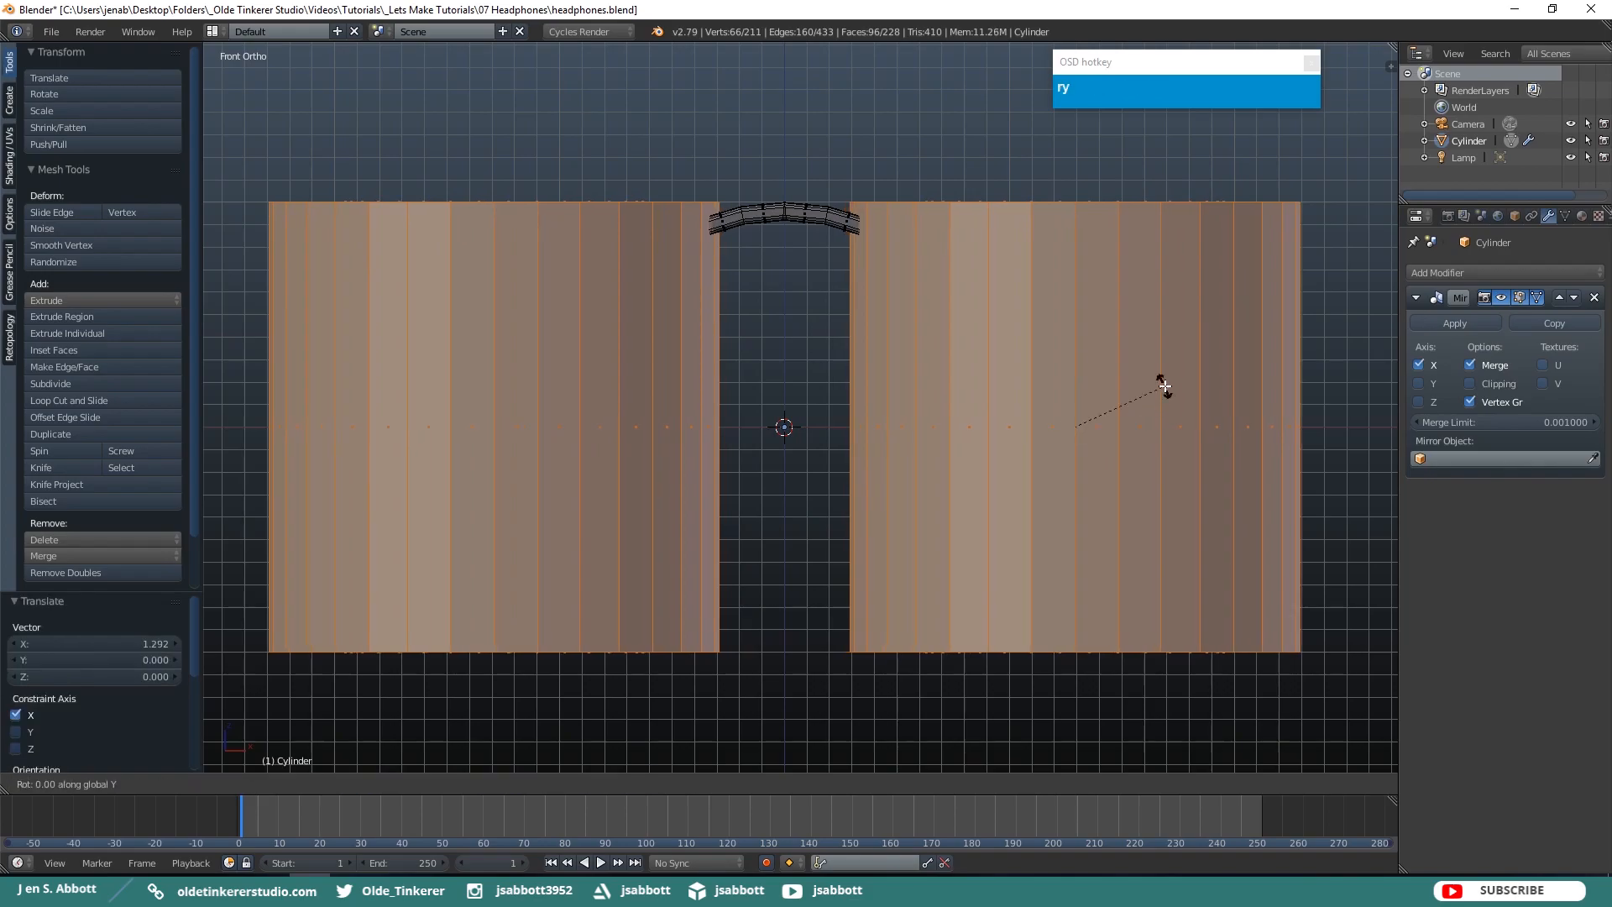
key(y)
key(KP_9)
key(KP_0)
key(Return)
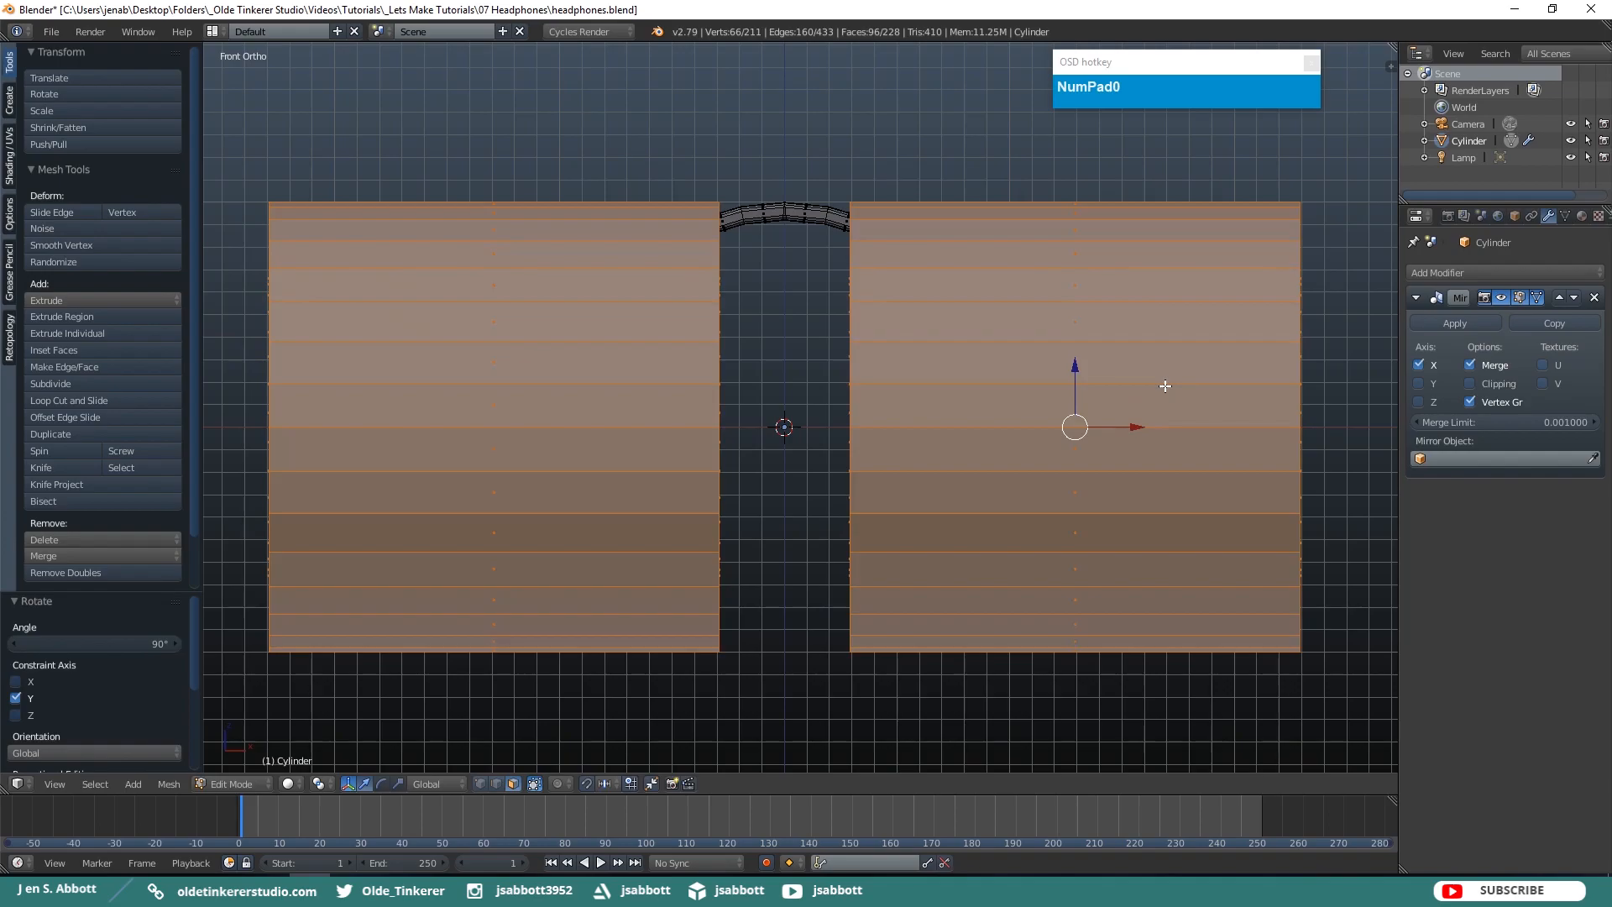
Scale the cylinder uniformly to about 0.298 and flatten it to about 0.259 along X.
key(s)
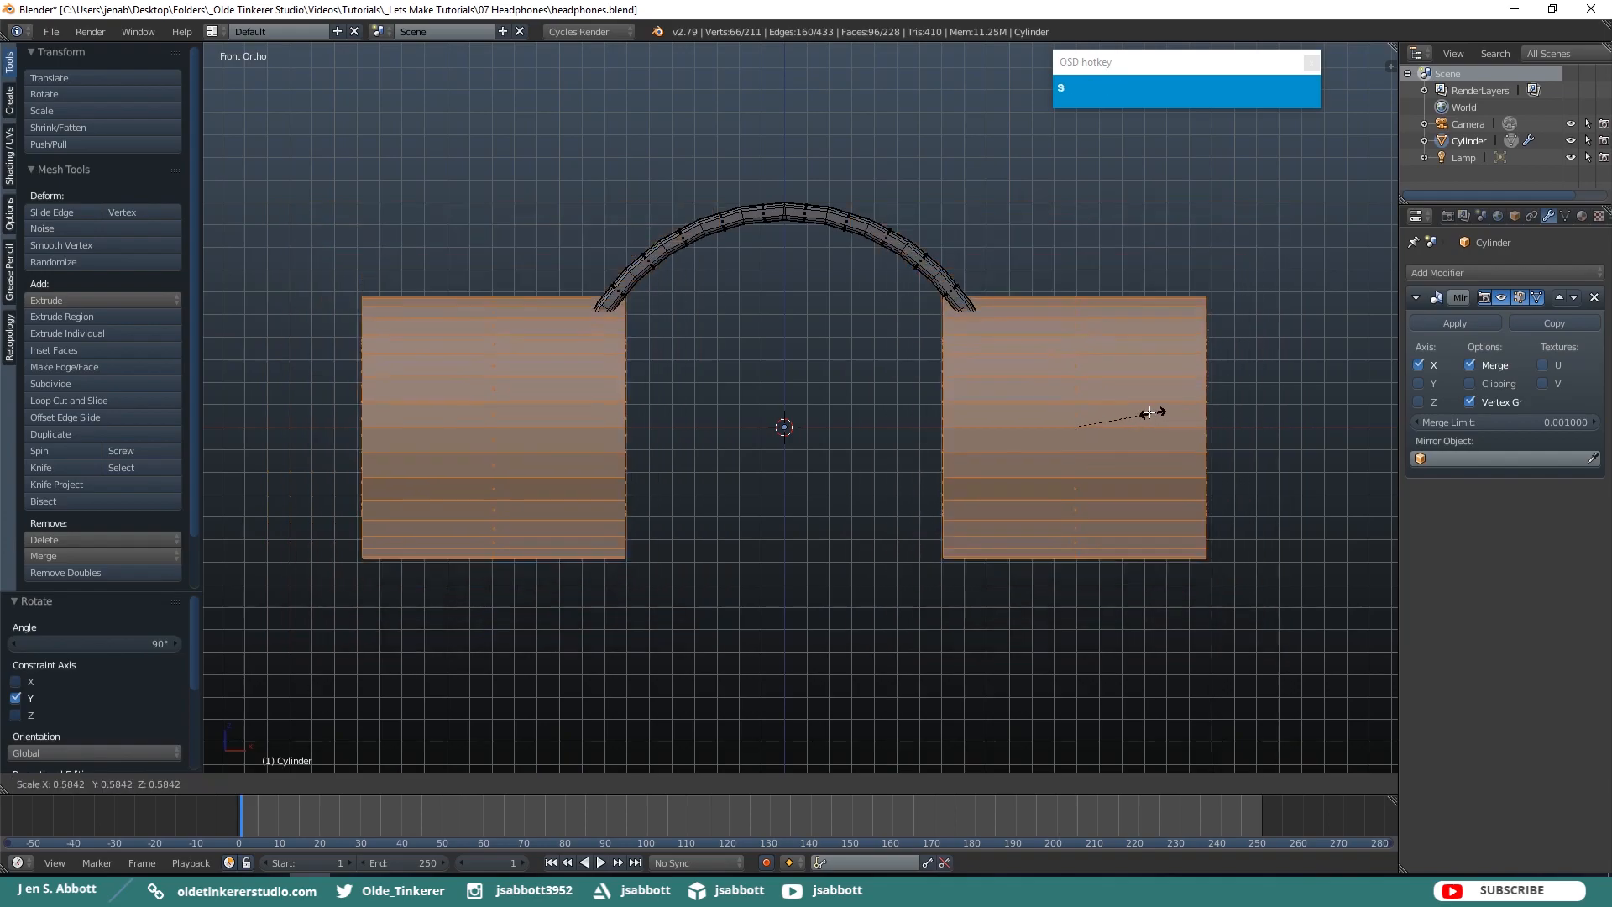
click(1121, 411)
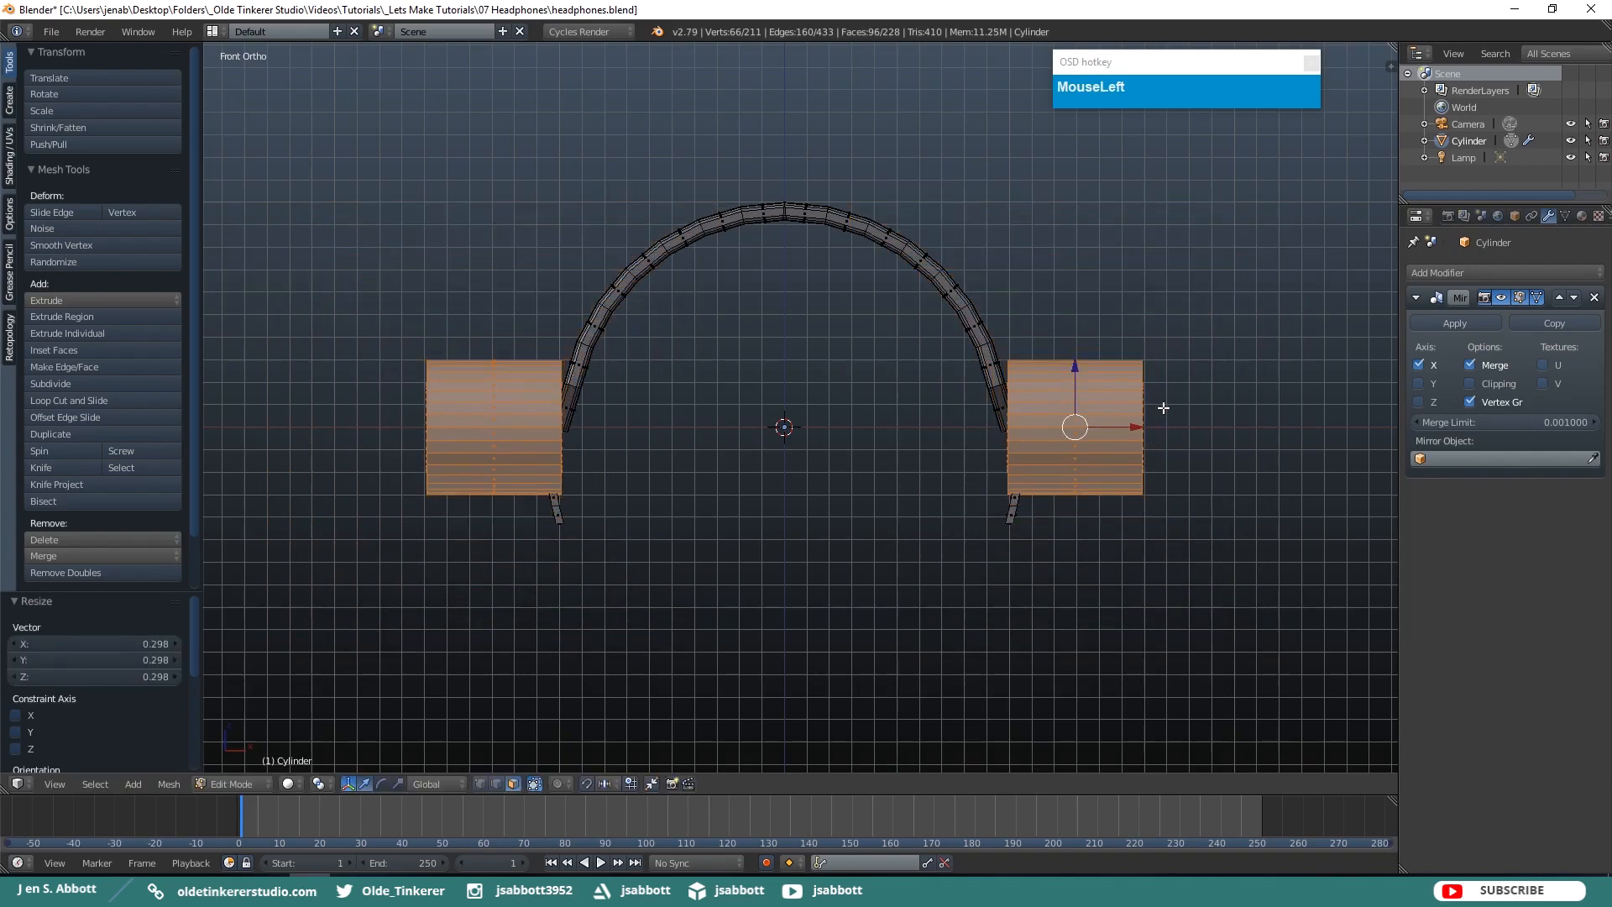
key(s)
key(x)
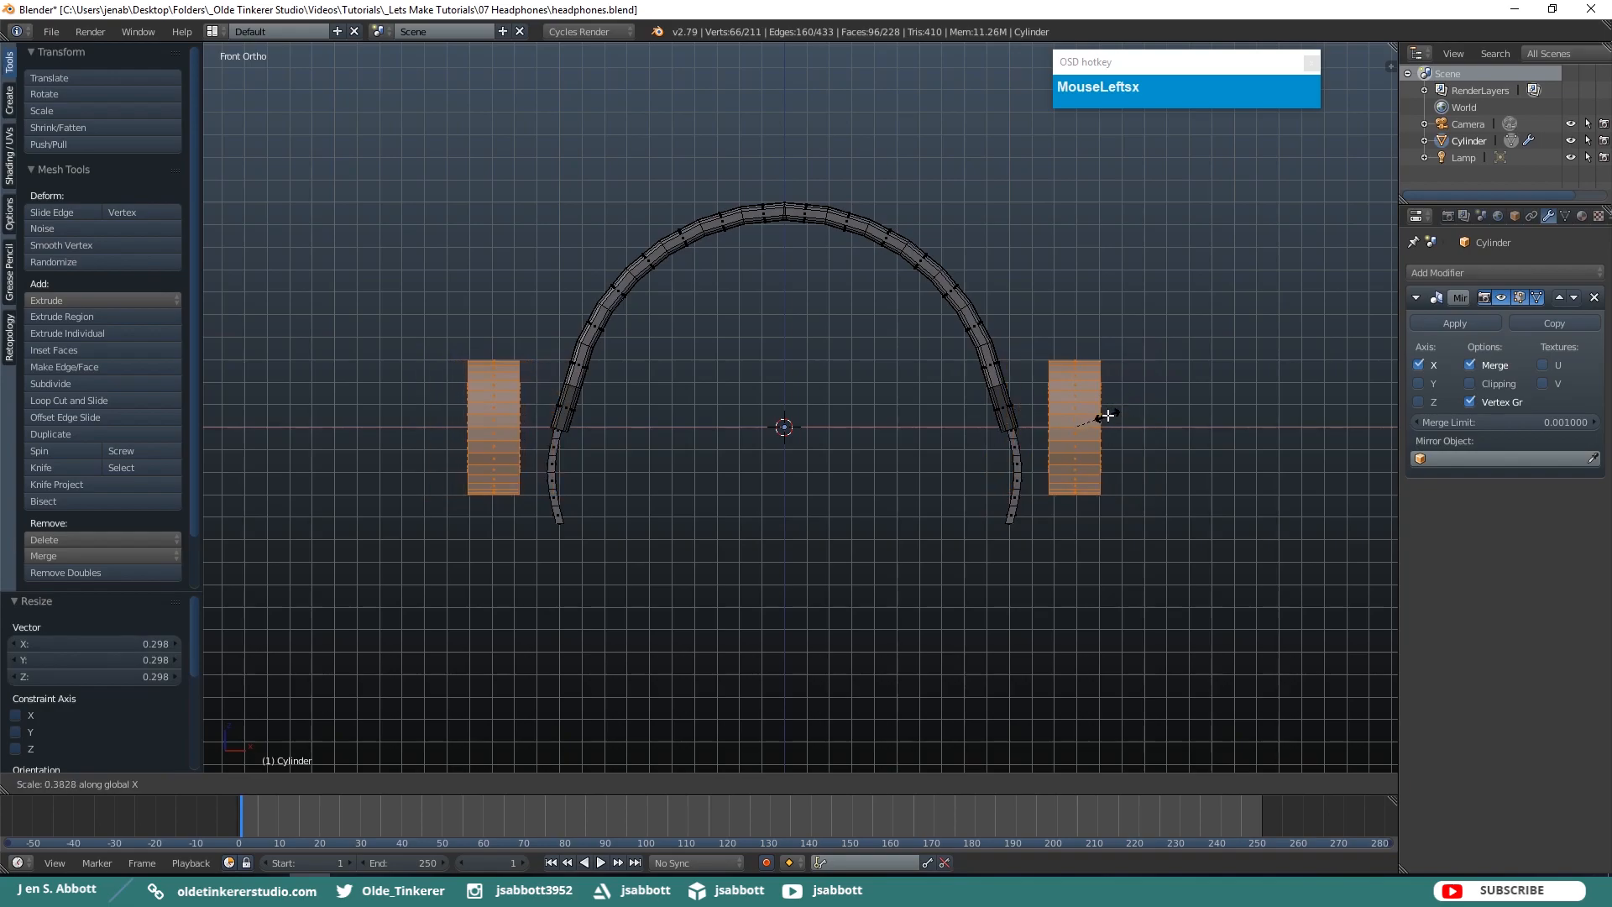
click(1096, 417)
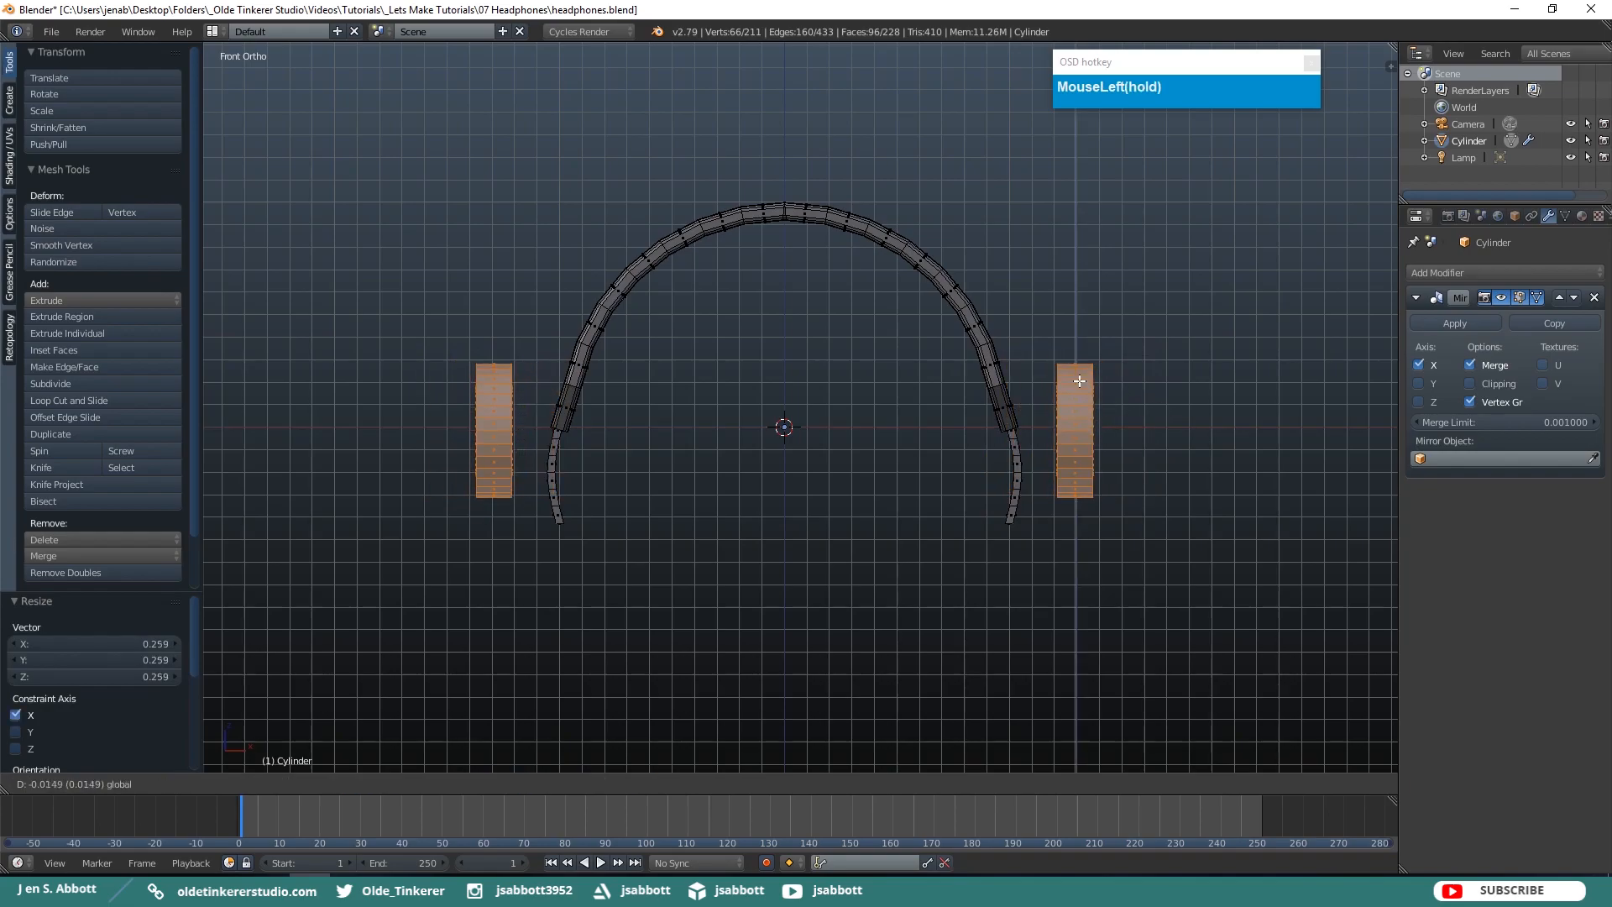
Lower the flattened cylinder and move it inward so it sits centered over the lower end of the side strip.
drag(1079, 374, 1079, 471)
drag(1136, 522, 1082, 529)
drag(1012, 462, 1016, 504)
drag(1079, 571, 1076, 574)
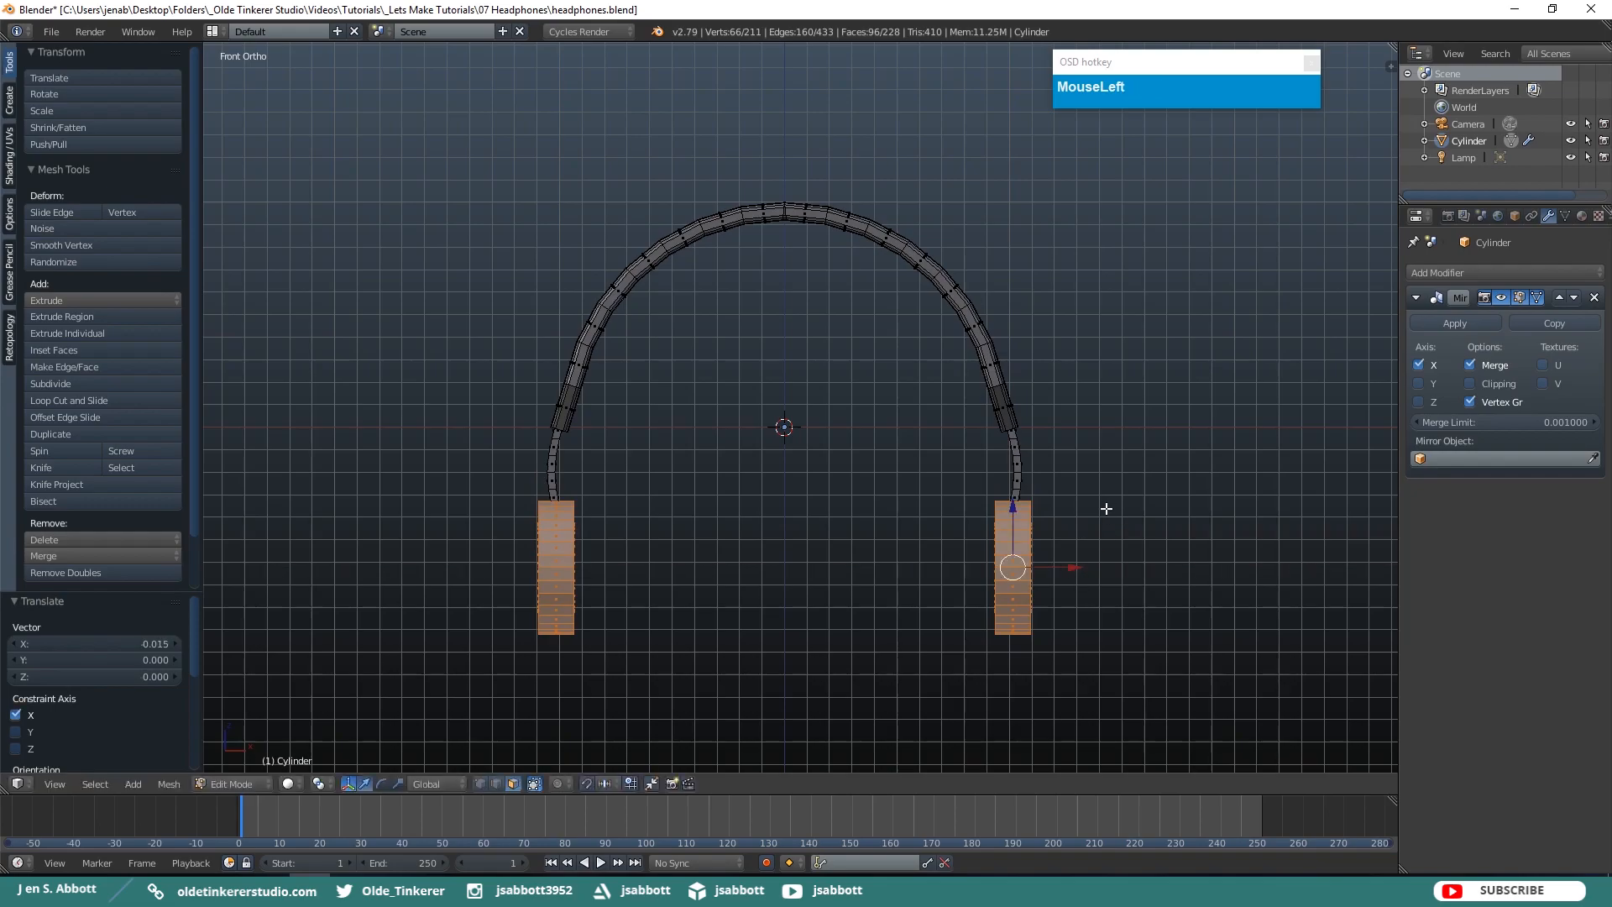
Clear the selection and circle-select all triangle-fan faces on the outer cap of the ear cup cylinder.
key(Tab)
key(Tab)
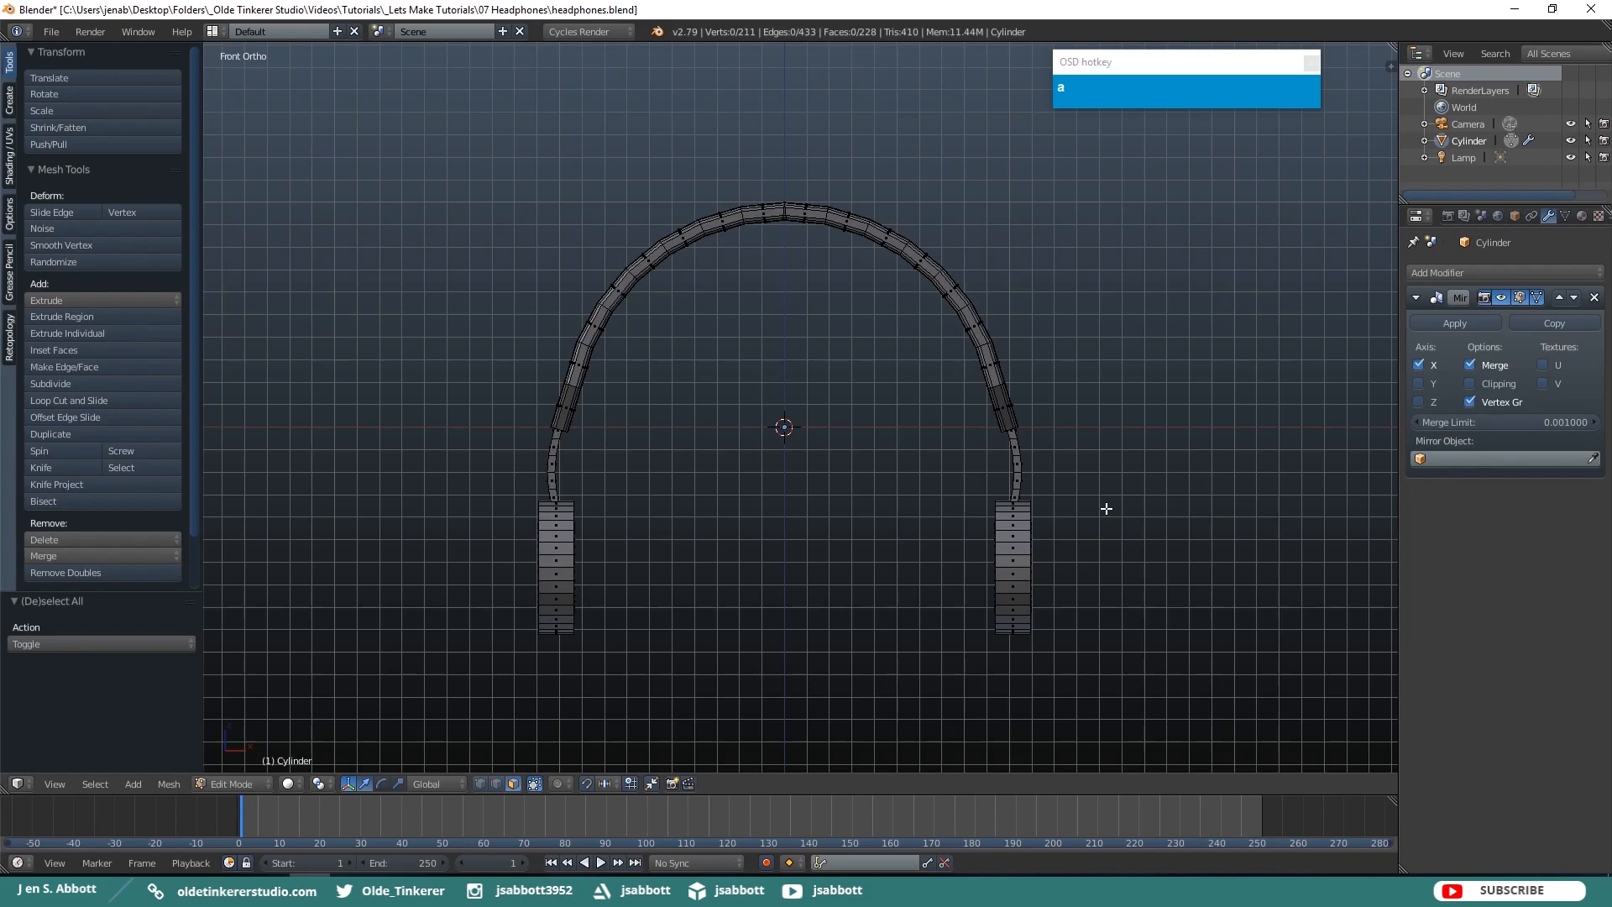
middle_drag(1119, 504, 1050, 535)
key(c)
click(991, 590)
right_click(989, 592)
key(KP_1)
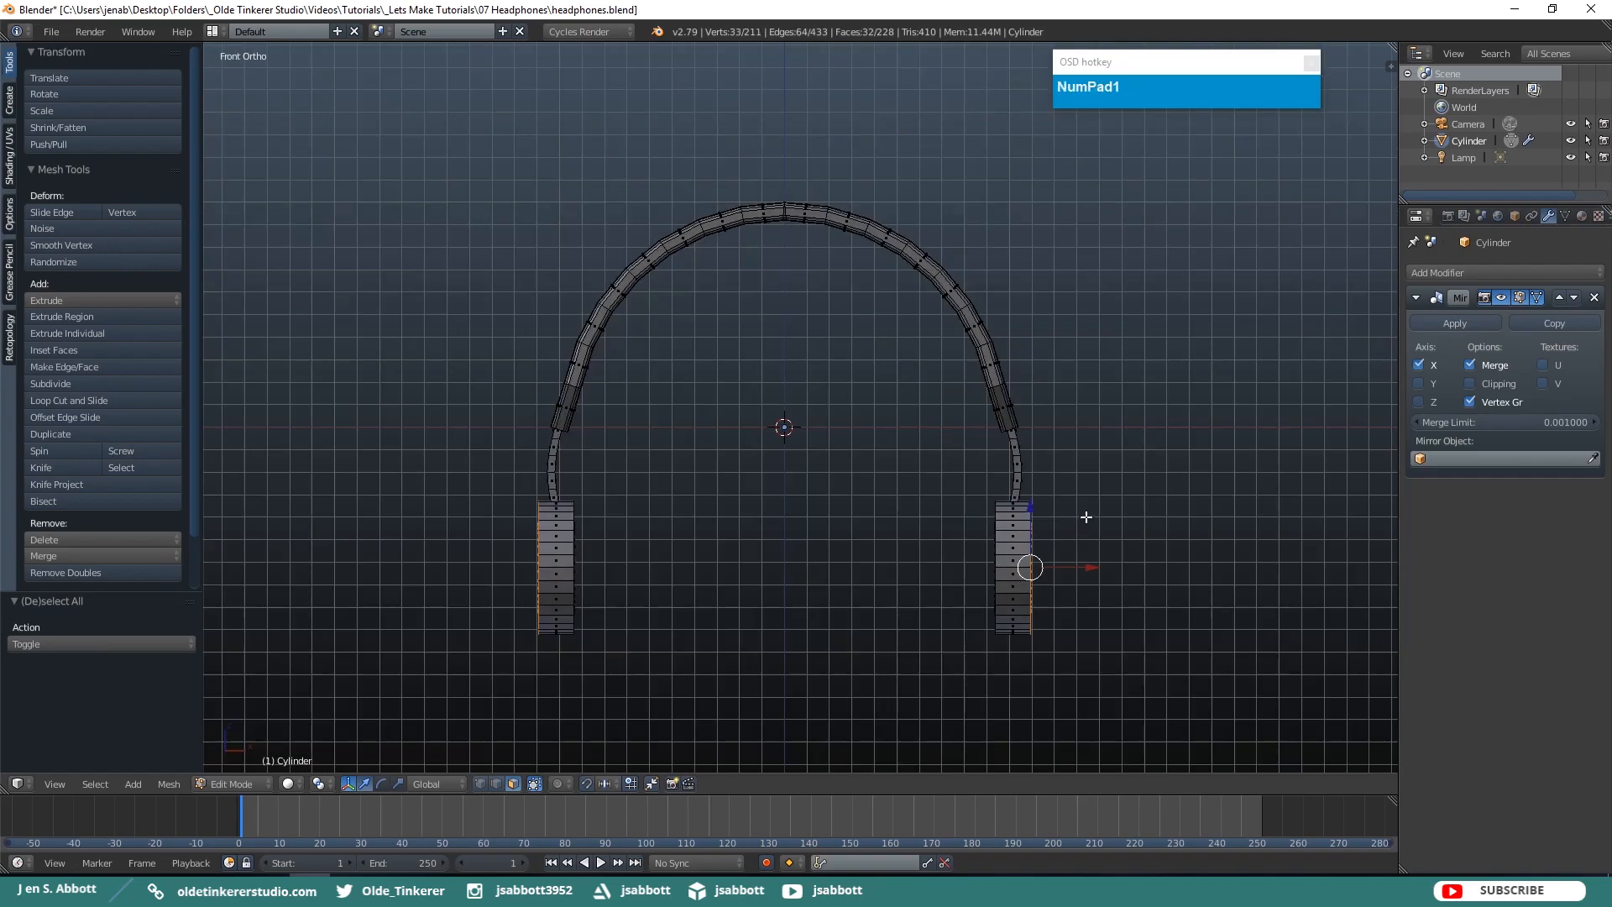
Extrude the outer cap of the ear cup about 0.026 along X and scale it to about 0.747.
key(e)
key(x)
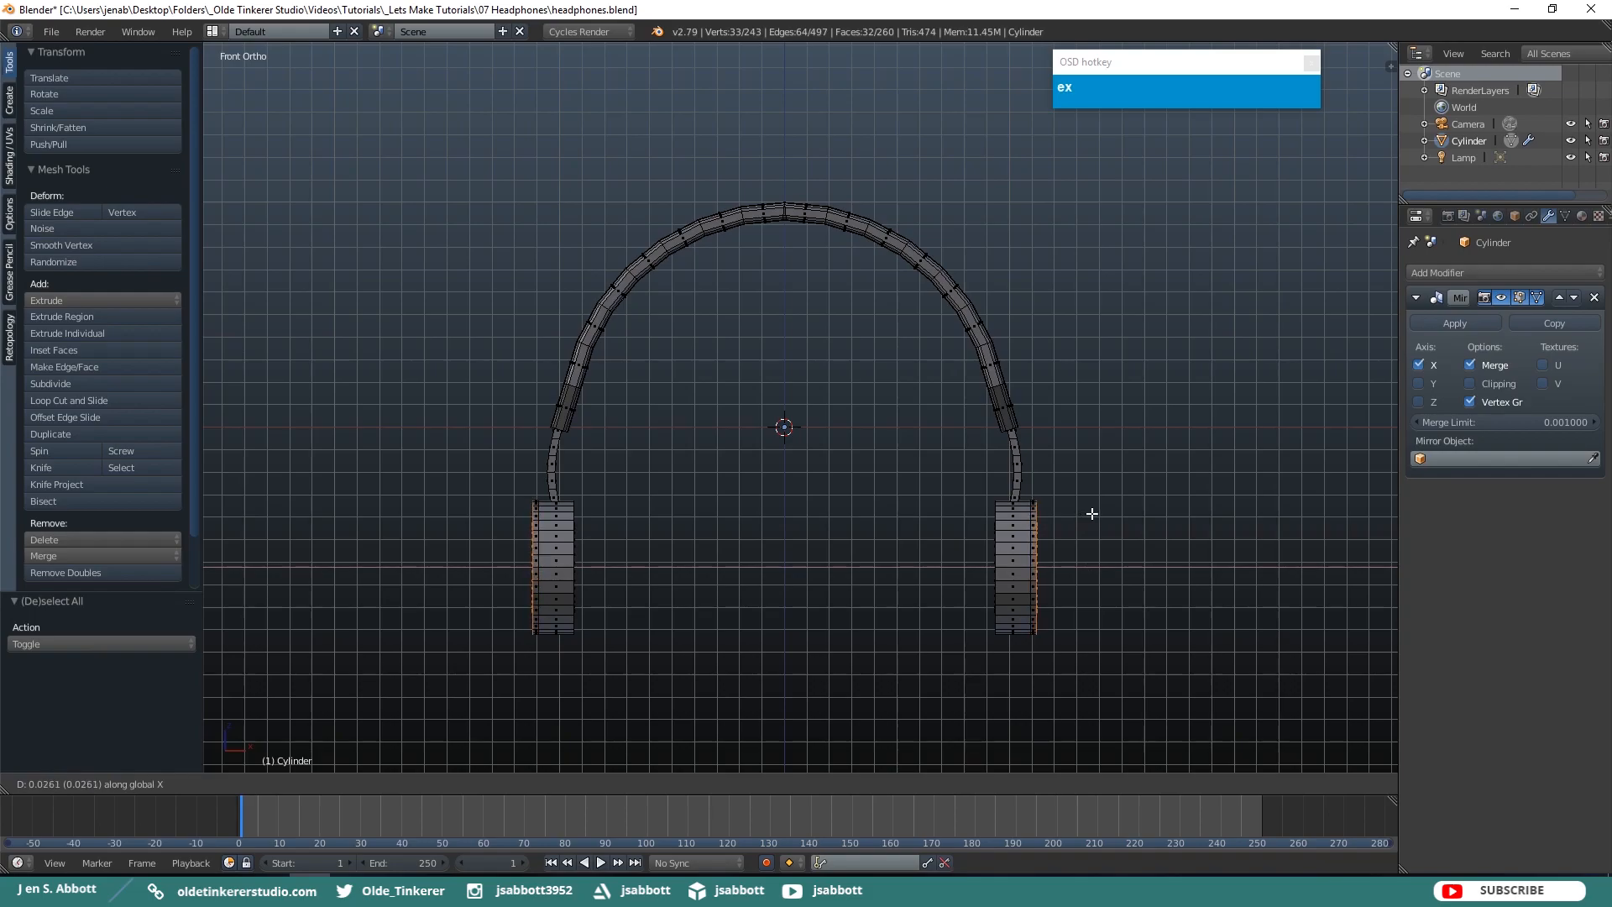
click(1091, 513)
middle_drag(1180, 478, 1049, 527)
key(s)
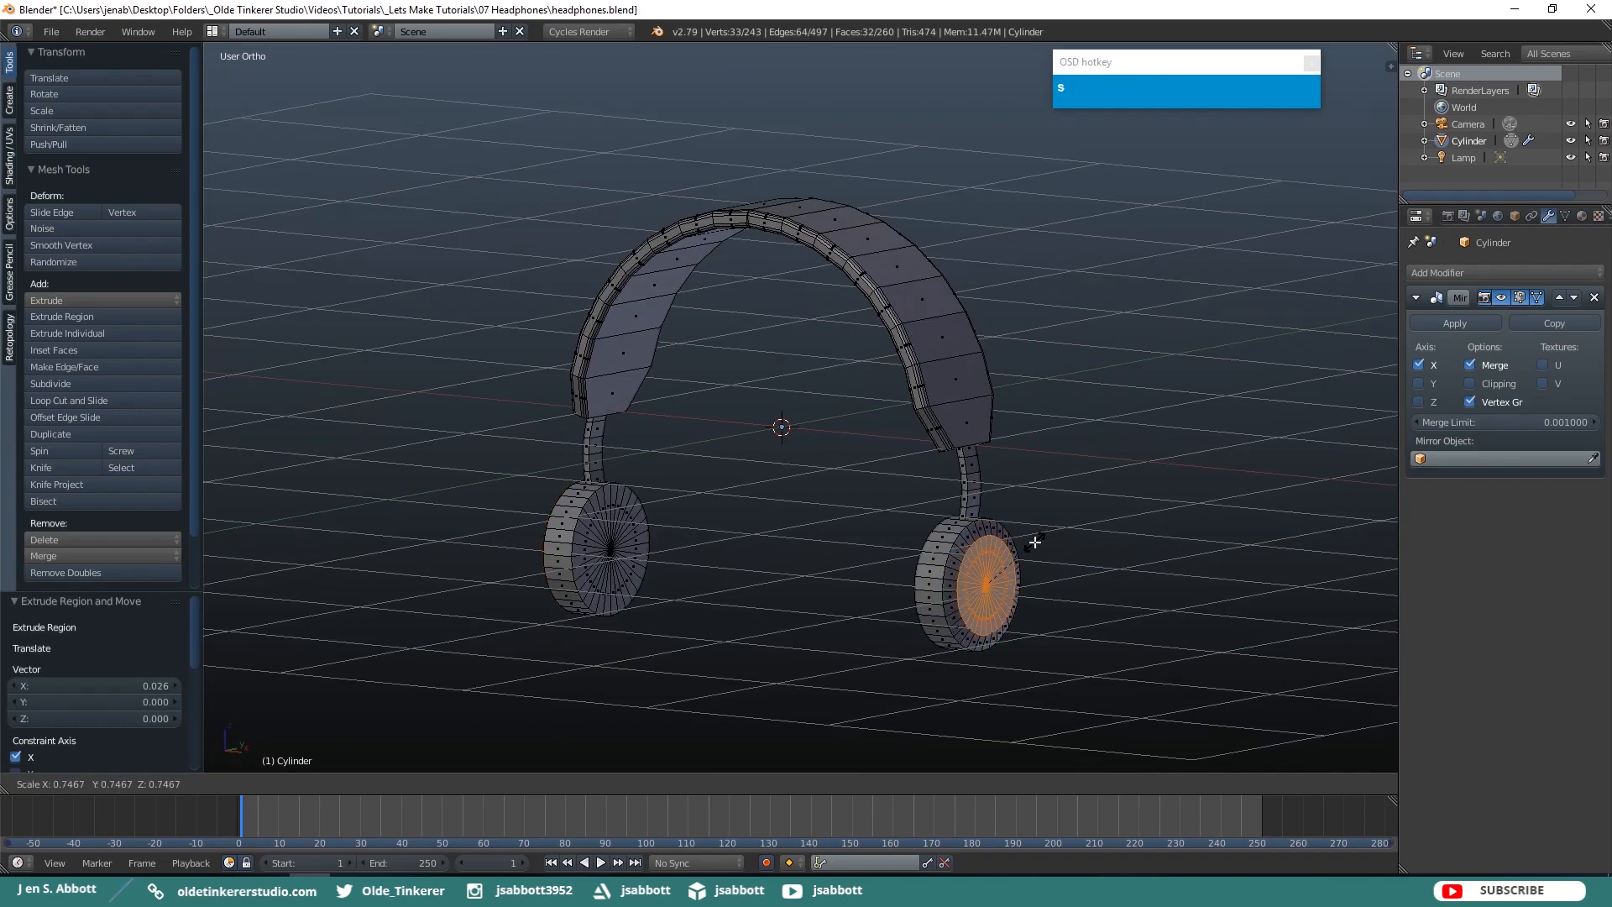
click(1035, 542)
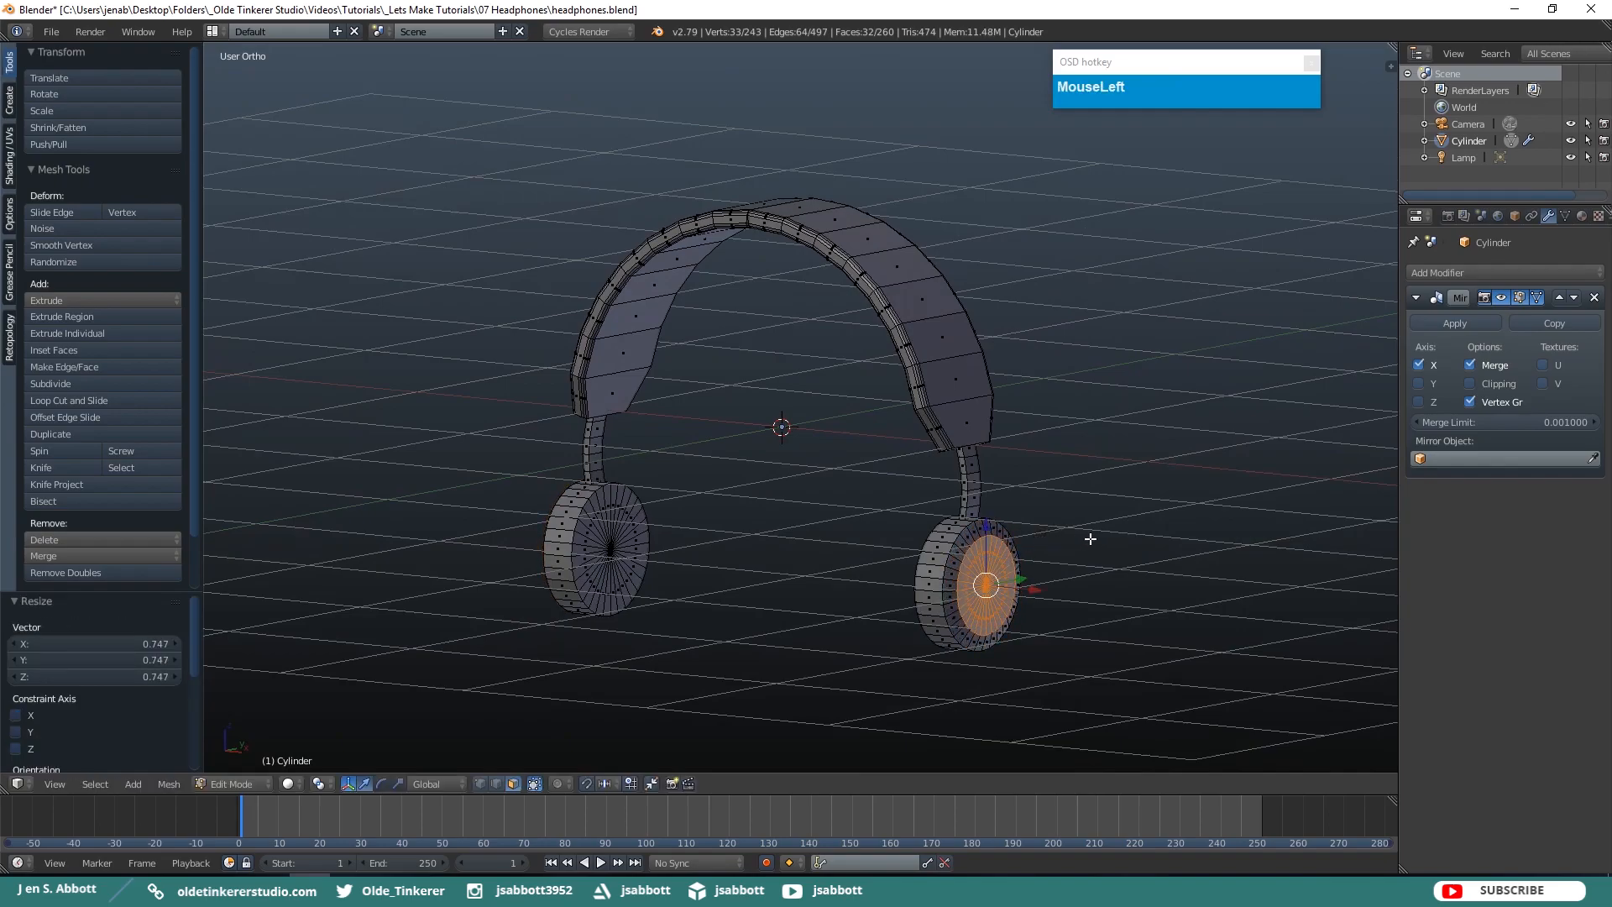
Clear the selection, select all faces of the ear cup's inner cap, and extrude them about -0.022 along X.
key(KP_1)
key(a)
middle_drag(1108, 585, 1144, 595)
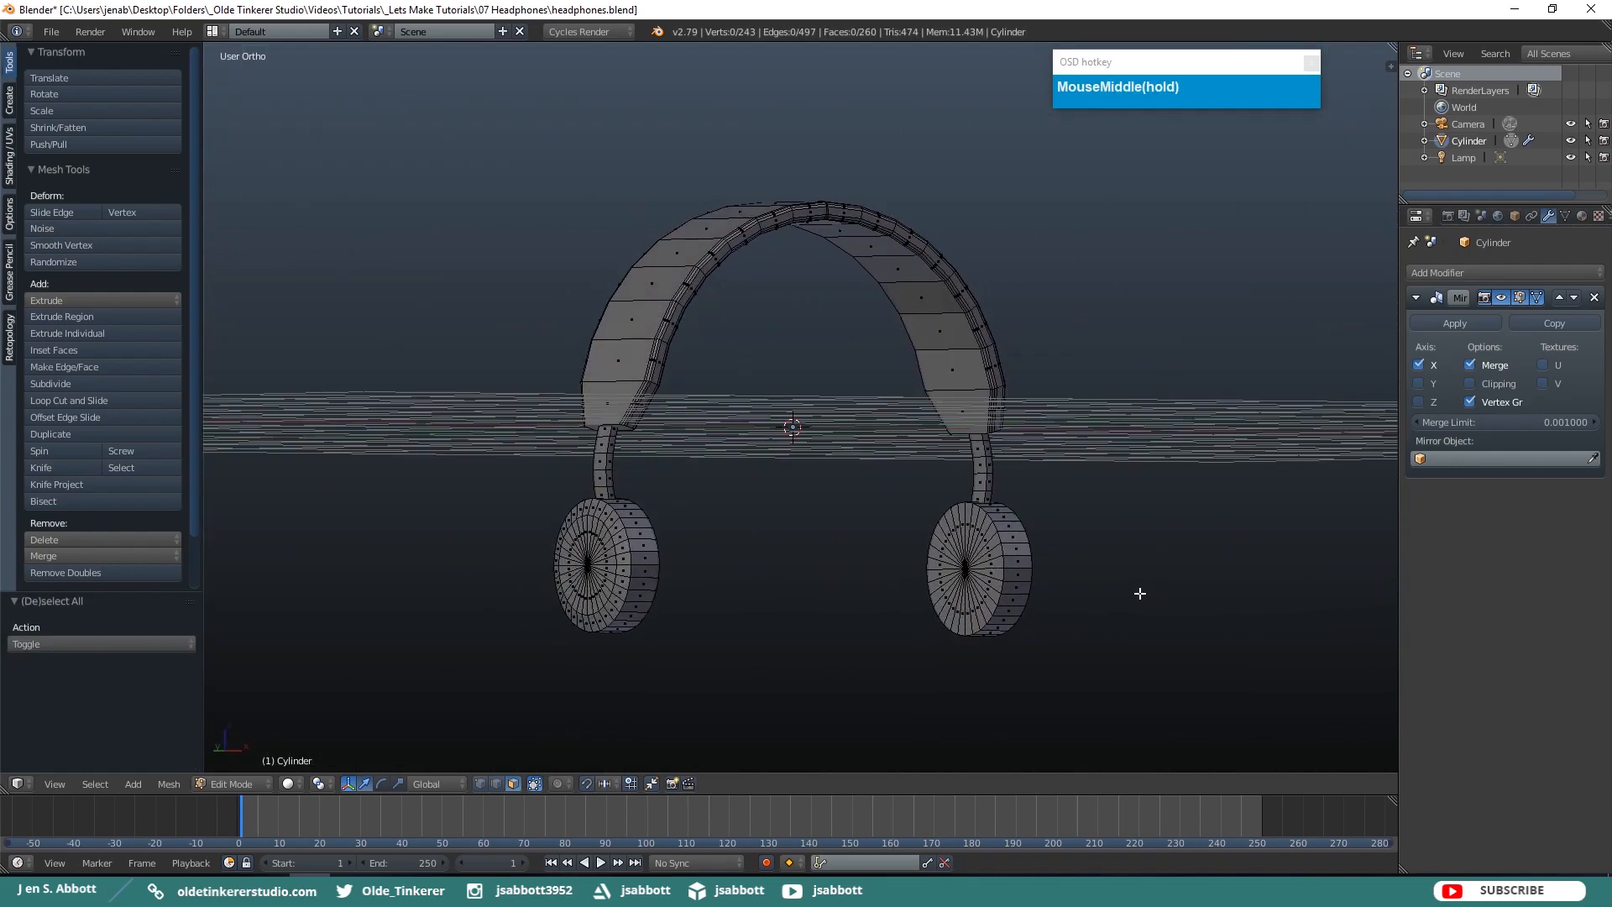
click(966, 566)
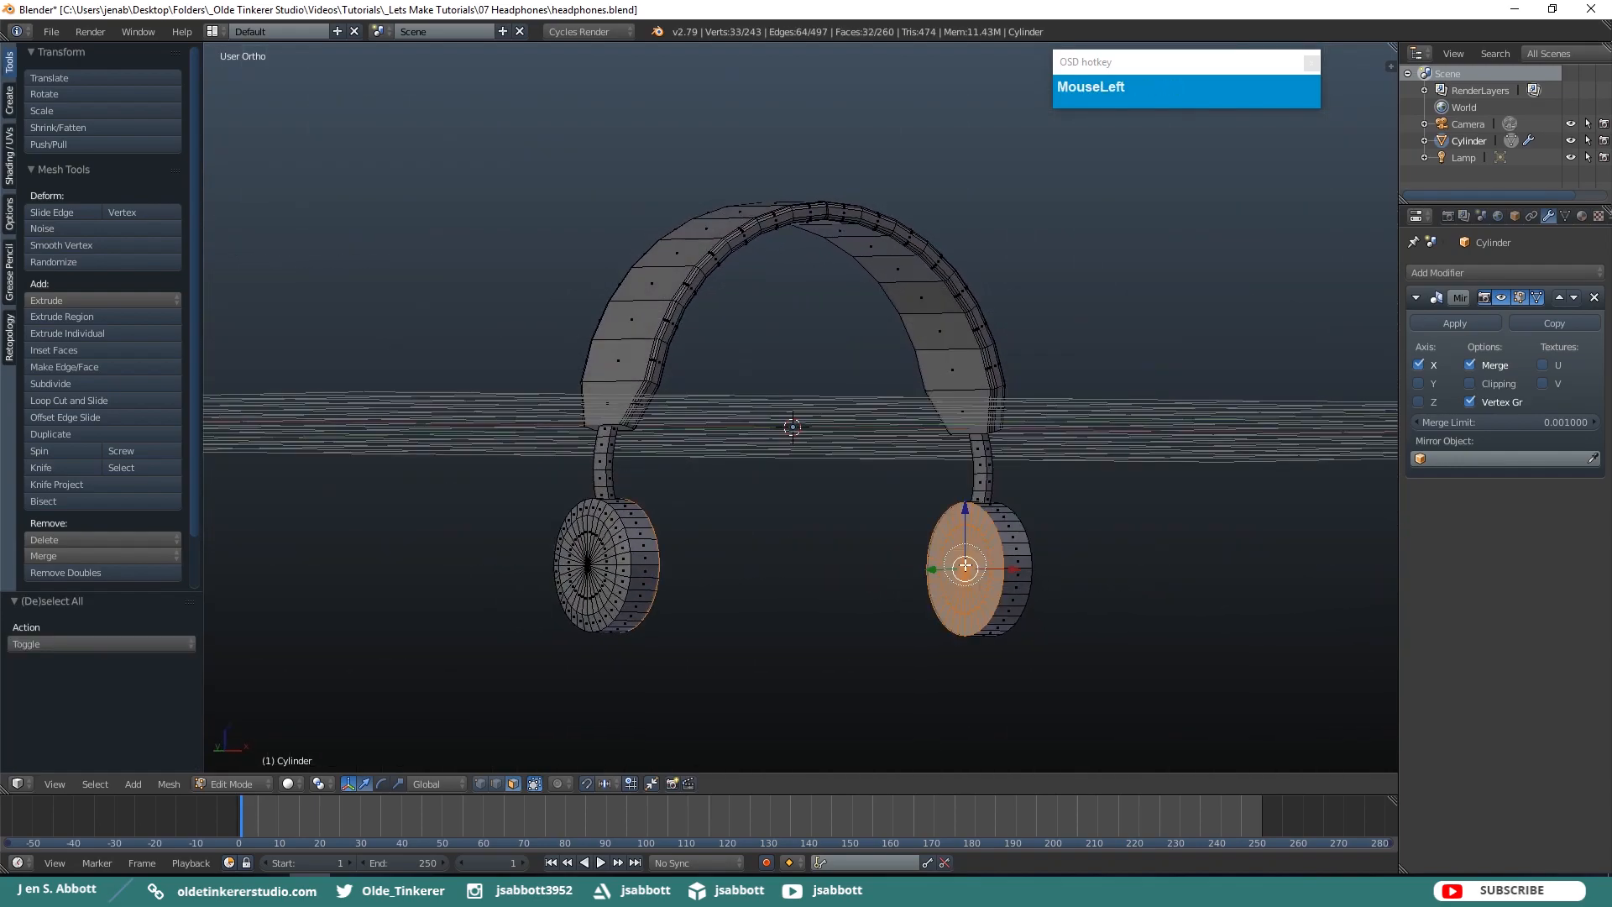
right_click(965, 566)
key(KP_1)
key(e)
key(x)
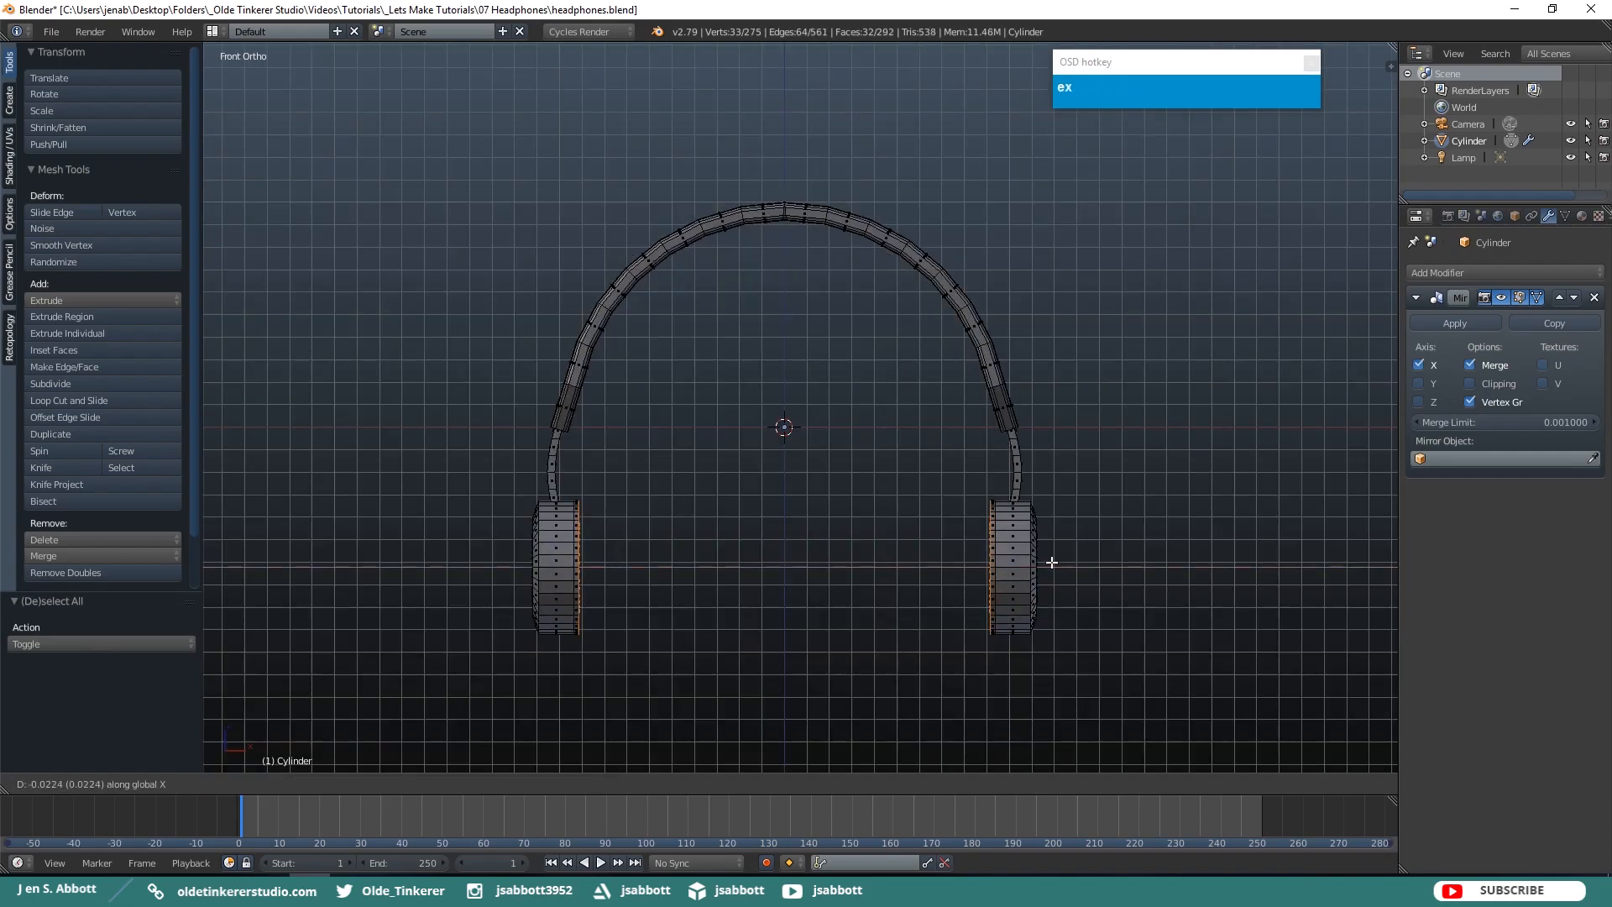
click(1051, 563)
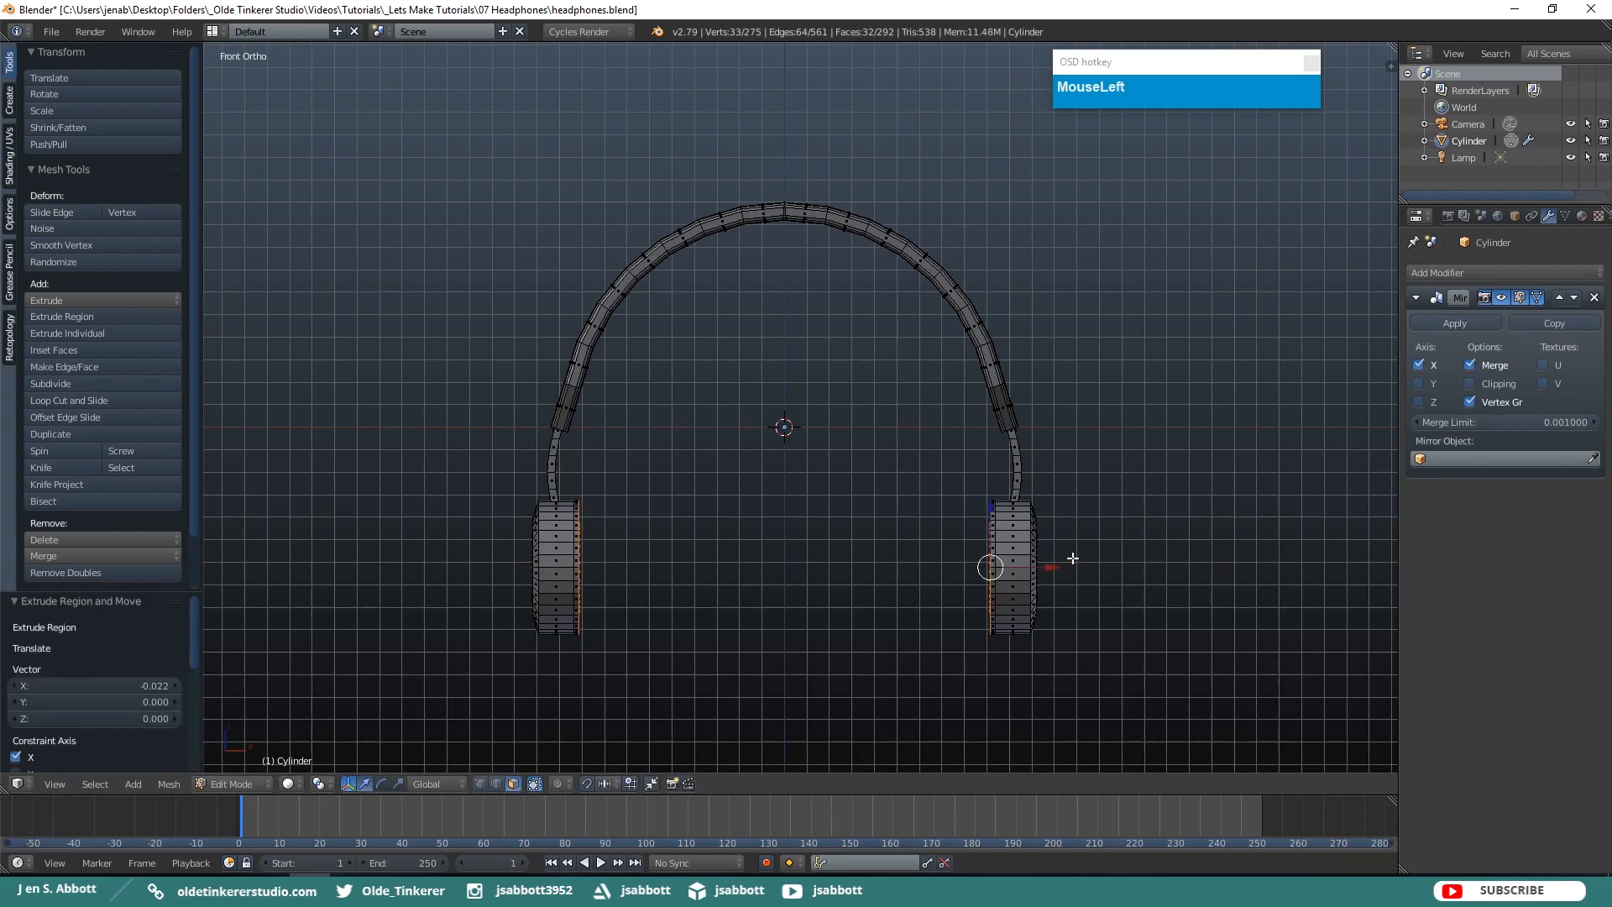
Extrude the ear cup's inner cap twice more along X, by about -0.067 and about -0.090.
key(e)
key(x)
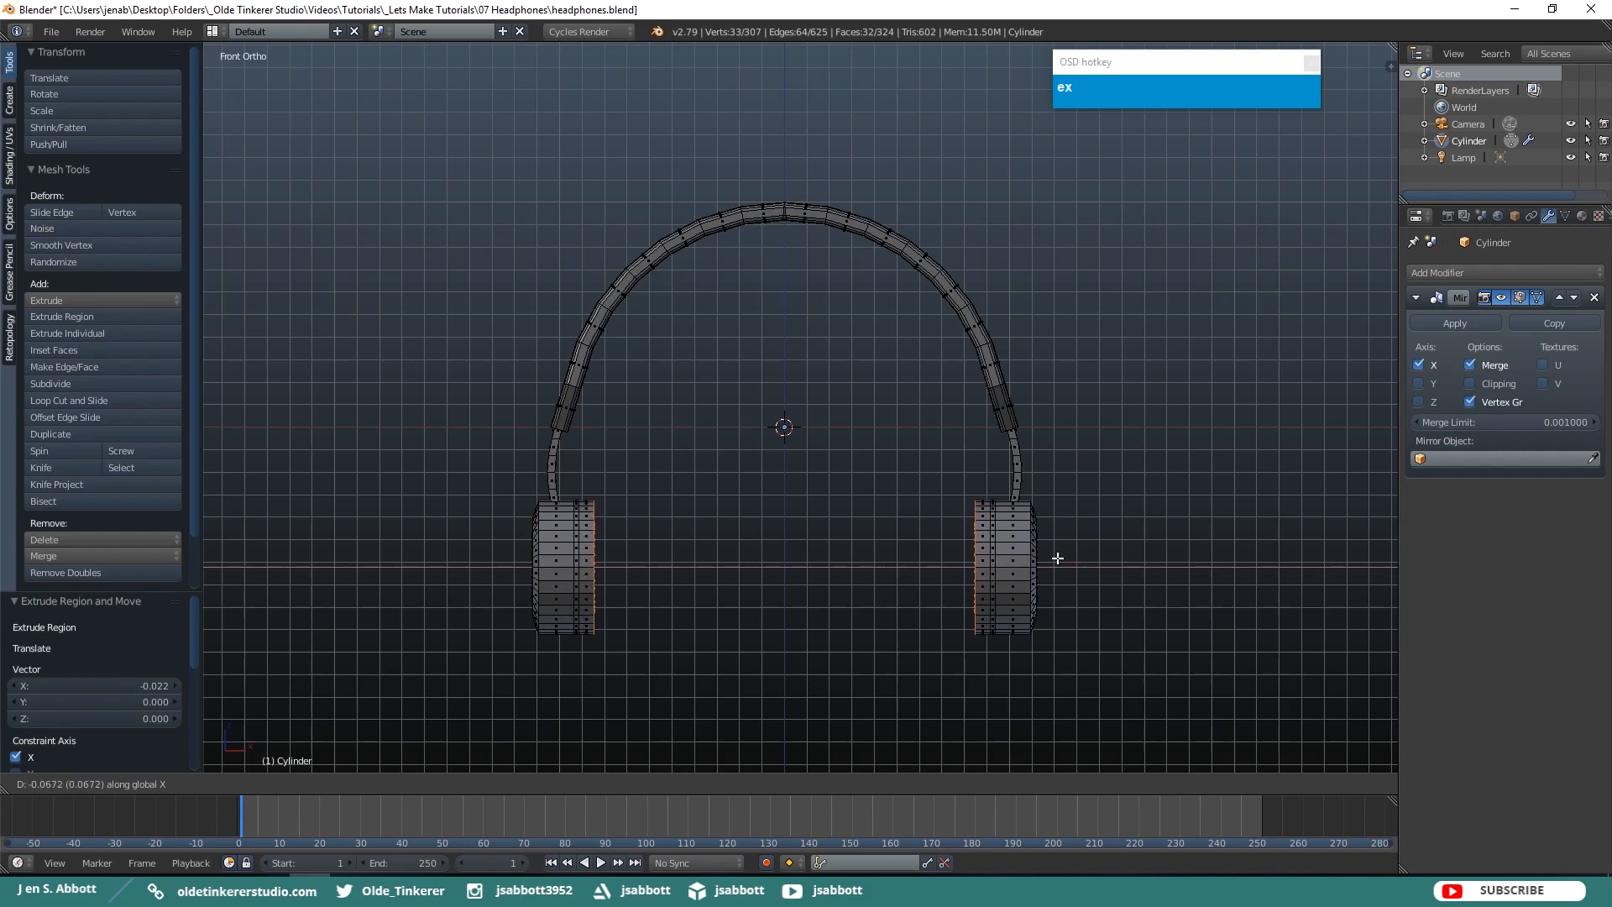
click(1057, 558)
key(e)
key(x)
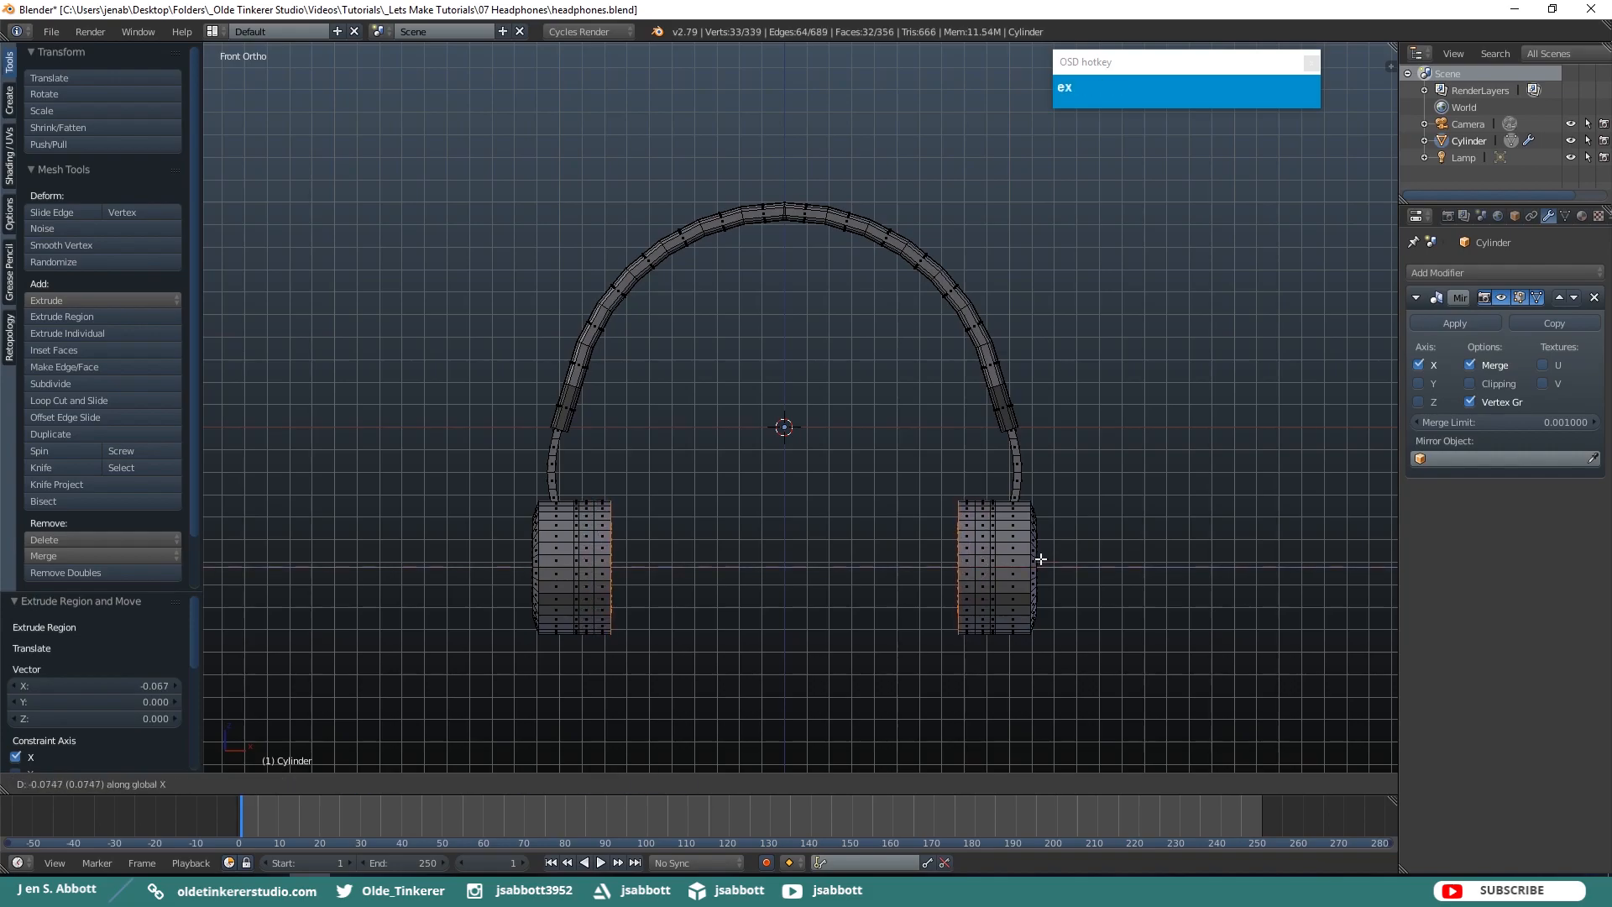
click(1037, 558)
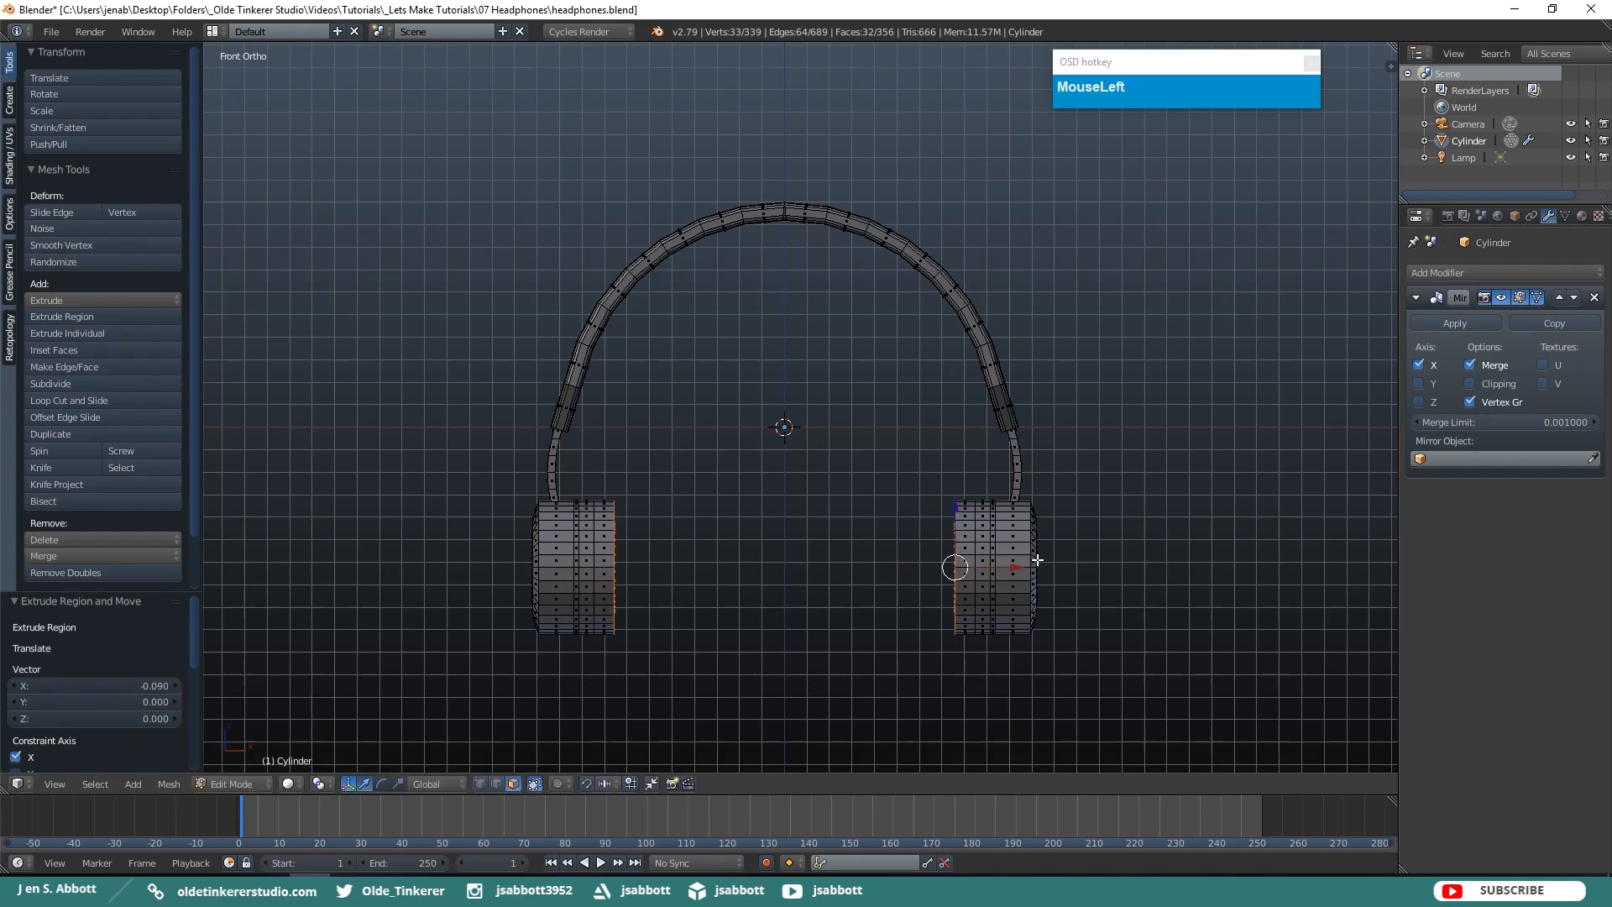
Inset the faces of the ear cup's inner cap with a thickness of about 0.0534.
middle_drag(959, 571, 1058, 585)
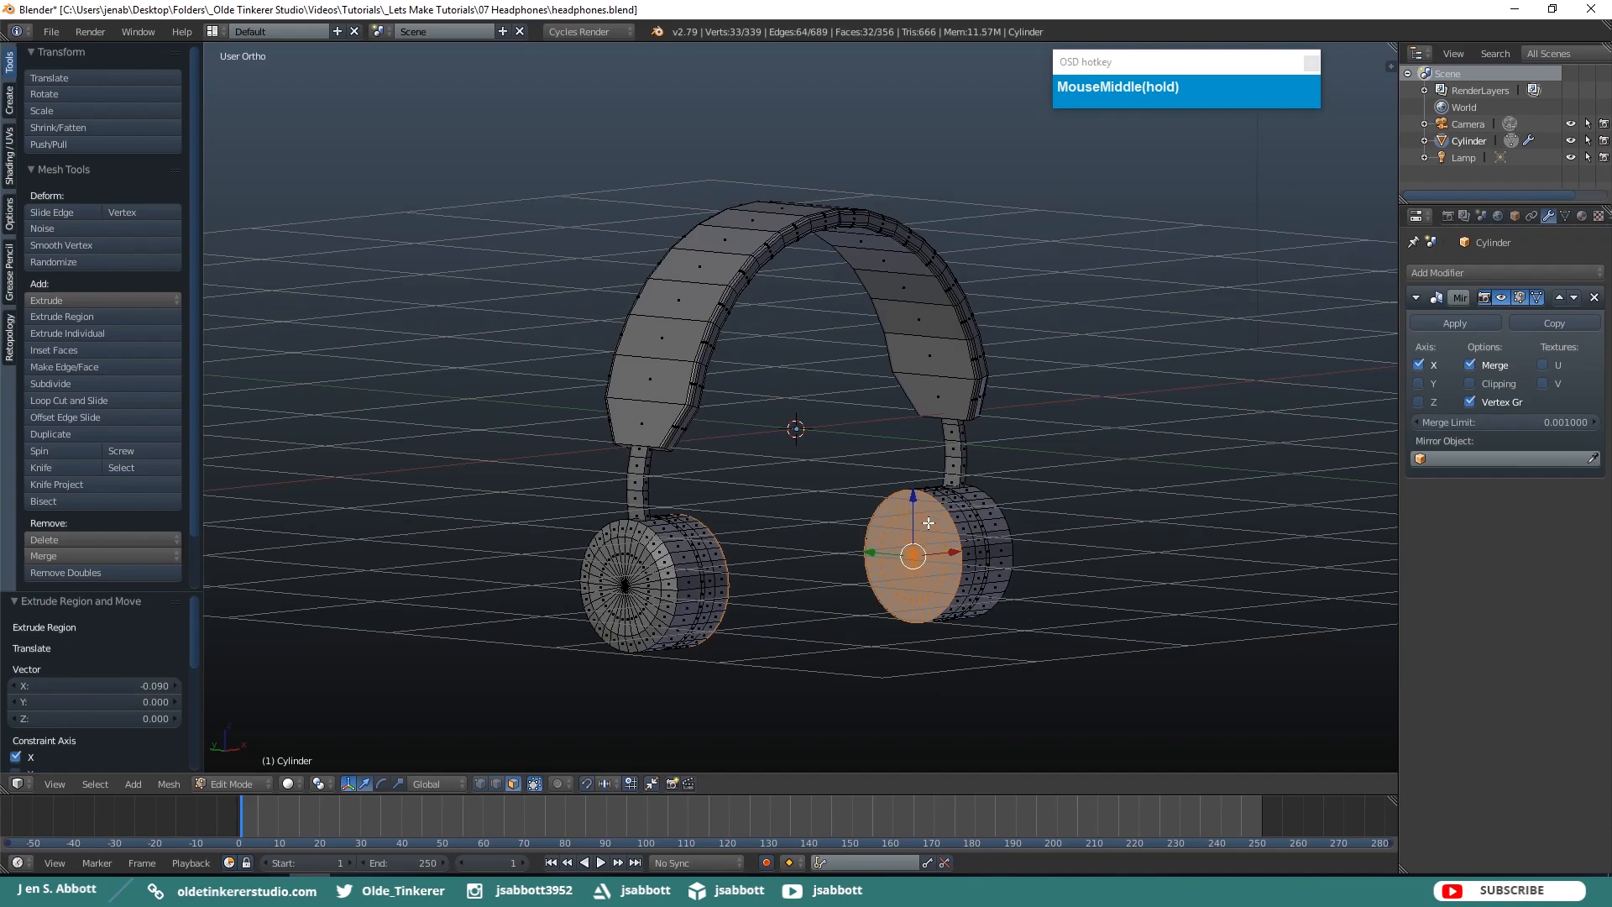
key(i)
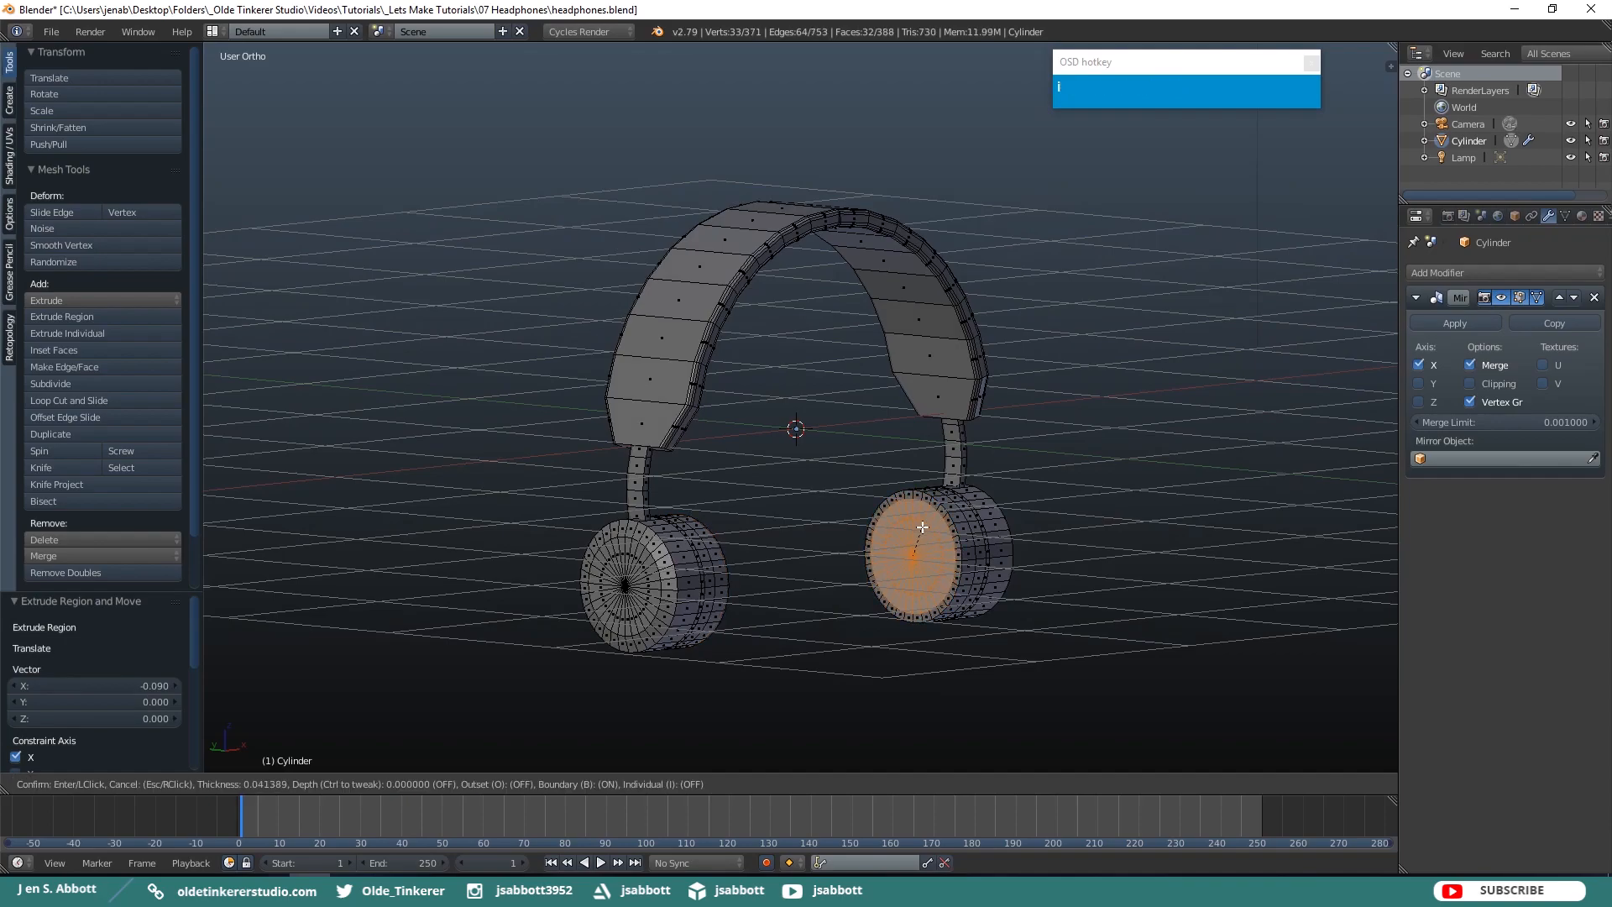
click(916, 529)
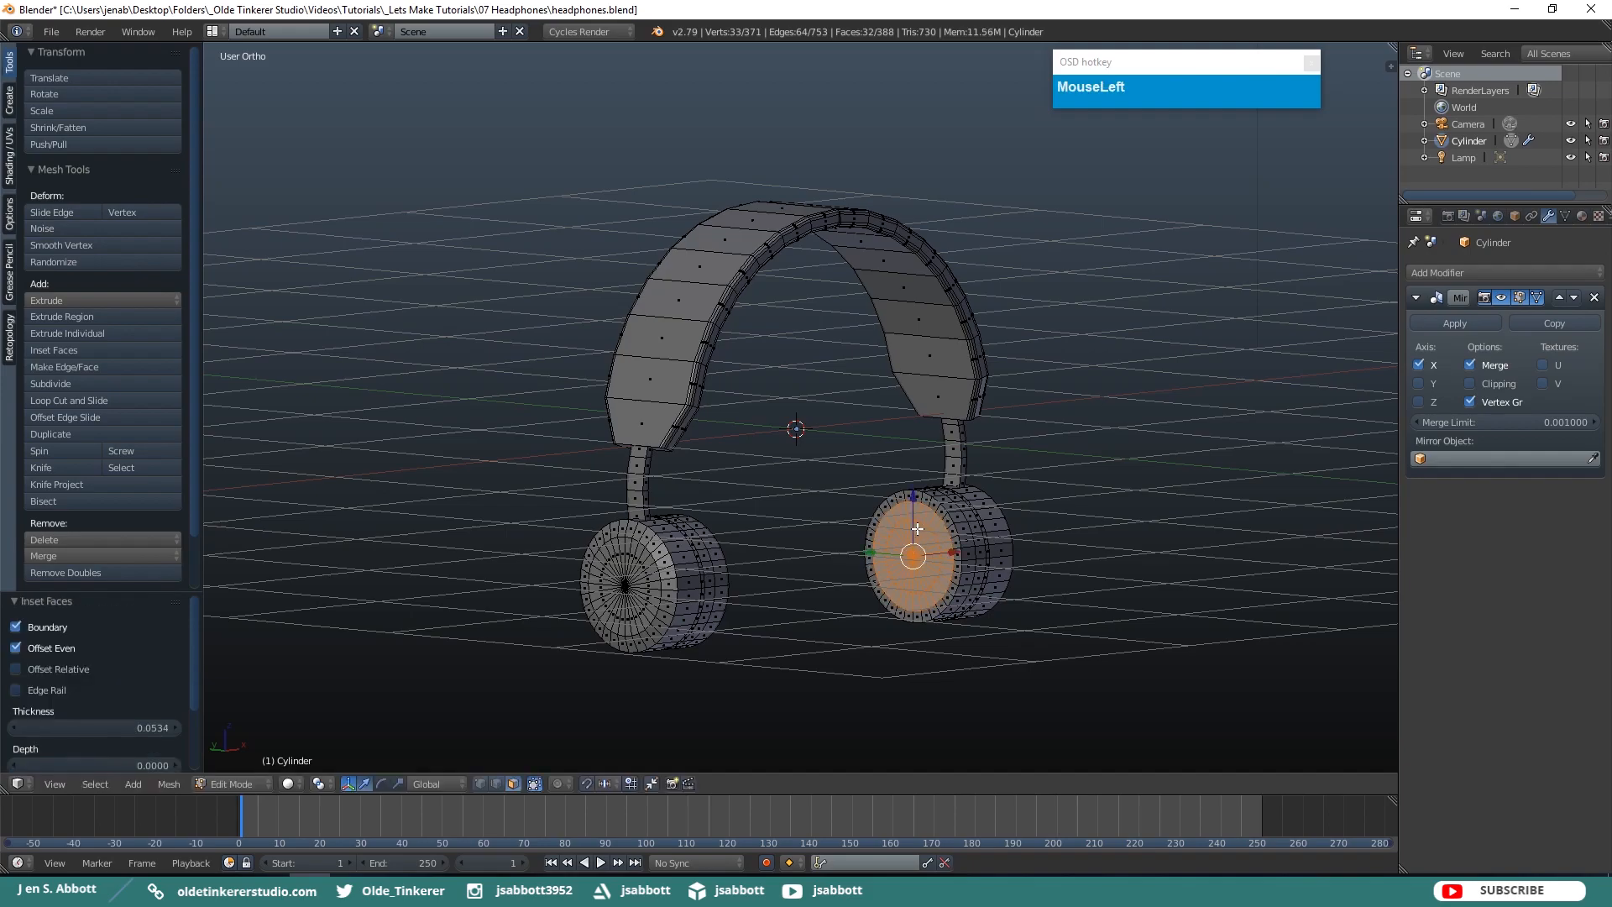
Extrude the inset inner cap faces about 0.067 along X, back into the ear cup, to form a recess.
key(KP_1)
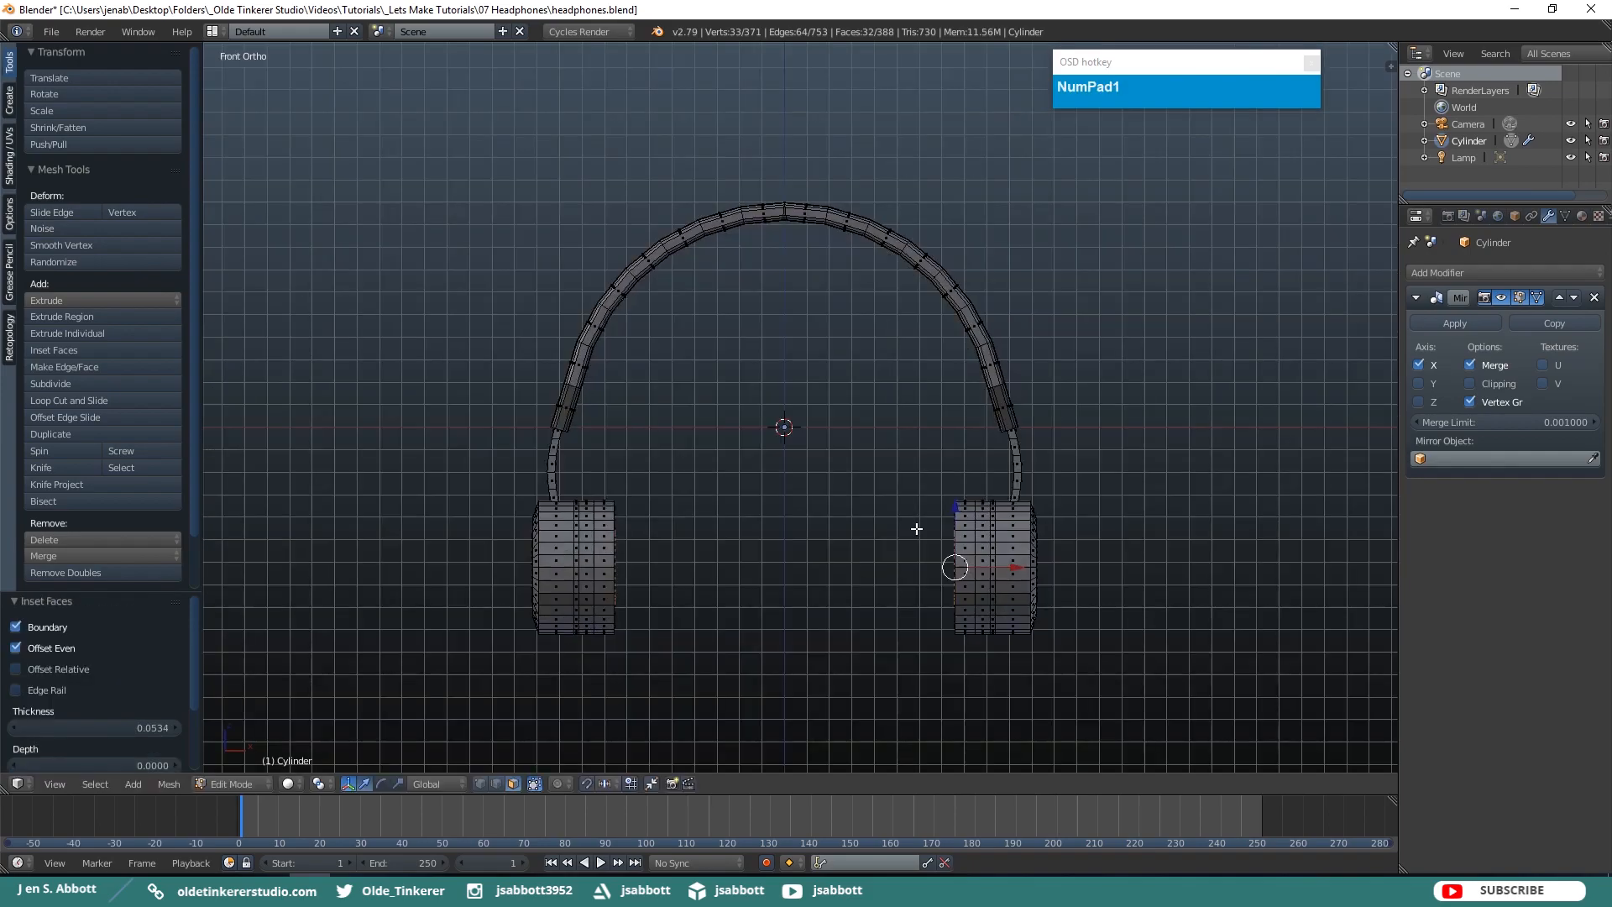
key(z)
key(e)
key(x)
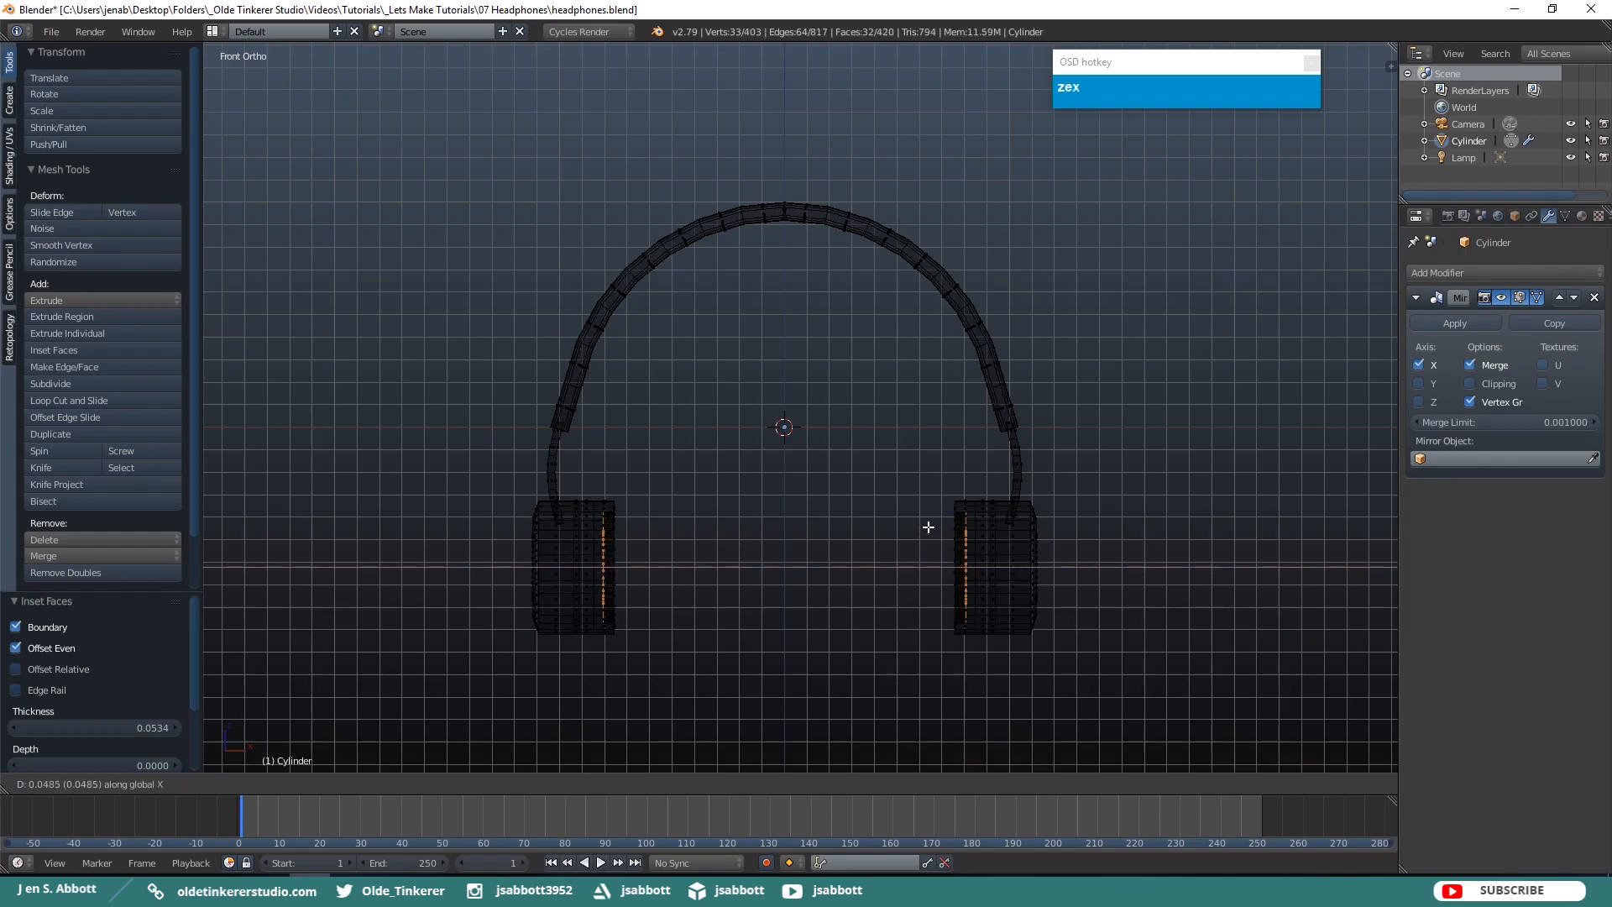
click(932, 525)
key(z)
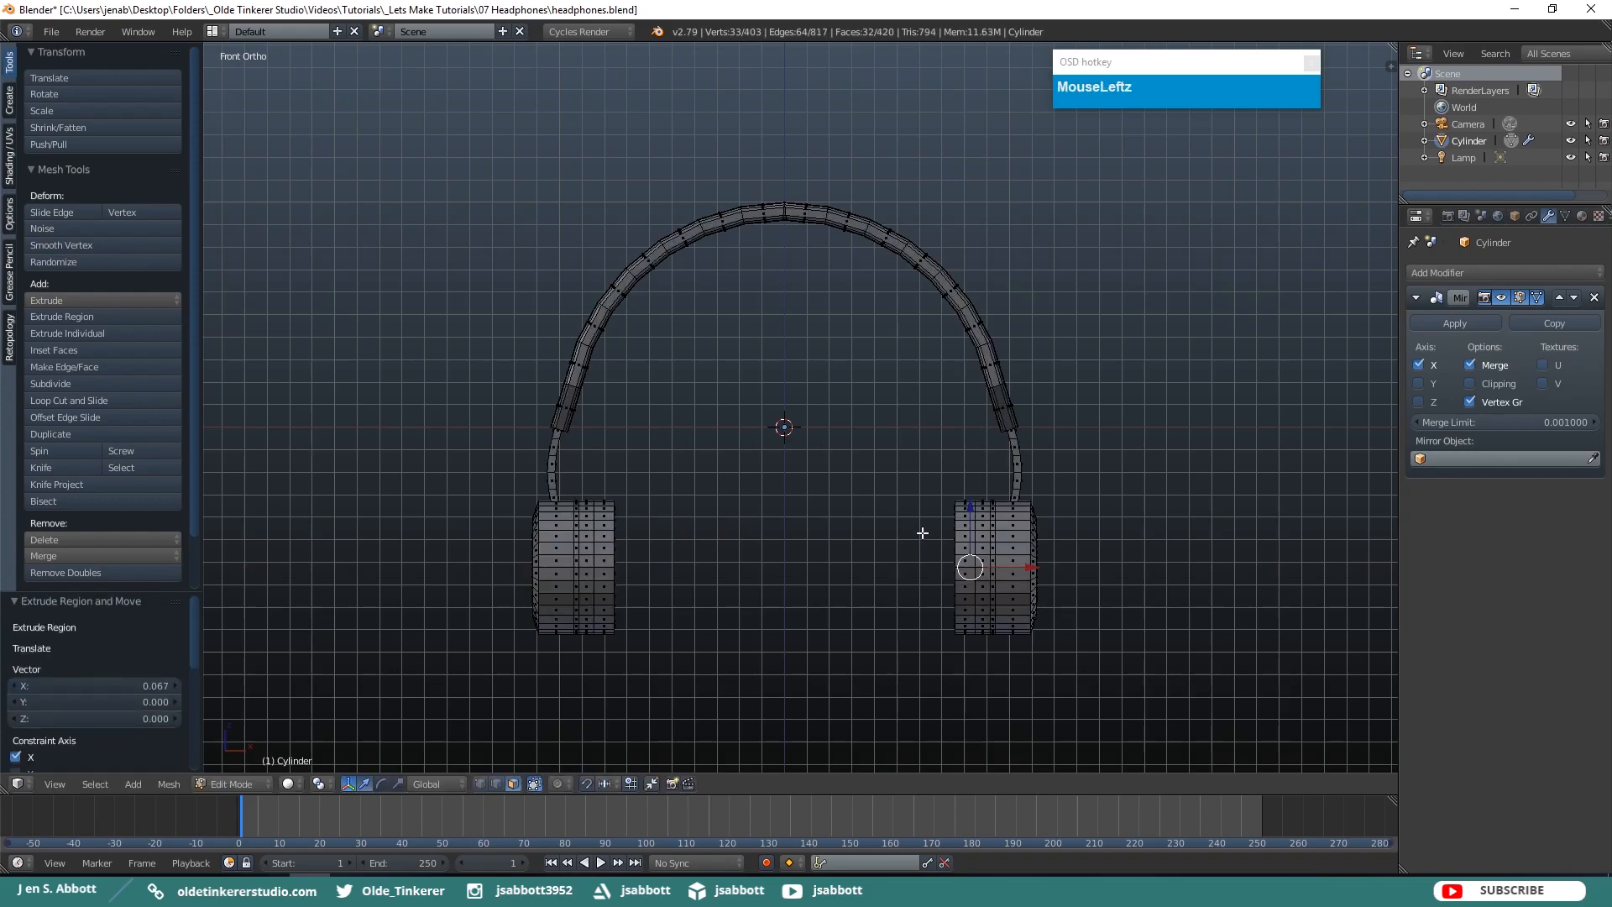
Clear the selection and circle-select the central triangle-fan faces on the ear cup's outer side.
key(a)
middle_drag(923, 532, 918, 565)
key(KP_1)
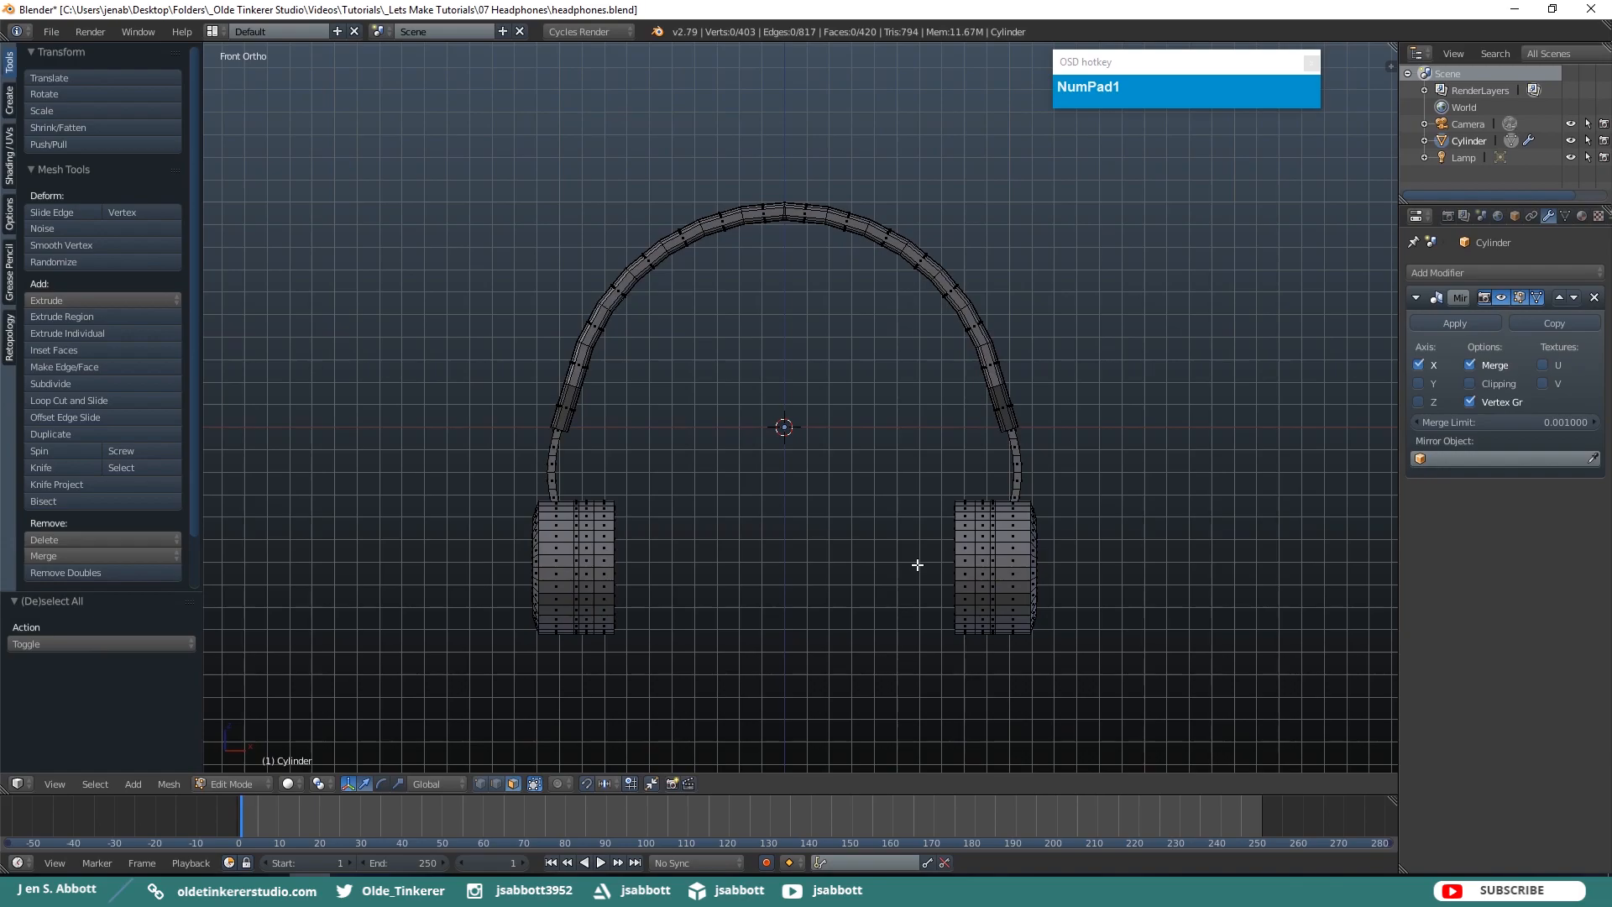
middle_drag(1138, 539, 1039, 555)
middle_drag(975, 598, 950, 592)
key(c)
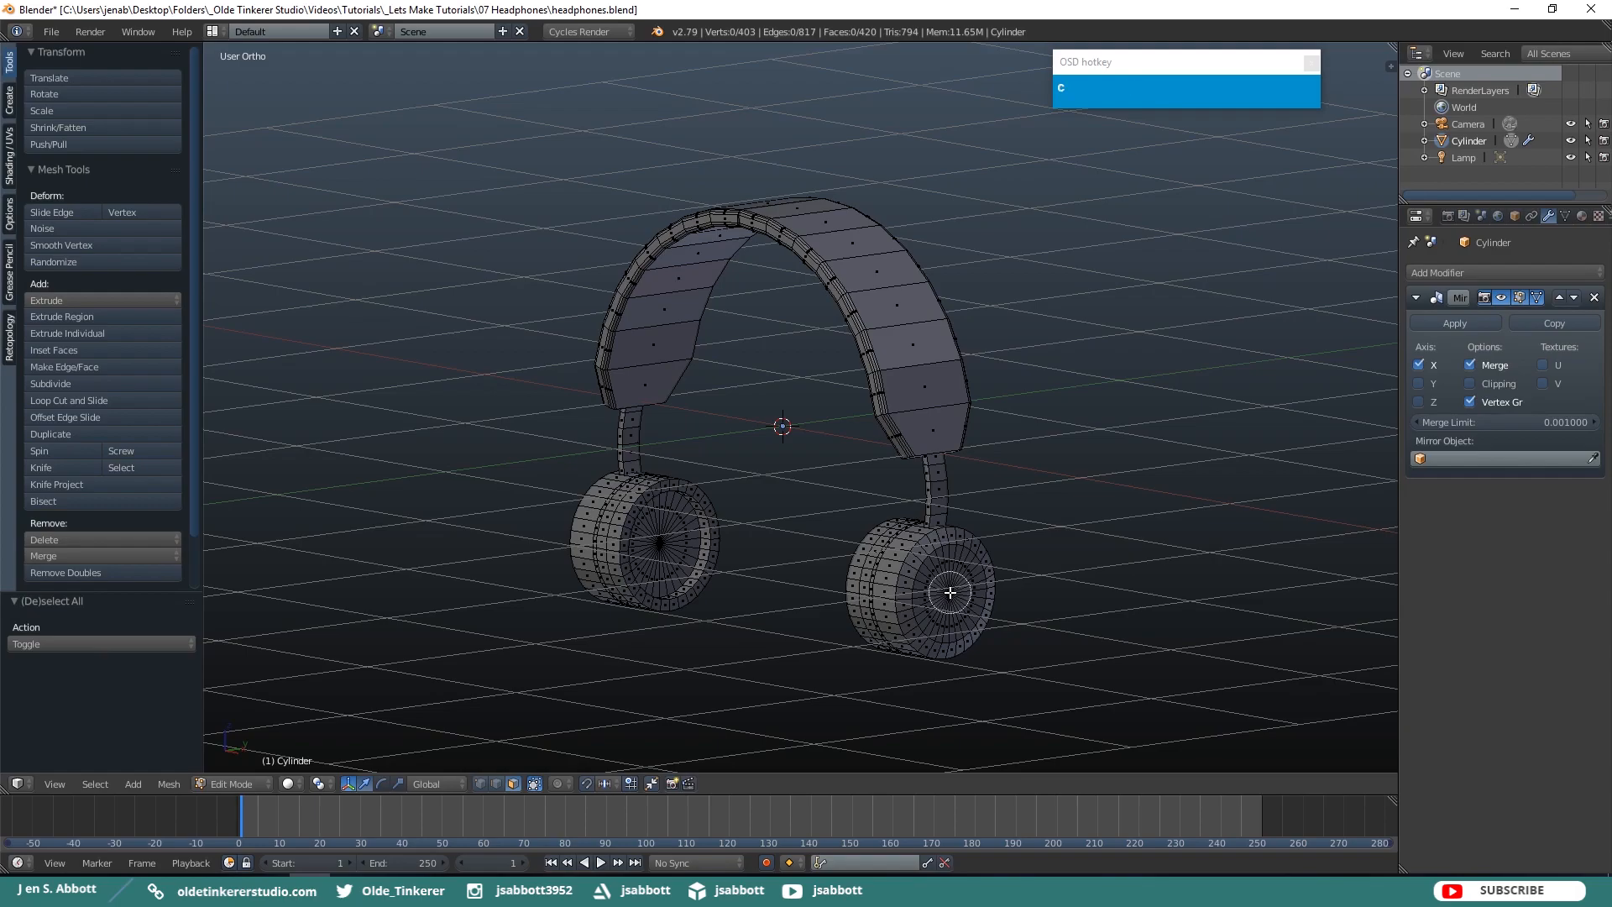
click(950, 592)
key(KP_1)
right_click(1075, 590)
key(KP_1)
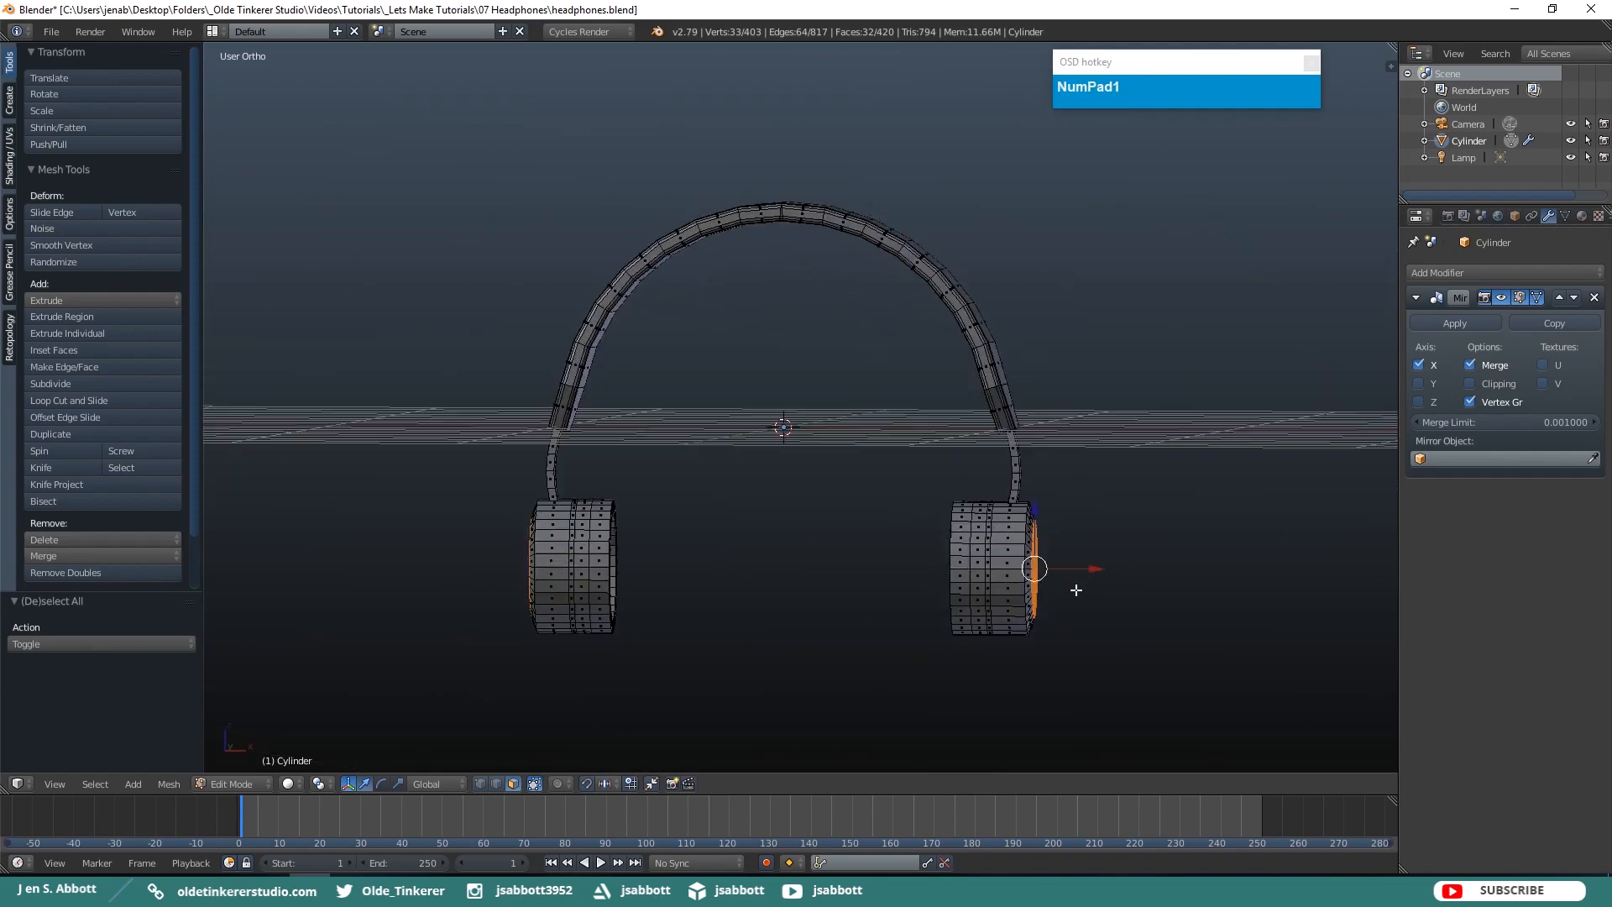
Extrude the outer central faces about -0.045 along X to recess them into the ear cup, and clear the selection.
key(z)
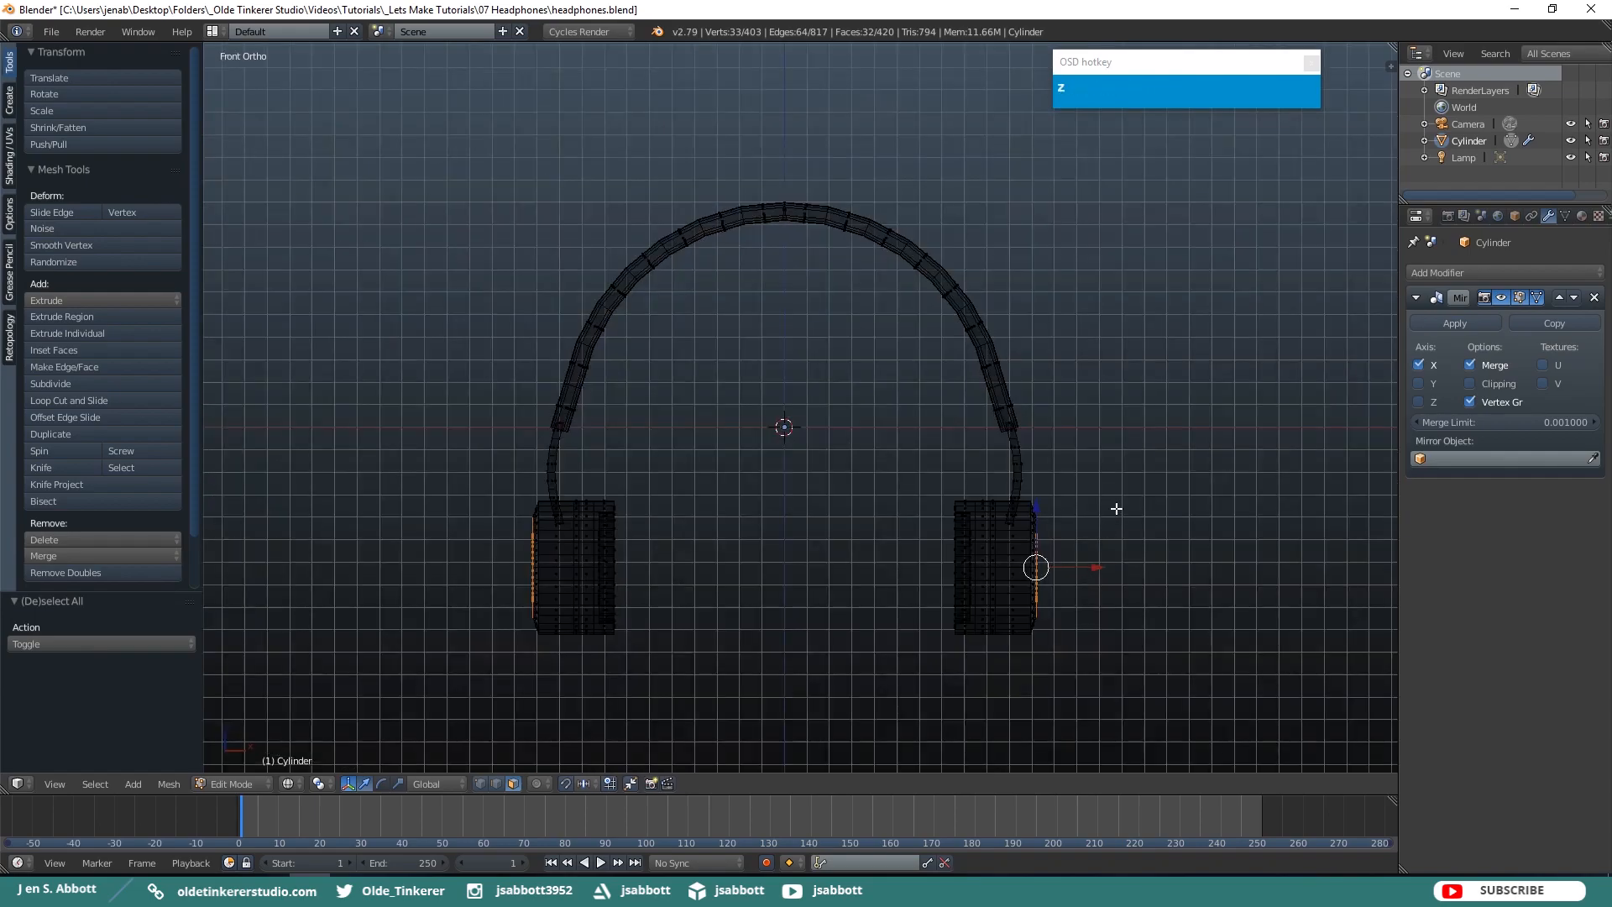
key(e)
key(x)
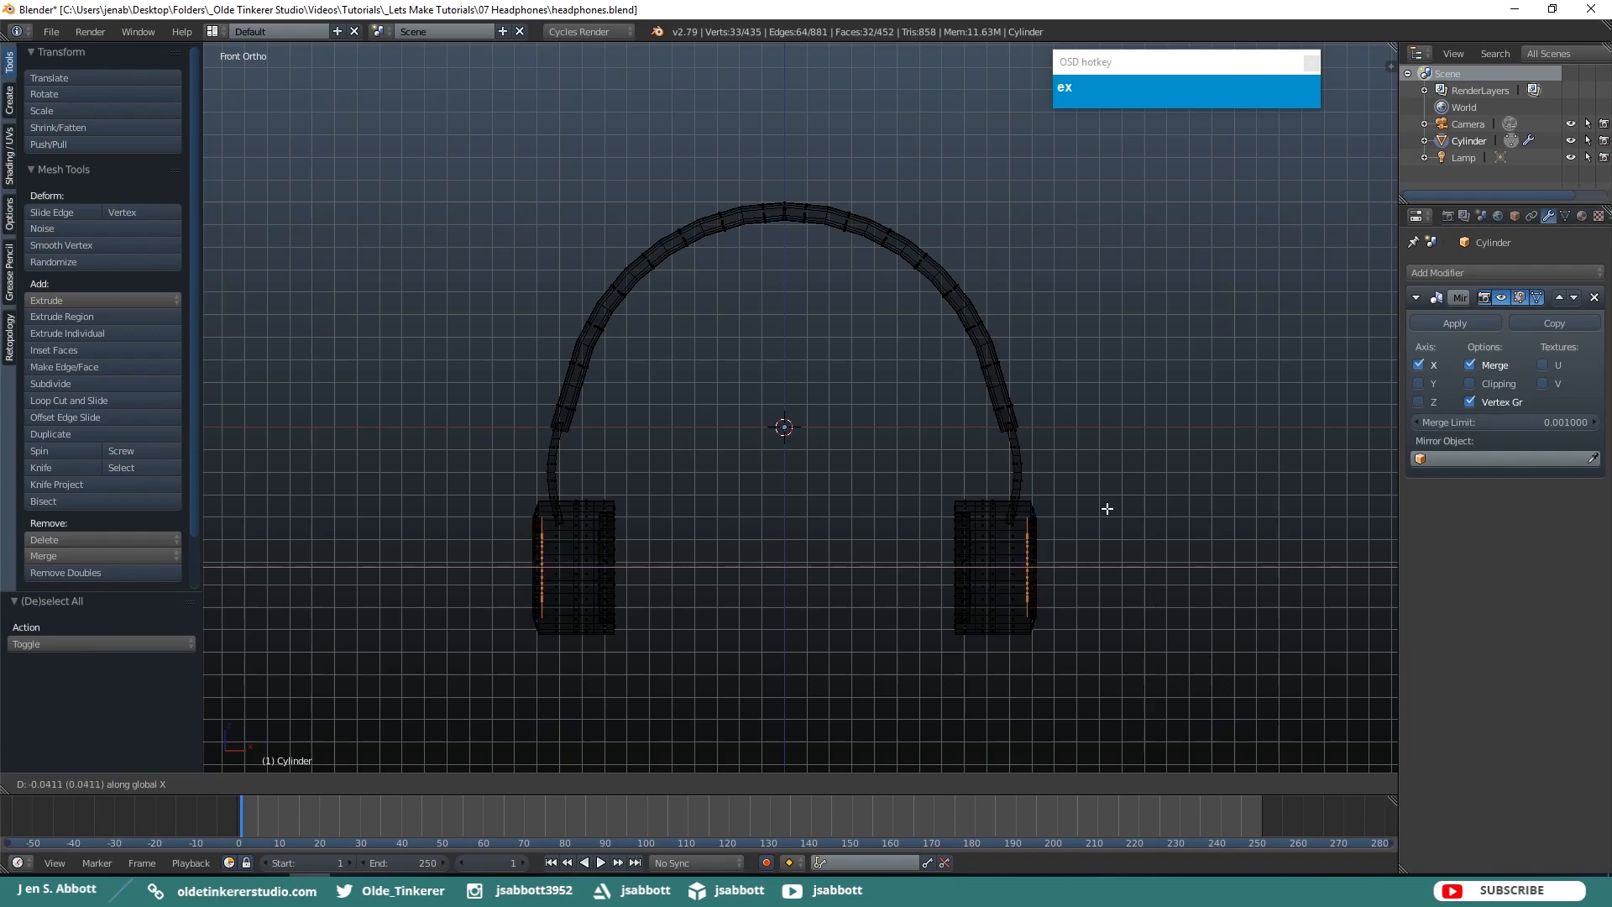
click(1107, 509)
key(z)
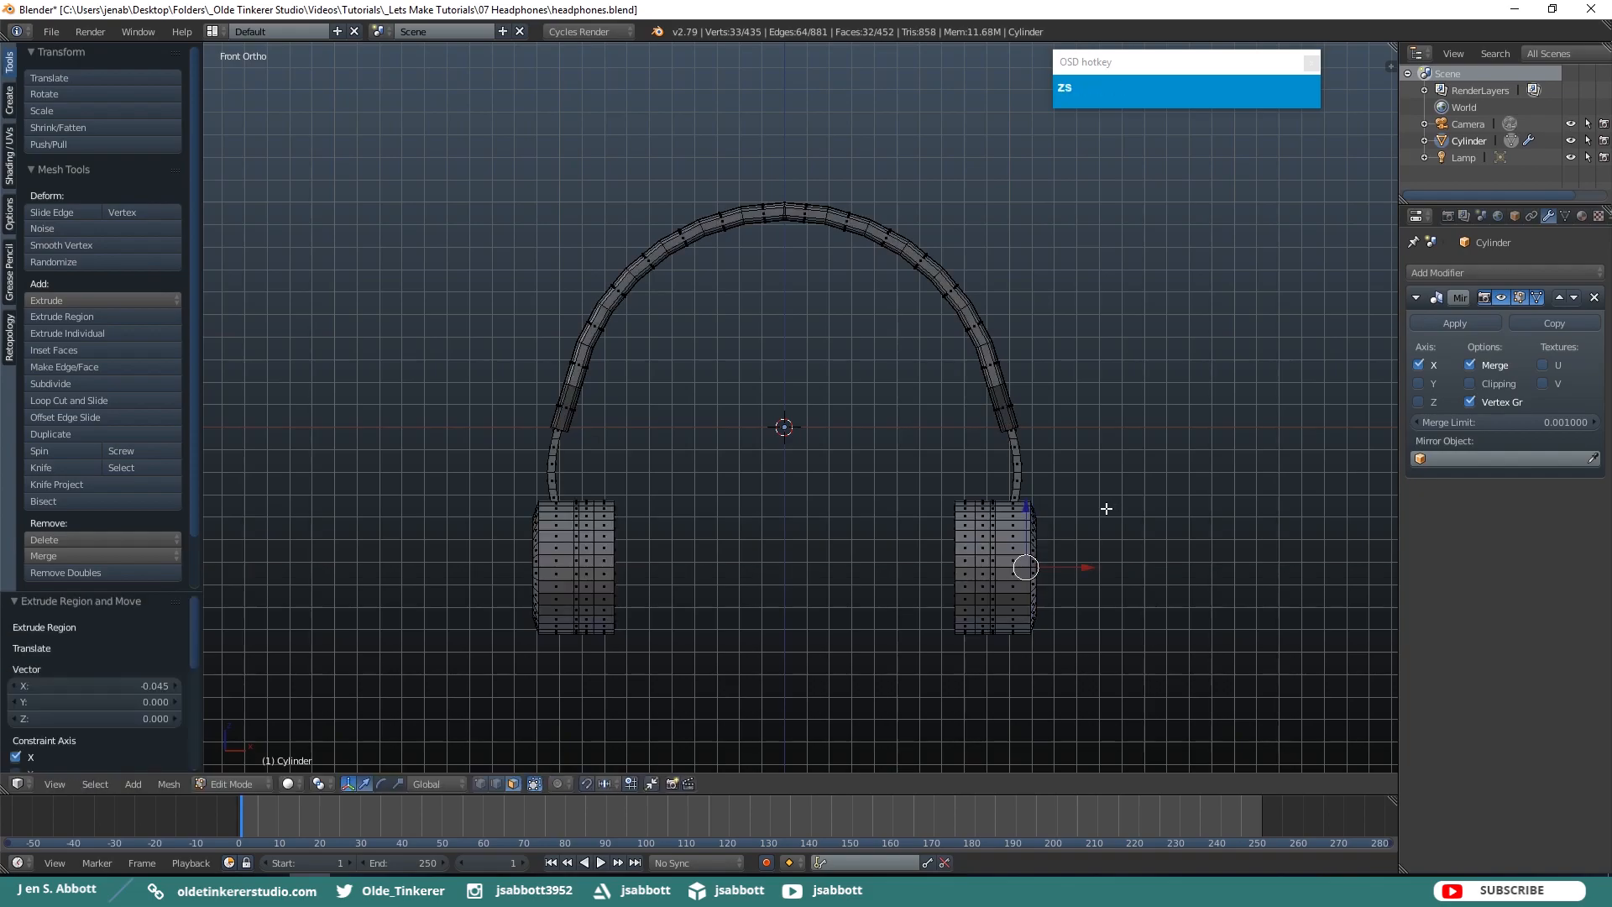
key(s)
right_click(1105, 490)
middle_drag(1115, 486, 1143, 511)
key(a)
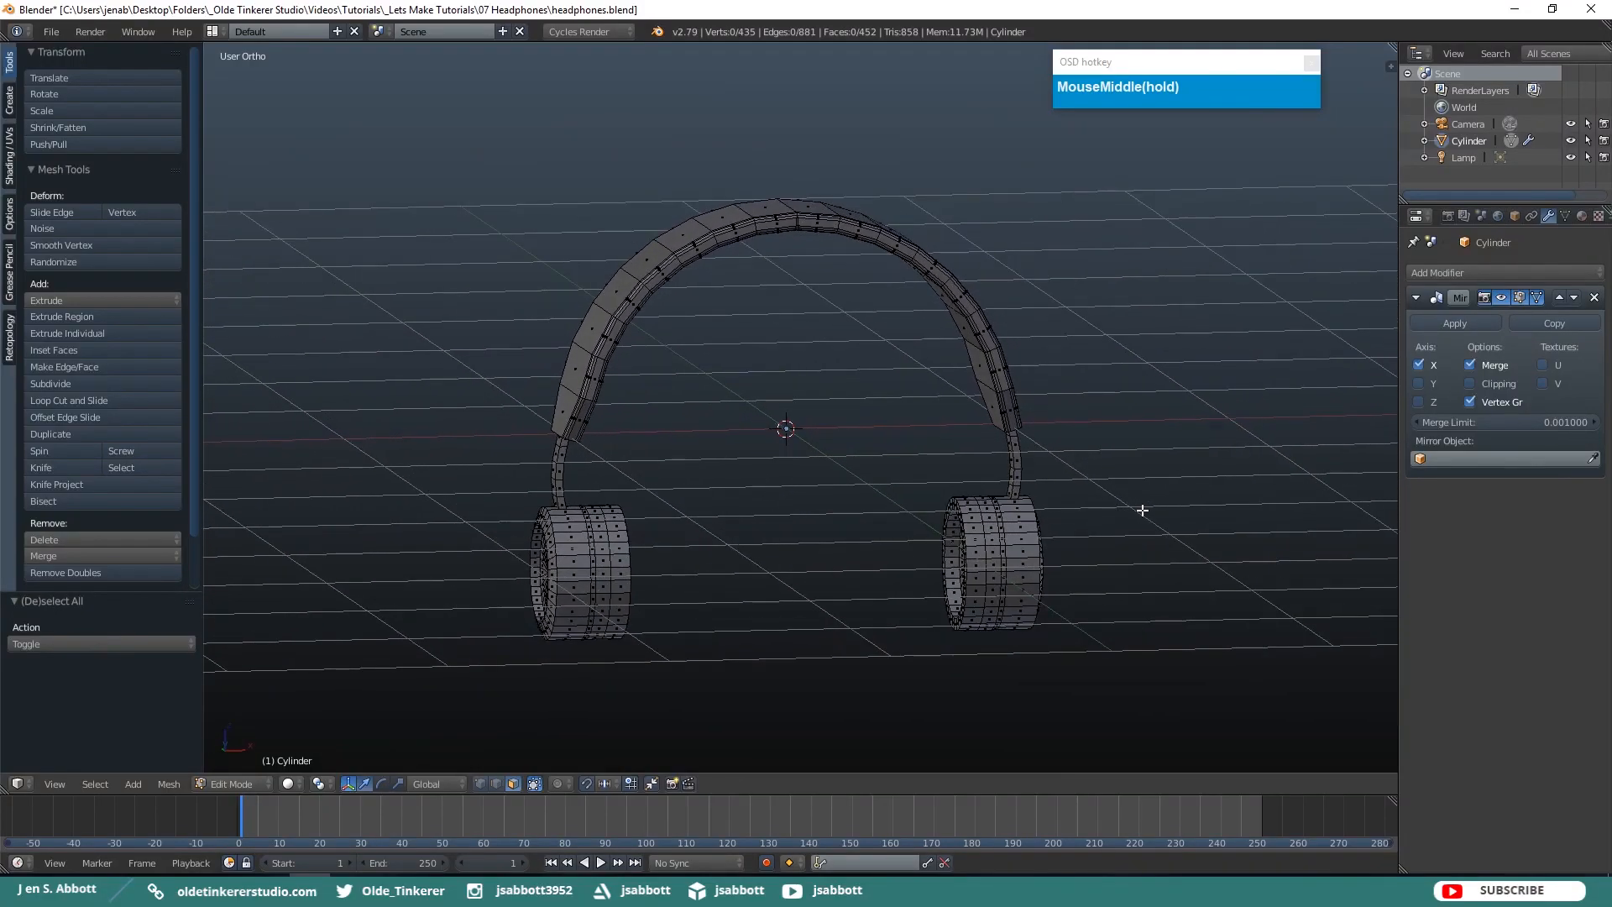
key(KP_1)
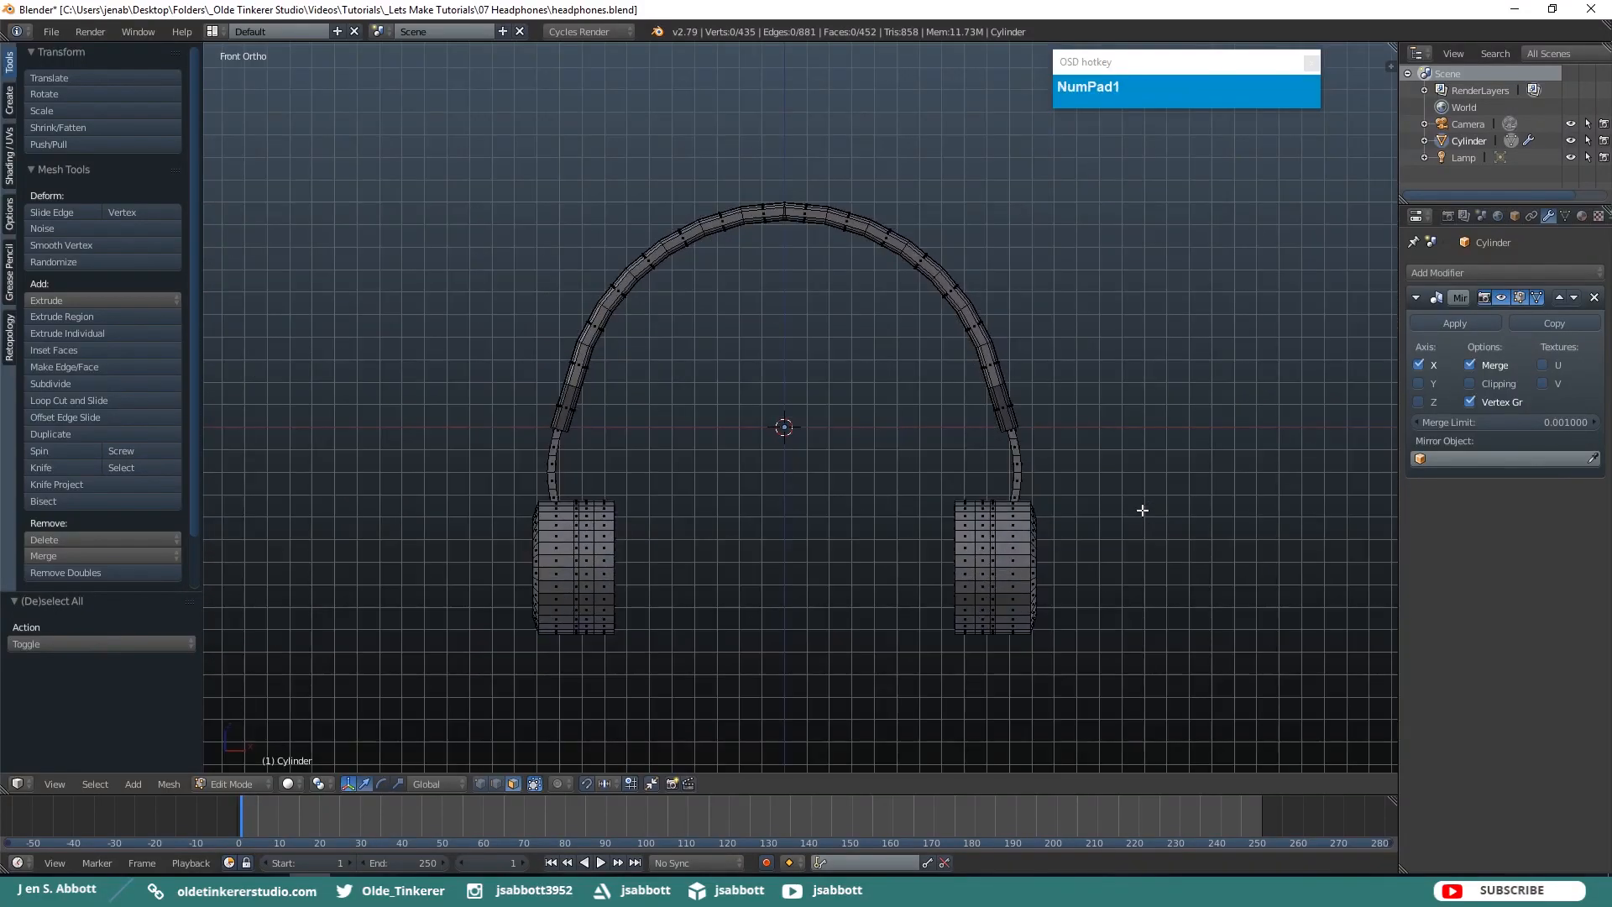
Select the two adjacent faces on top of the ear cup directly beneath the side strip.
middle_drag(1114, 467, 980, 537)
key(KP_3)
right_click(786, 506)
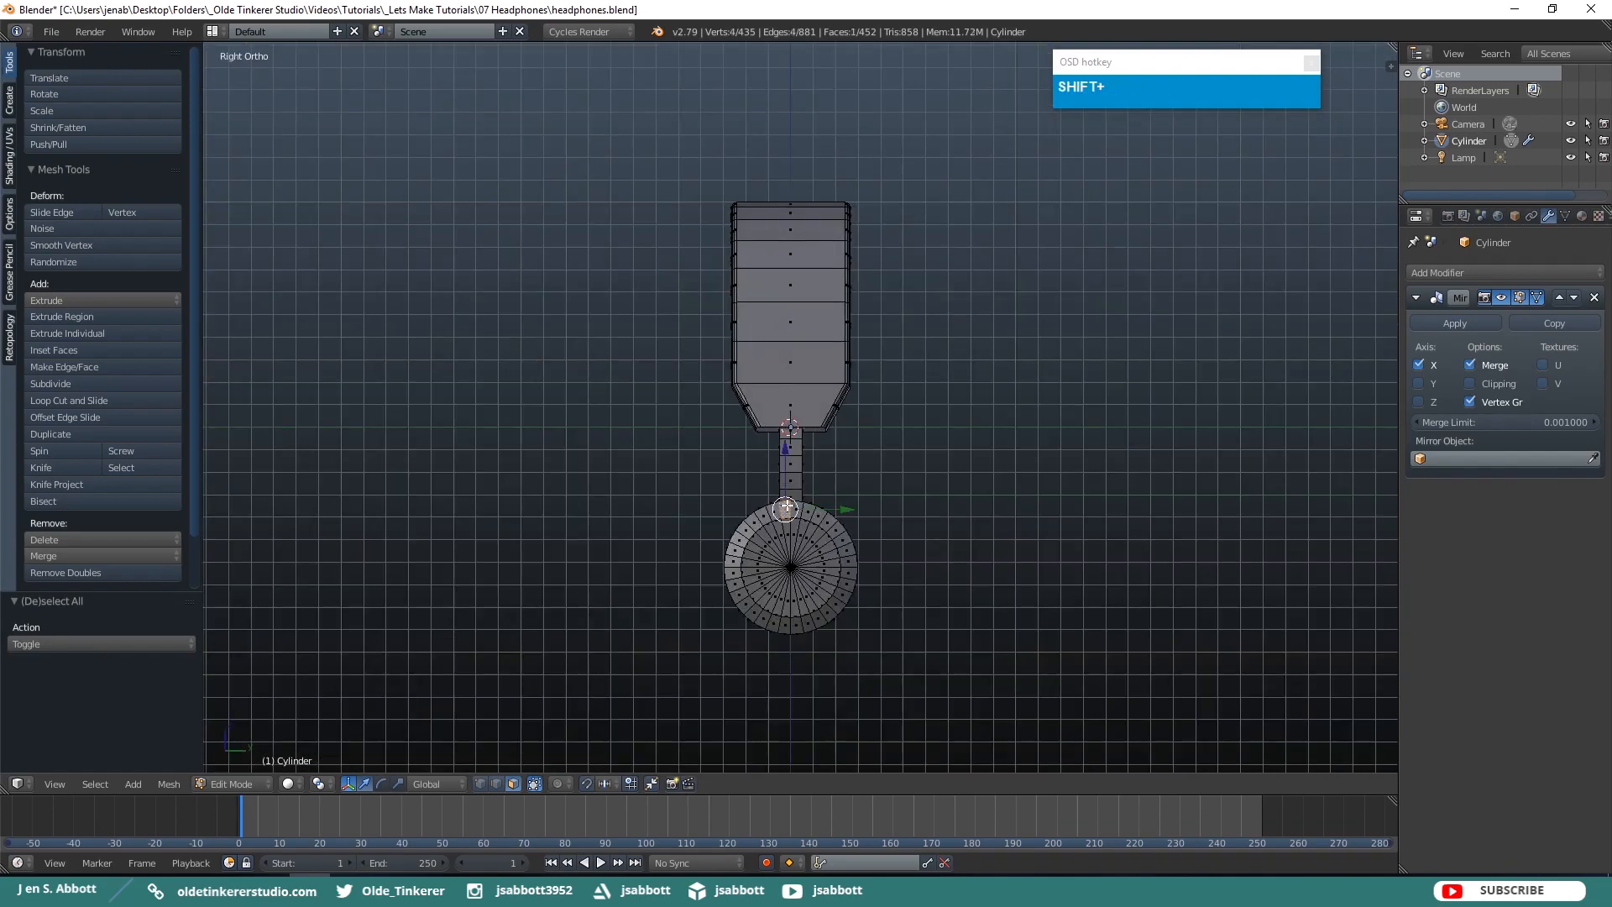
shift+right_click(789, 504)
middle_drag(798, 494, 821, 585)
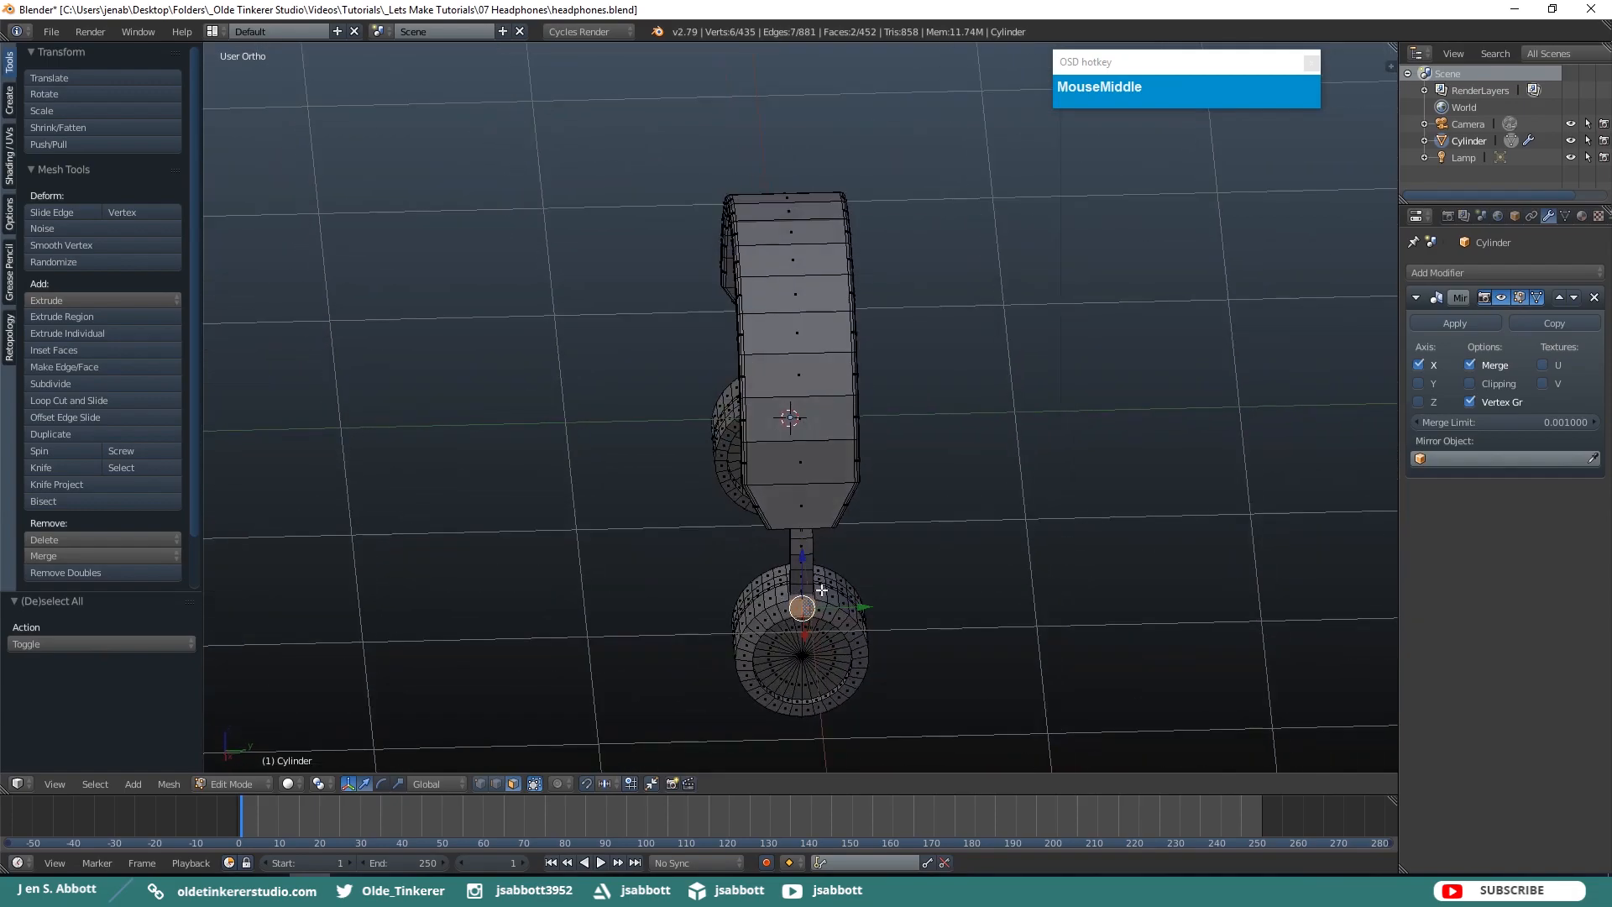
right_click(804, 592)
shift+right_click(800, 593)
middle_drag(799, 594, 1028, 557)
key(KP_1)
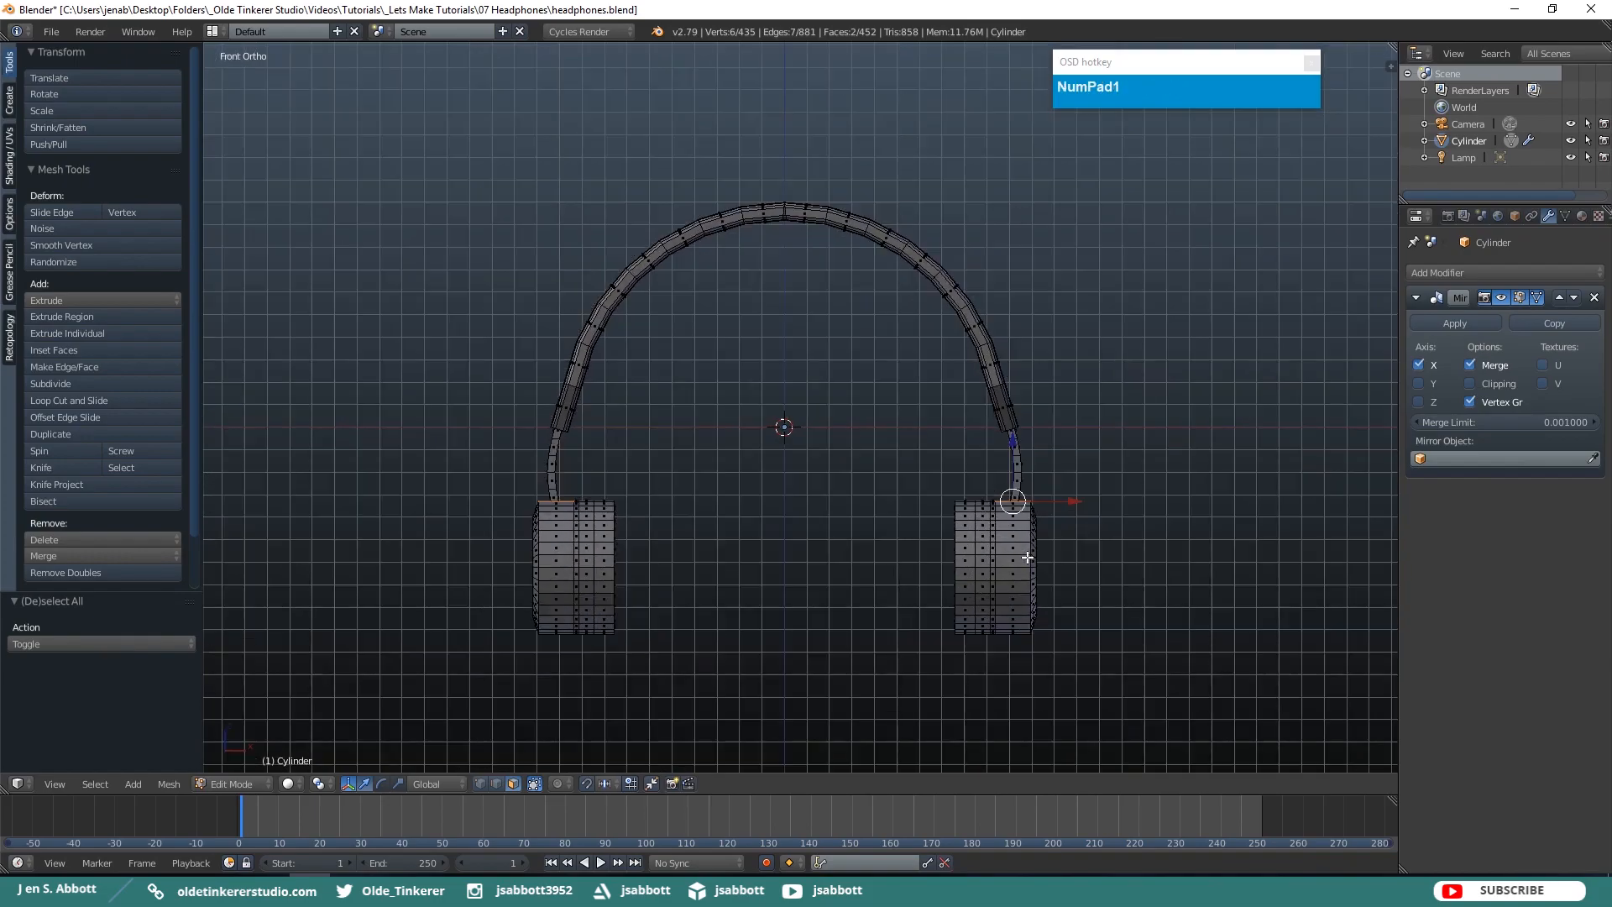
Extrude the two top faces of the ear cup upward by about 0.108 around the side strip.
key(ctrl+z)
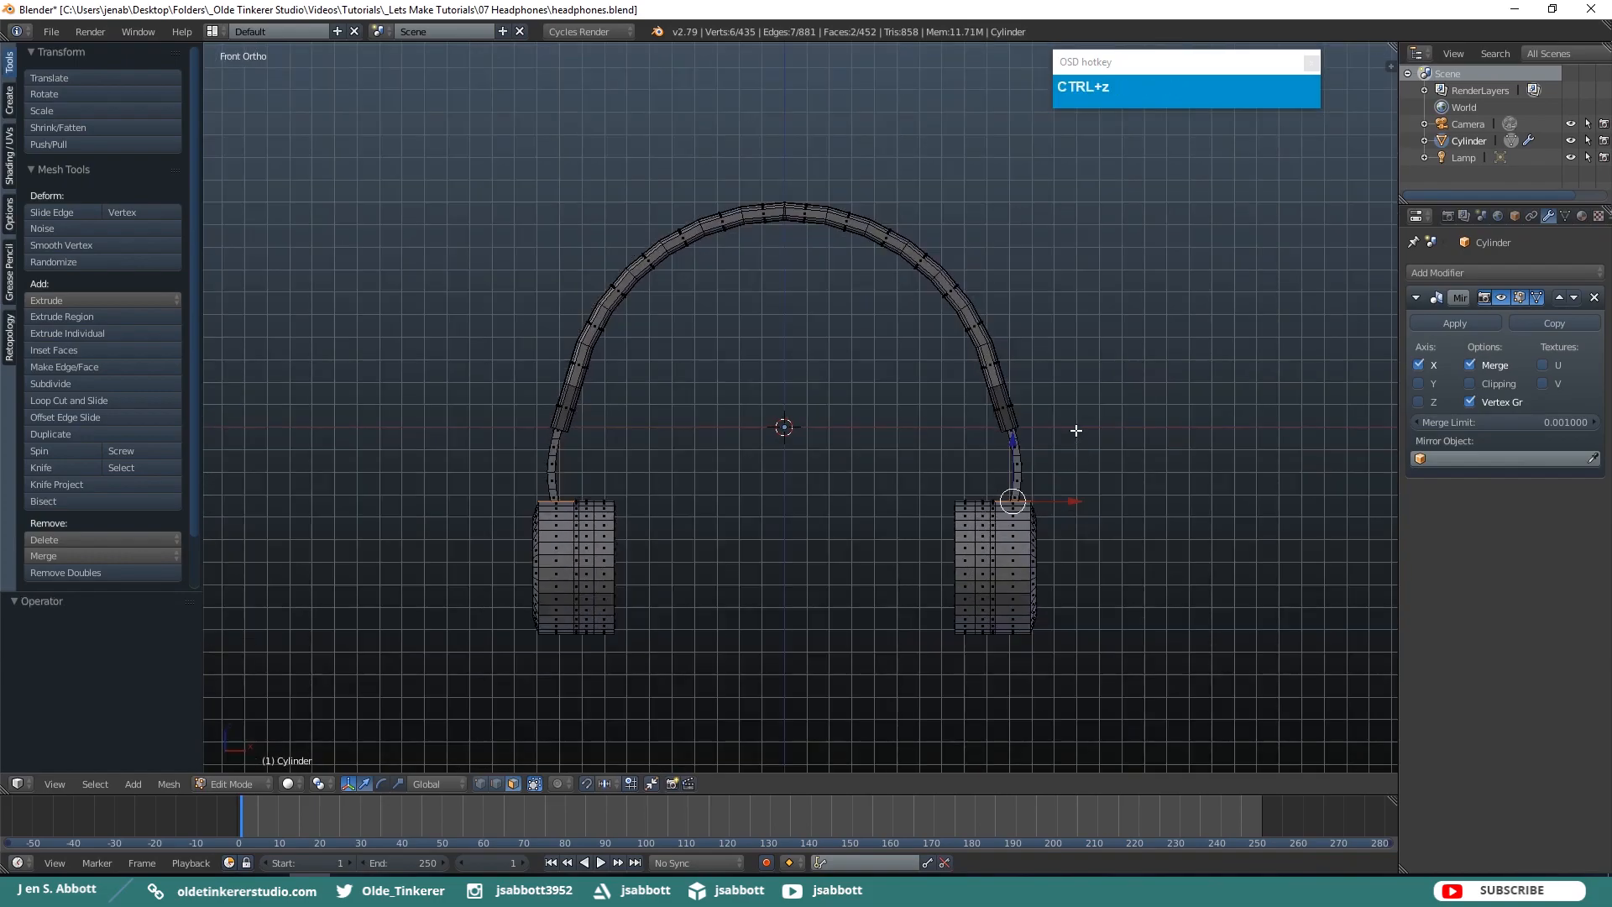
key(e)
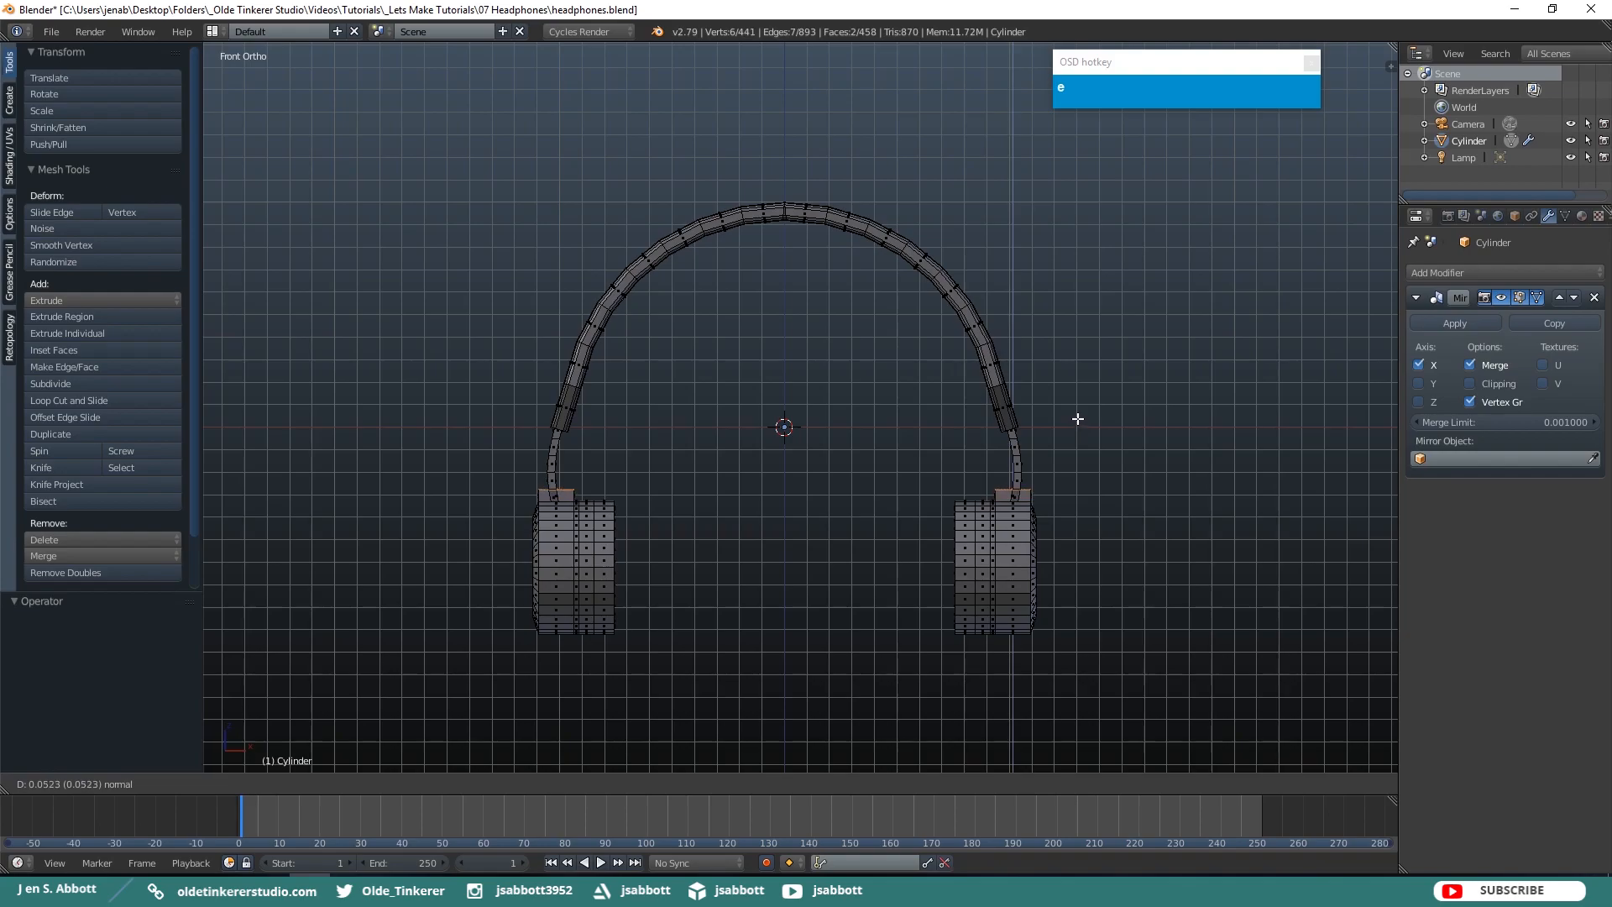
click(1078, 407)
Scale the top faces of the extruded connector block to about 0.741 along X and about 1.190 along Y.
middle_drag(1126, 424, 1026, 500)
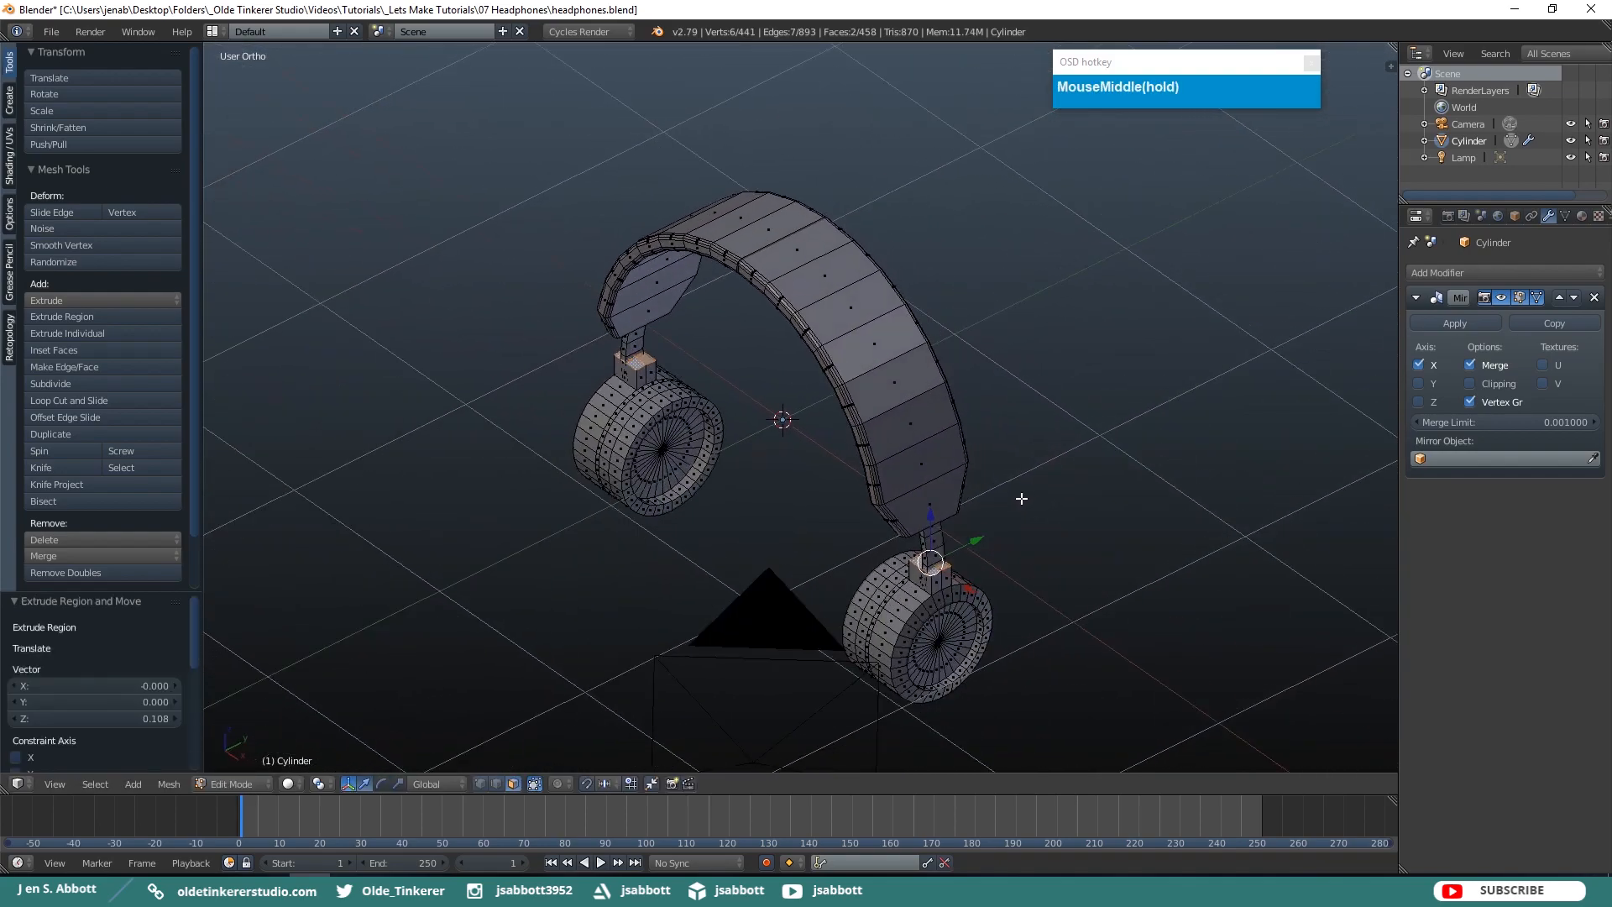
scroll(1033, 541, up, 2)
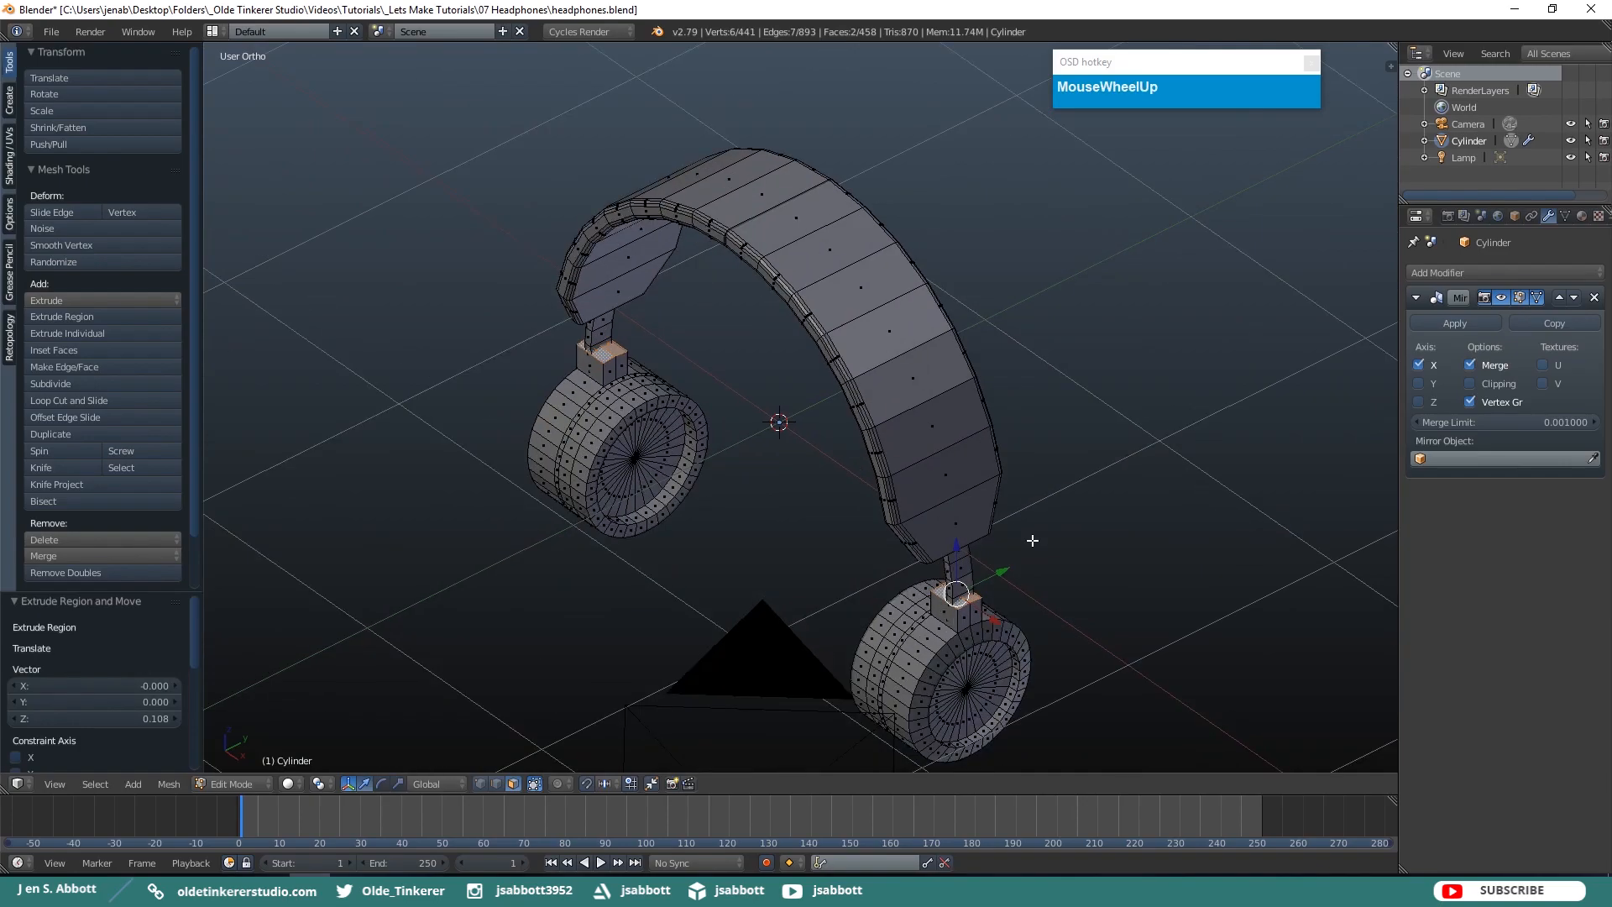
key(s)
key(x)
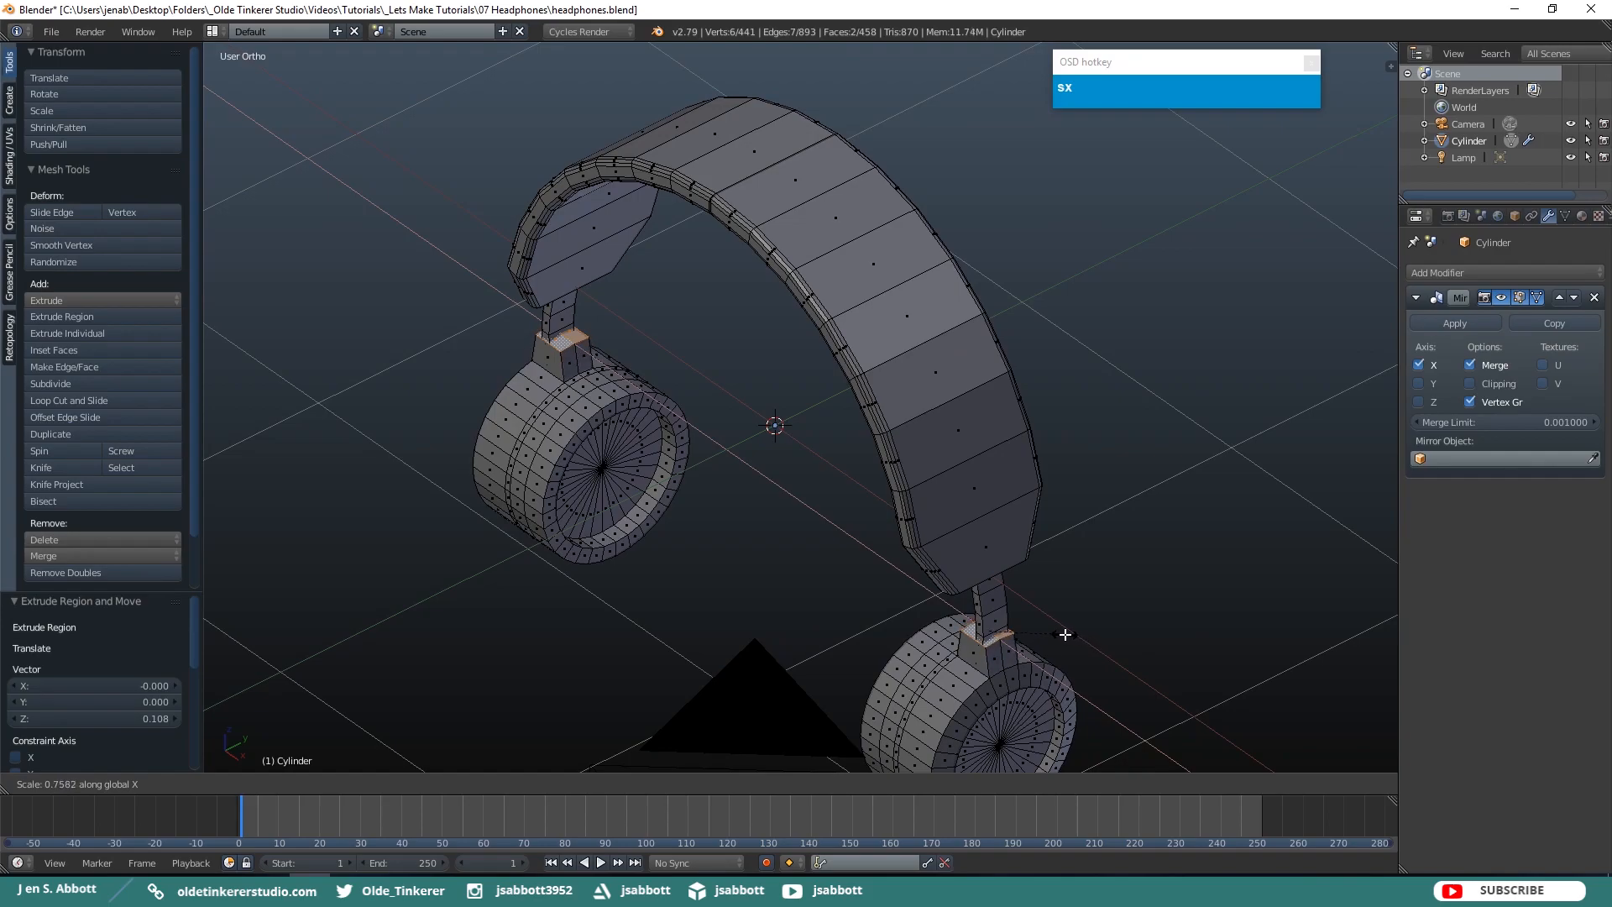
click(1063, 634)
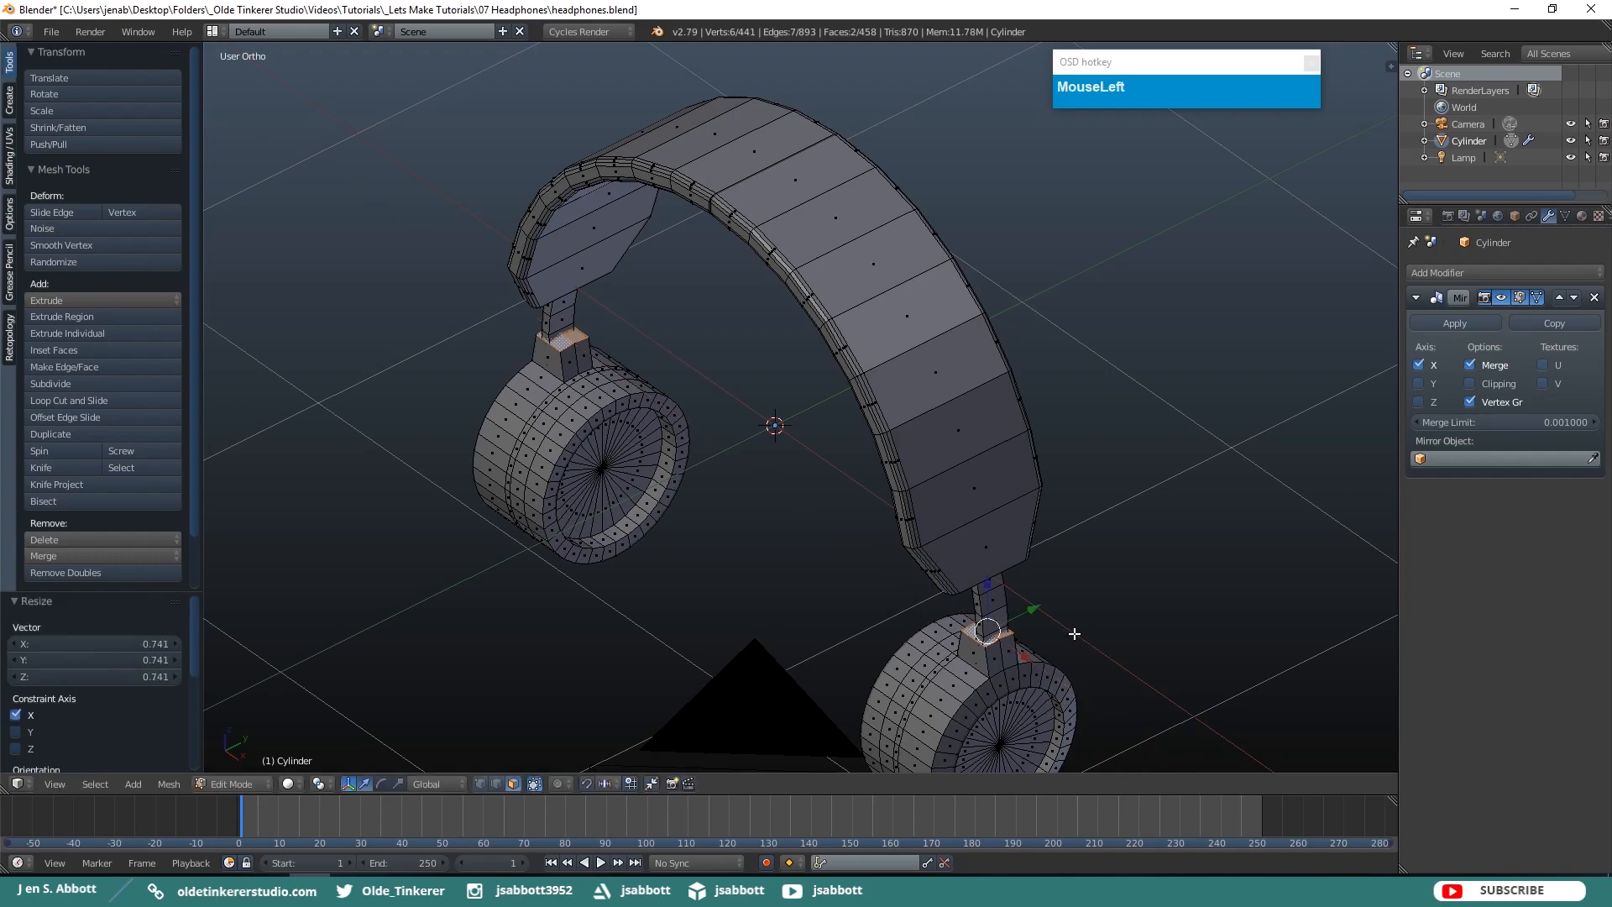
key(s)
key(y)
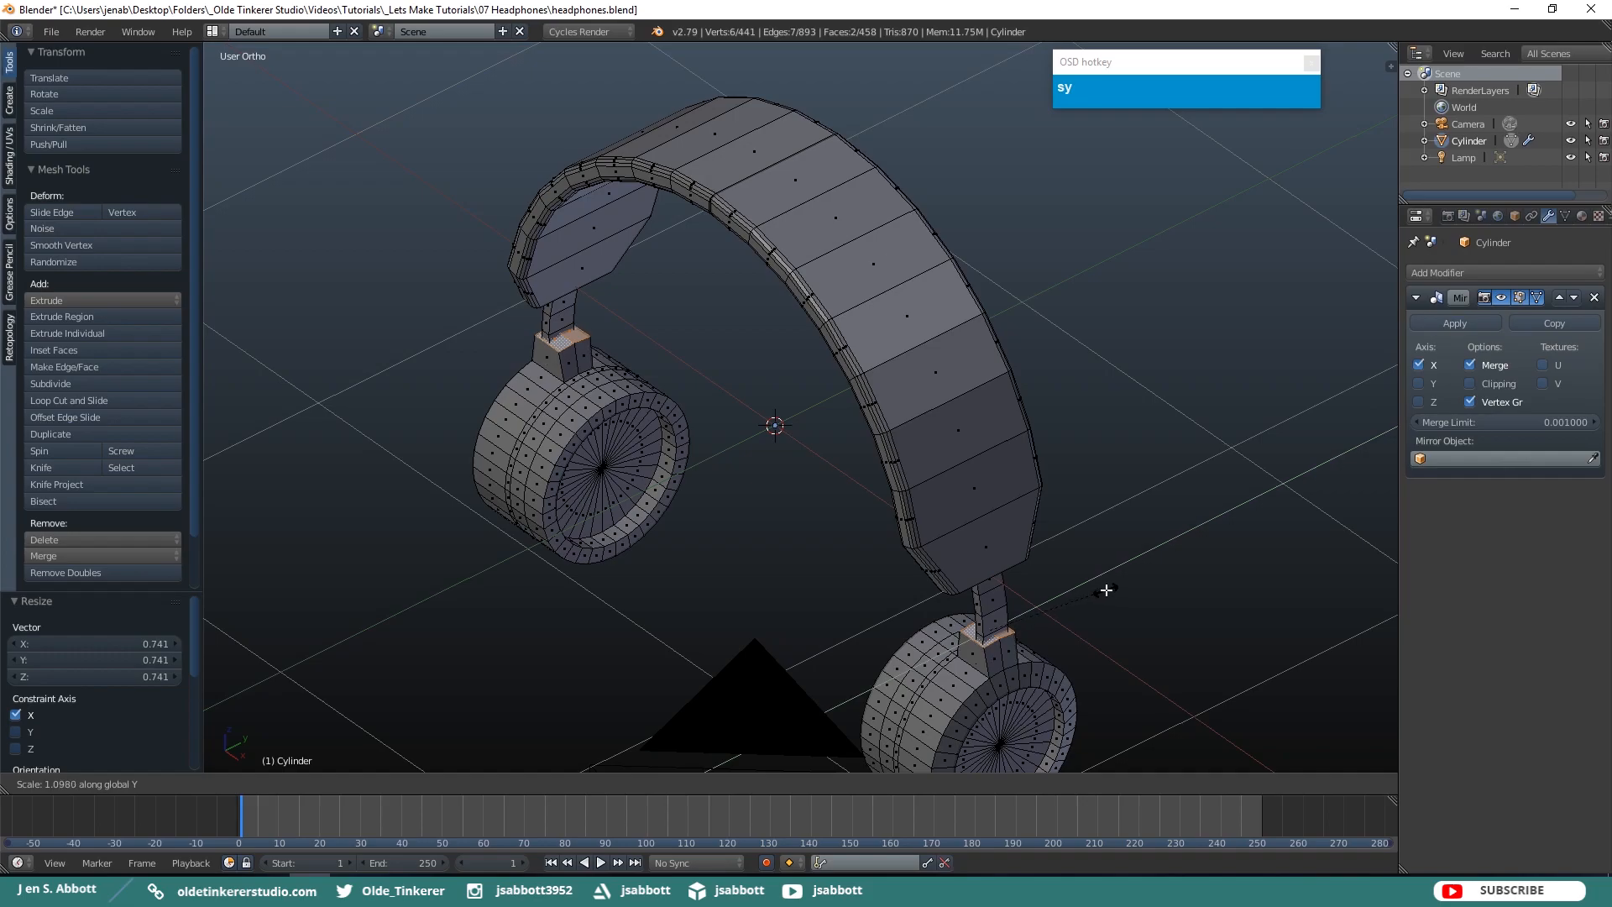
click(1115, 588)
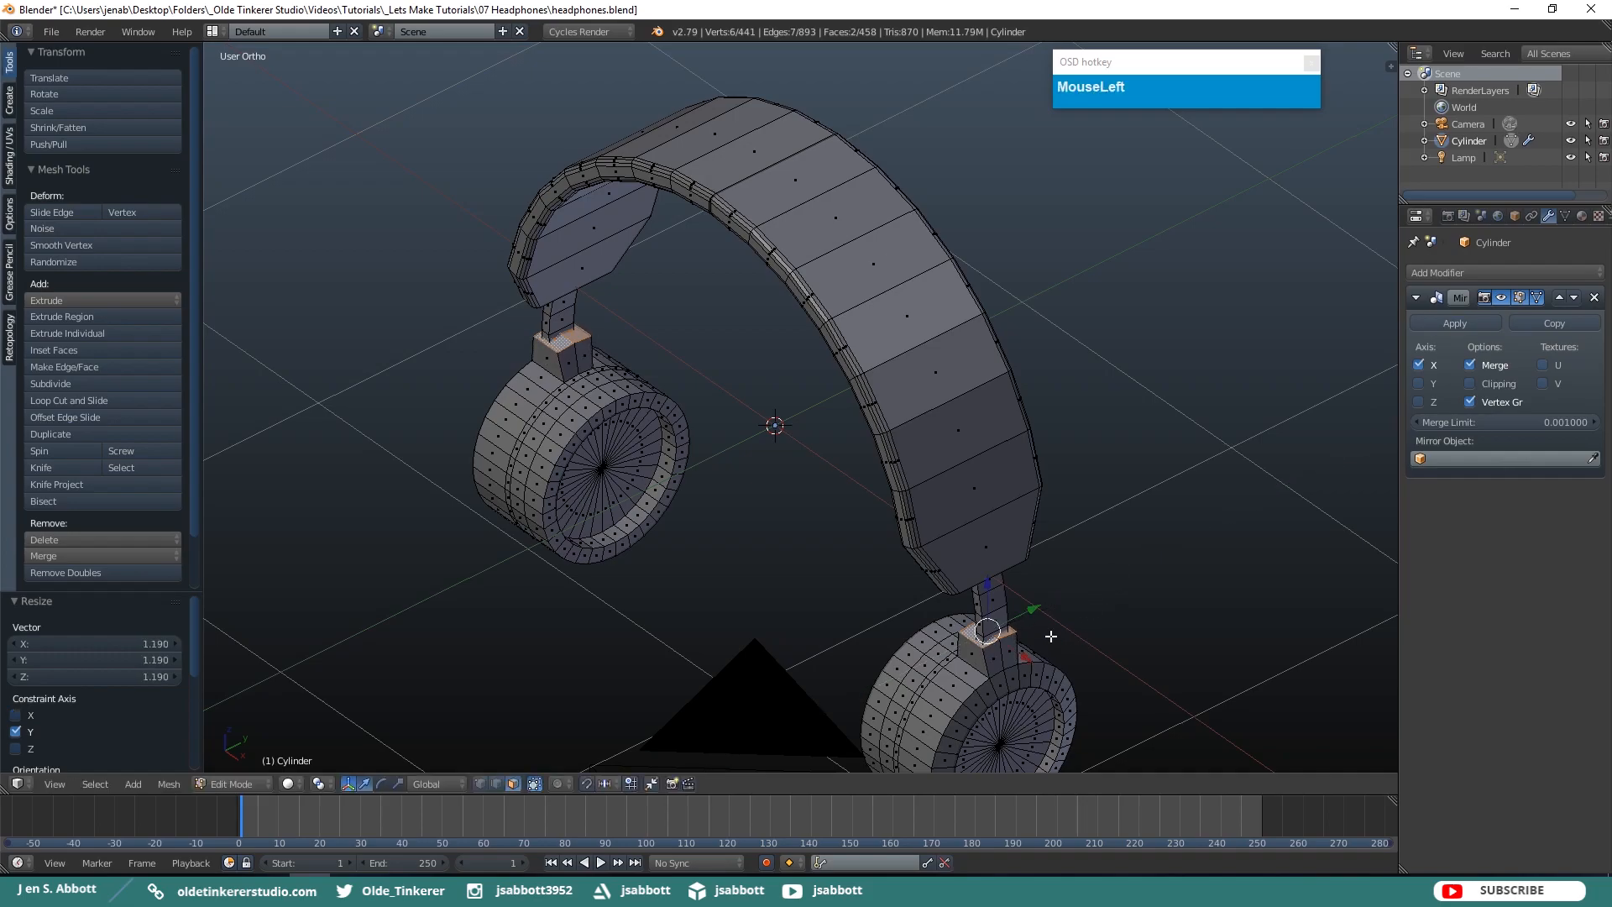
Select one whole ear cup with its connector block and lower it by about 0.174 along Z in front view.
key(a)
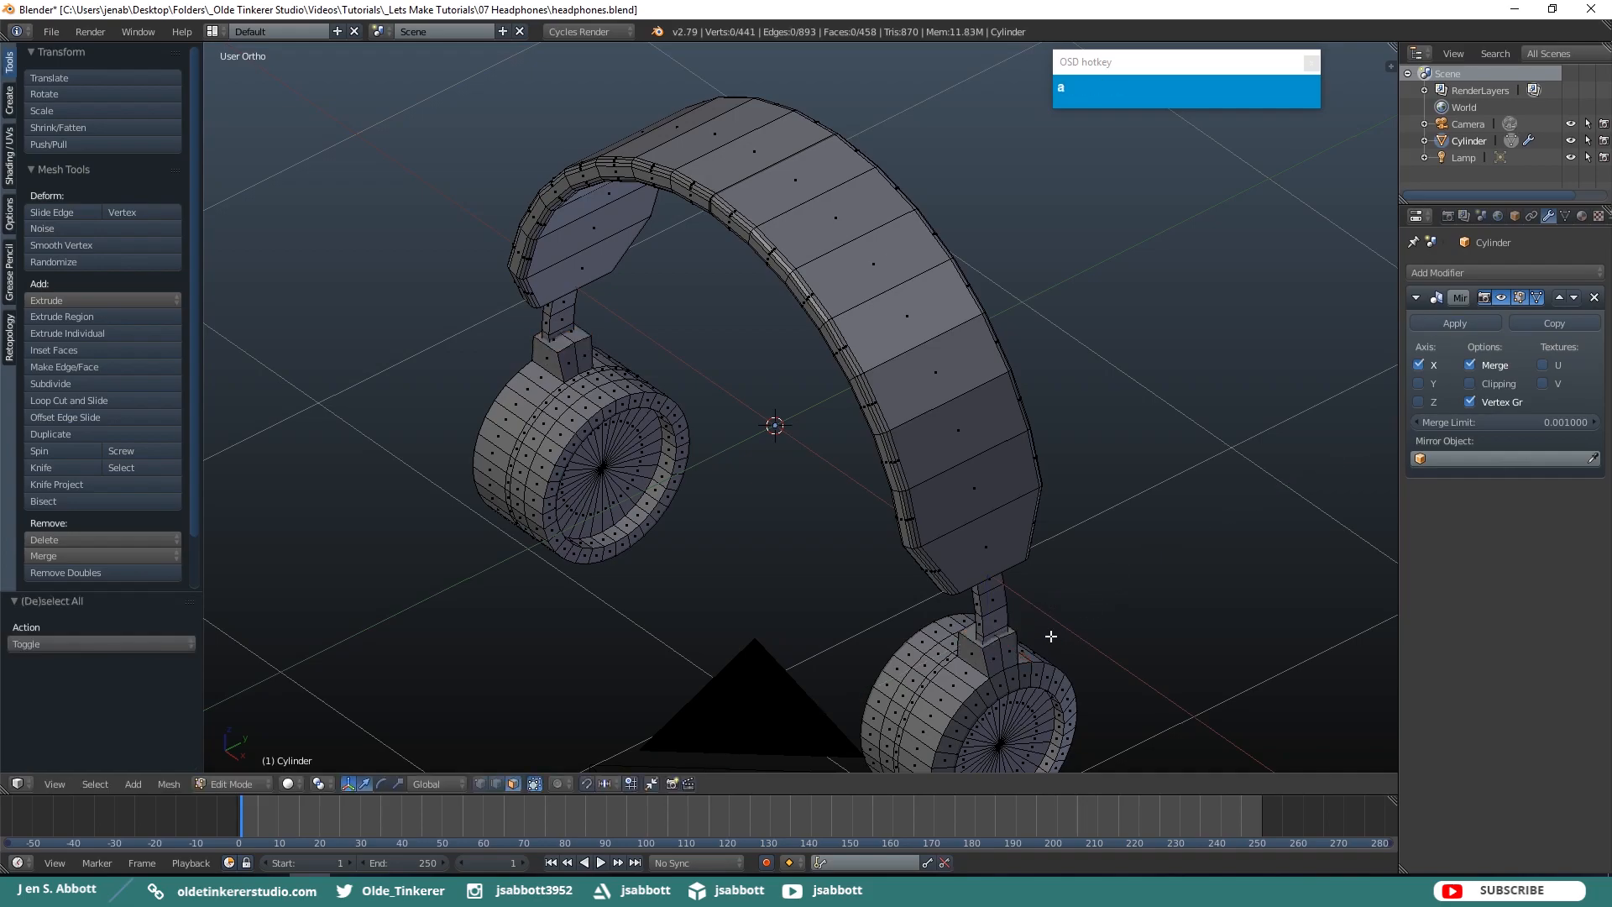
click(1050, 655)
key(l)
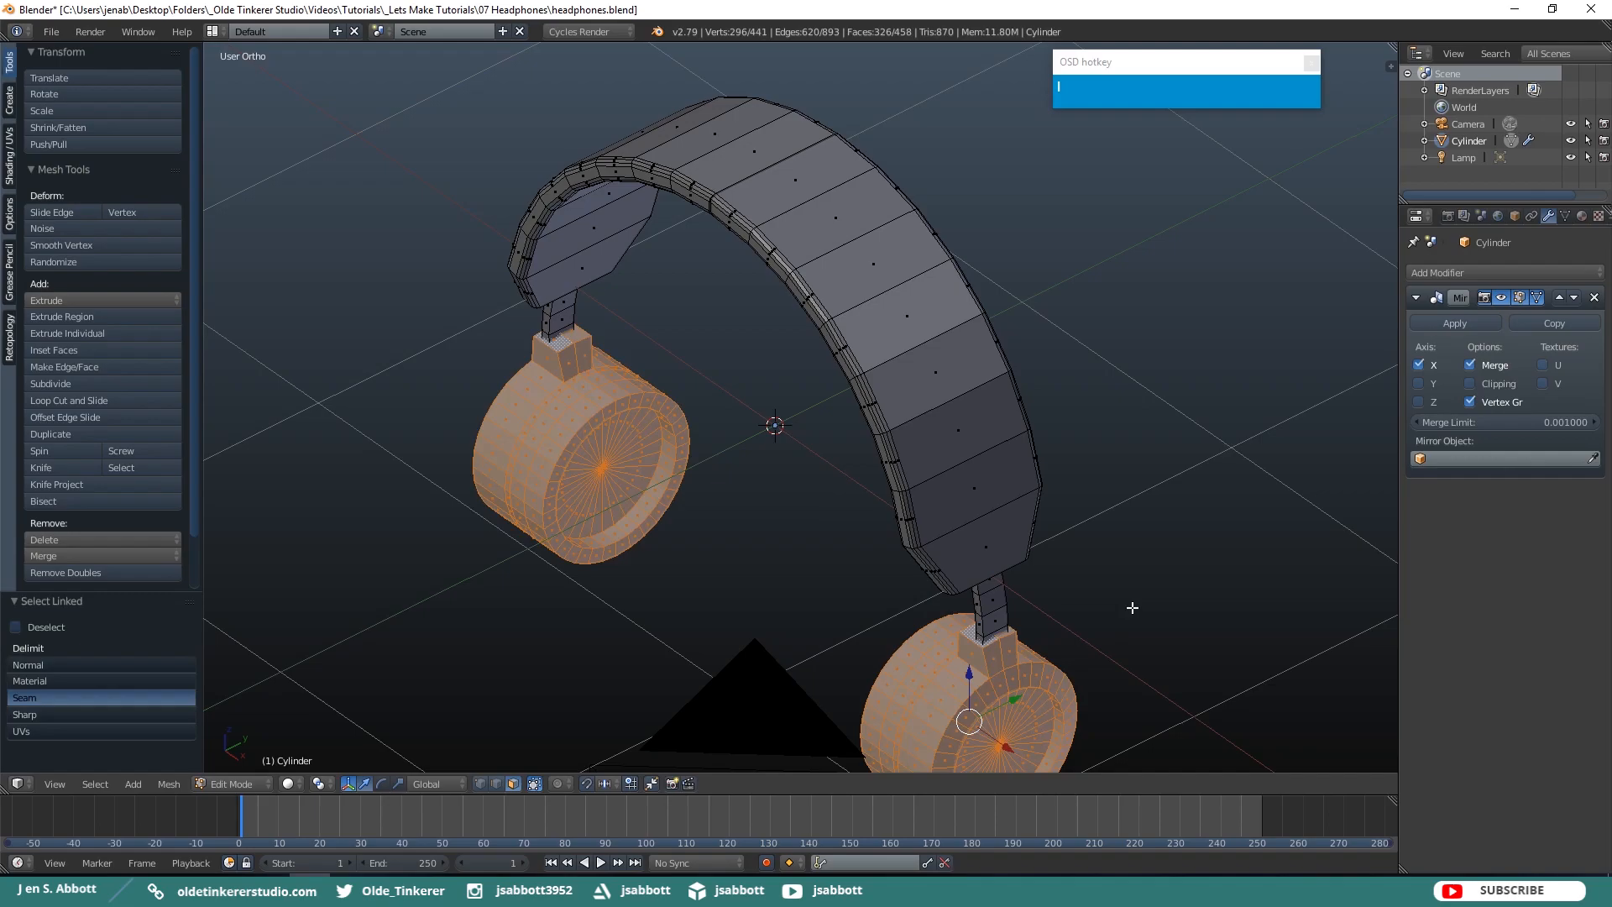
key(KP_1)
drag(1116, 546, 1076, 633)
Rotate the ear cup about 7° around Y and shift it about -0.070 along X and 0.031 along Z.
key(r)
key(y)
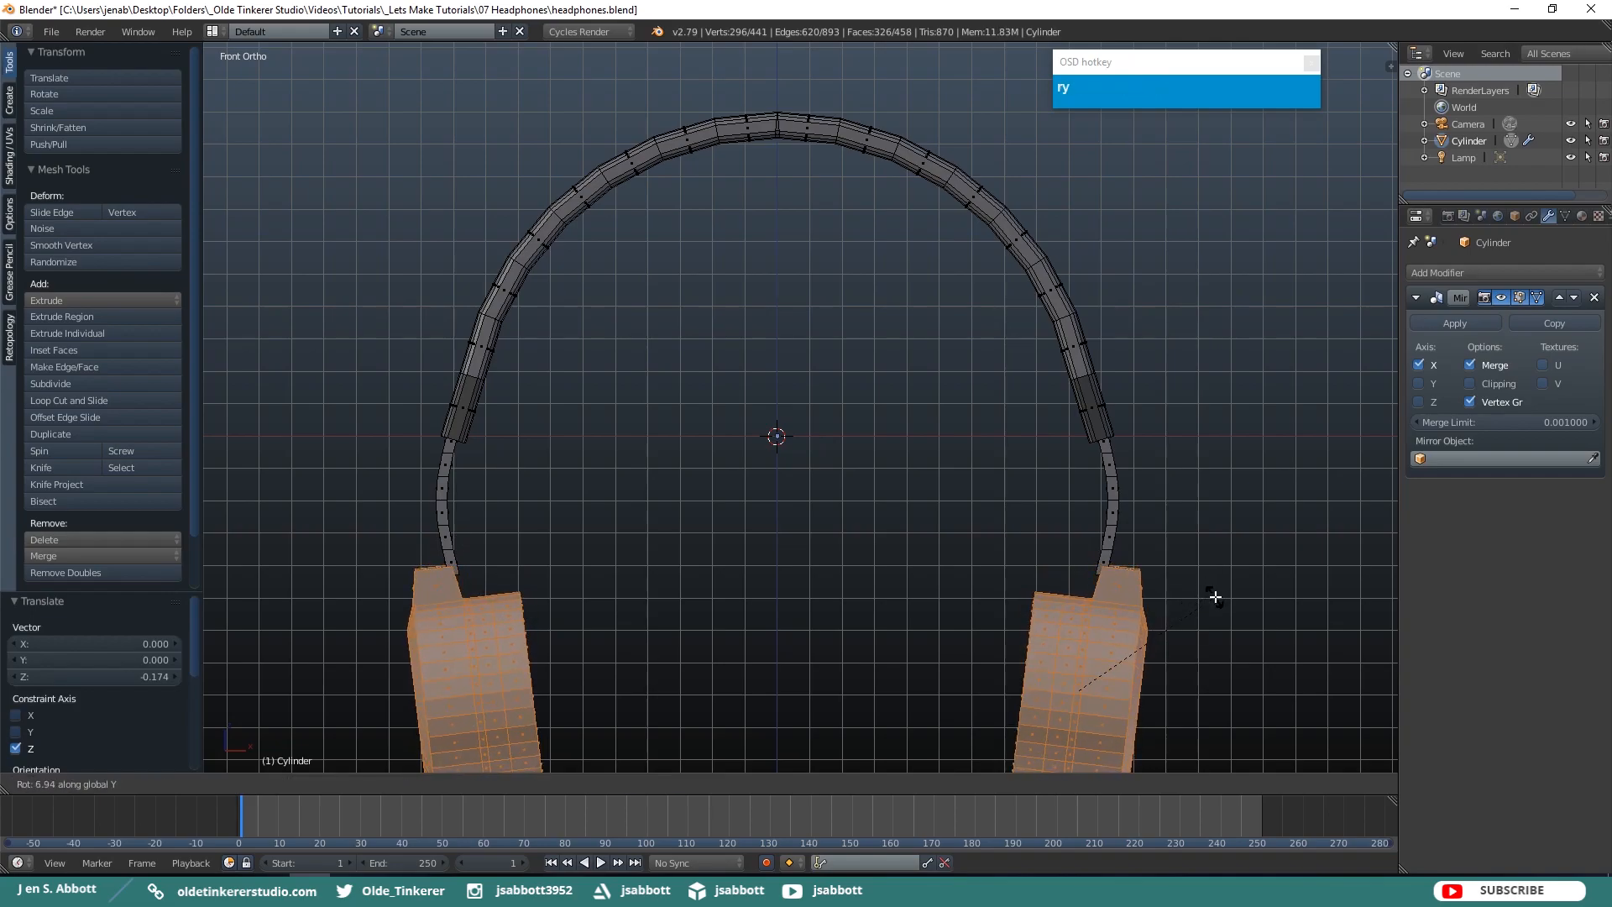
click(1216, 605)
drag(1077, 682, 1147, 670)
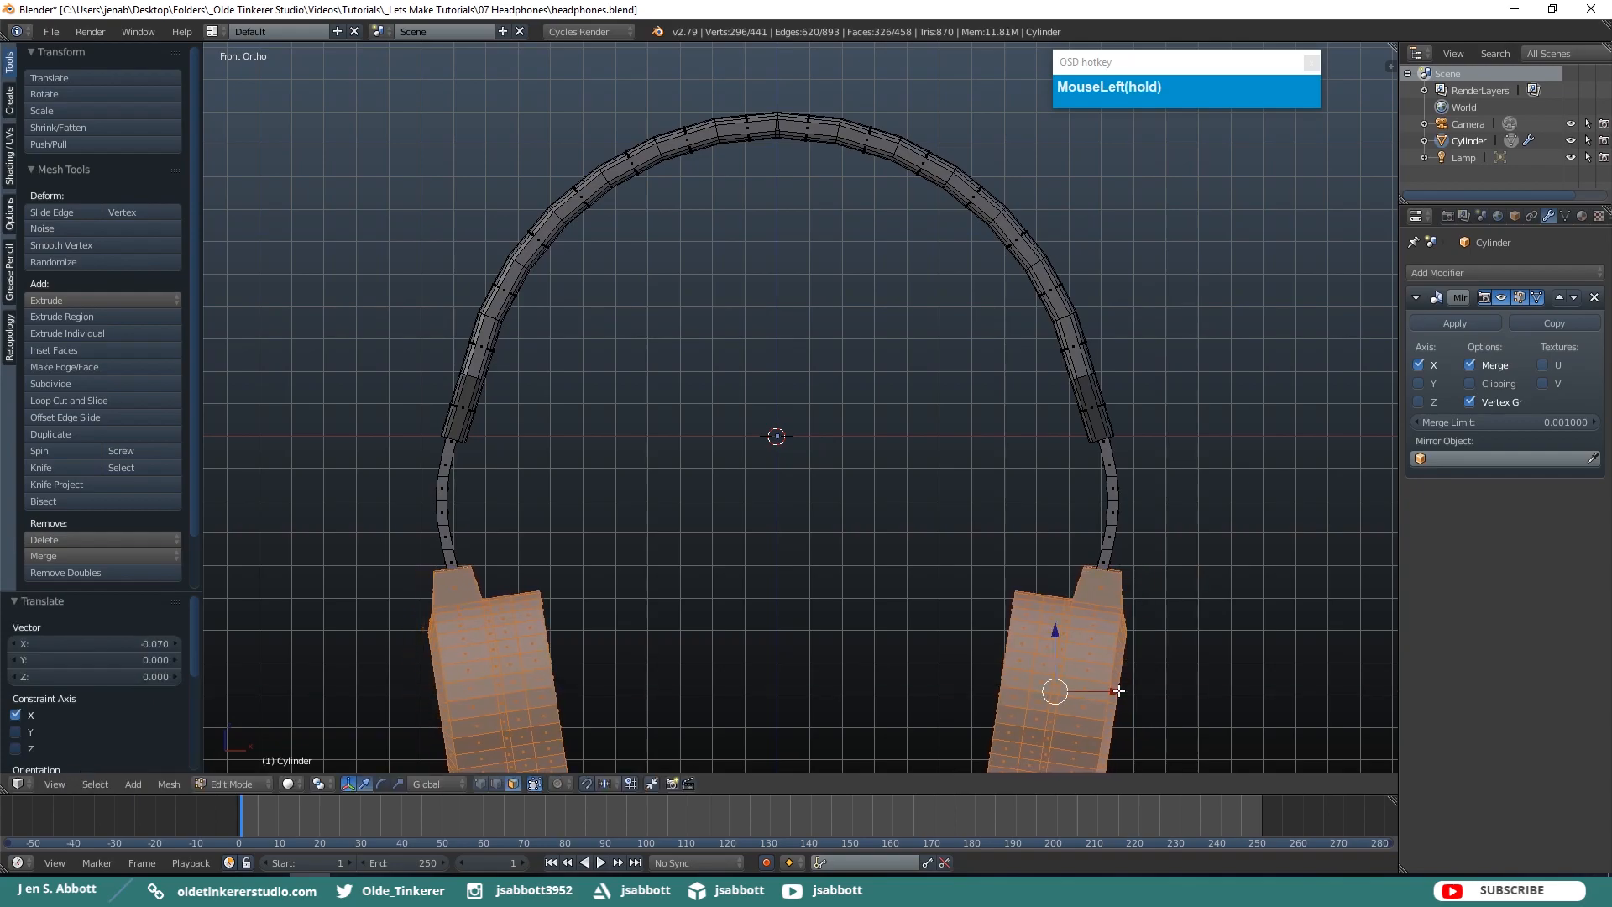
drag(1055, 632, 1056, 621)
scroll(932, 454, down, 2)
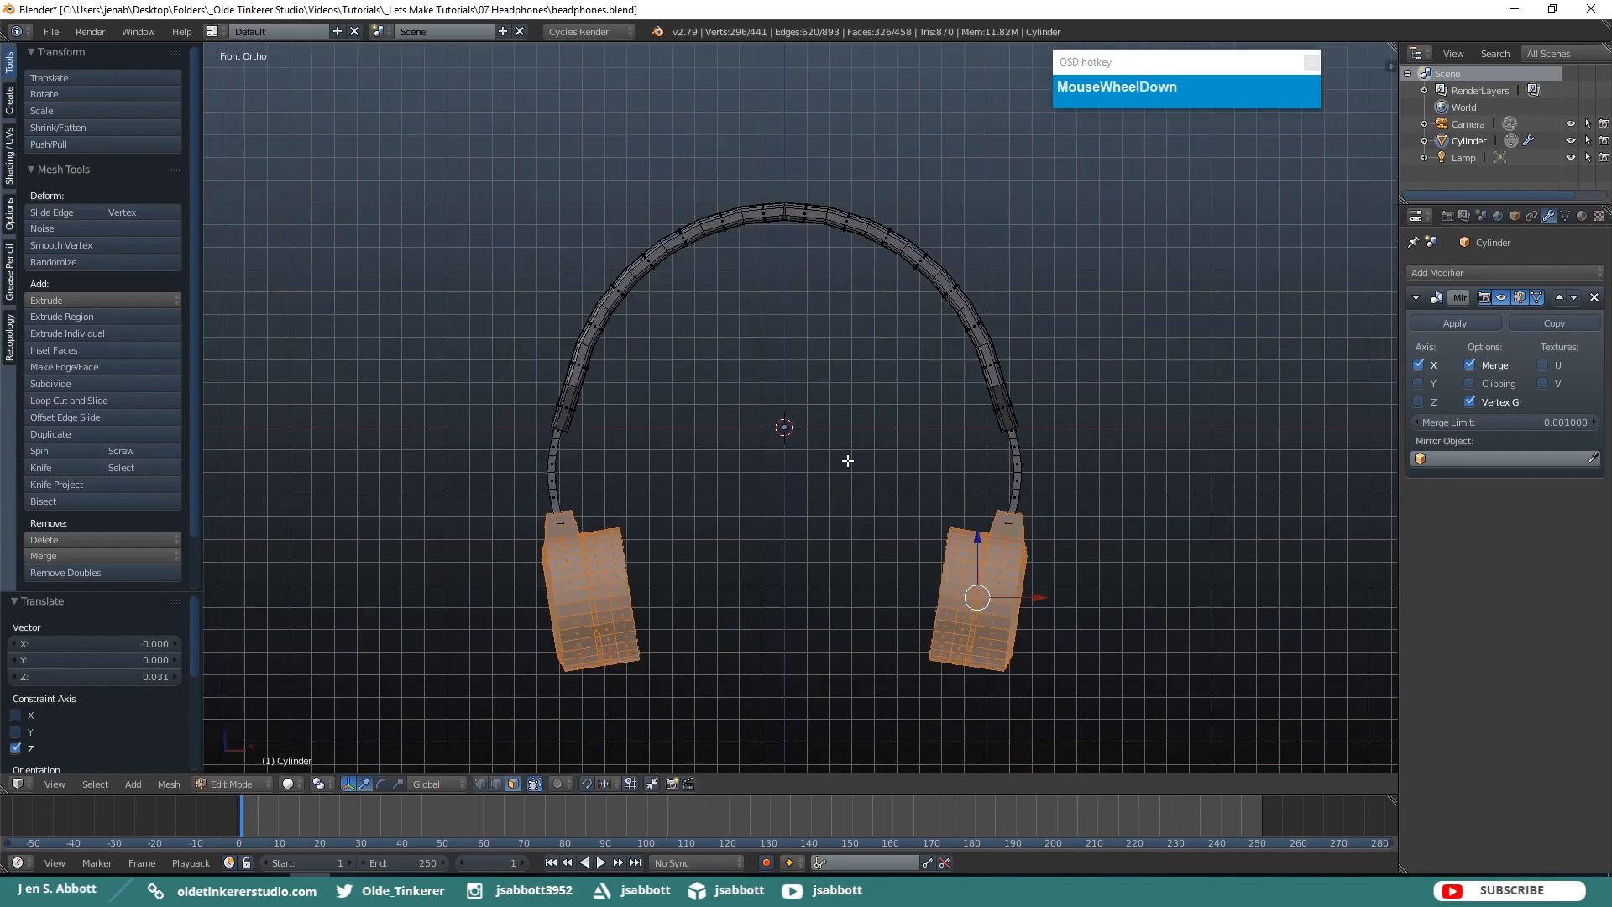
Clear the selection, return to Object Mode and apply the Mirror modifier to the headphones.
key(a)
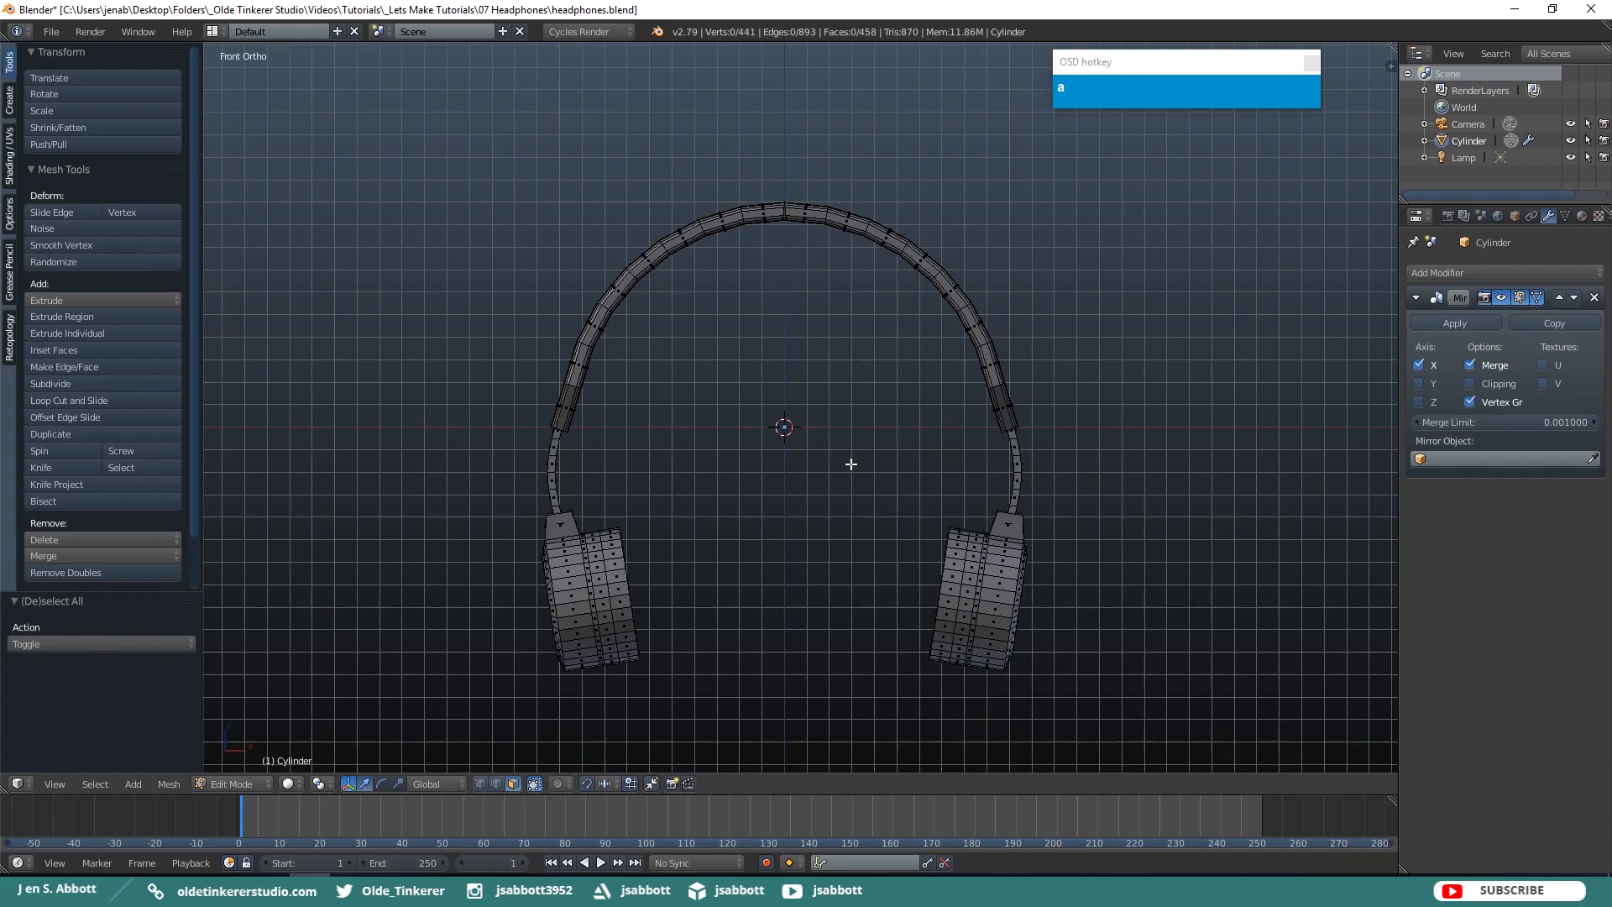
key(Tab)
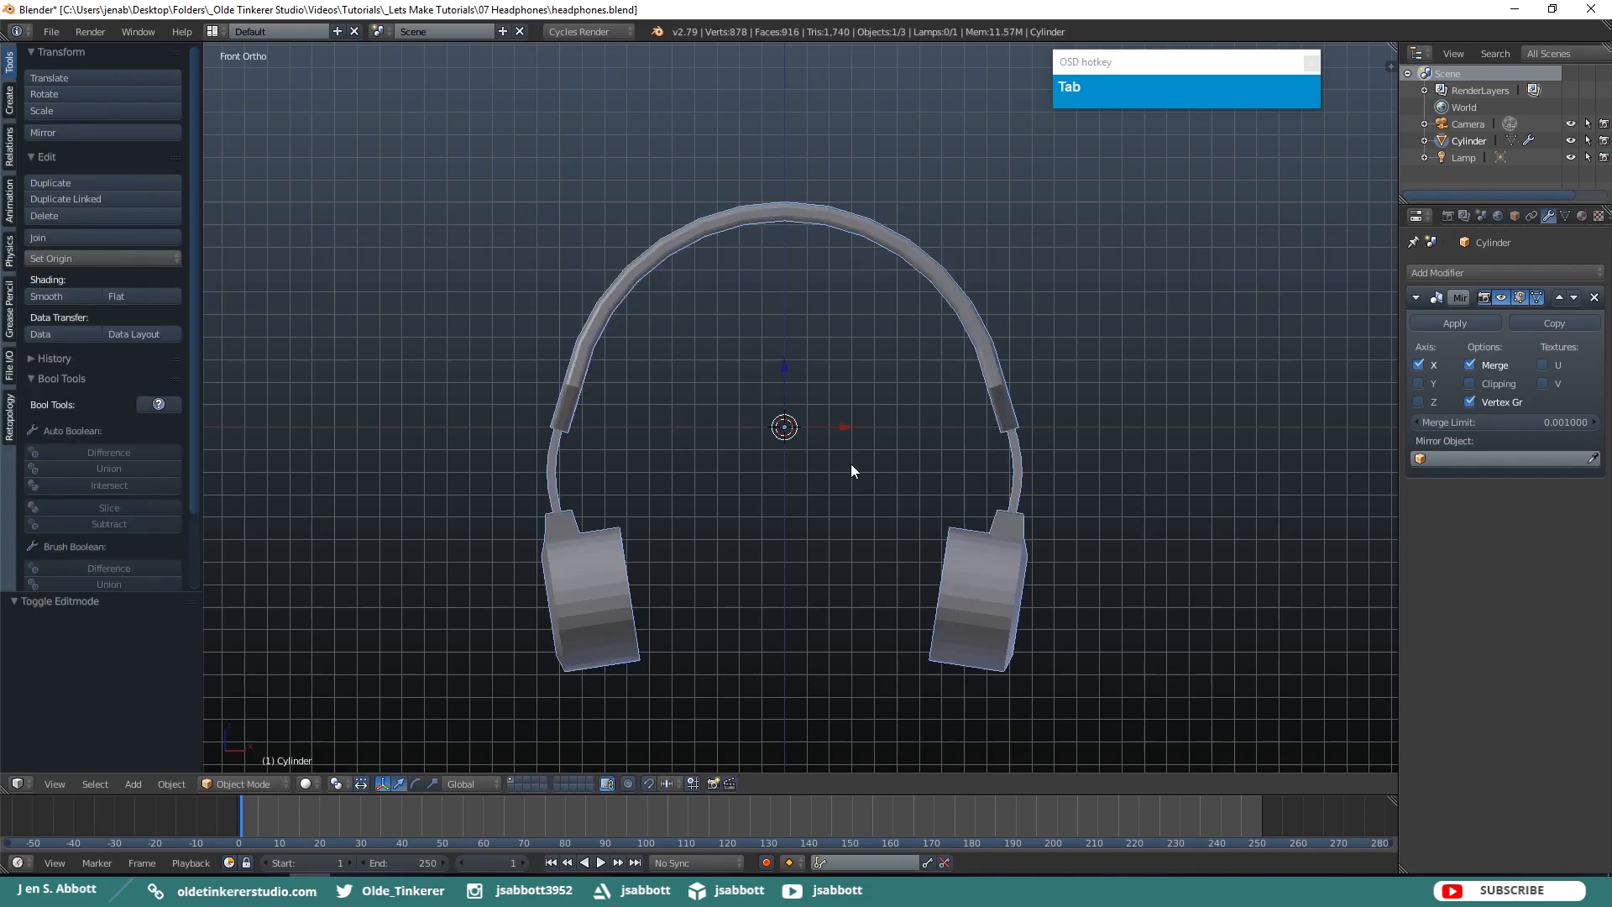
click(1453, 324)
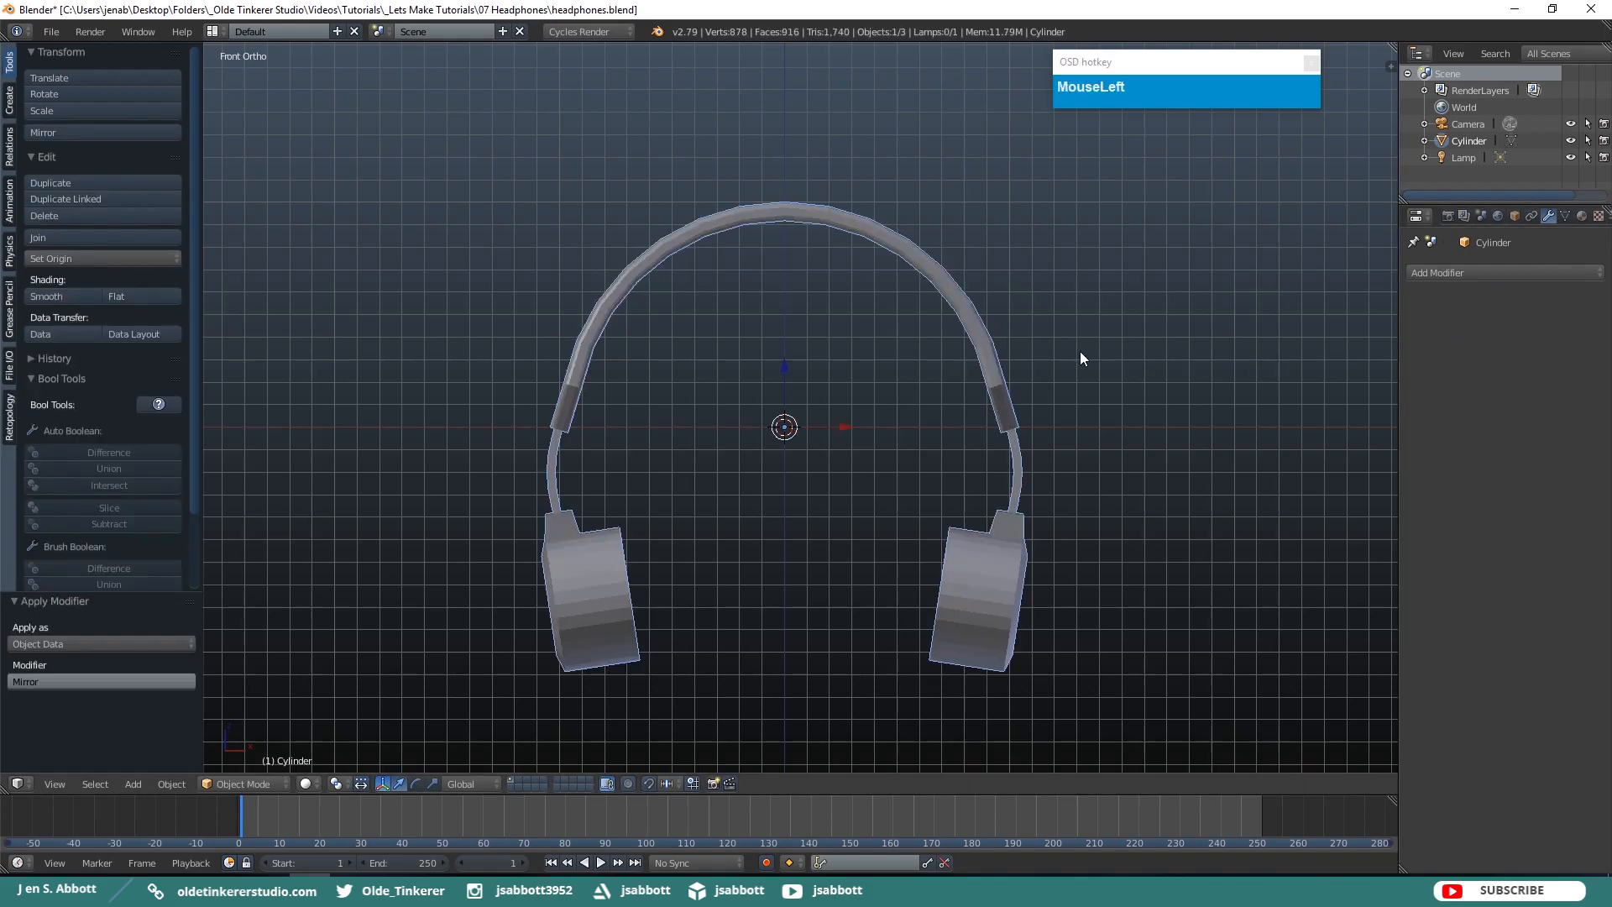
Create a new material named black for the headphones while in Edit Mode.
click(1581, 217)
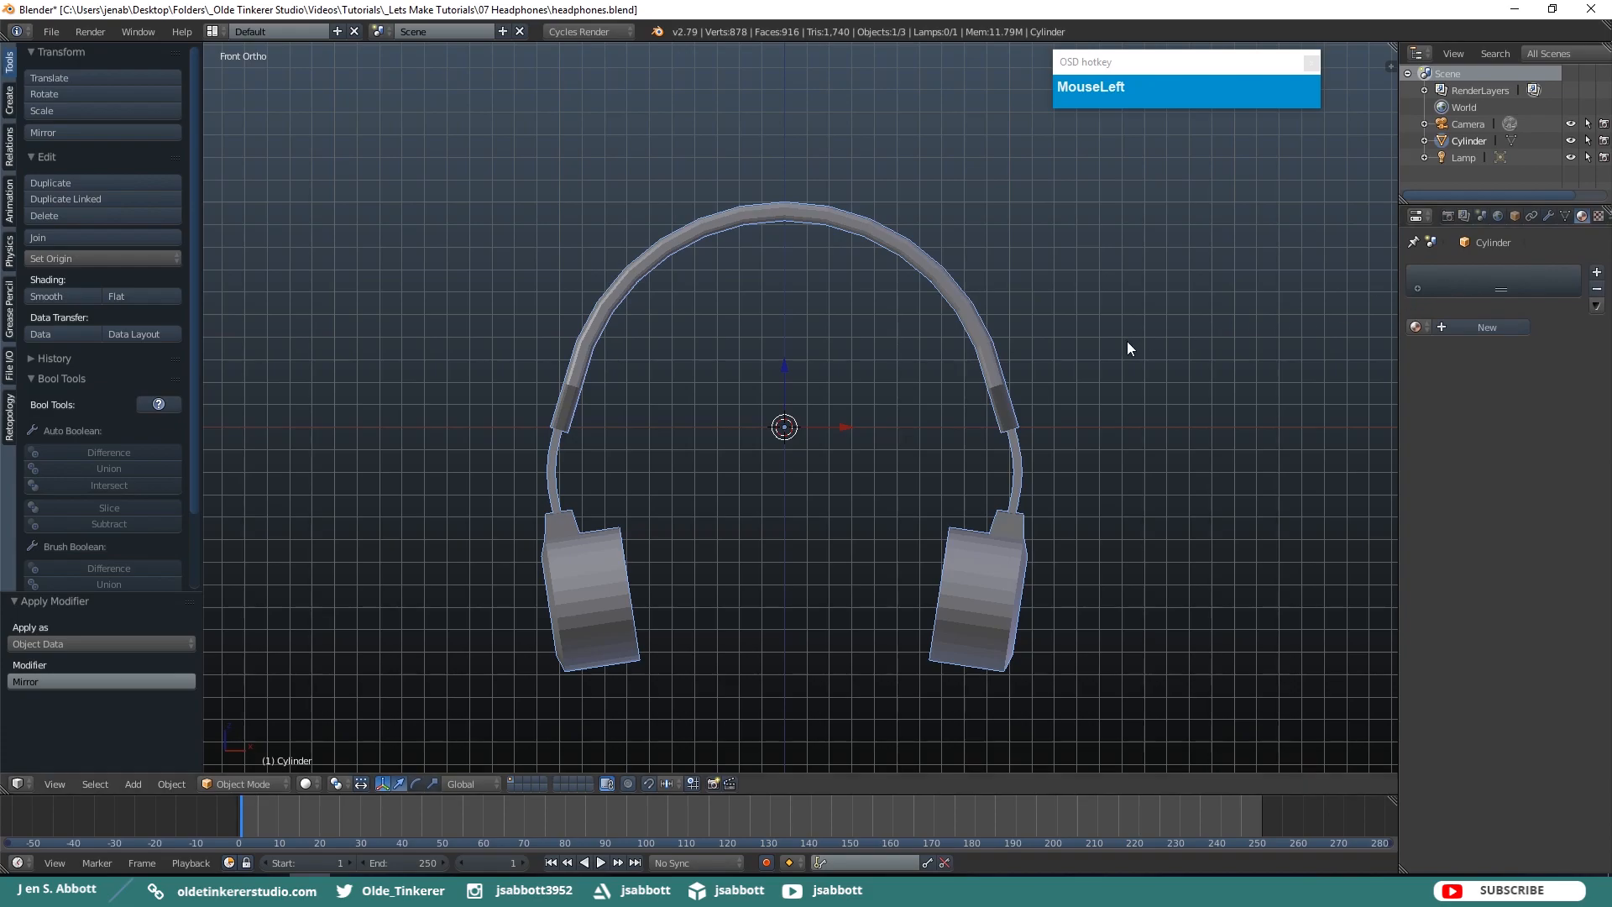
key(Tab)
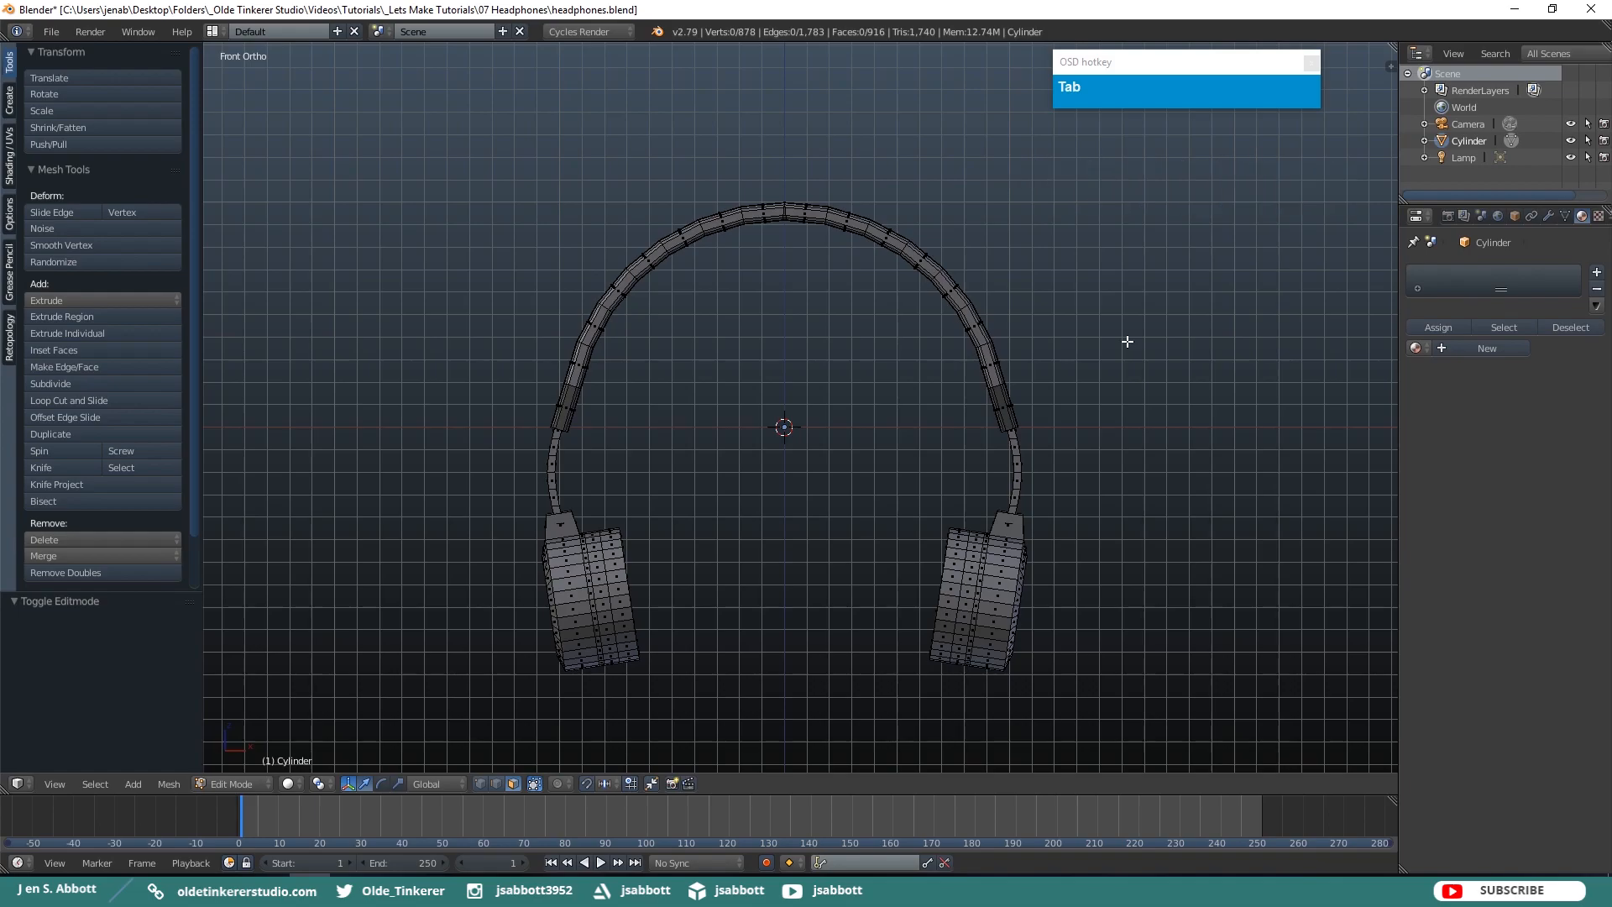
click(1476, 350)
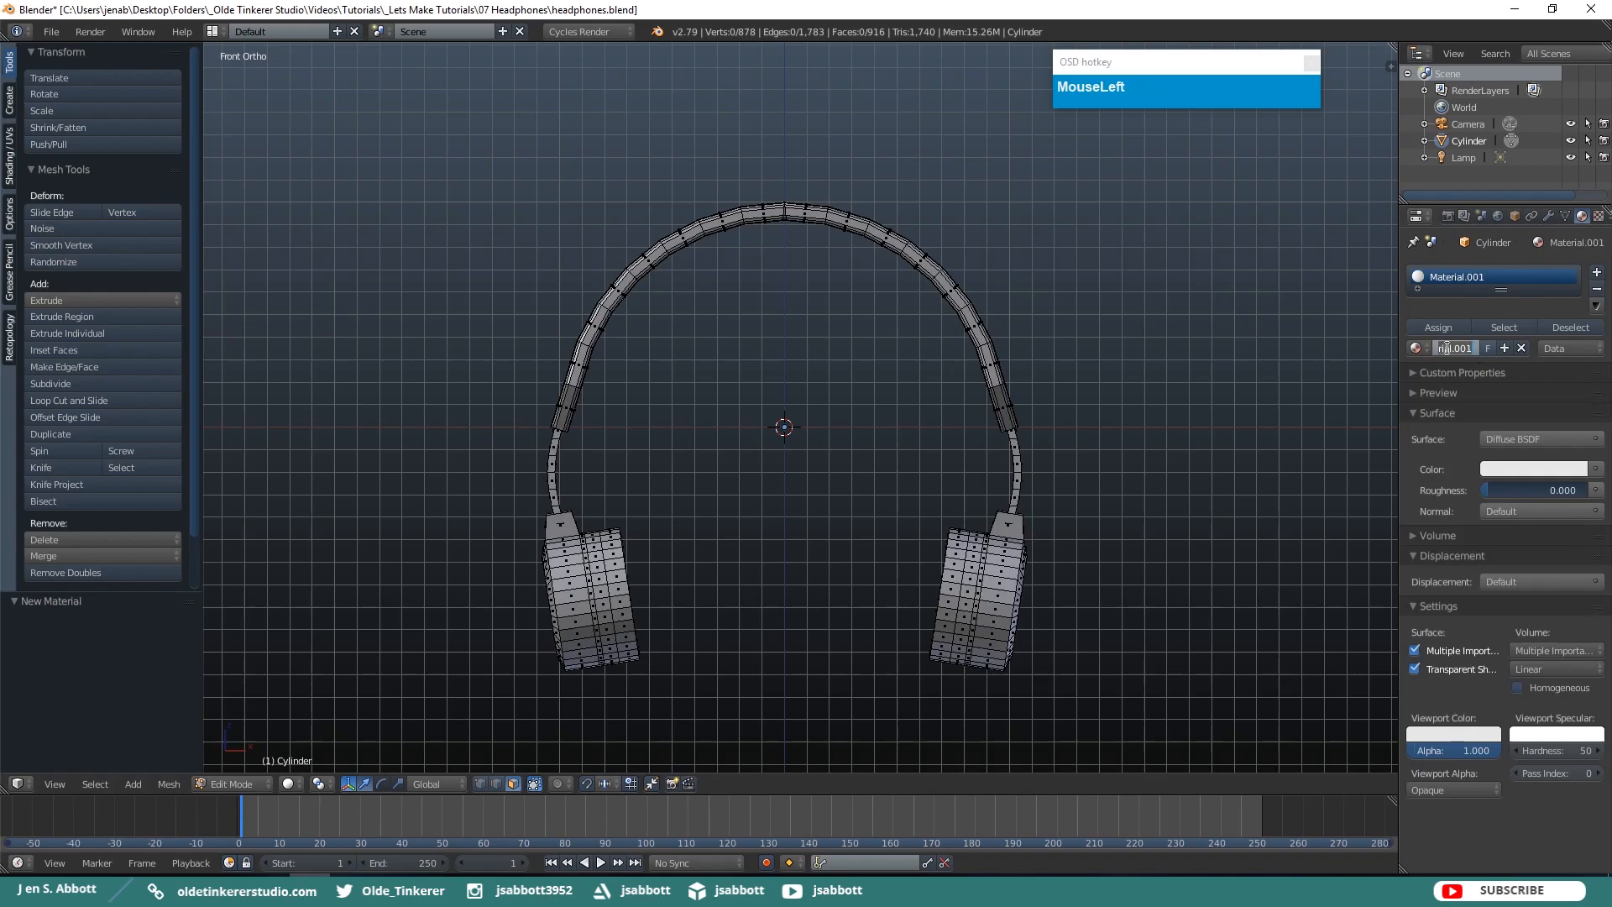
text(black)
key(Return)
Give the black material a Principled BSDF surface with base color hex 262626 and roughness 1.000.
click(1595, 442)
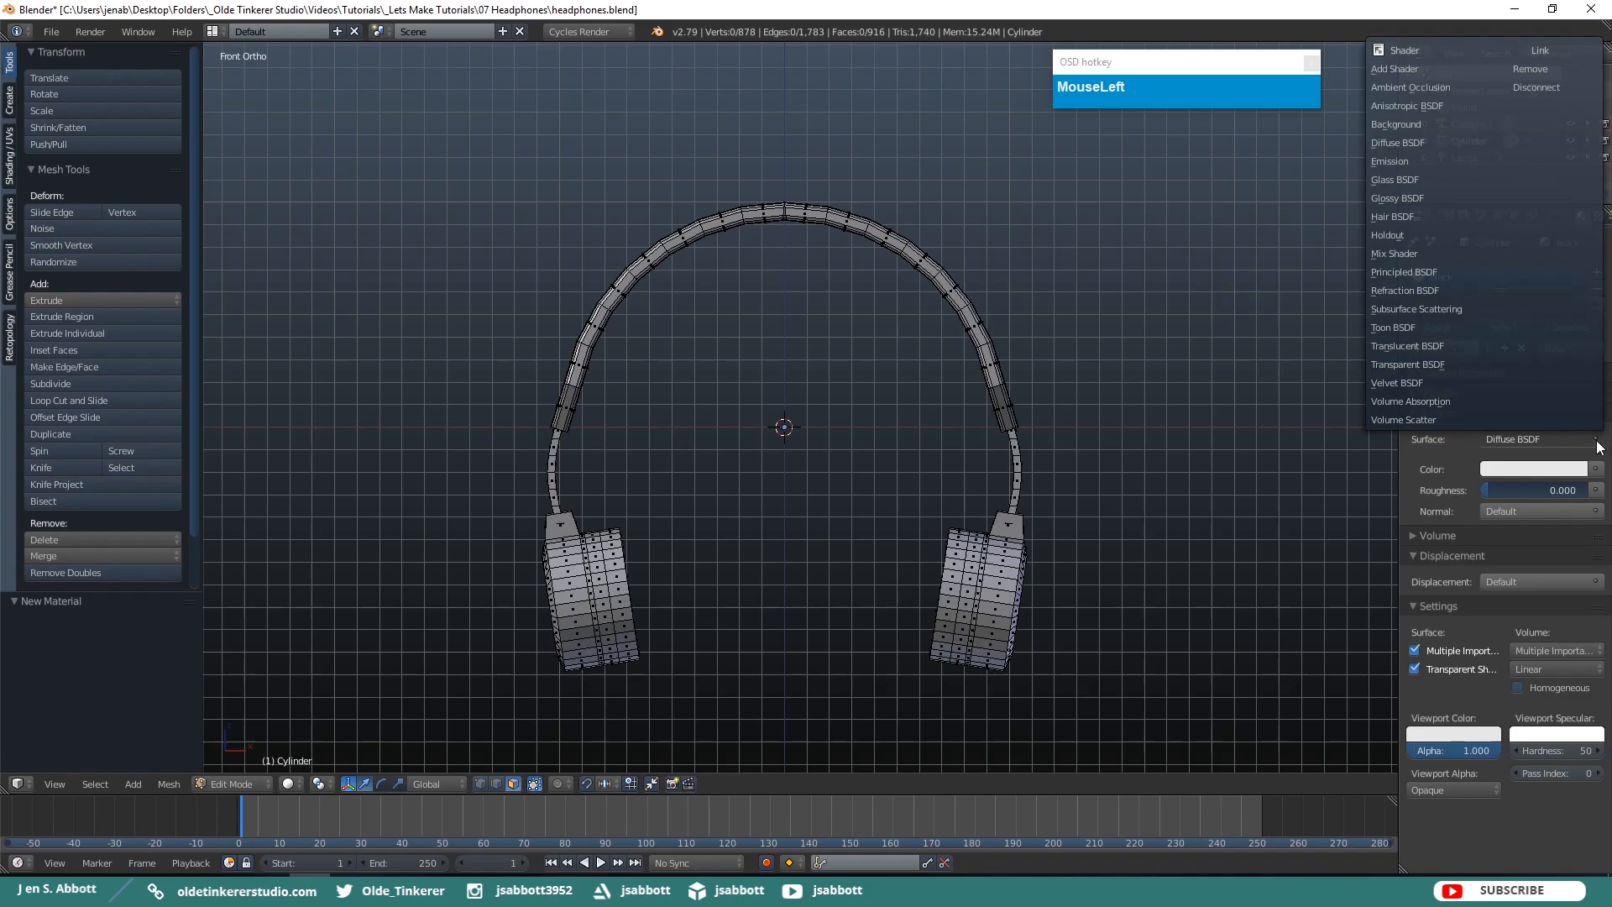
click(1412, 274)
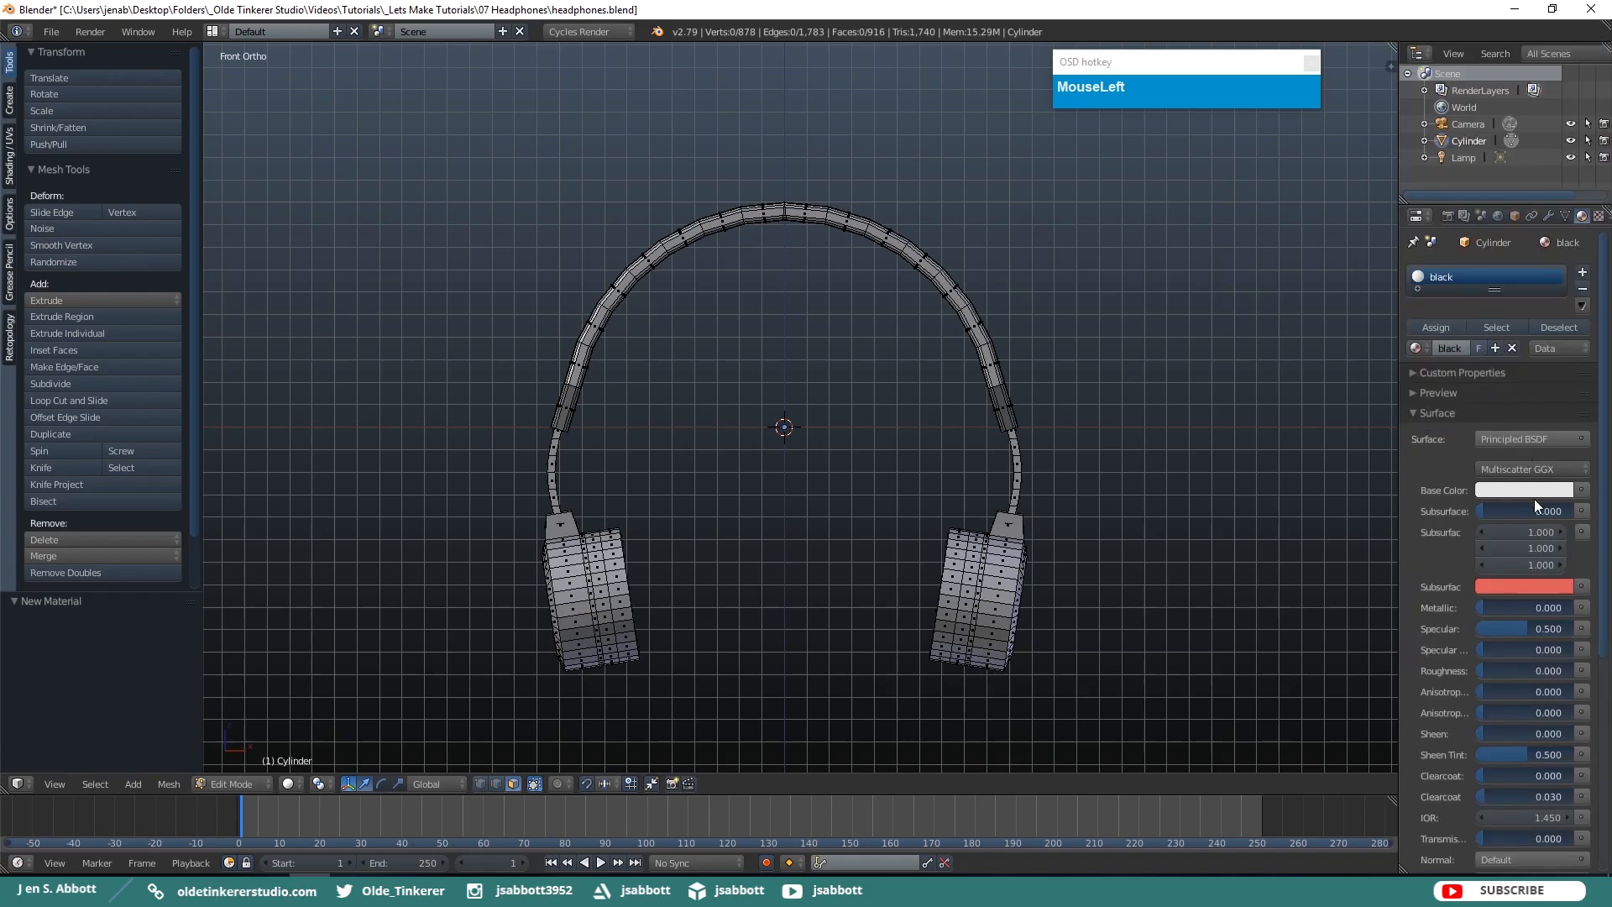
click(1520, 490)
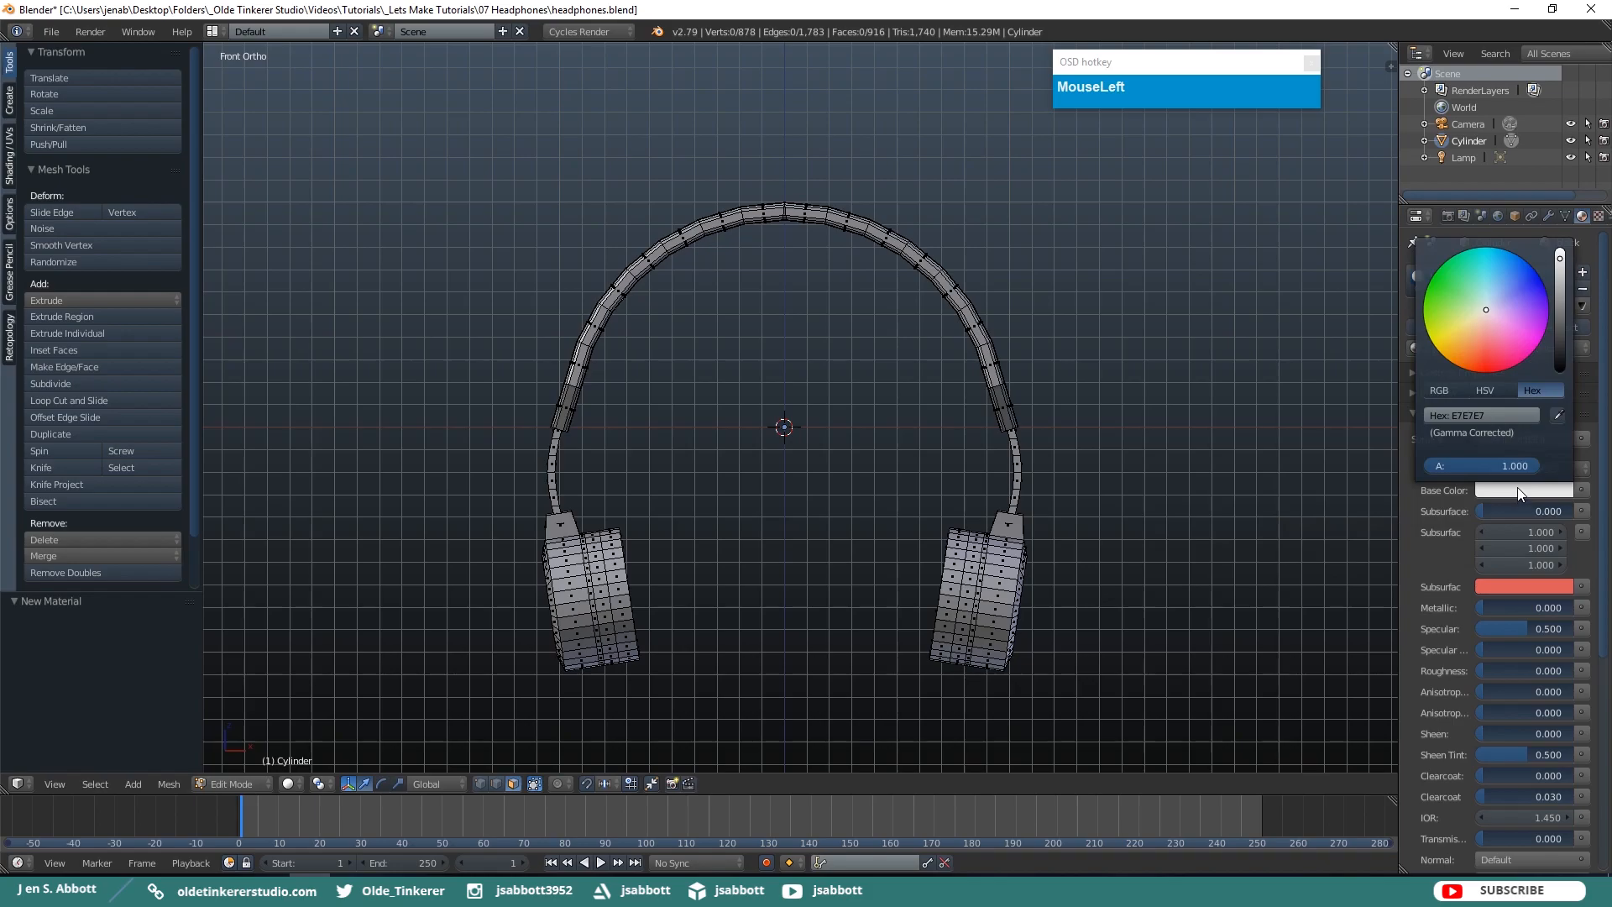
click(1503, 415)
text(262626)
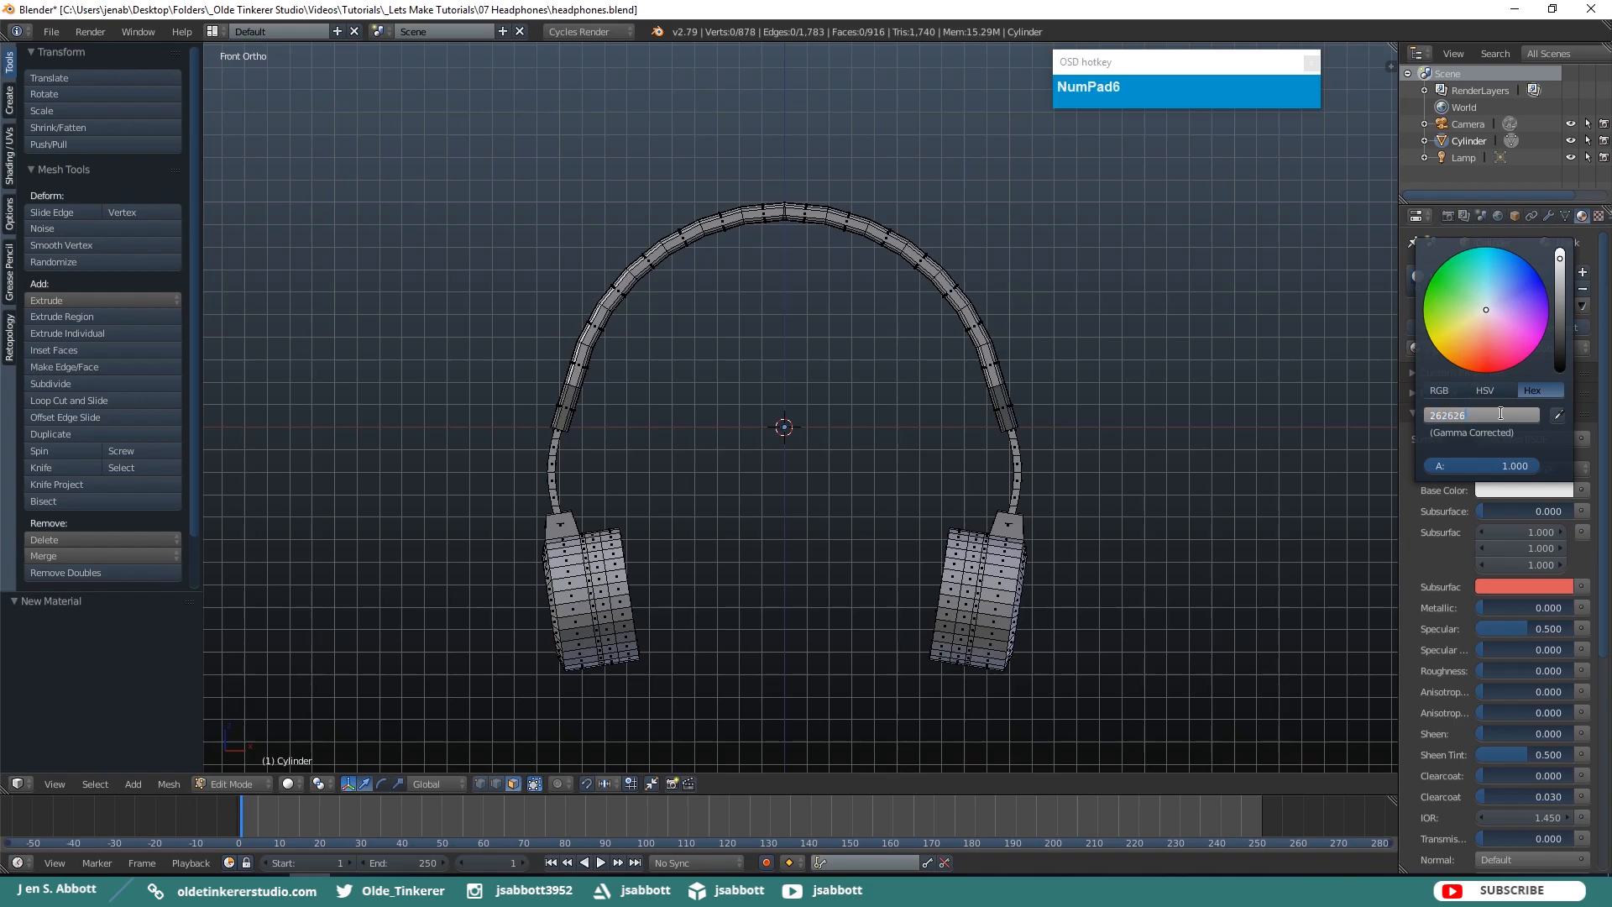
key(Return)
click(1597, 434)
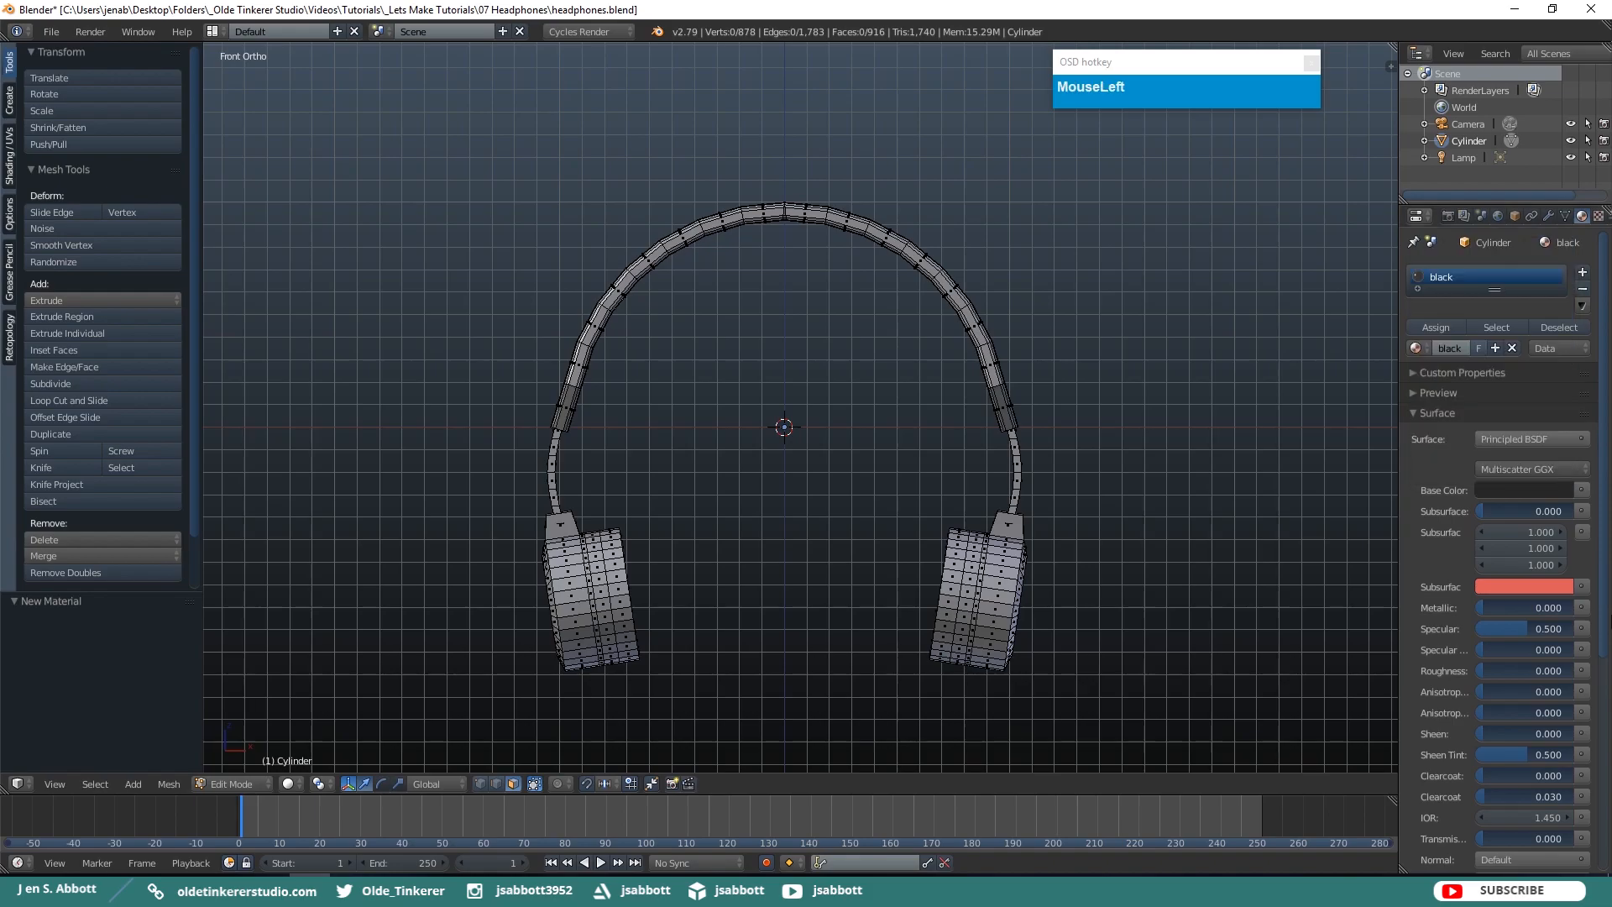
drag(1478, 672, 1574, 669)
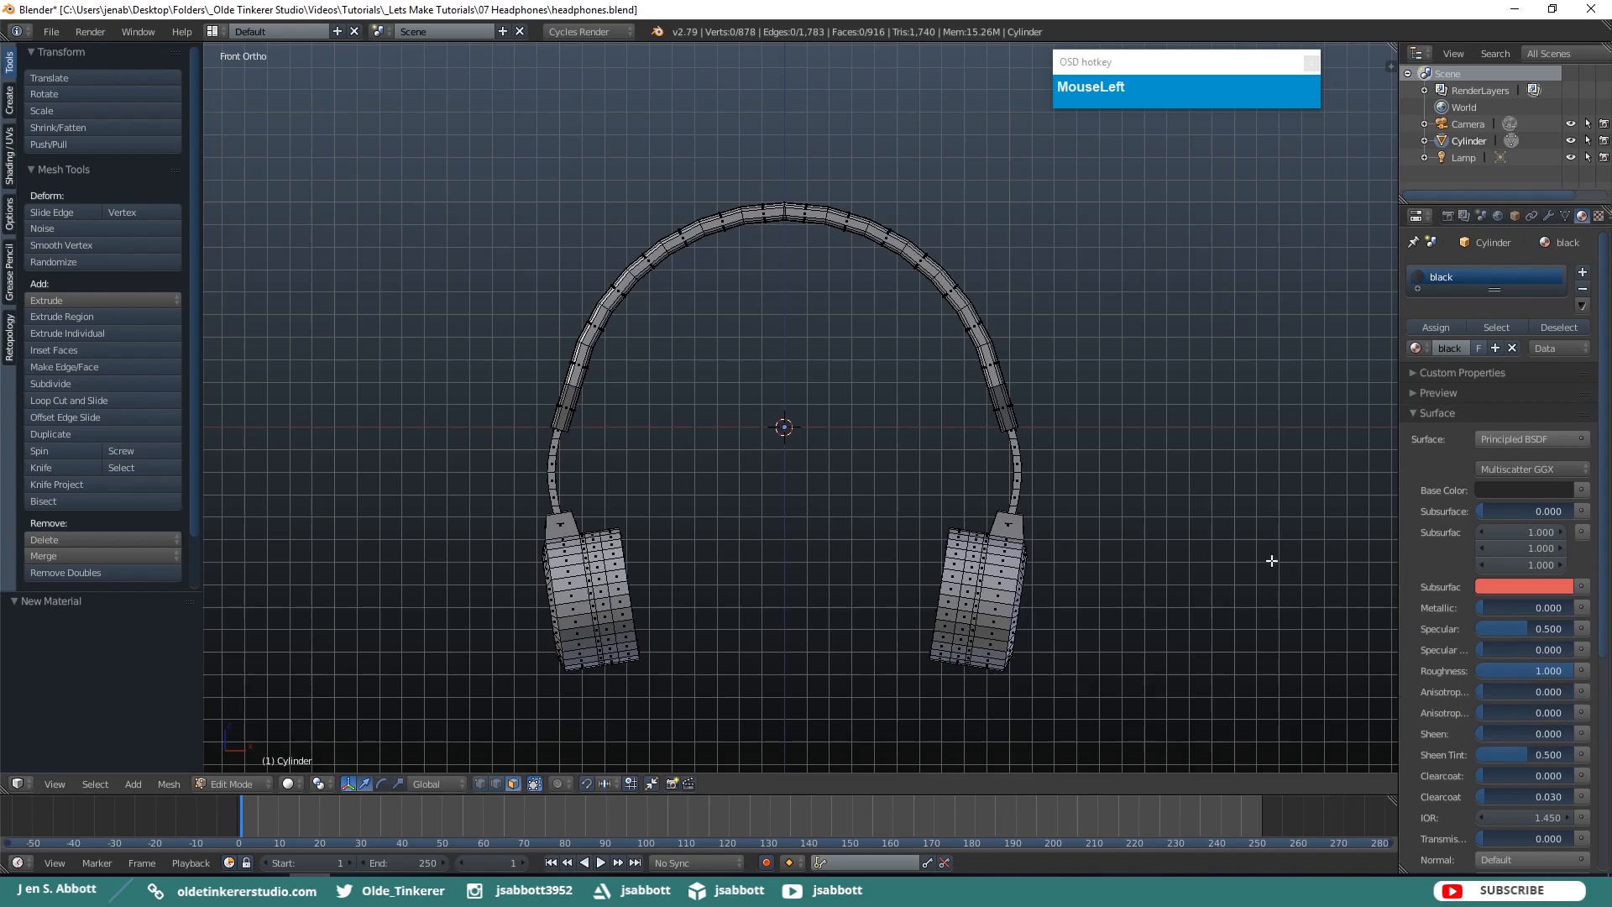
Assign the black material to all faces of the headphones and set its viewport color to hex 262626.
key(a)
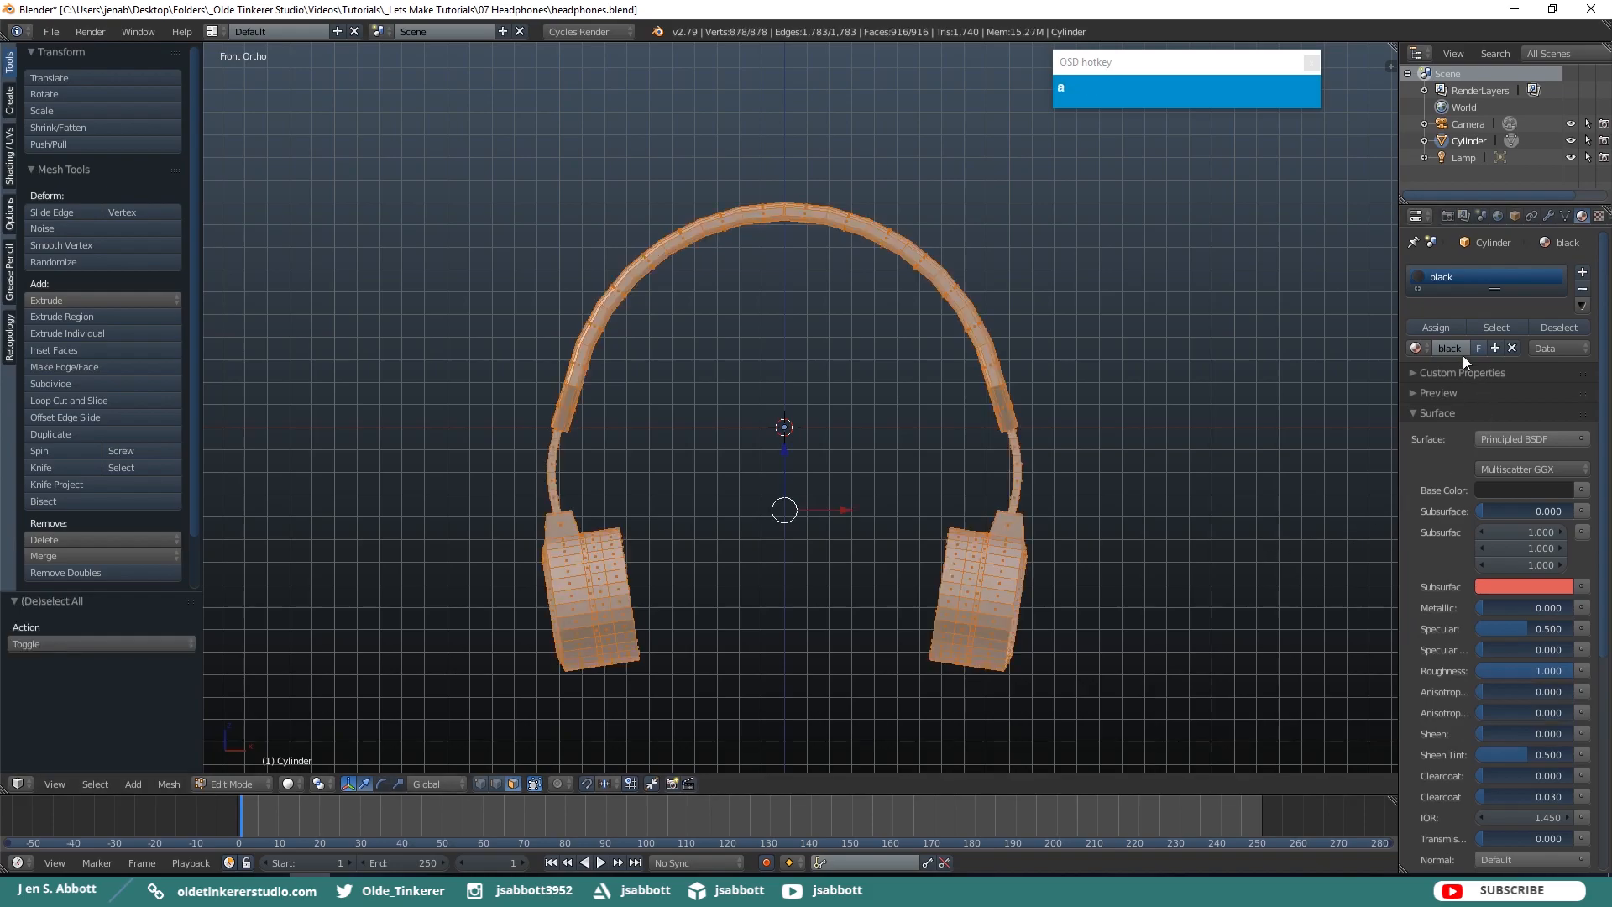
click(1436, 326)
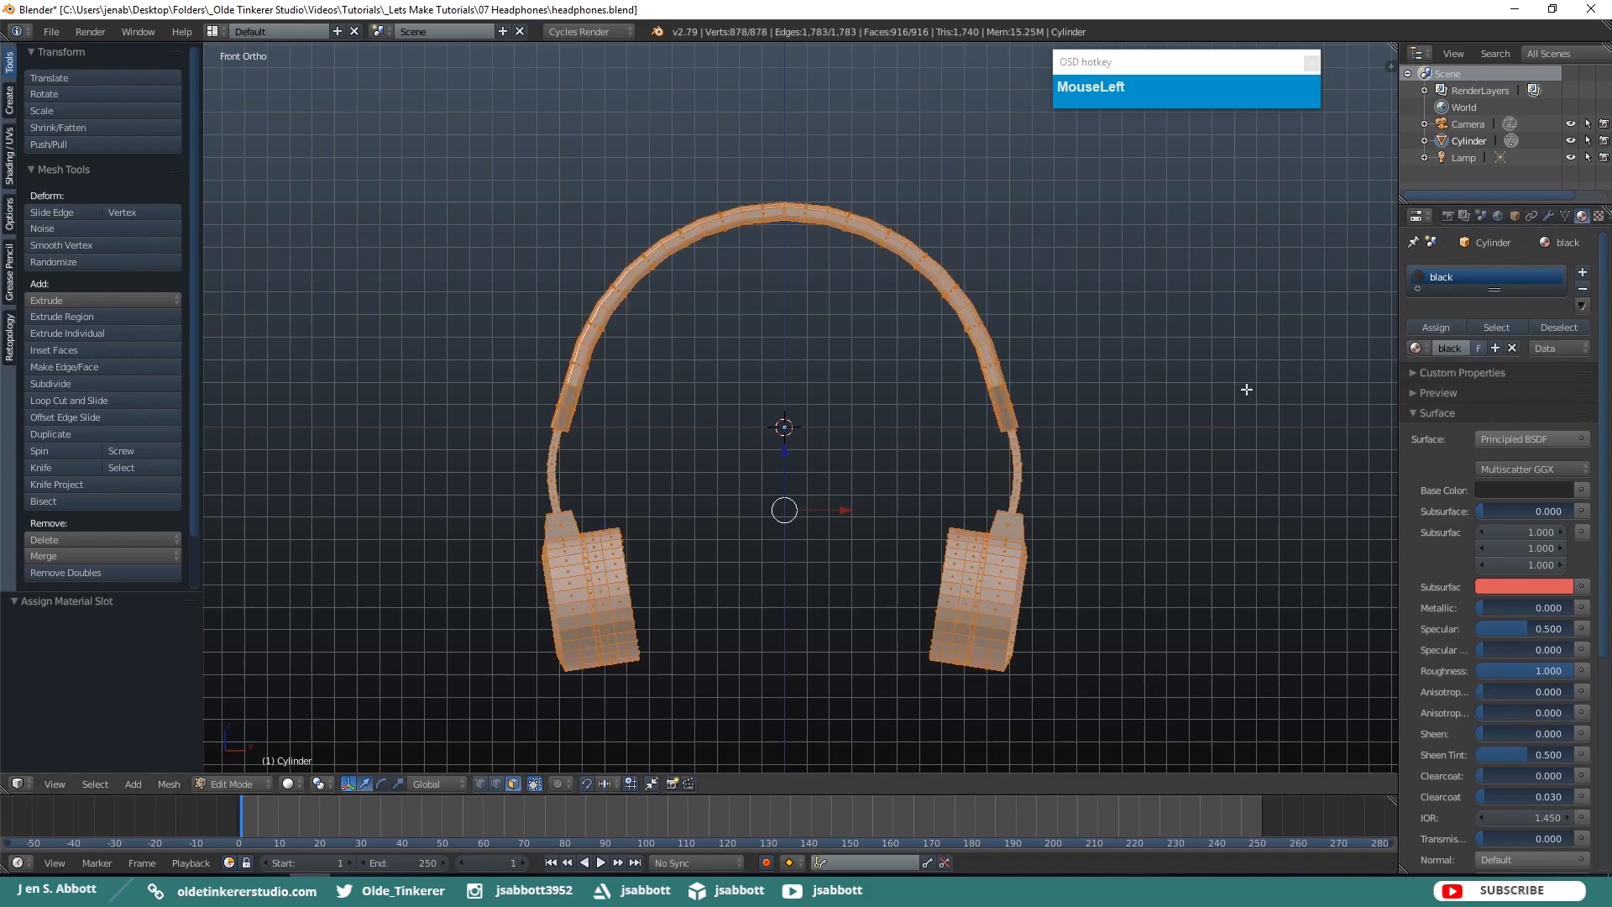
drag(1604, 454, 1603, 663)
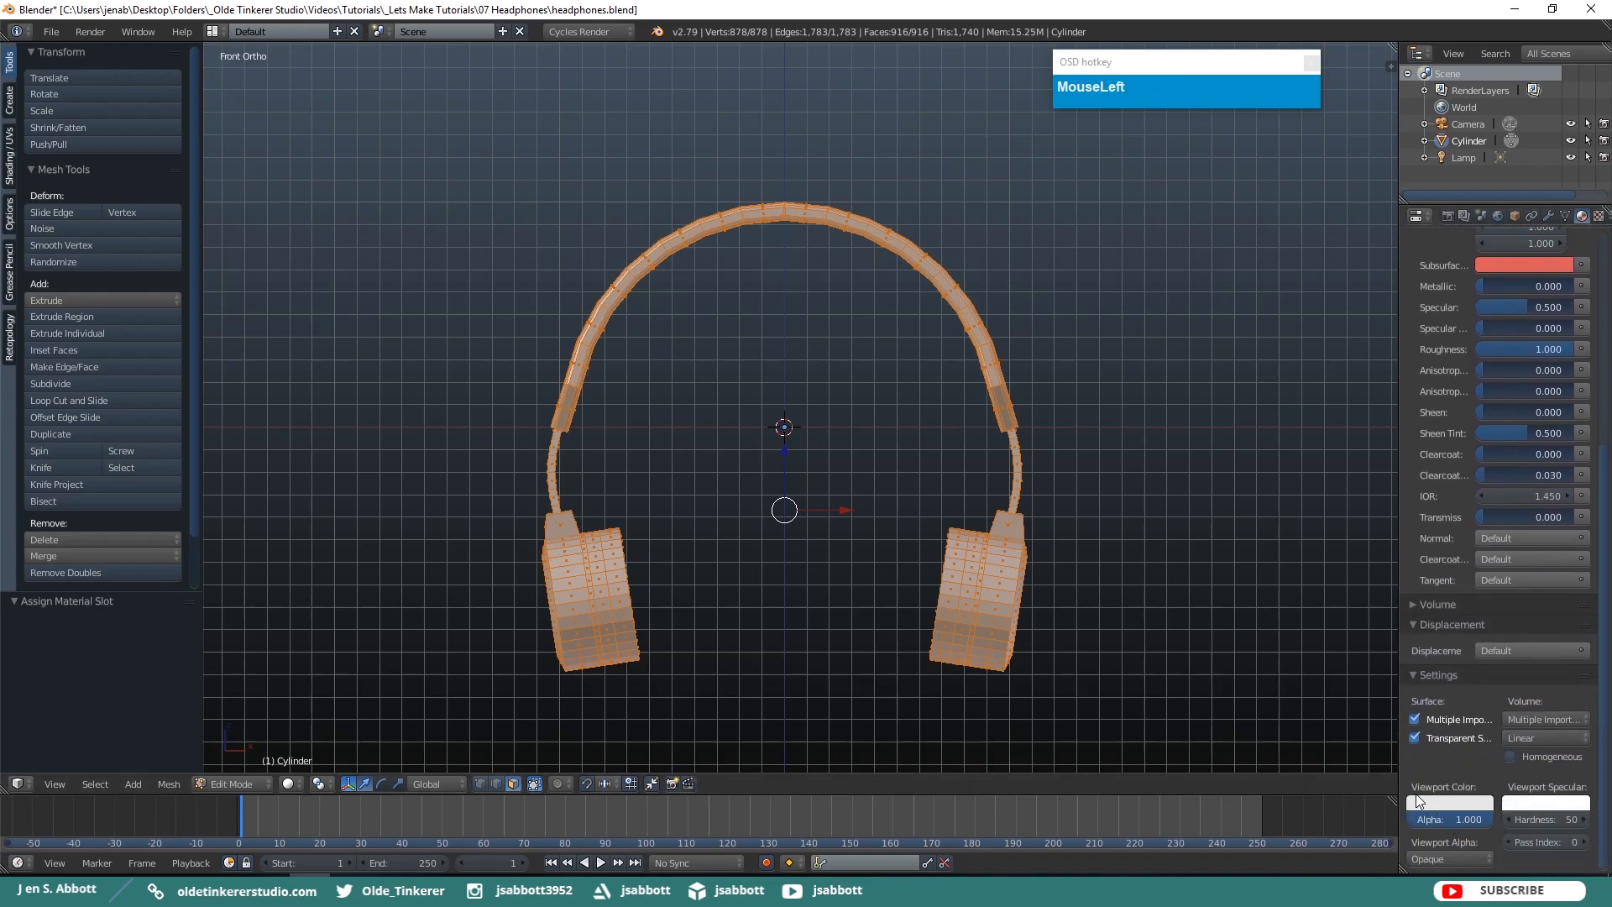
click(1448, 804)
click(1416, 746)
text(262626)
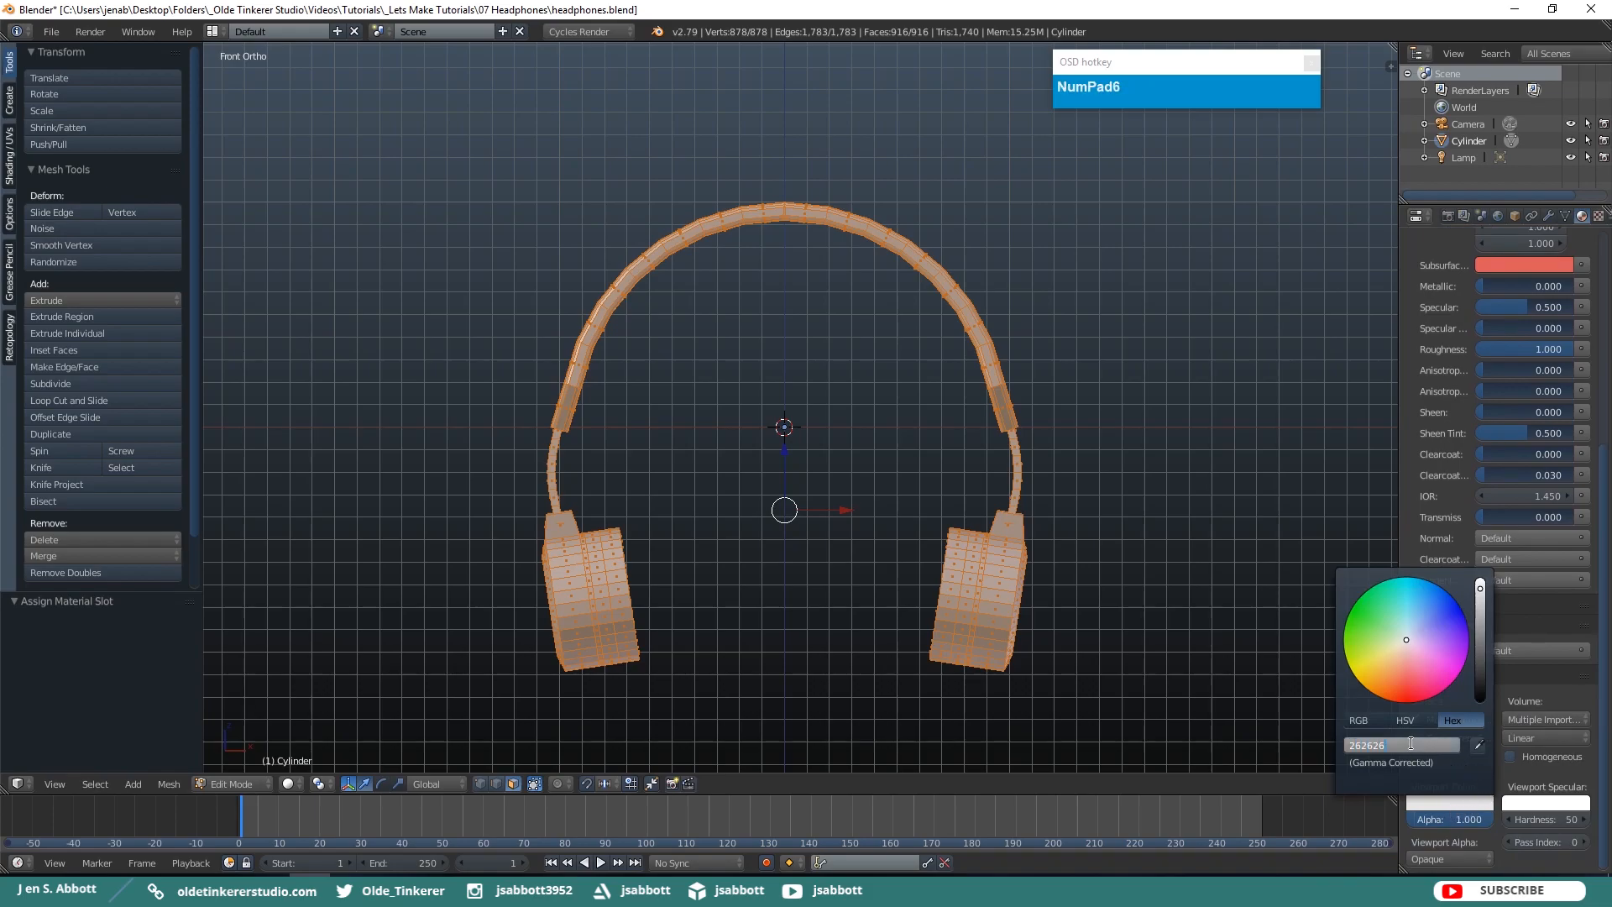
key(Return)
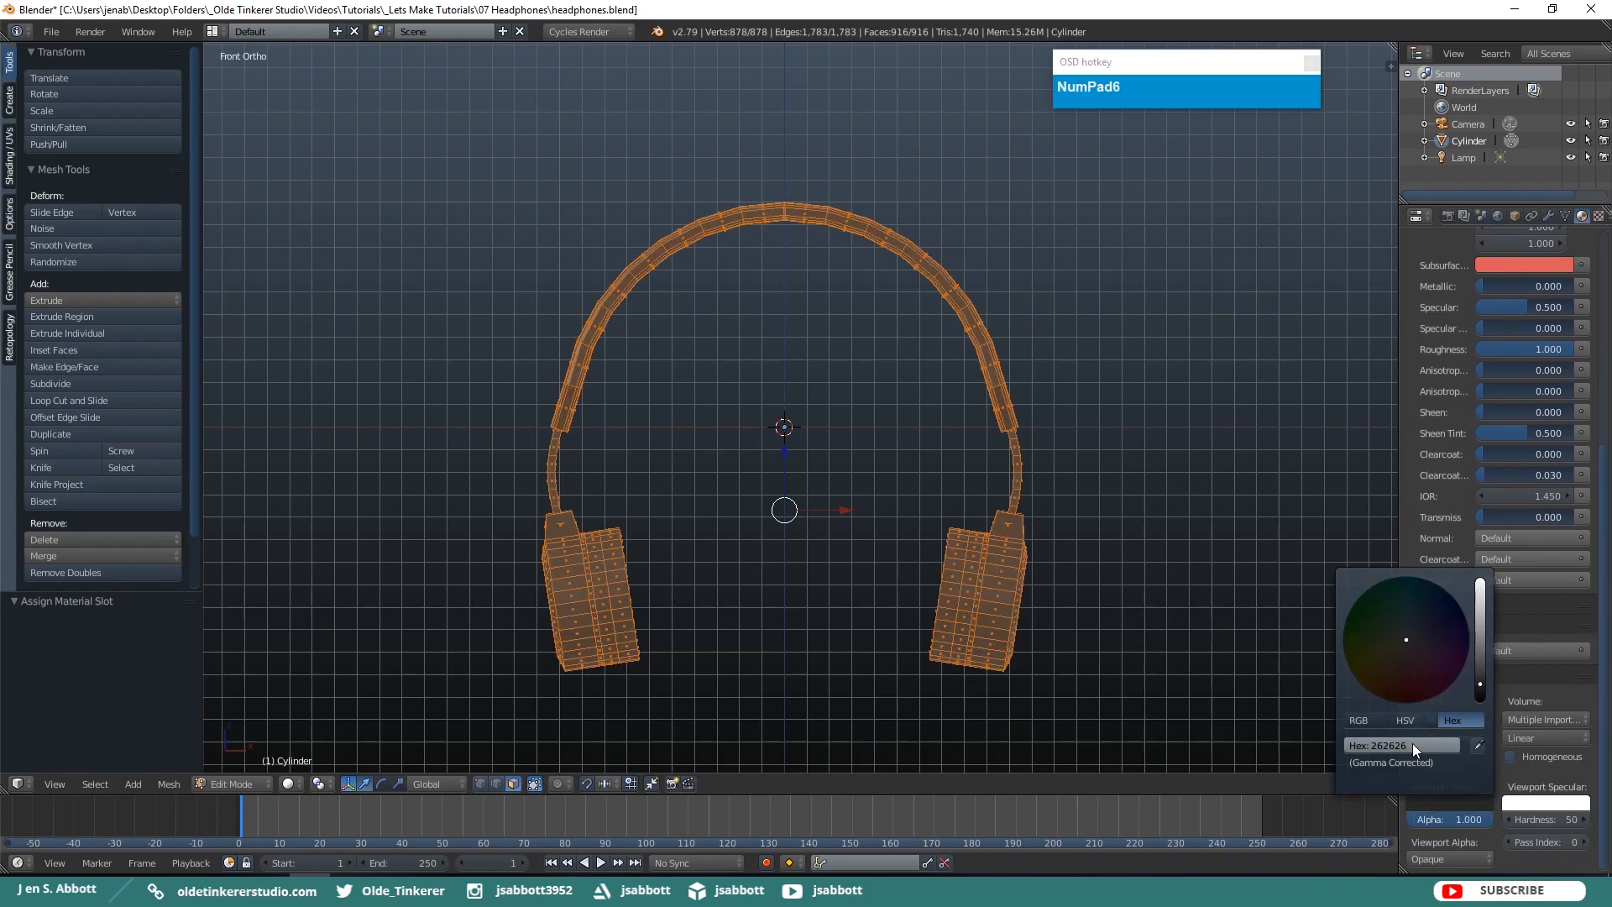
drag(1604, 660, 1604, 353)
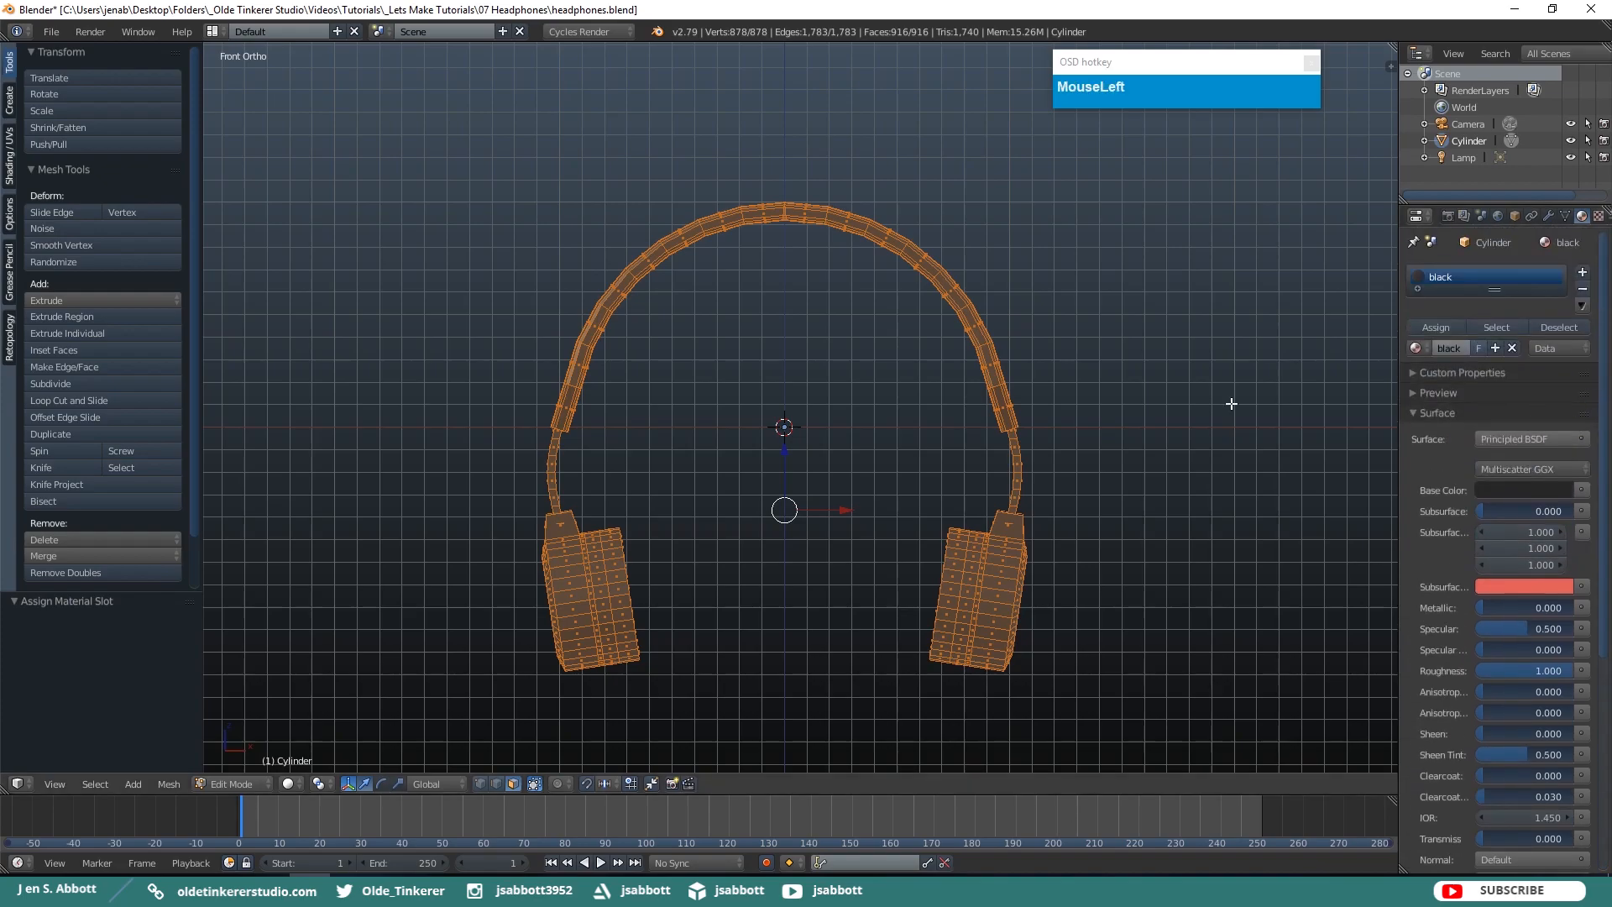
key(a)
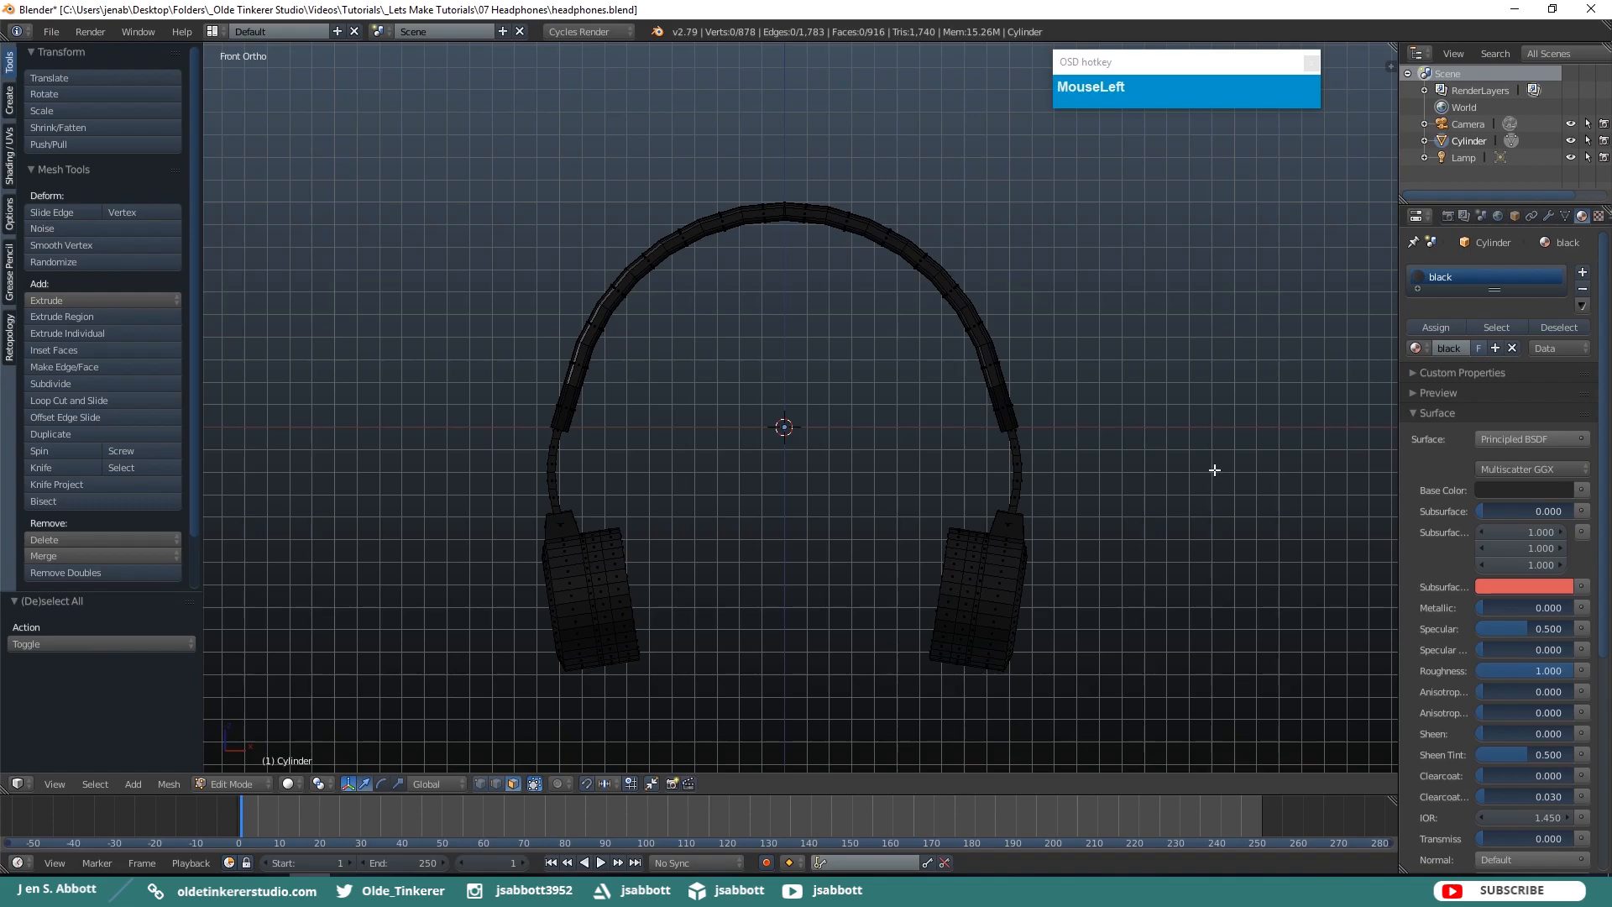
Add a second material slot with a new material named blue.
click(1583, 274)
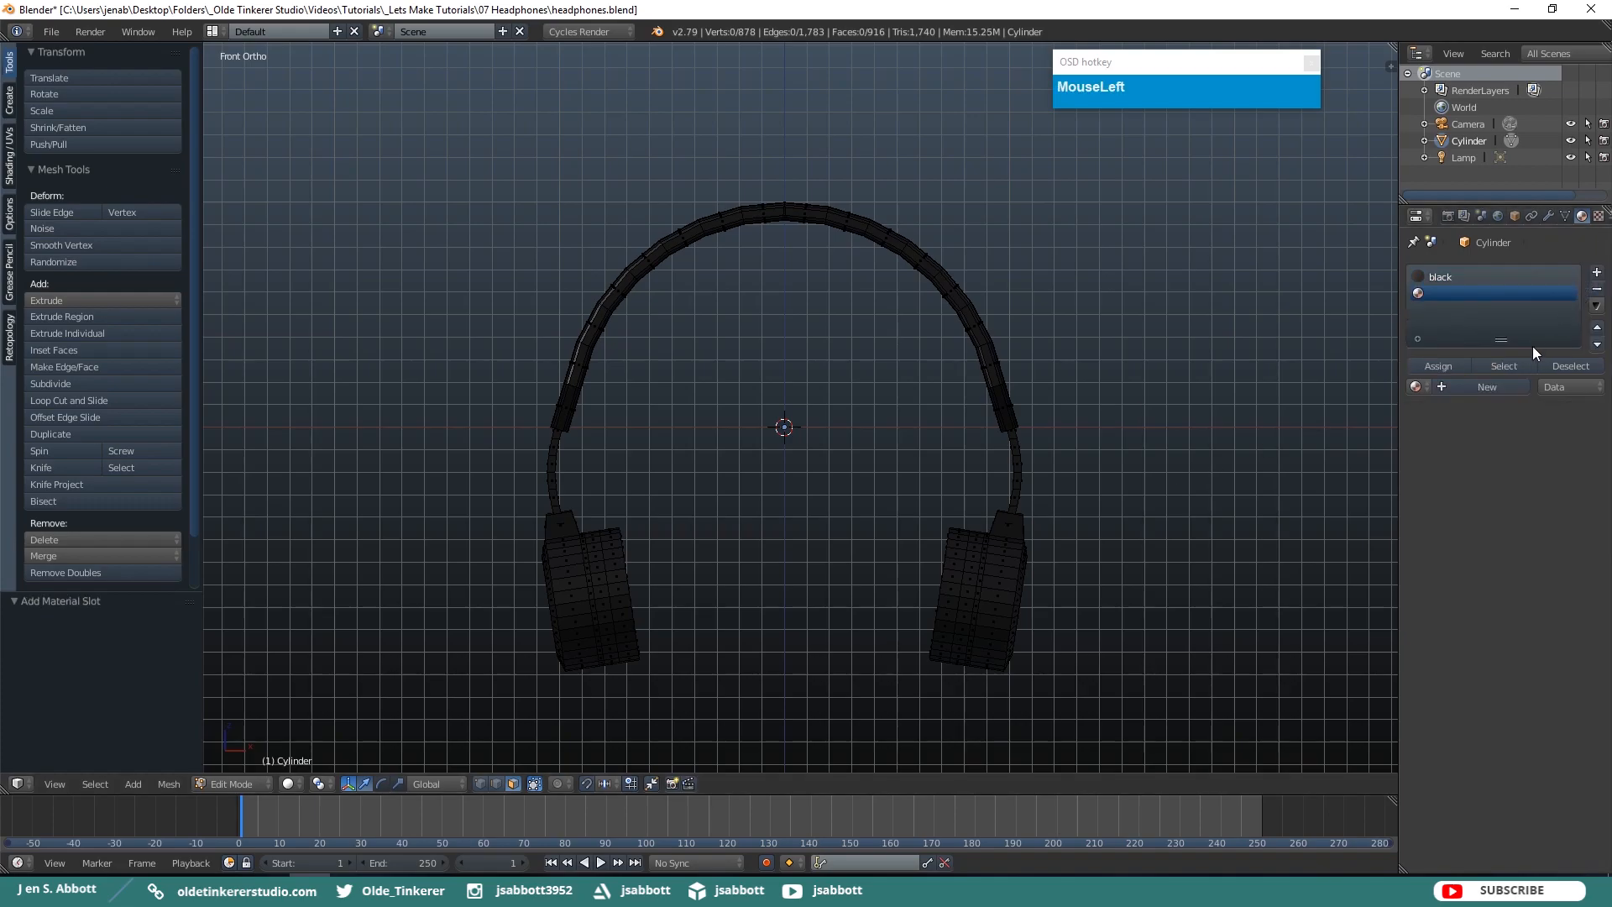
click(1463, 386)
text(blue)
key(Return)
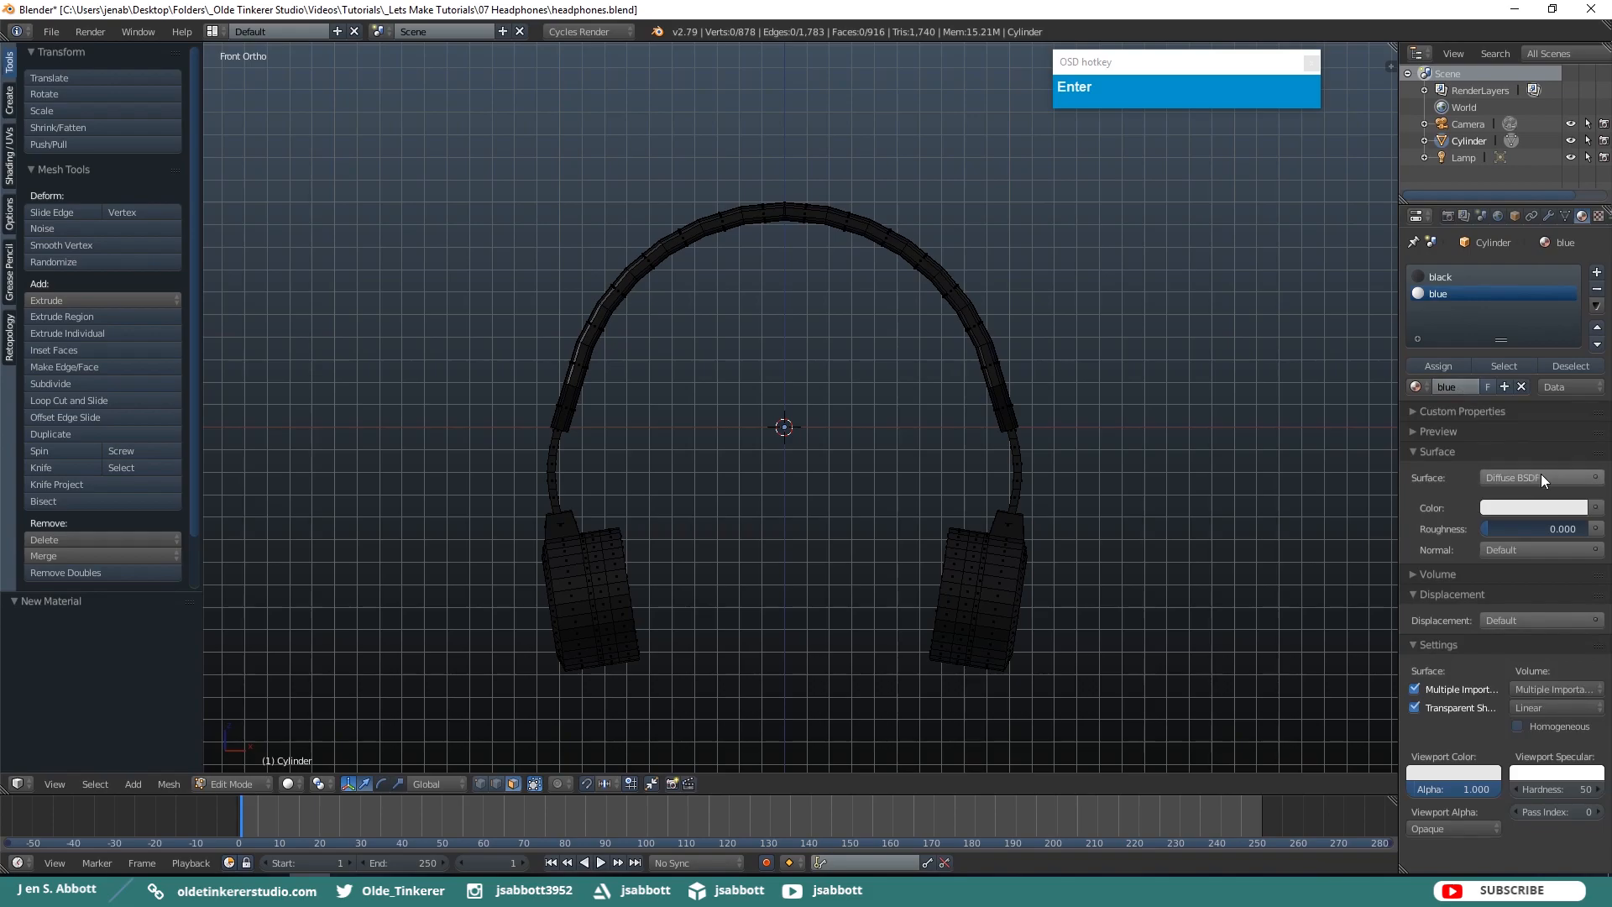
Give the blue material a Principled BSDF surface with base color hex 4F97E7.
click(1593, 478)
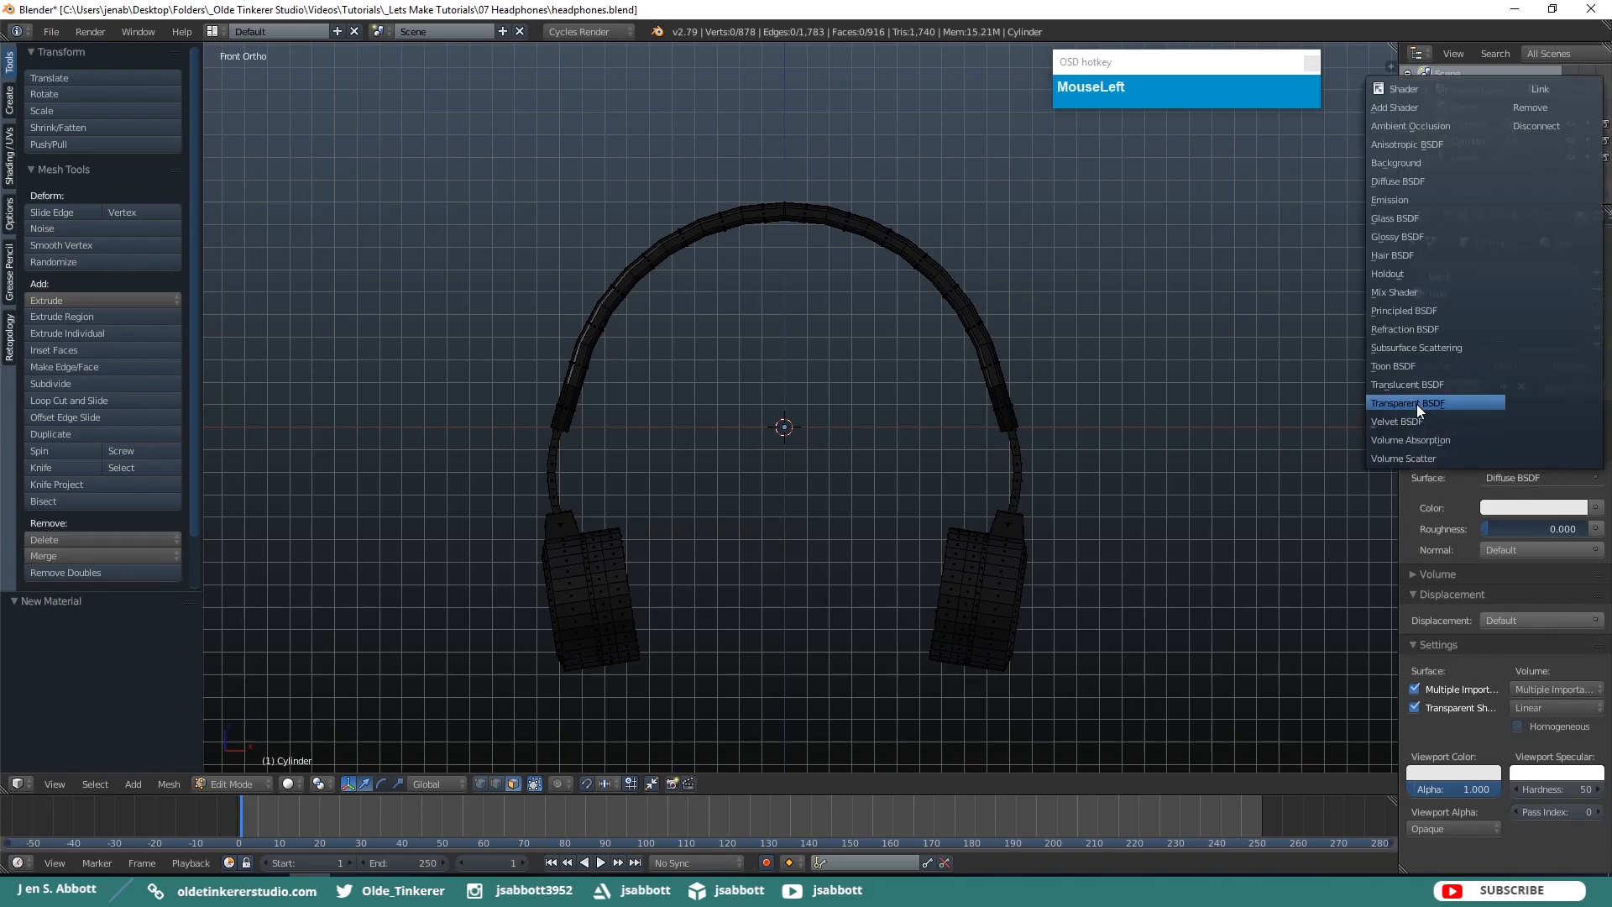
click(1407, 311)
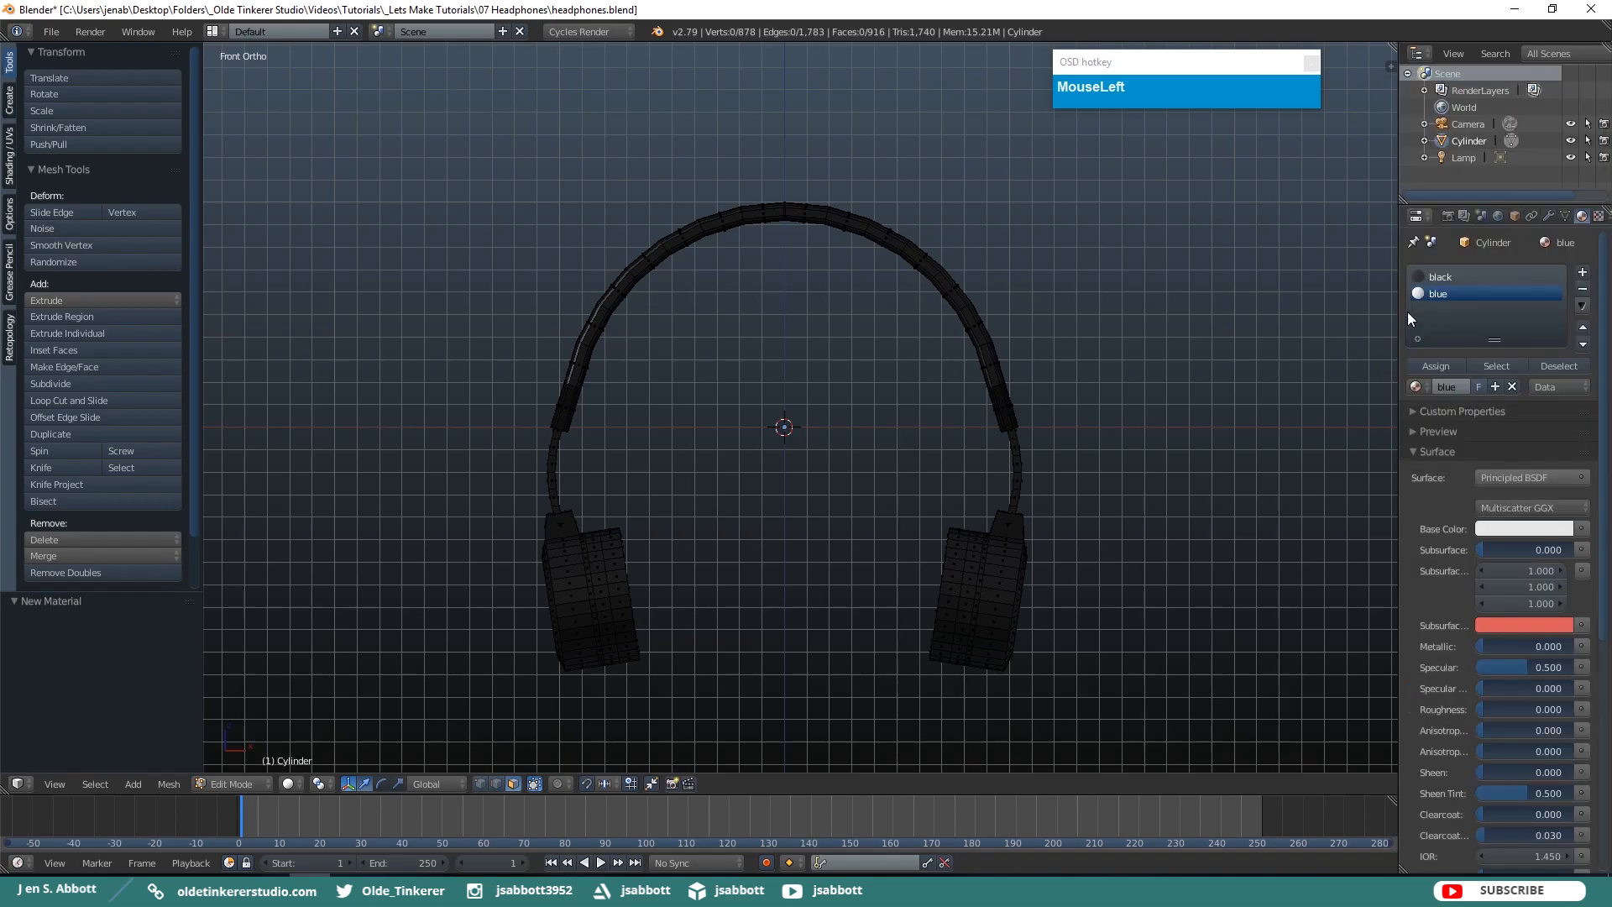
click(1501, 531)
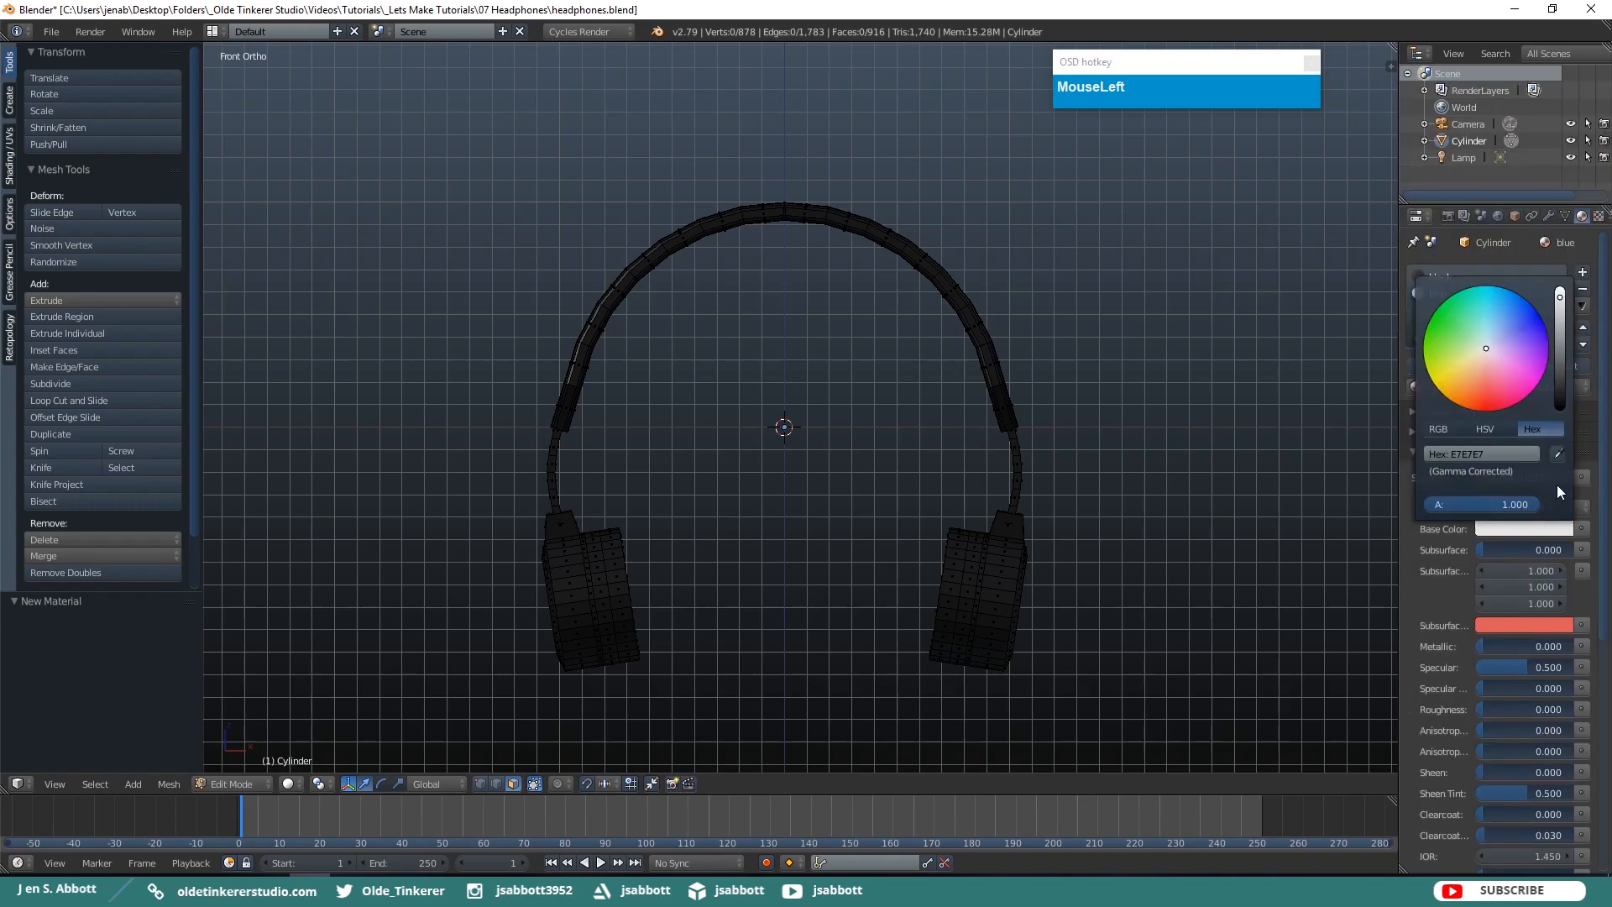
click(1503, 452)
text(4)
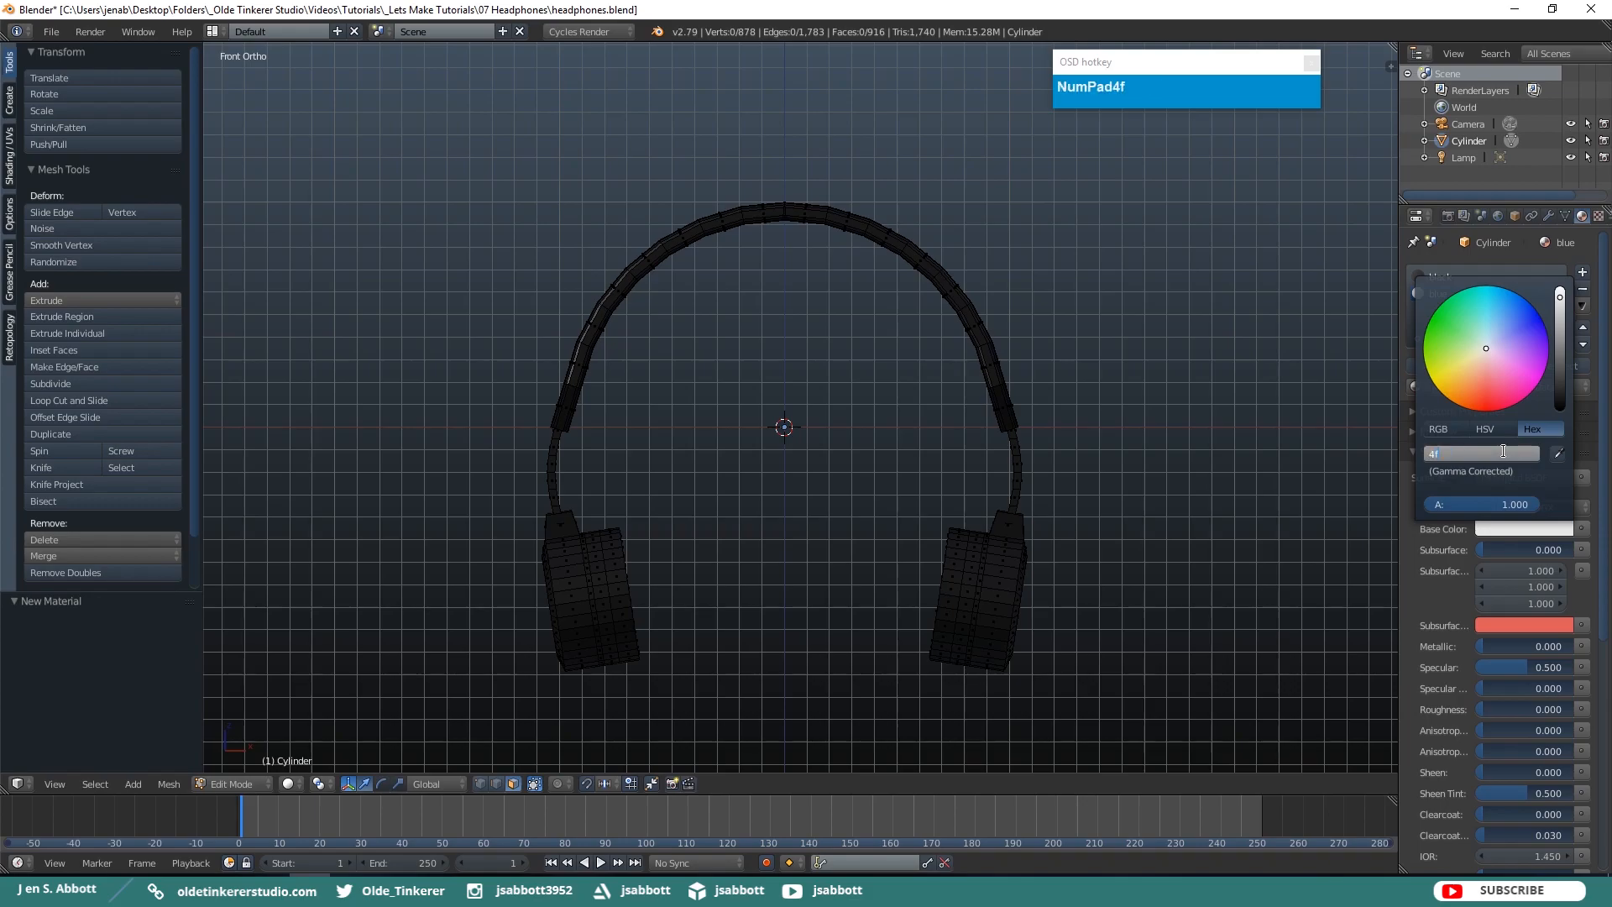
text(f97e7)
key(Return)
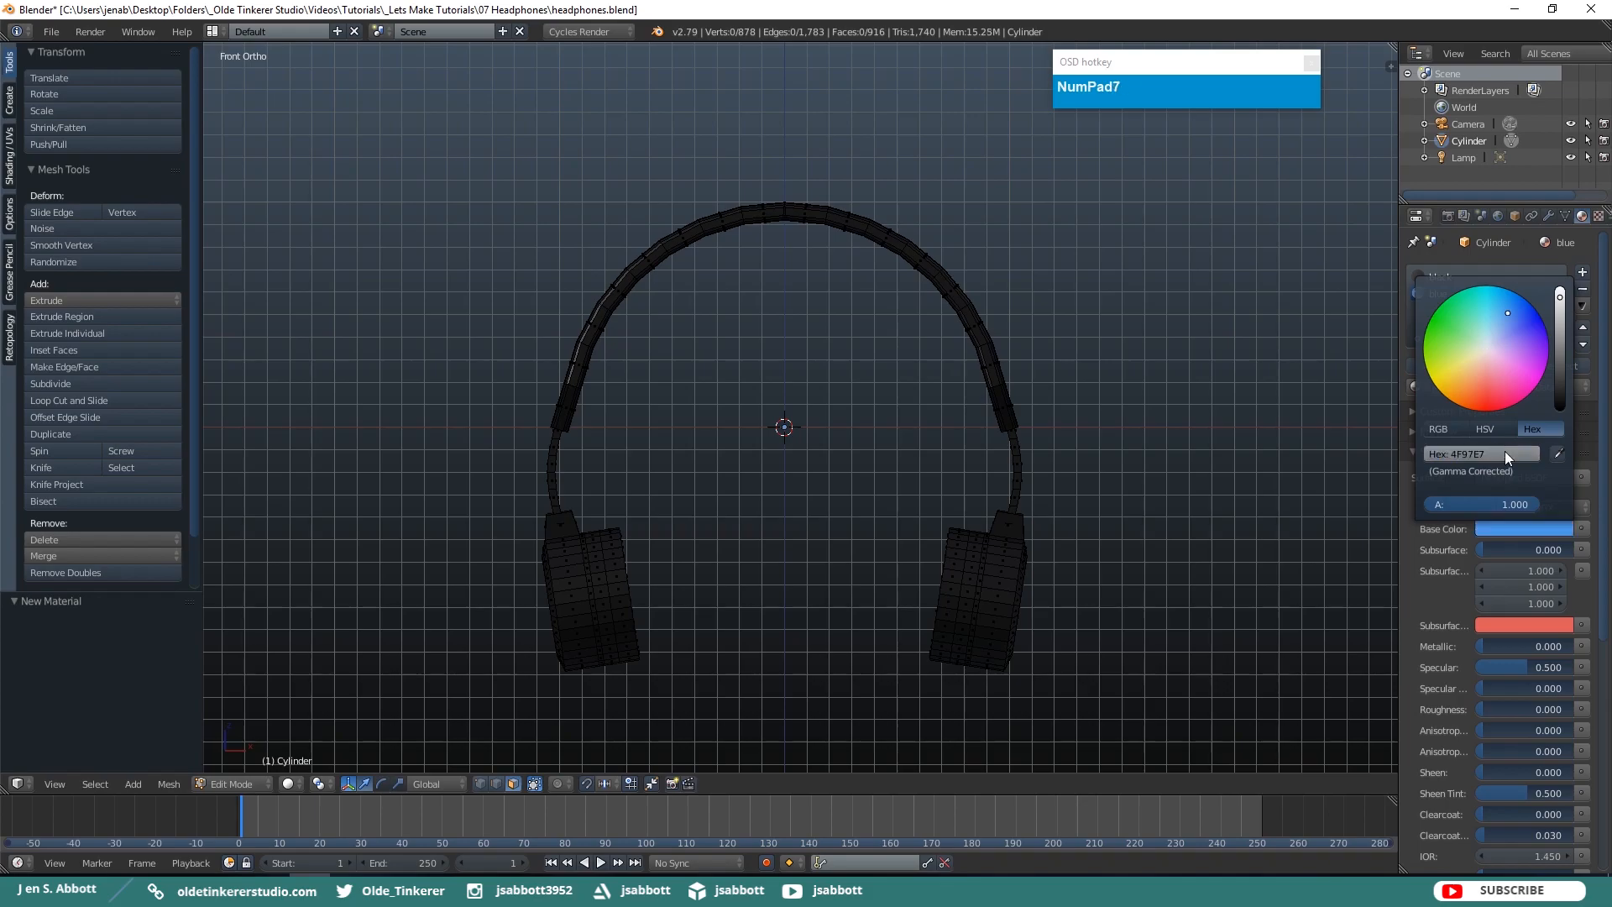
Copy the blue base color's hex code and set the material's roughness to 1.000.
click(1504, 451)
key(ctrl+c)
click(1607, 458)
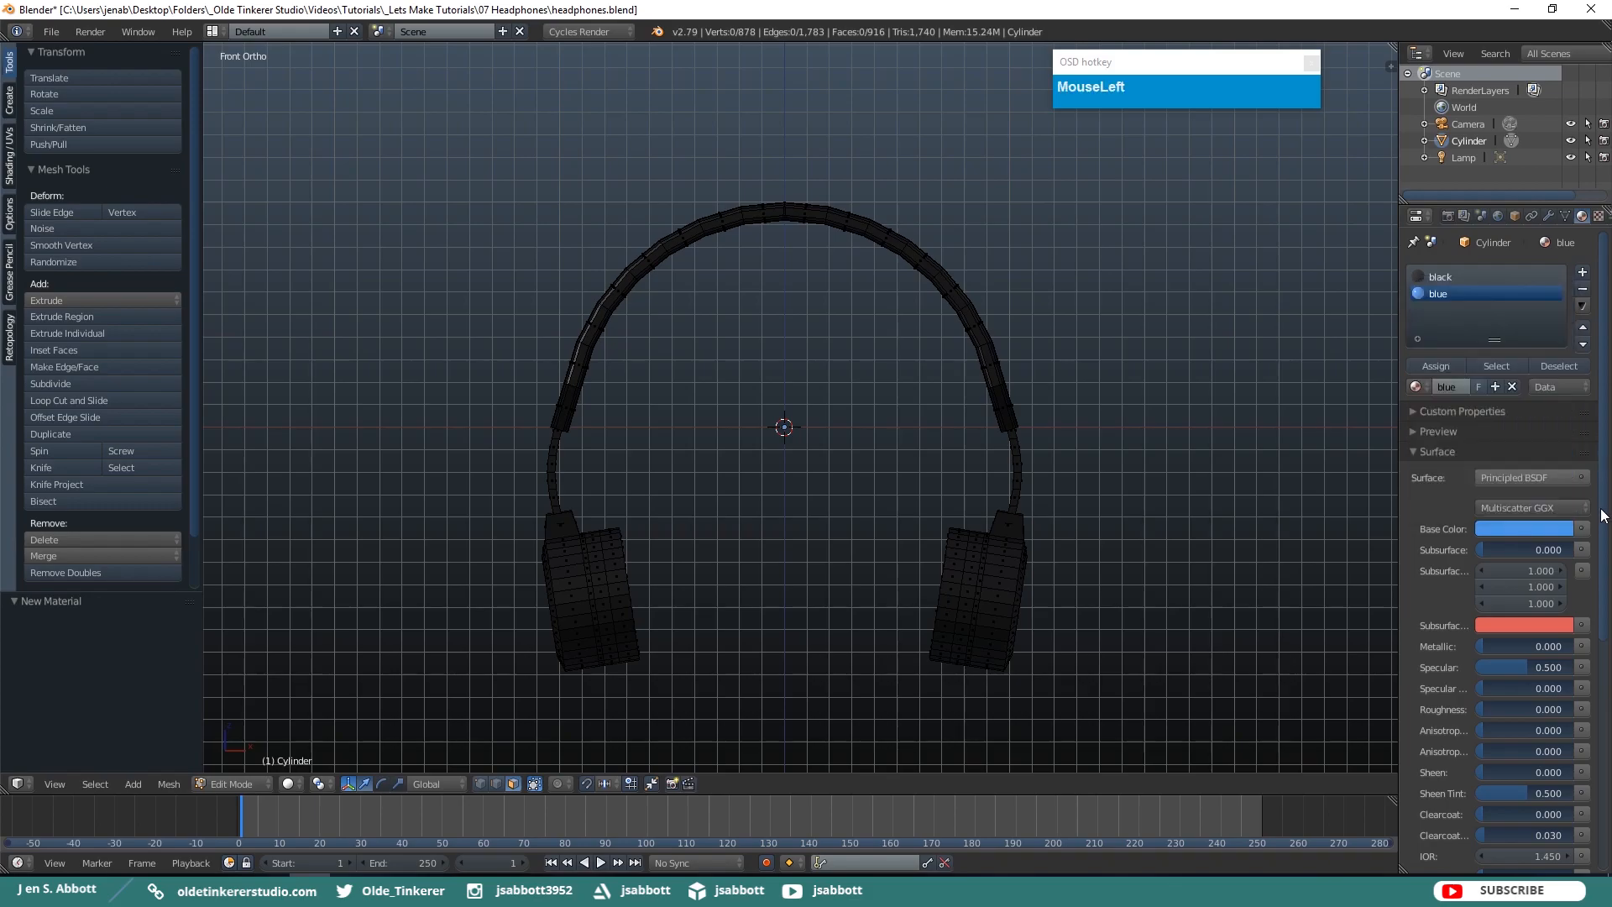
drag(1491, 709, 1570, 710)
Paste the copied hex code 4F97E7 as the blue material's viewport color.
scroll(1599, 672, down, 6)
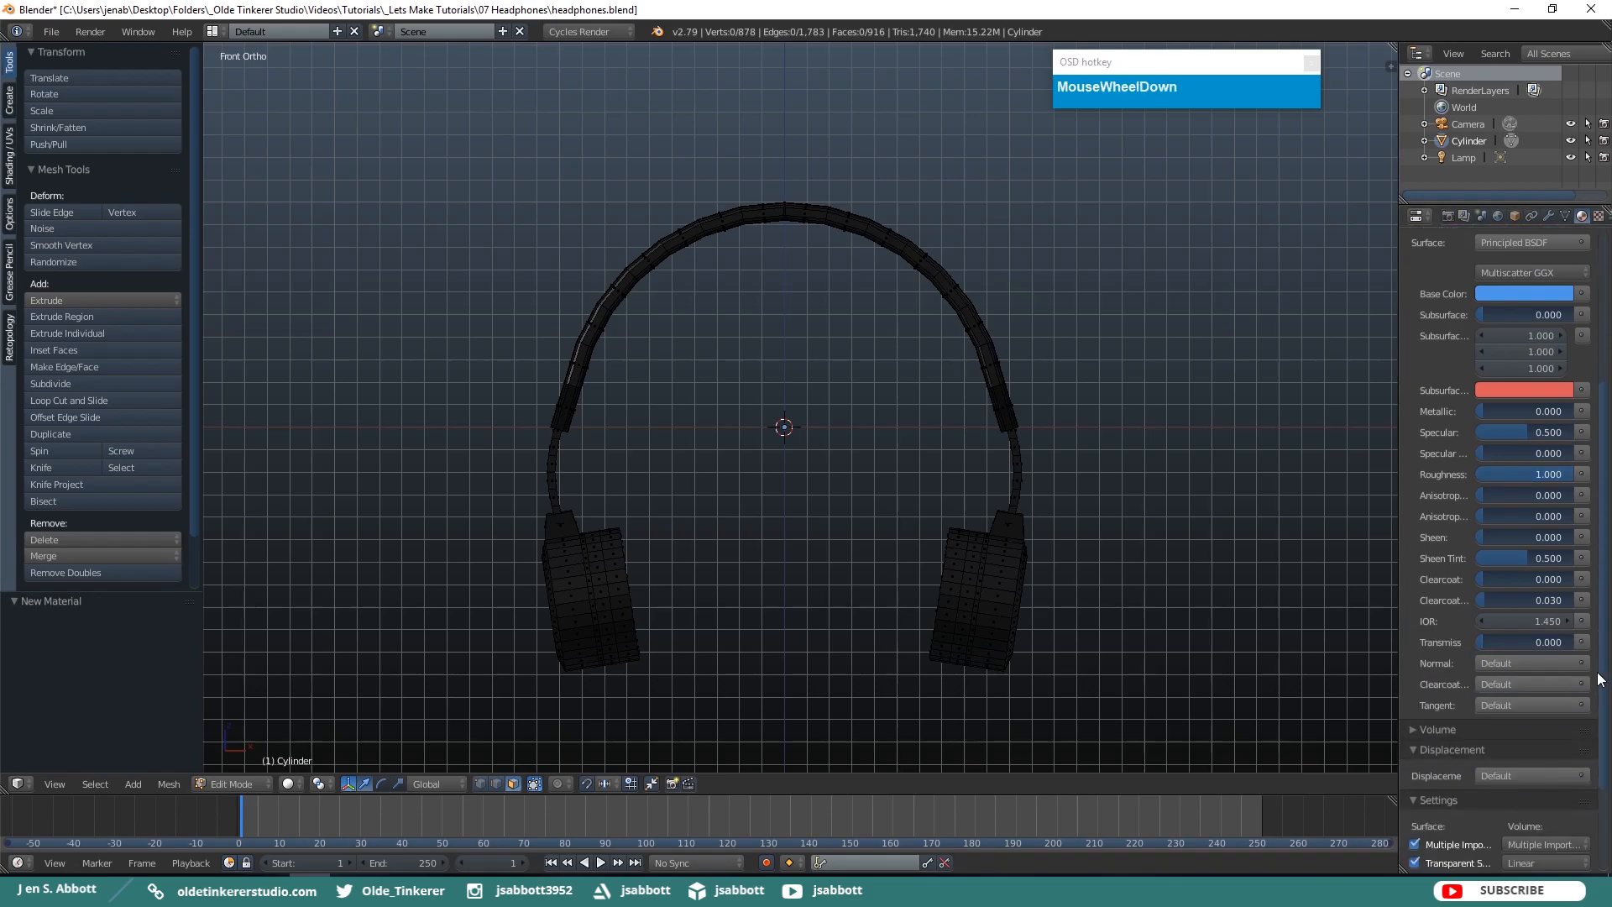
scroll(1598, 680, down, 3)
click(1426, 801)
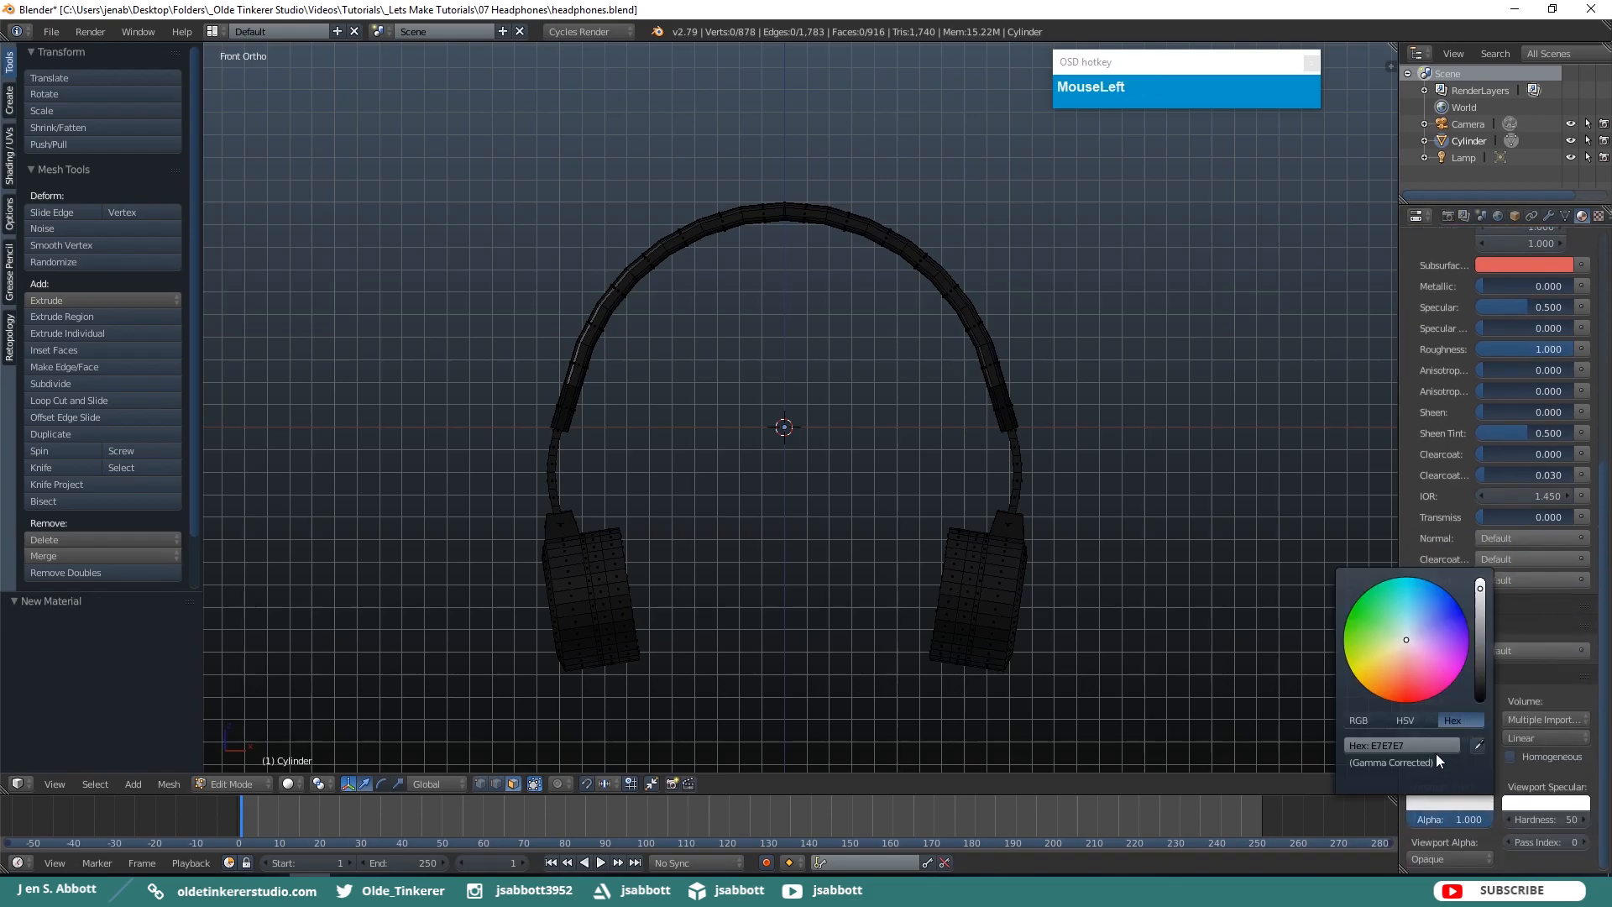
key(ctrl+v)
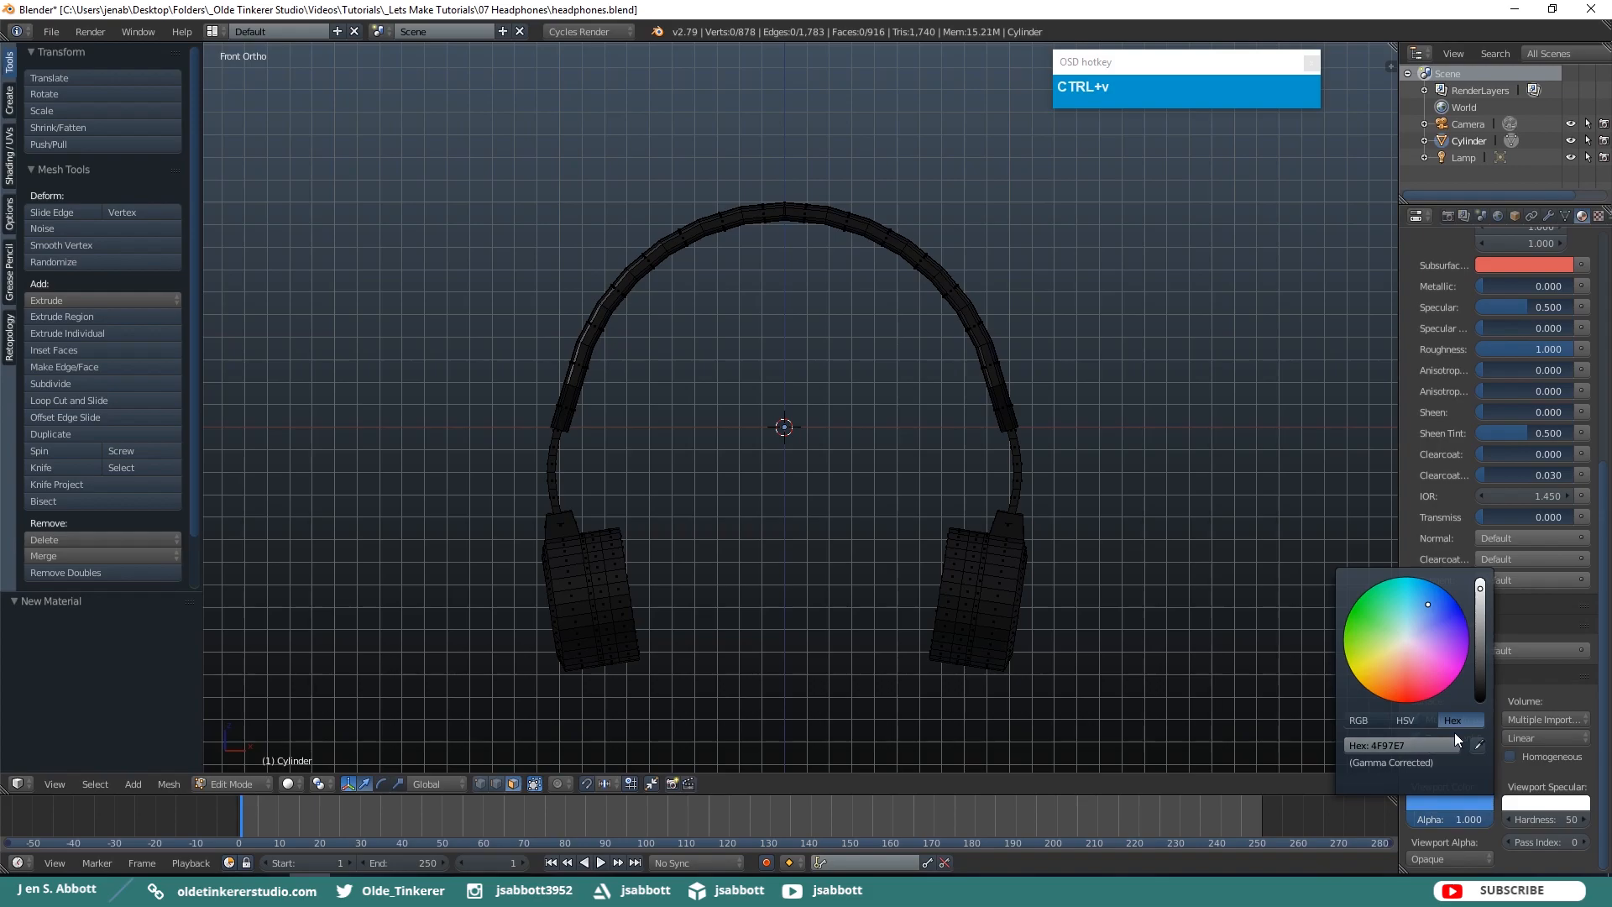
Select the narrow face loop running around the middle of one ear cup.
drag(1603, 675, 1600, 428)
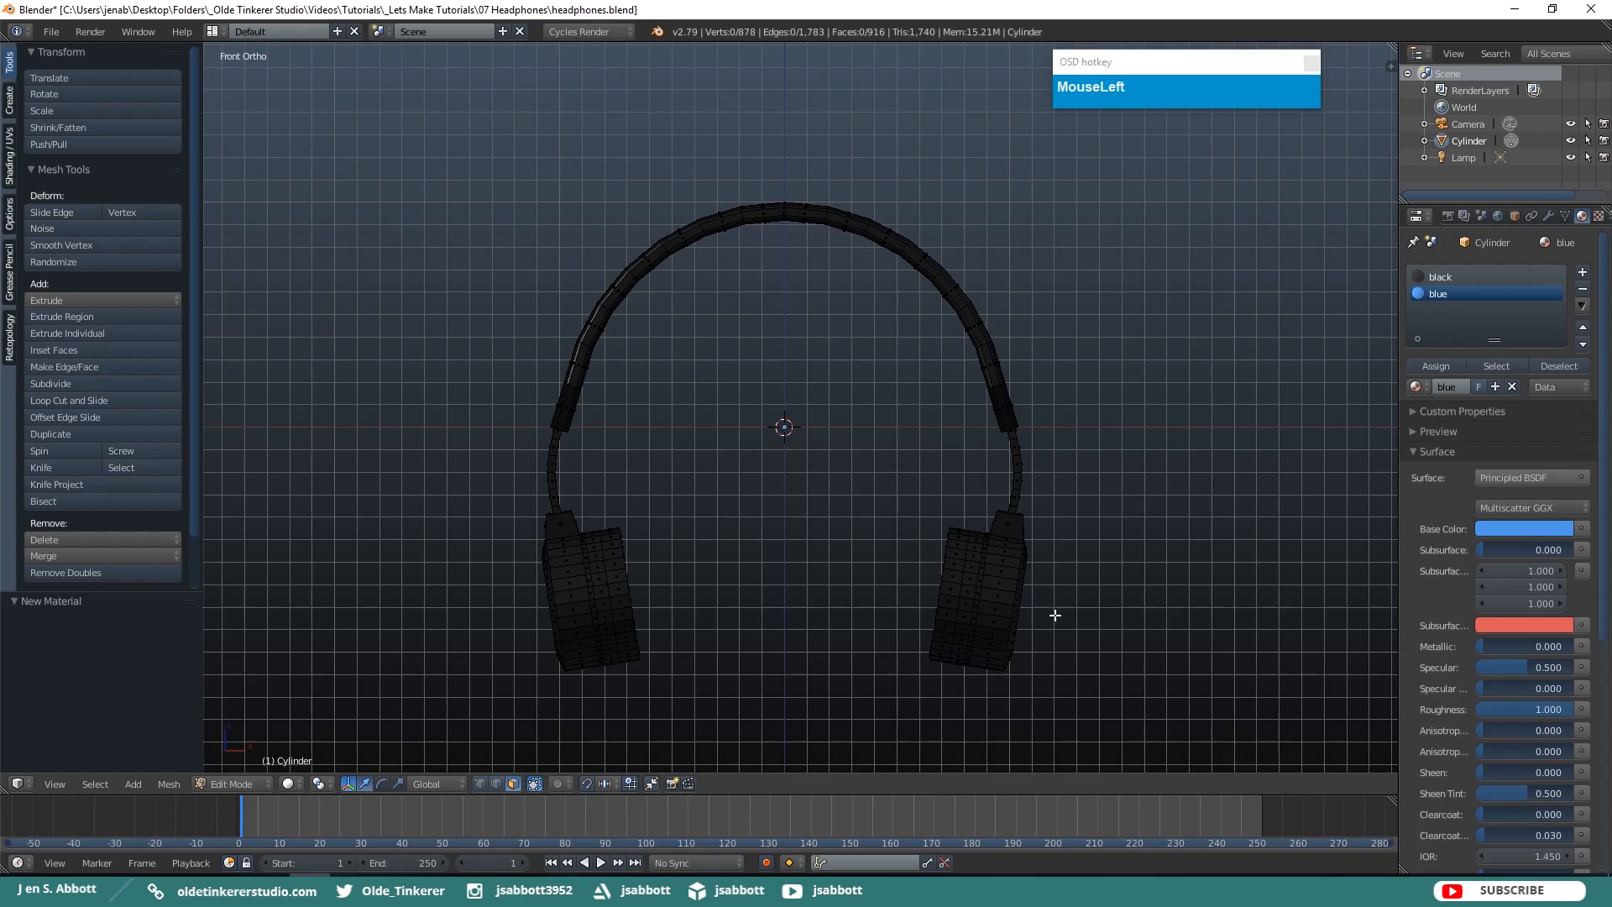
scroll(1049, 613, up, 4)
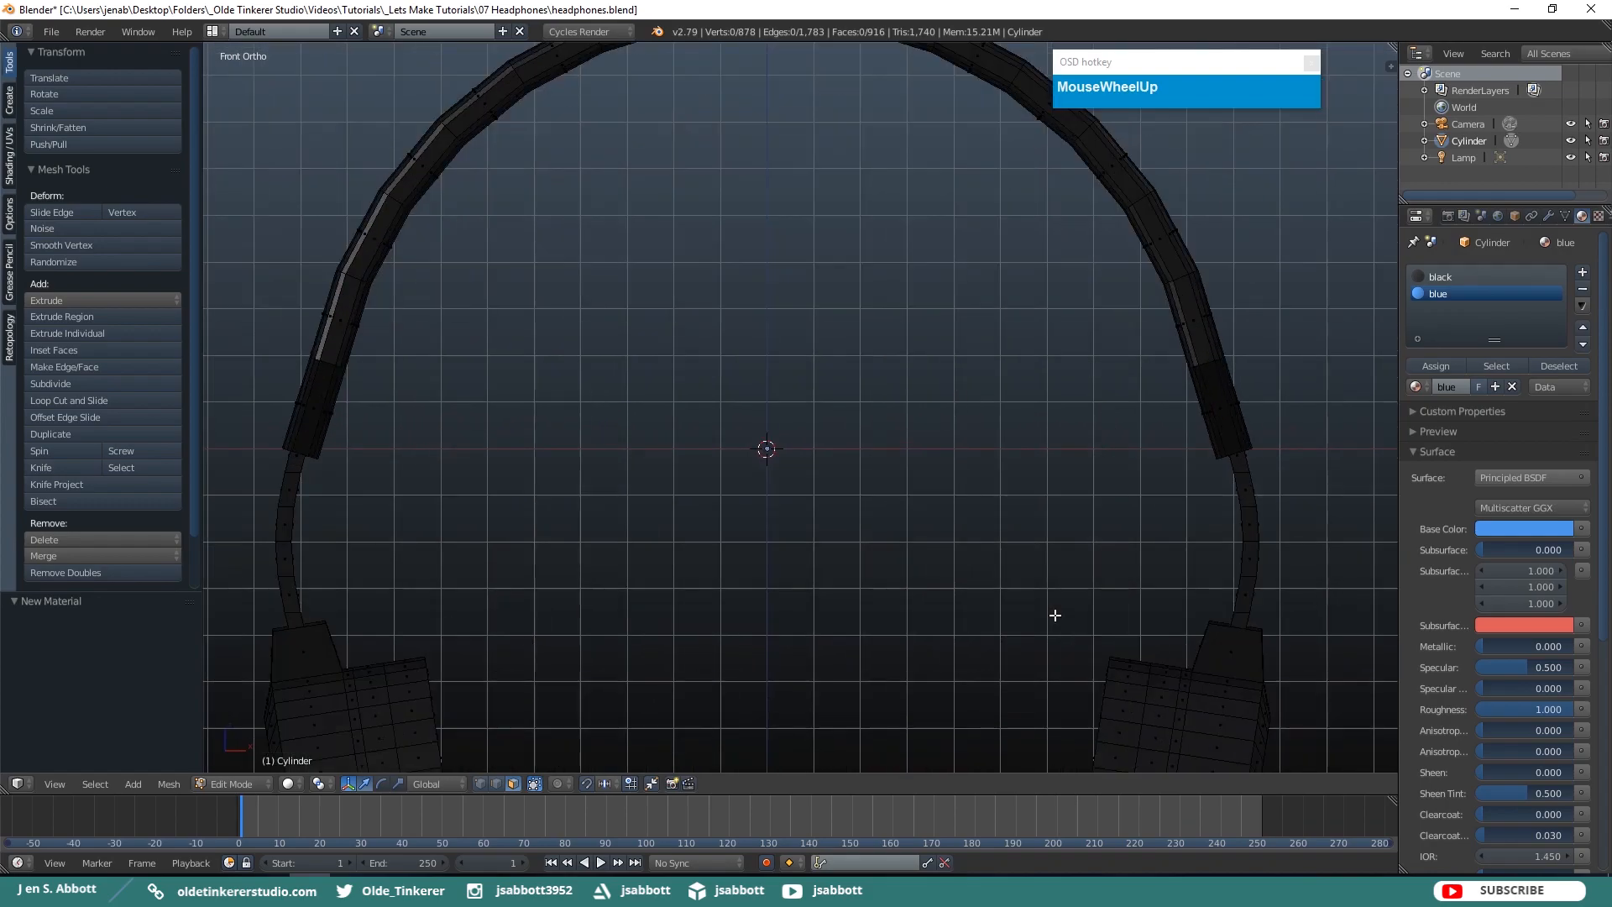
shift+middle_drag(1117, 638, 859, 238)
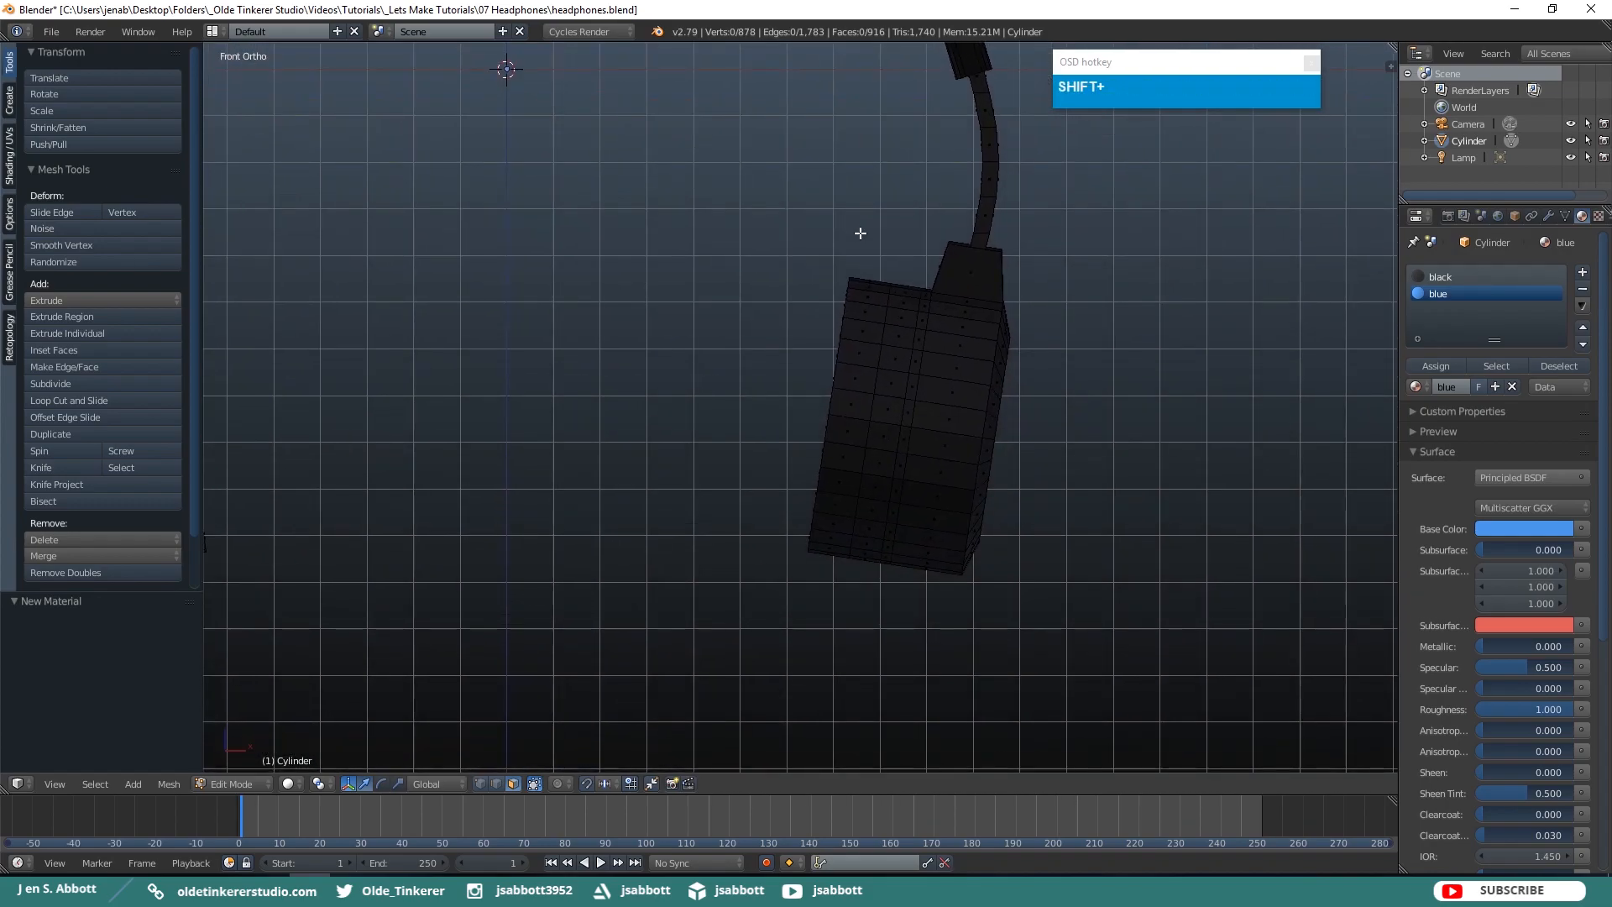
alt+right_click(912, 375)
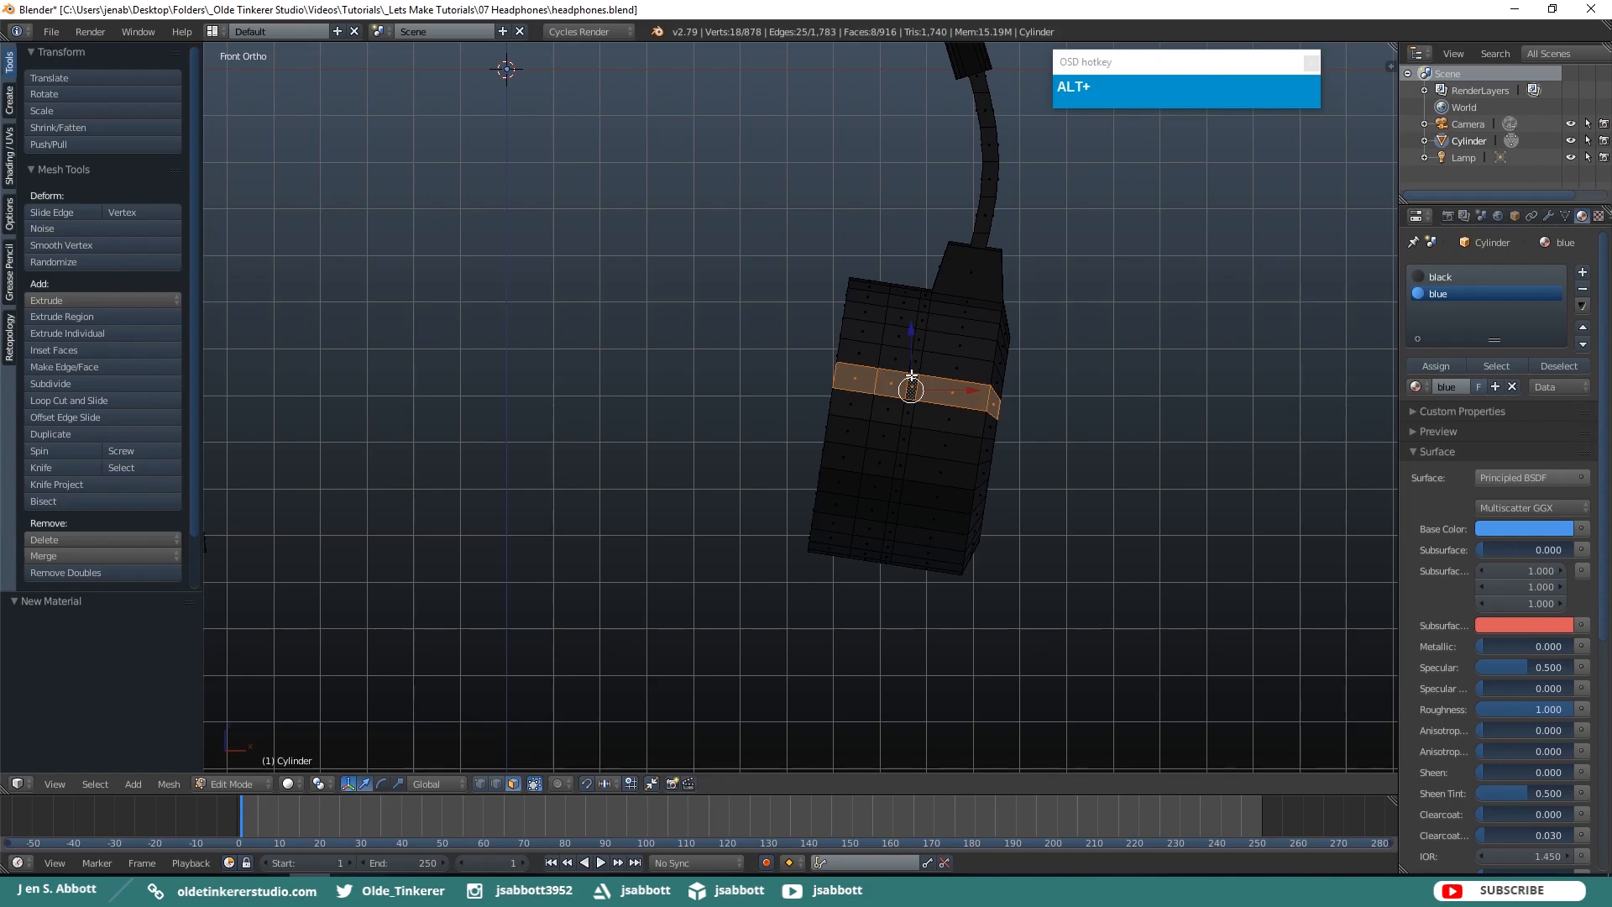
key(a)
scroll(945, 409, up, 3)
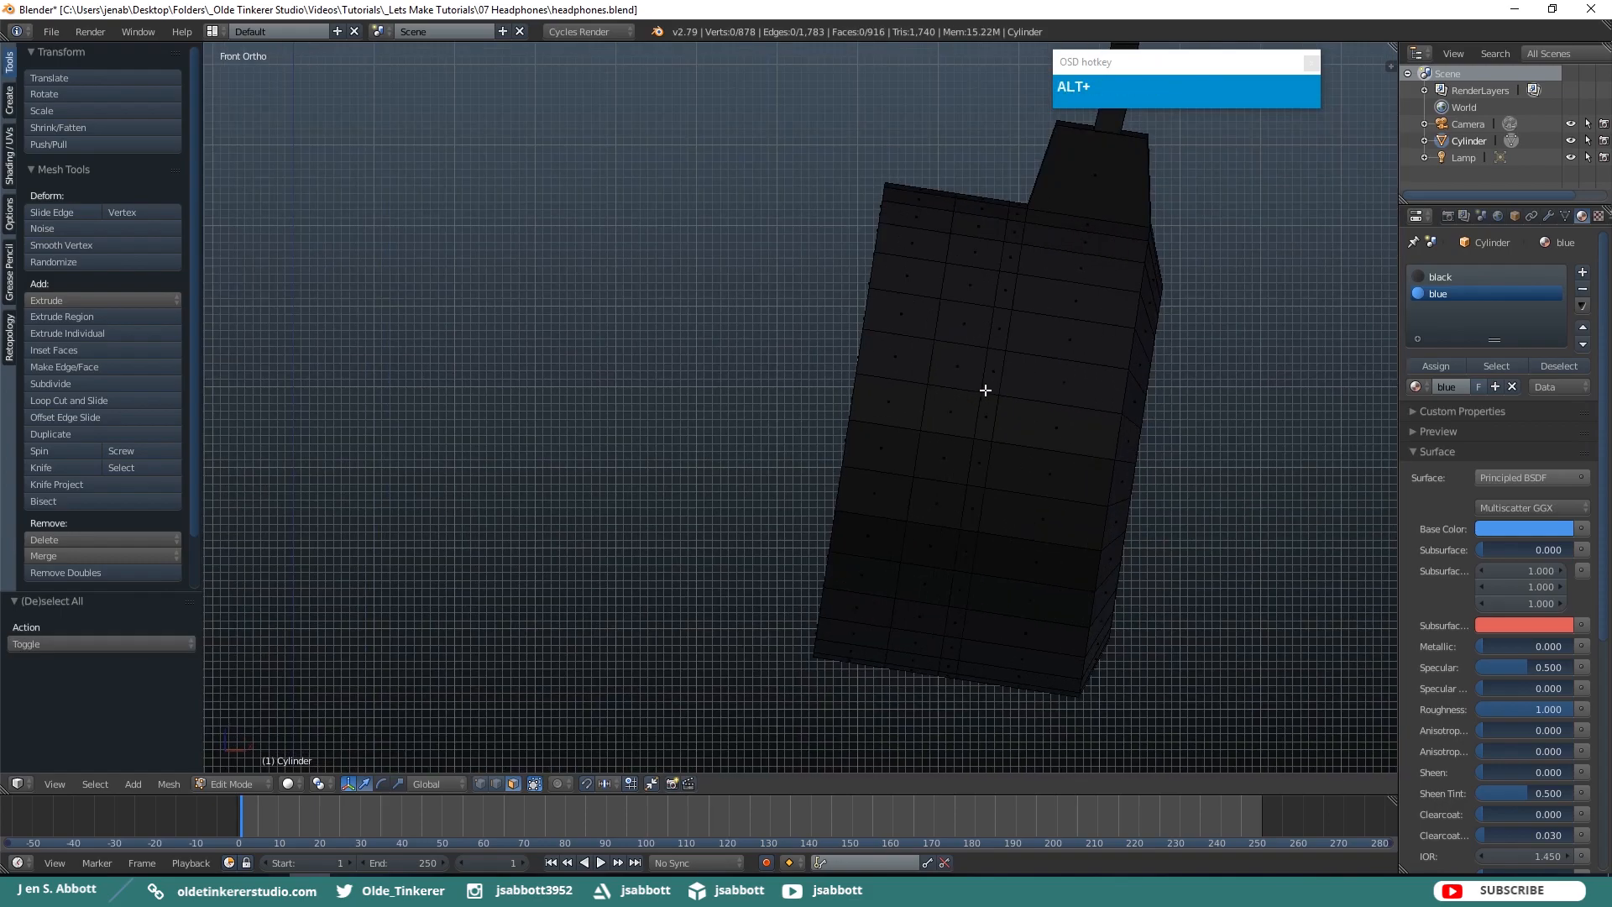
alt+right_click(986, 390)
Add the matching narrow face loop on the other ear cup and assign the blue material to both loops.
shift+middle_drag(634, 420, 659, 457)
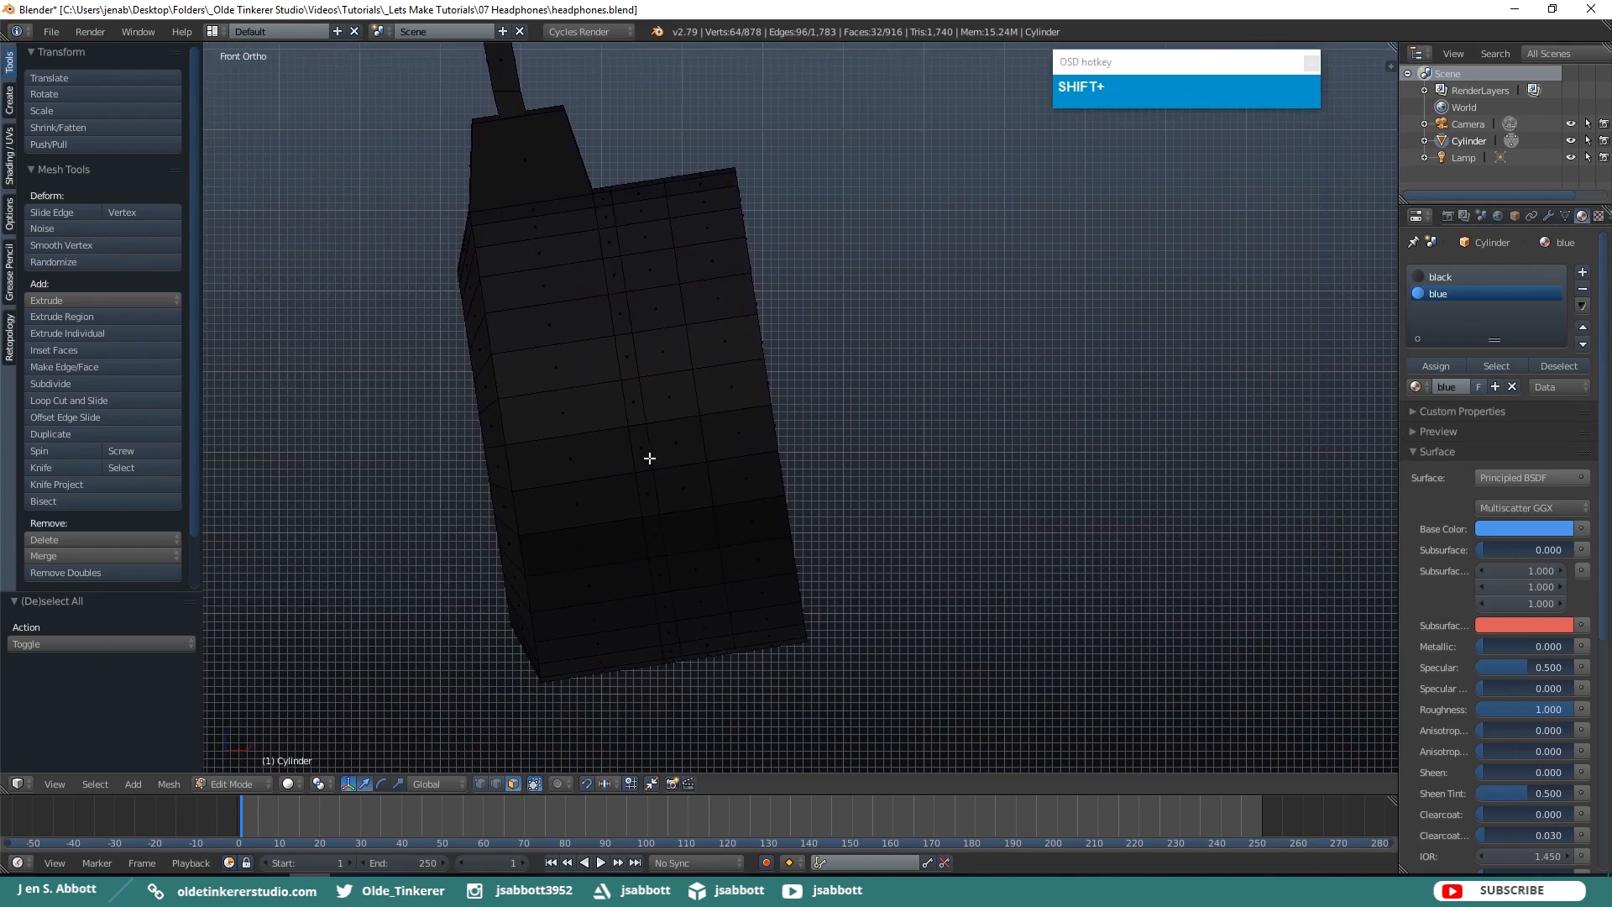
alt+right_click(633, 425)
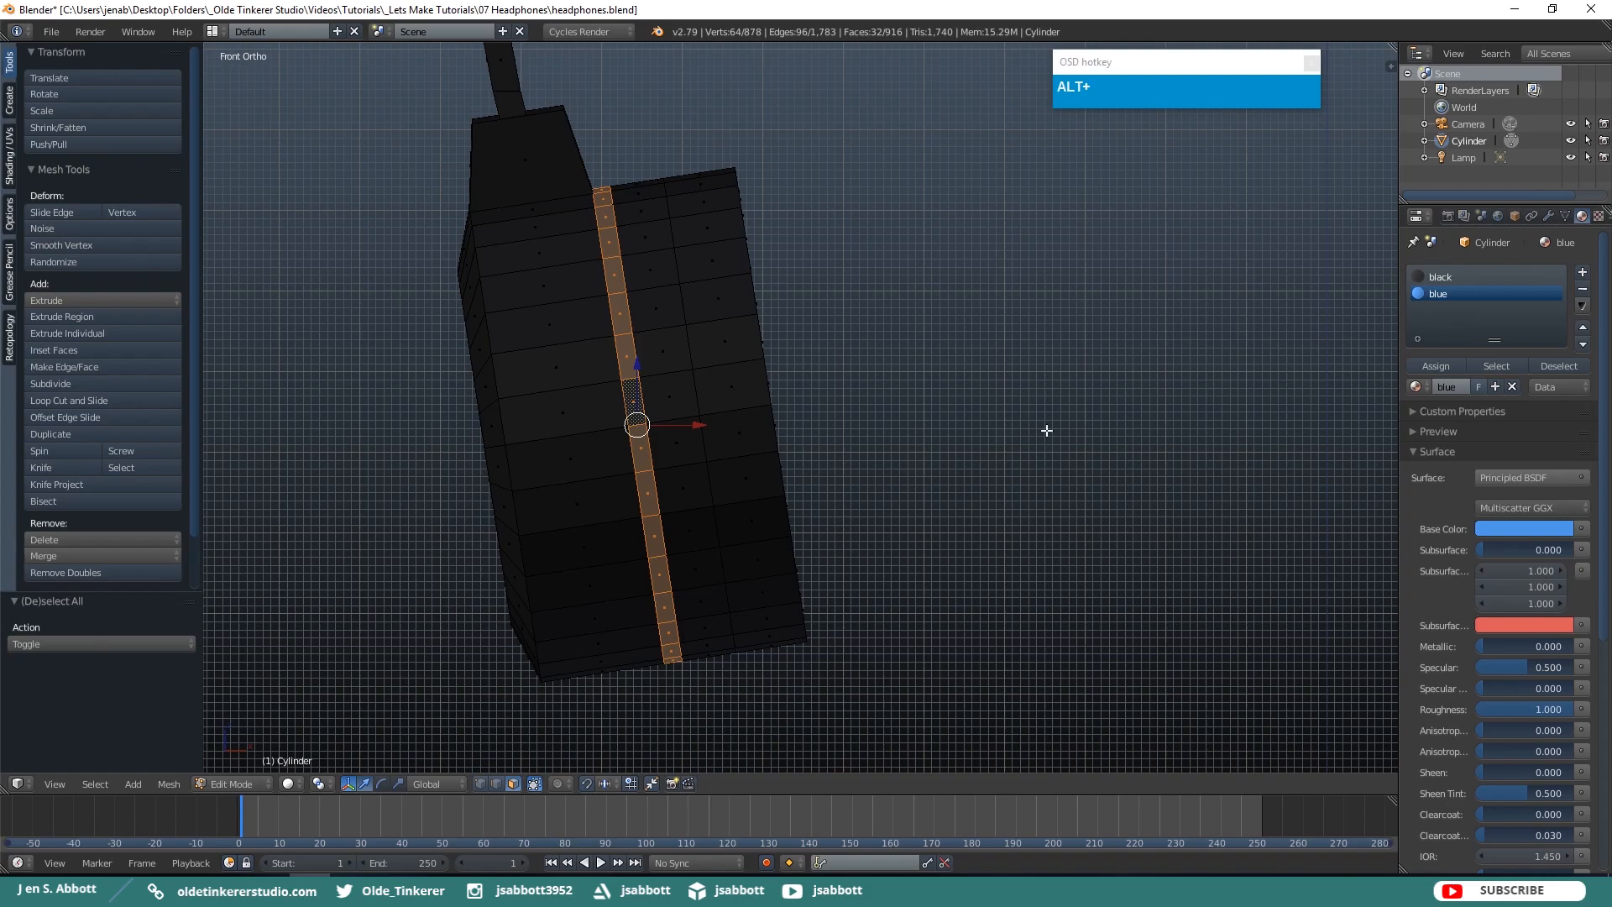
key(ctrl+z)
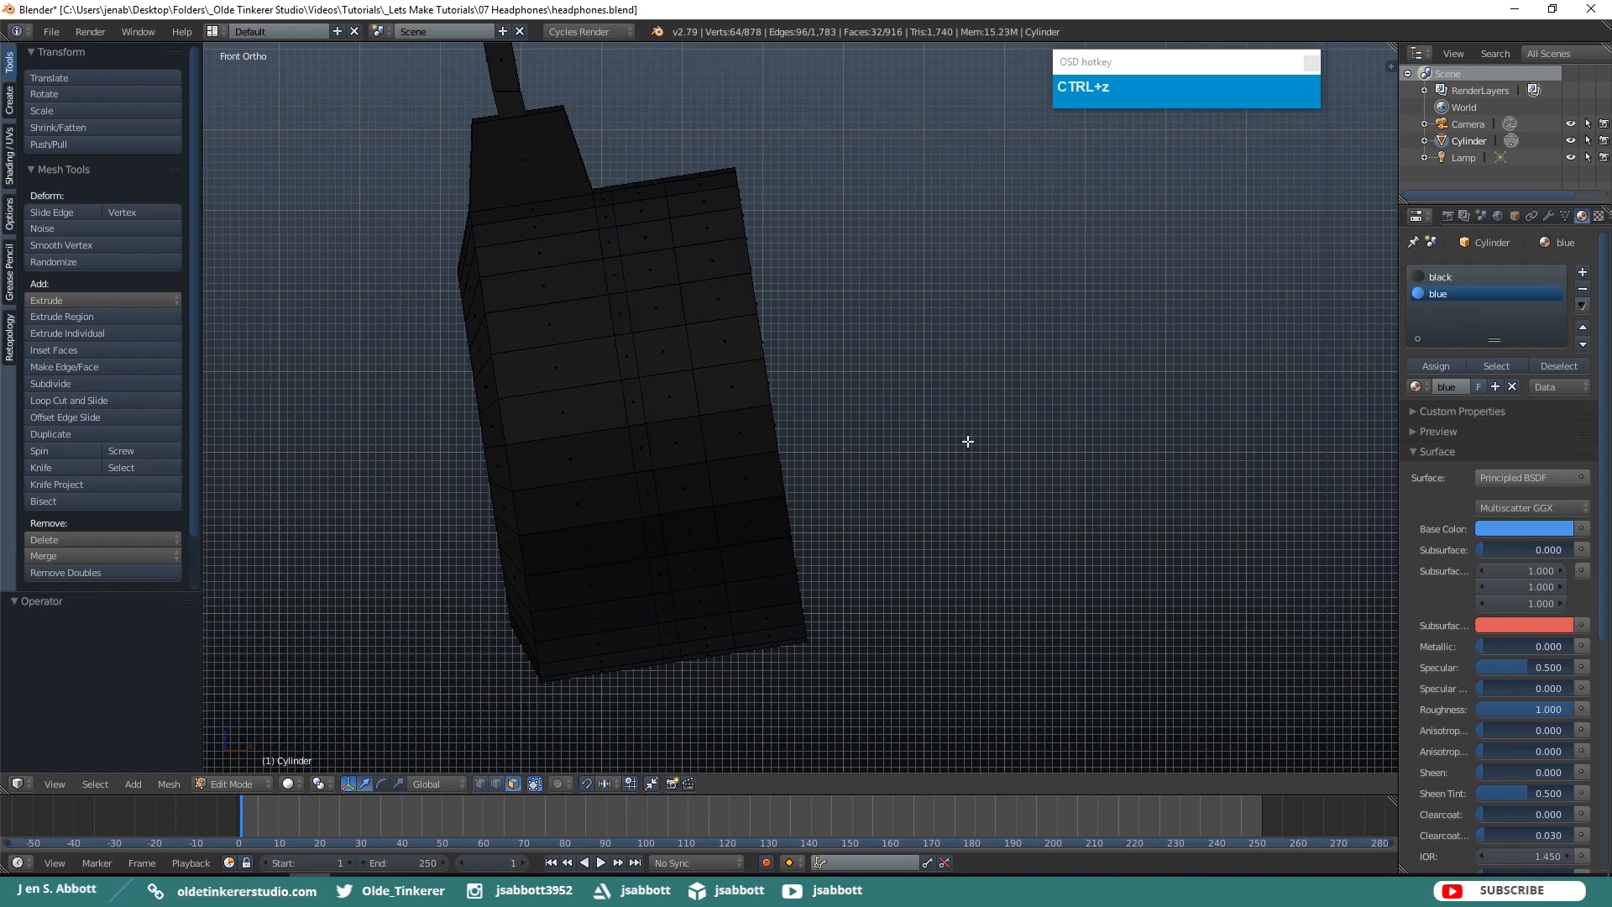
alt+shift+right_click(635, 428)
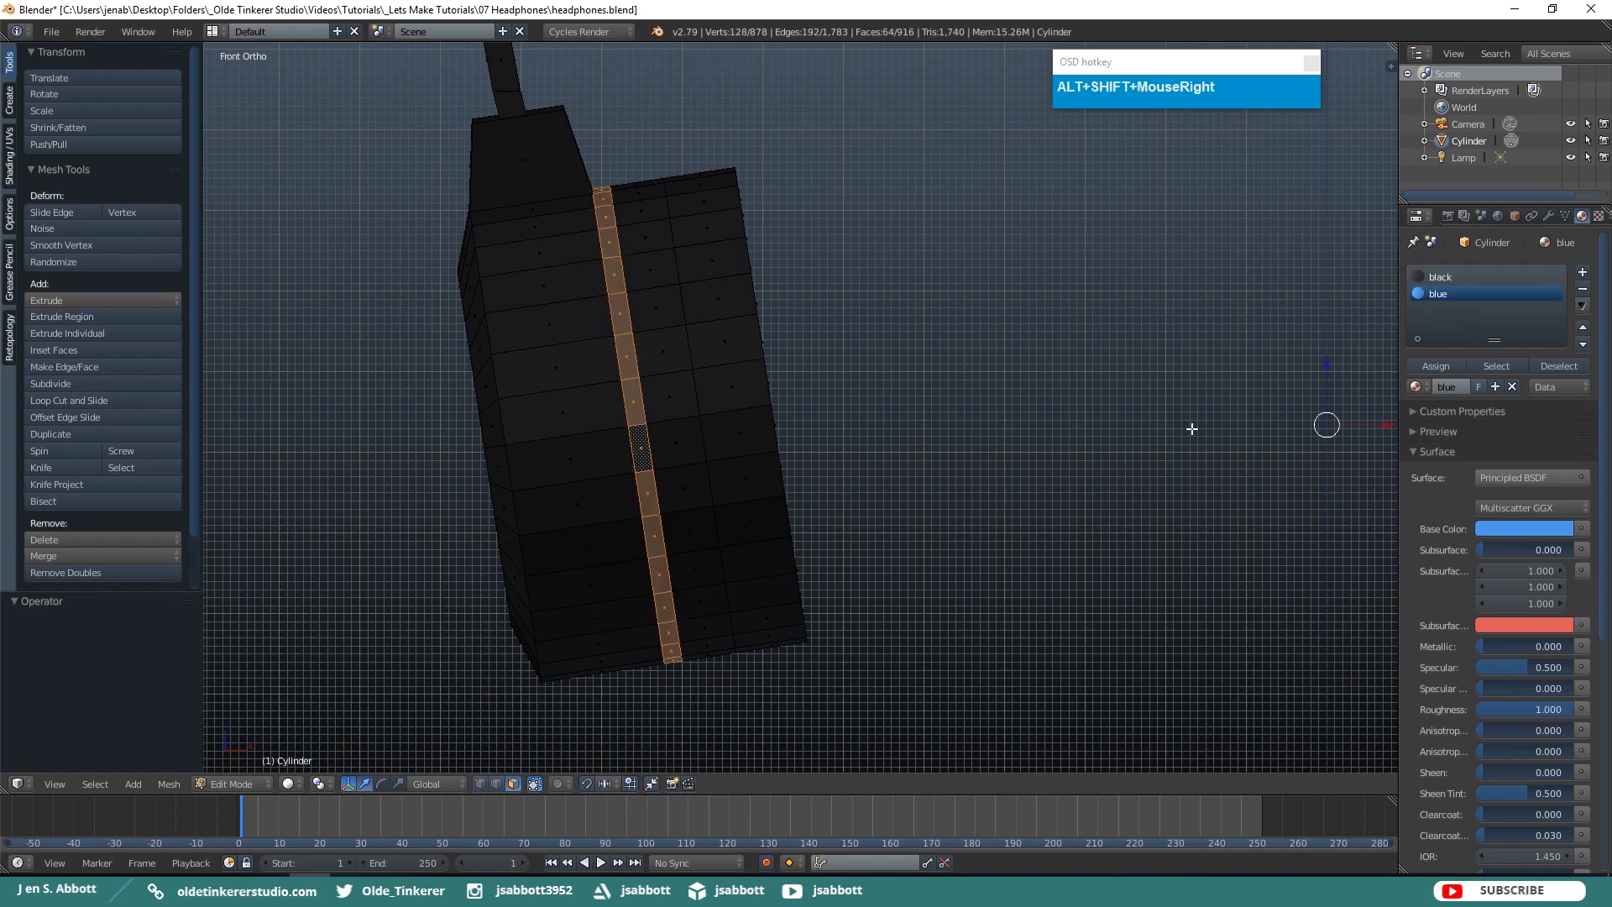
middle_drag(1216, 428, 1208, 433)
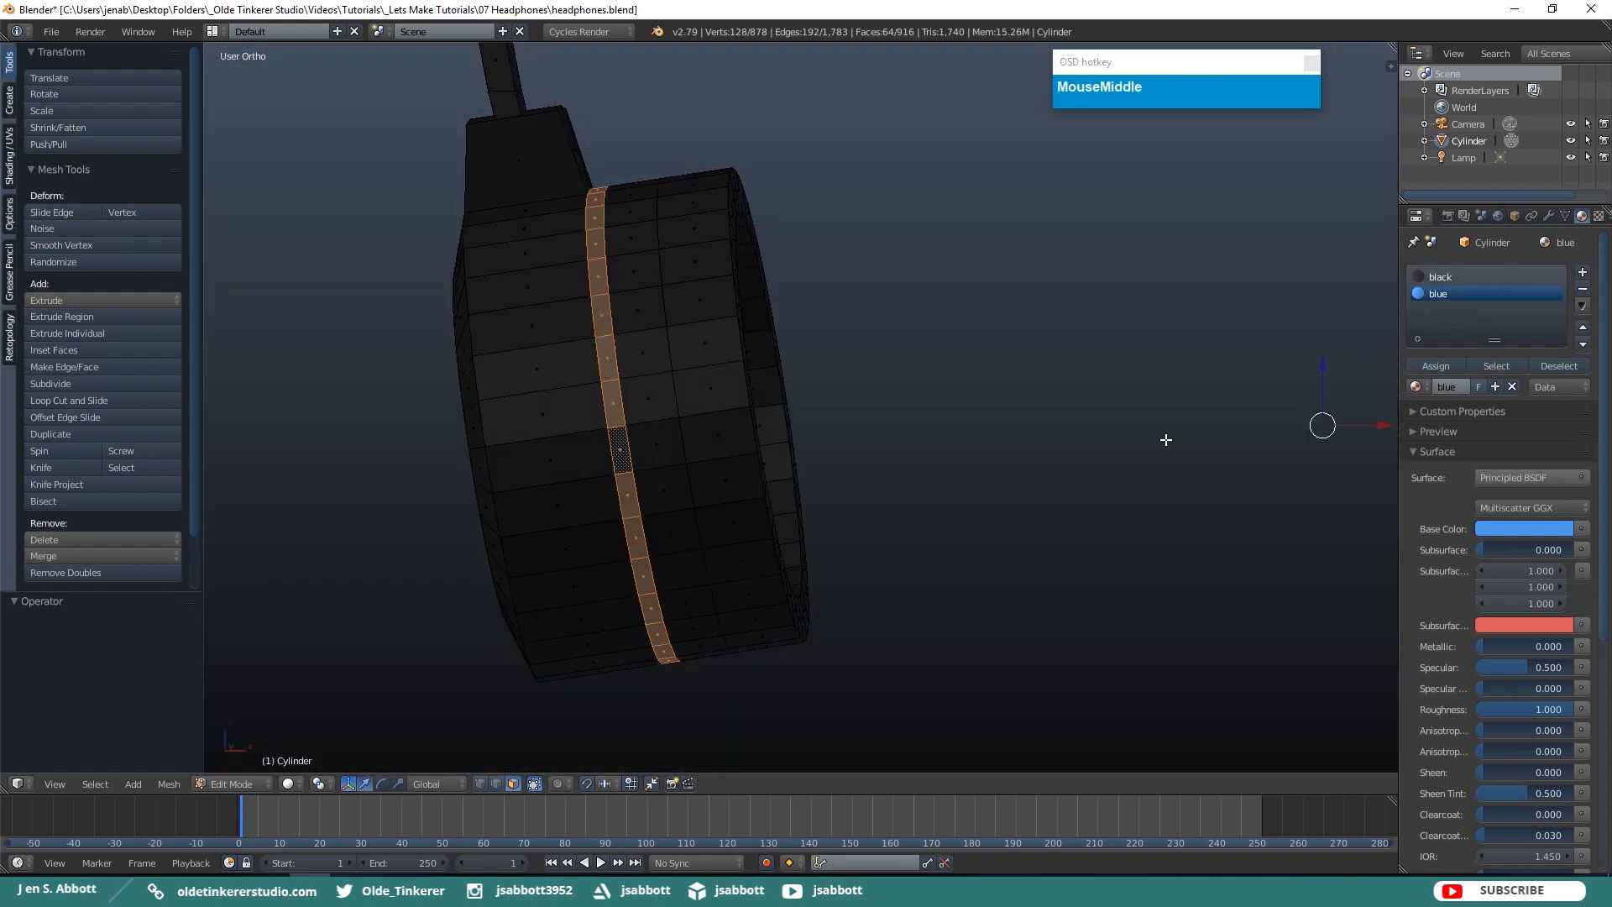
key(KP_1)
scroll(1167, 436, down, 5)
shift+middle_drag(1206, 425, 1162, 450)
click(1429, 367)
key(a)
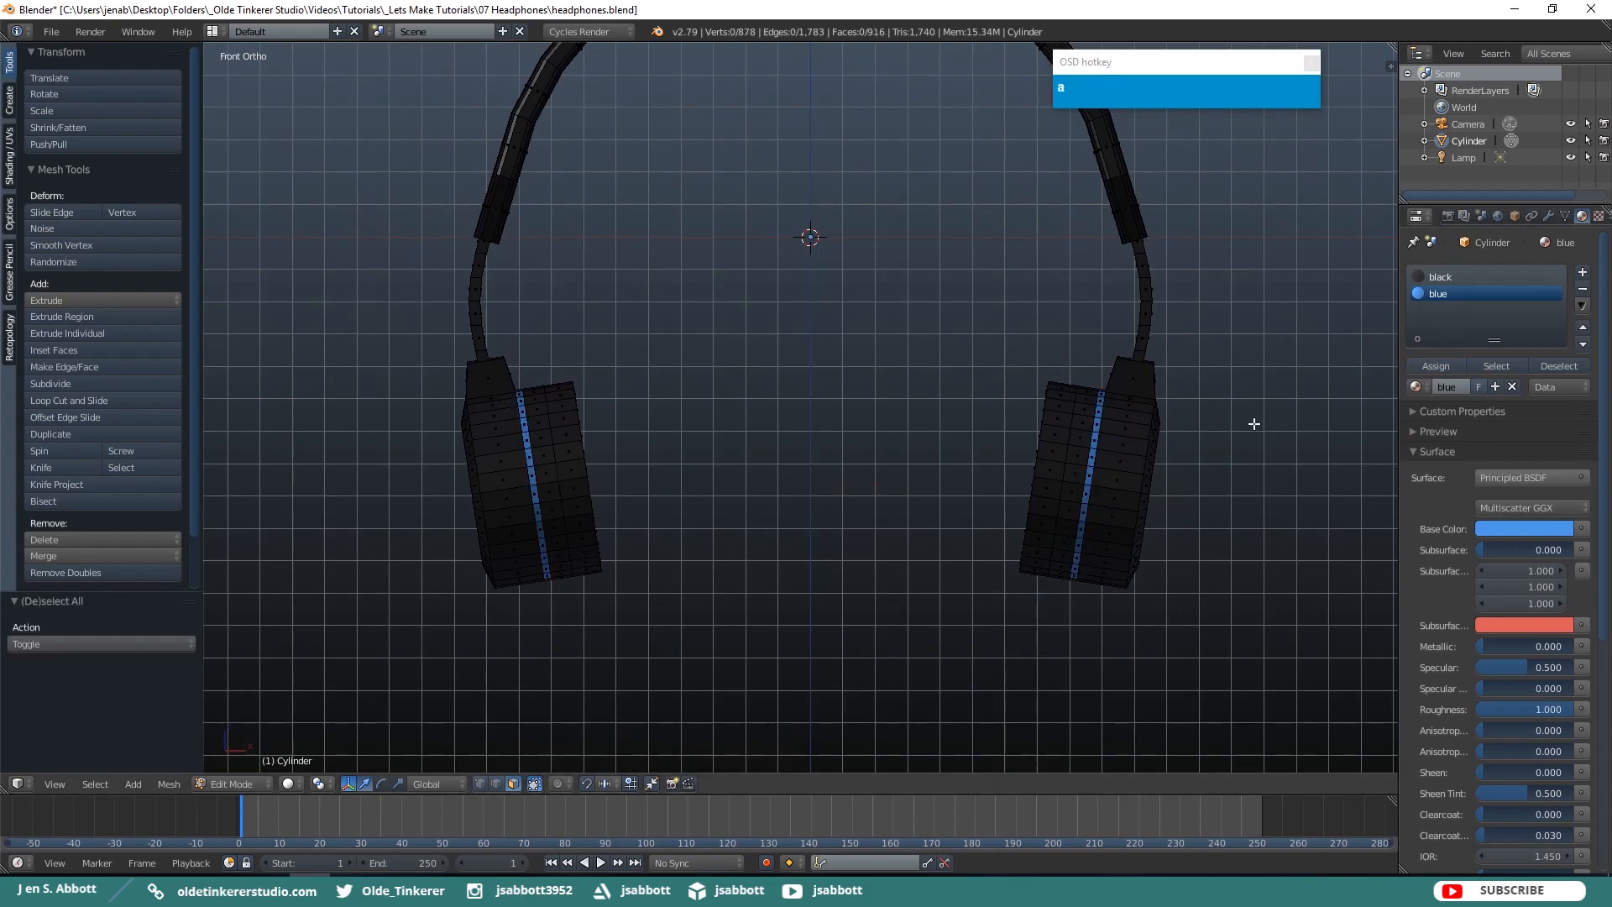
key(Tab)
key(Tab)
Add a third material slot with a new material named red.
click(1582, 272)
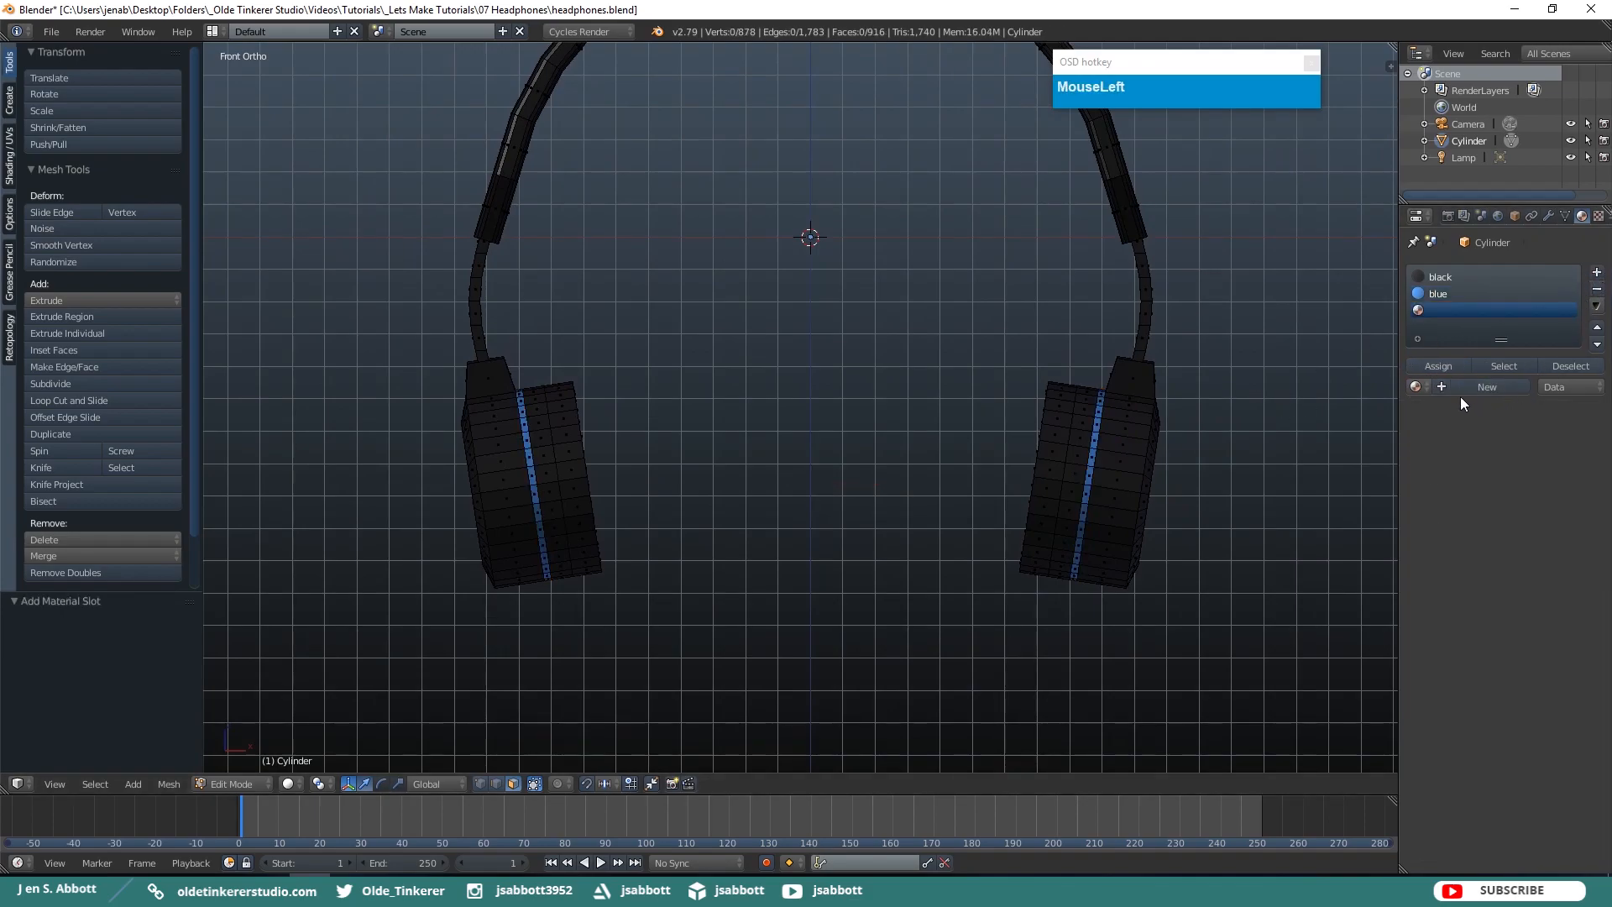
click(1457, 384)
click(1451, 387)
text(red)
key(Return)
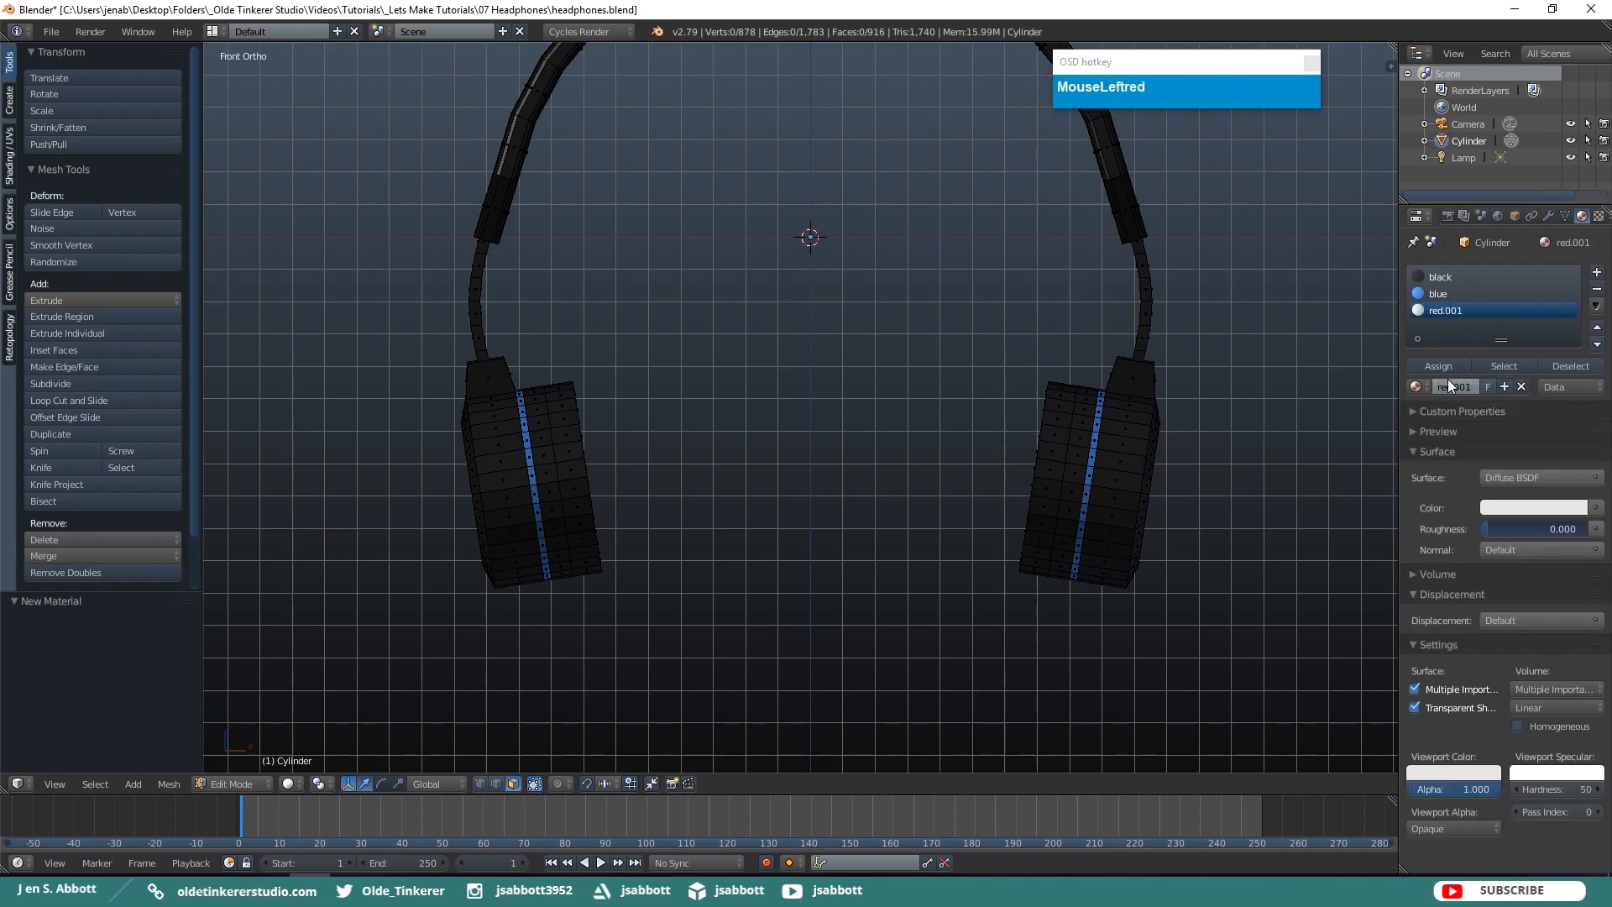
Give the red material a Principled BSDF surface with base color hex E74049.
click(1581, 474)
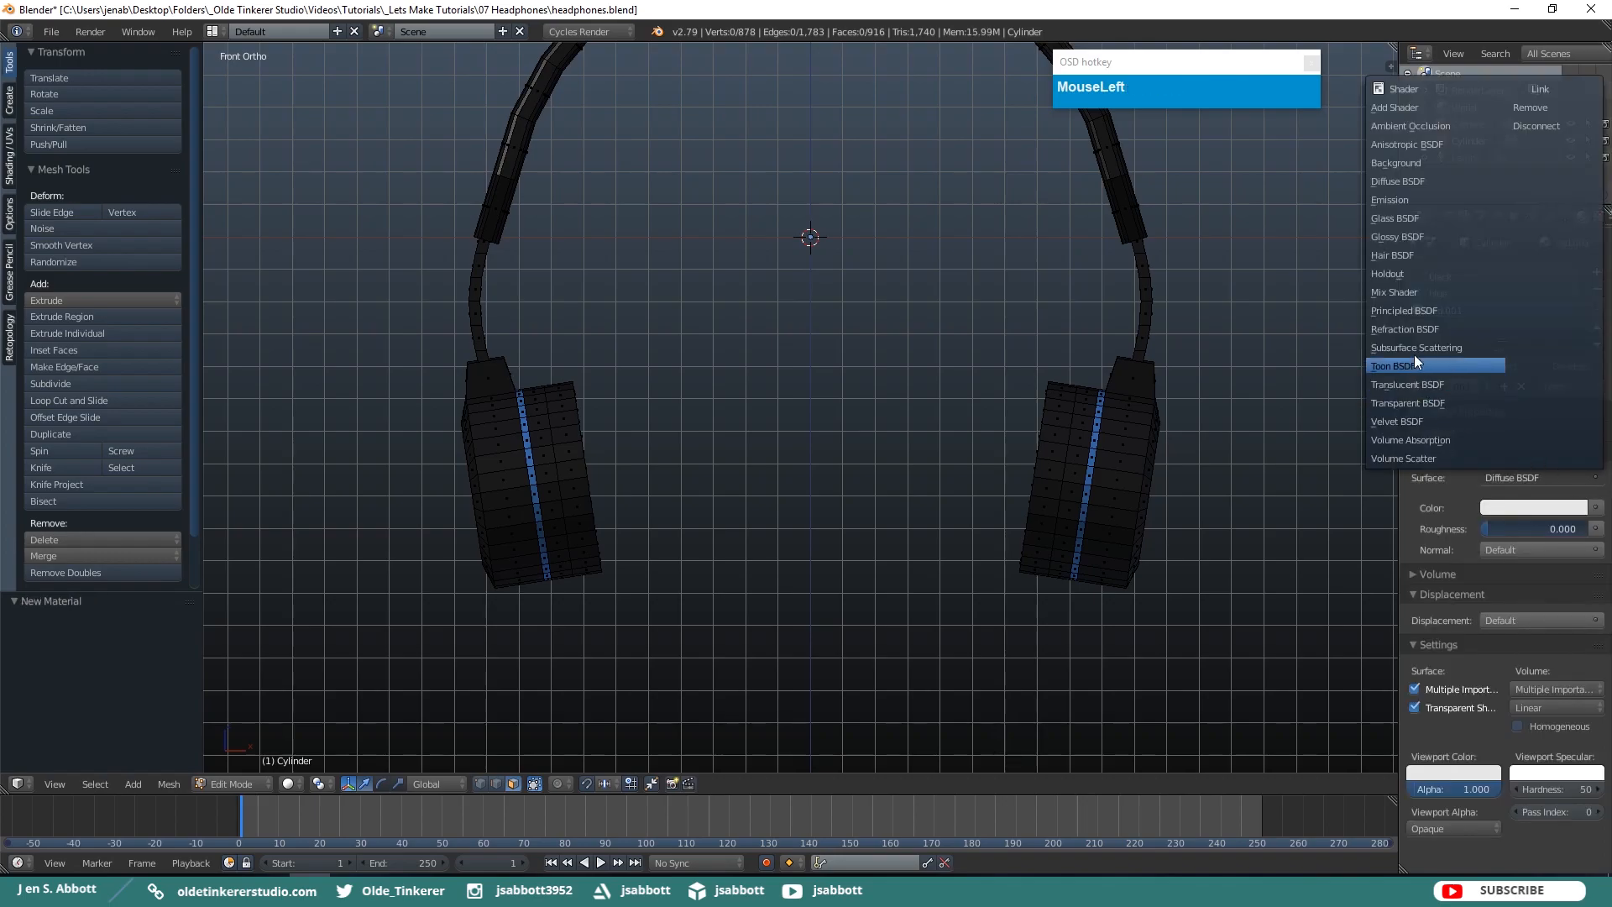
click(1407, 310)
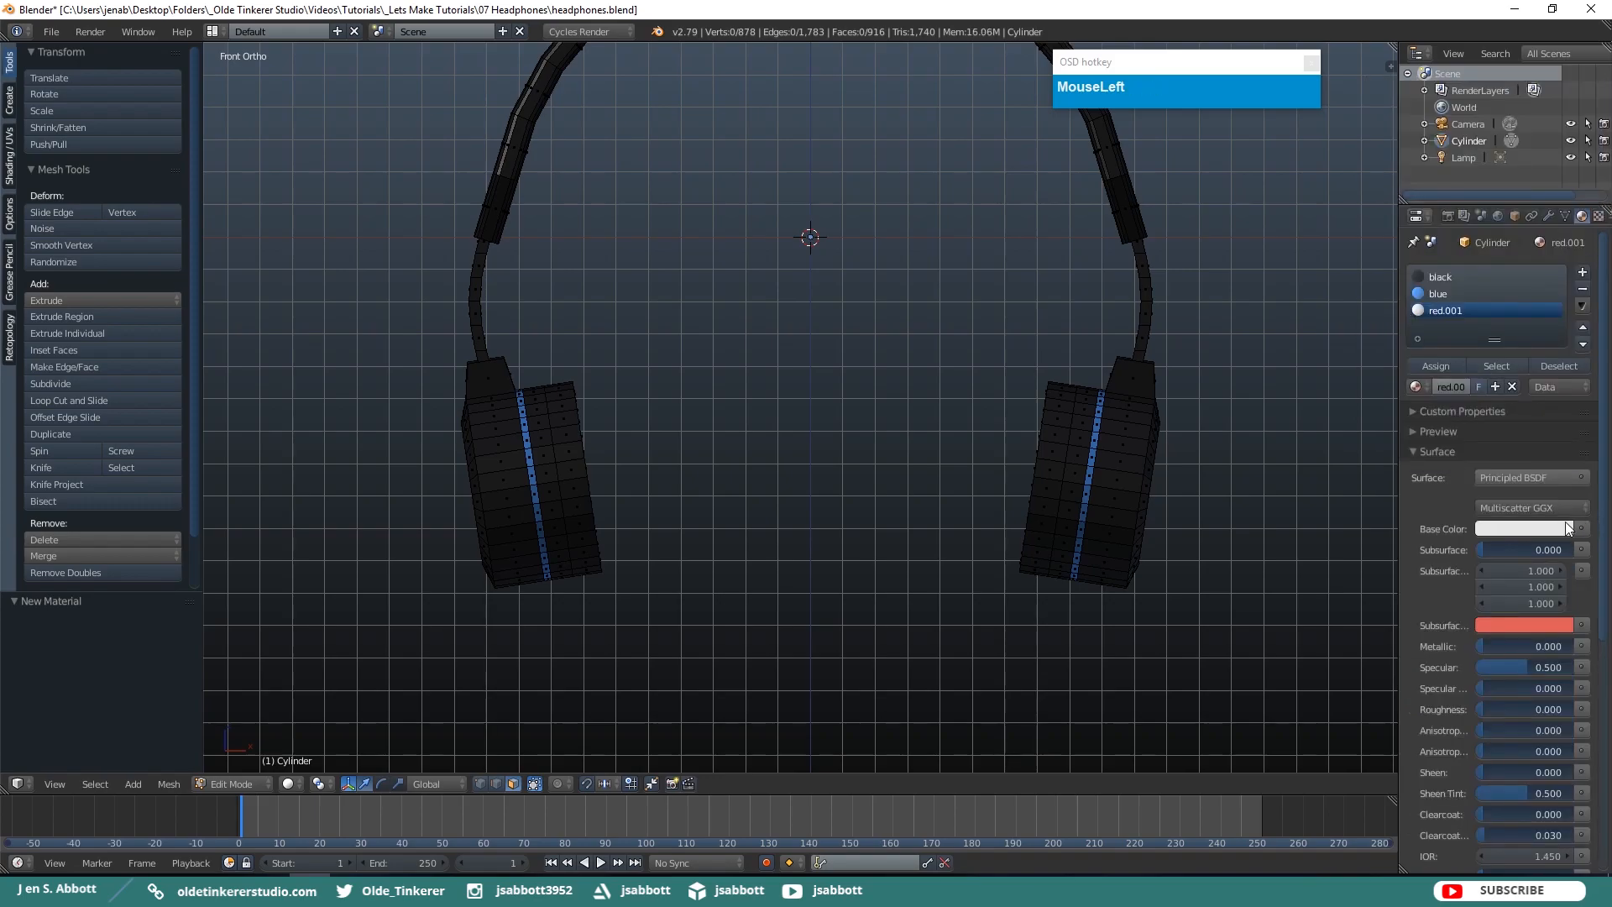
click(1524, 530)
click(1493, 452)
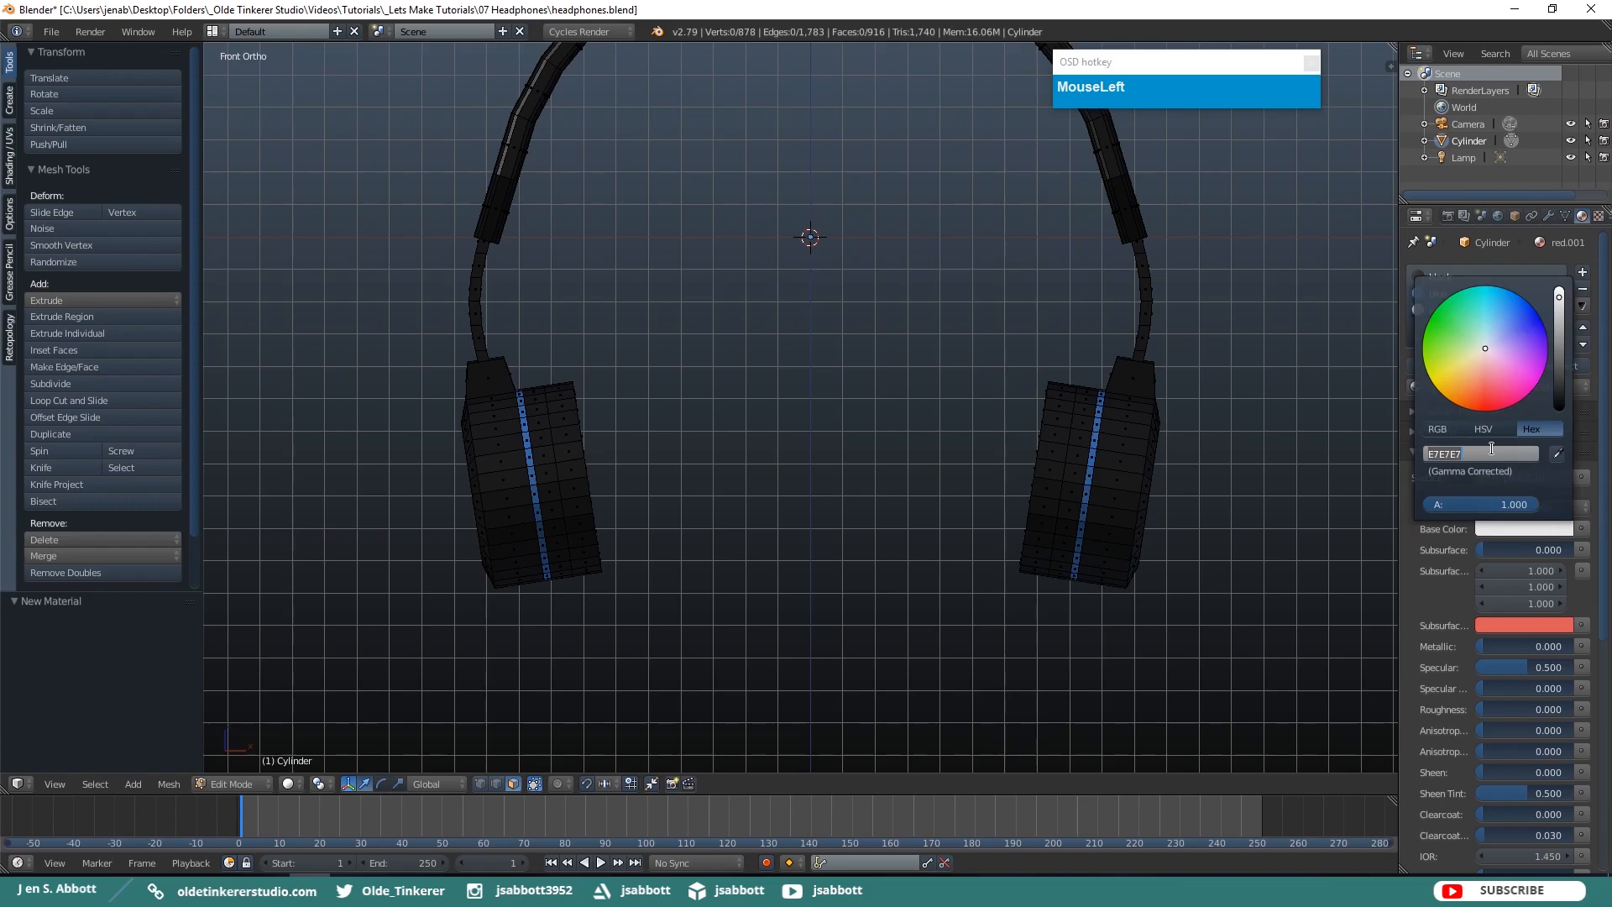
text(e74049)
key(Return)
Set the red material's viewport color to hex E74049 and its roughness to 1.000.
click(1602, 492)
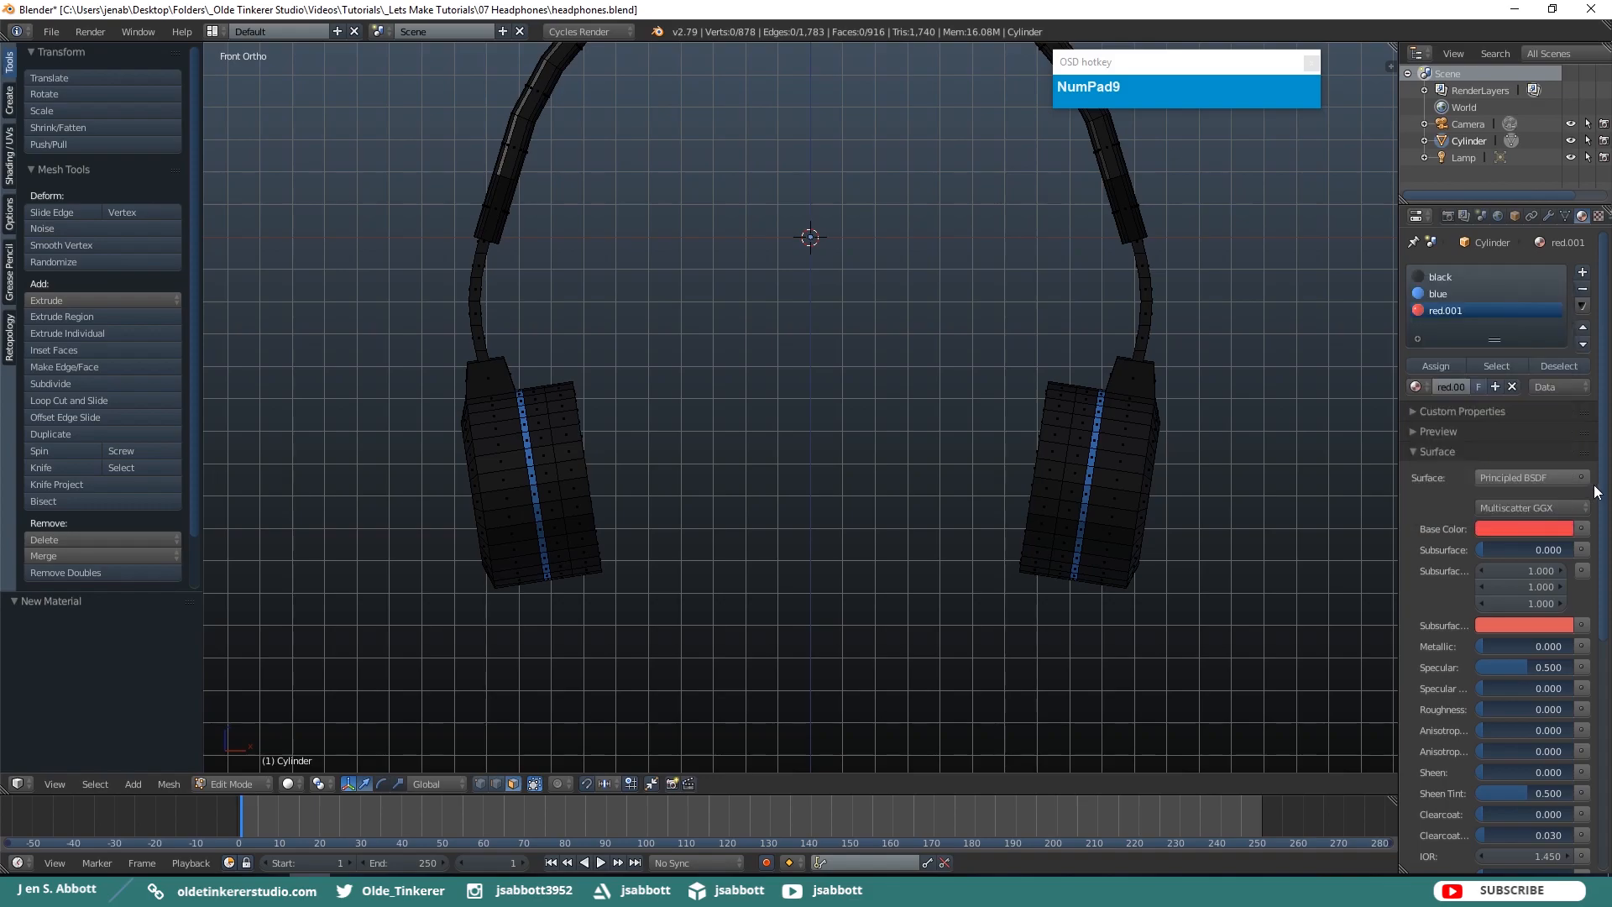
drag(1602, 492, 1602, 724)
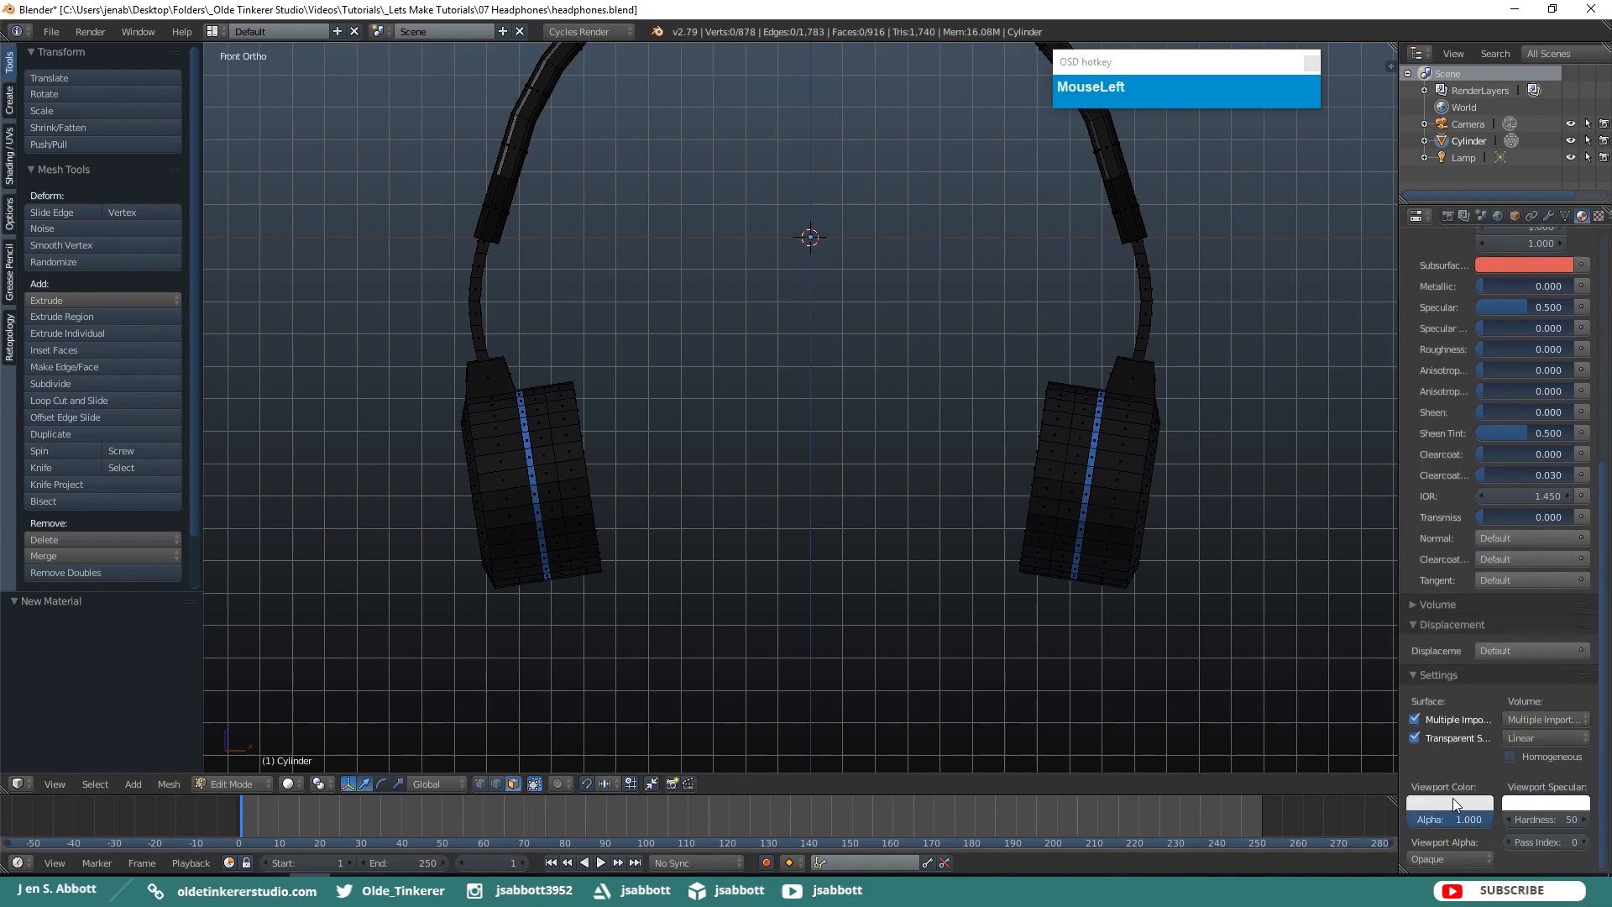
click(1455, 803)
text(E74049)
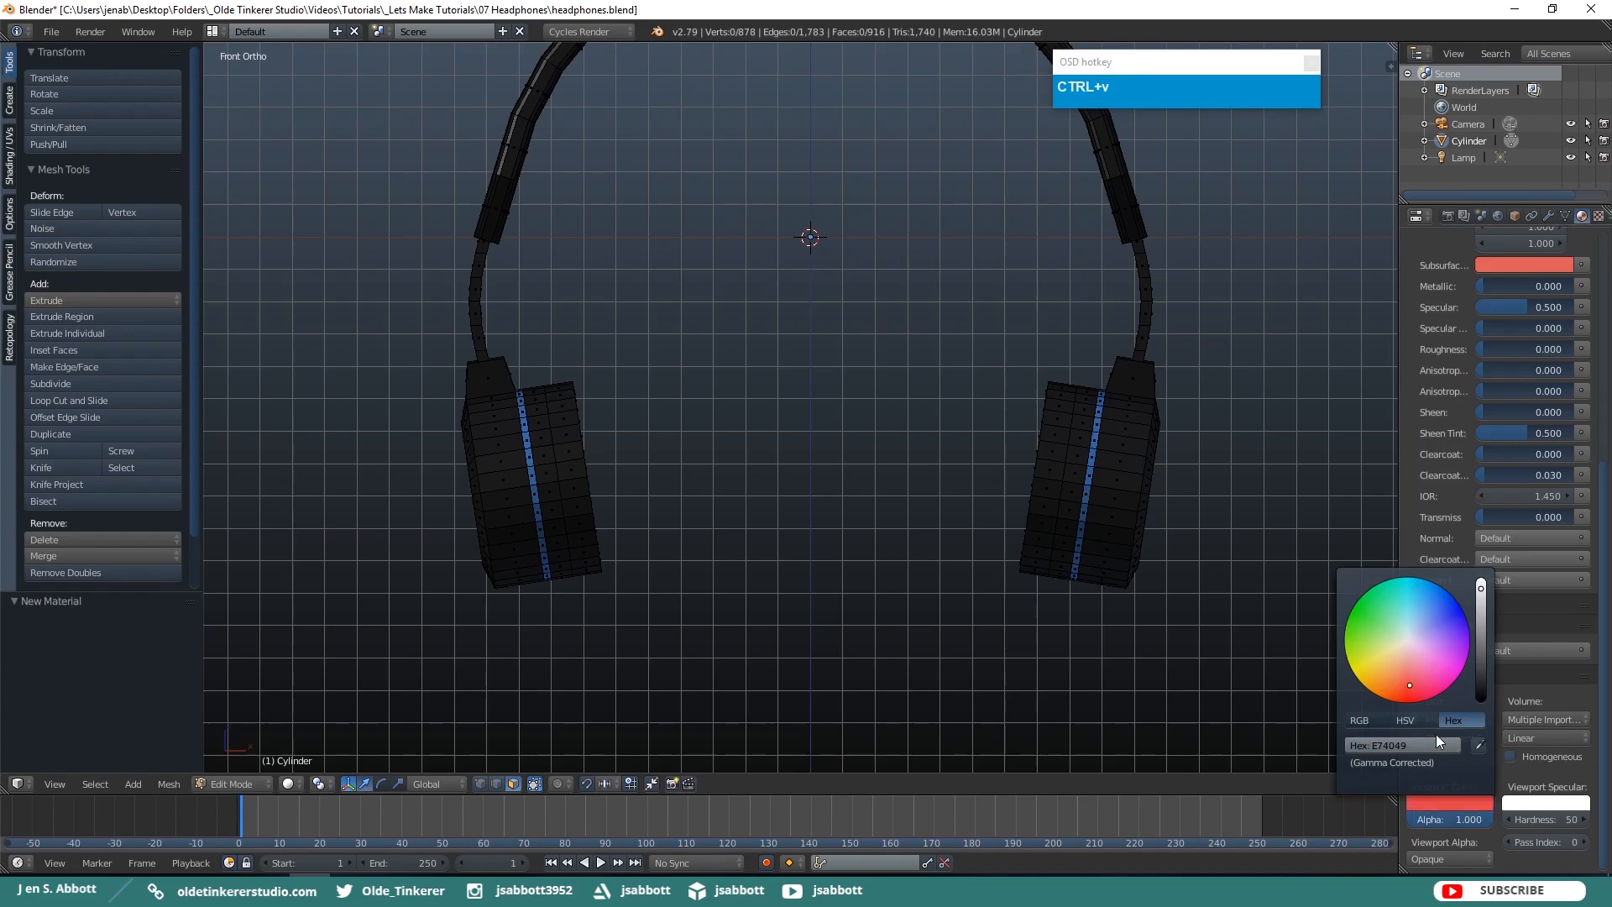
drag(1603, 736, 1601, 467)
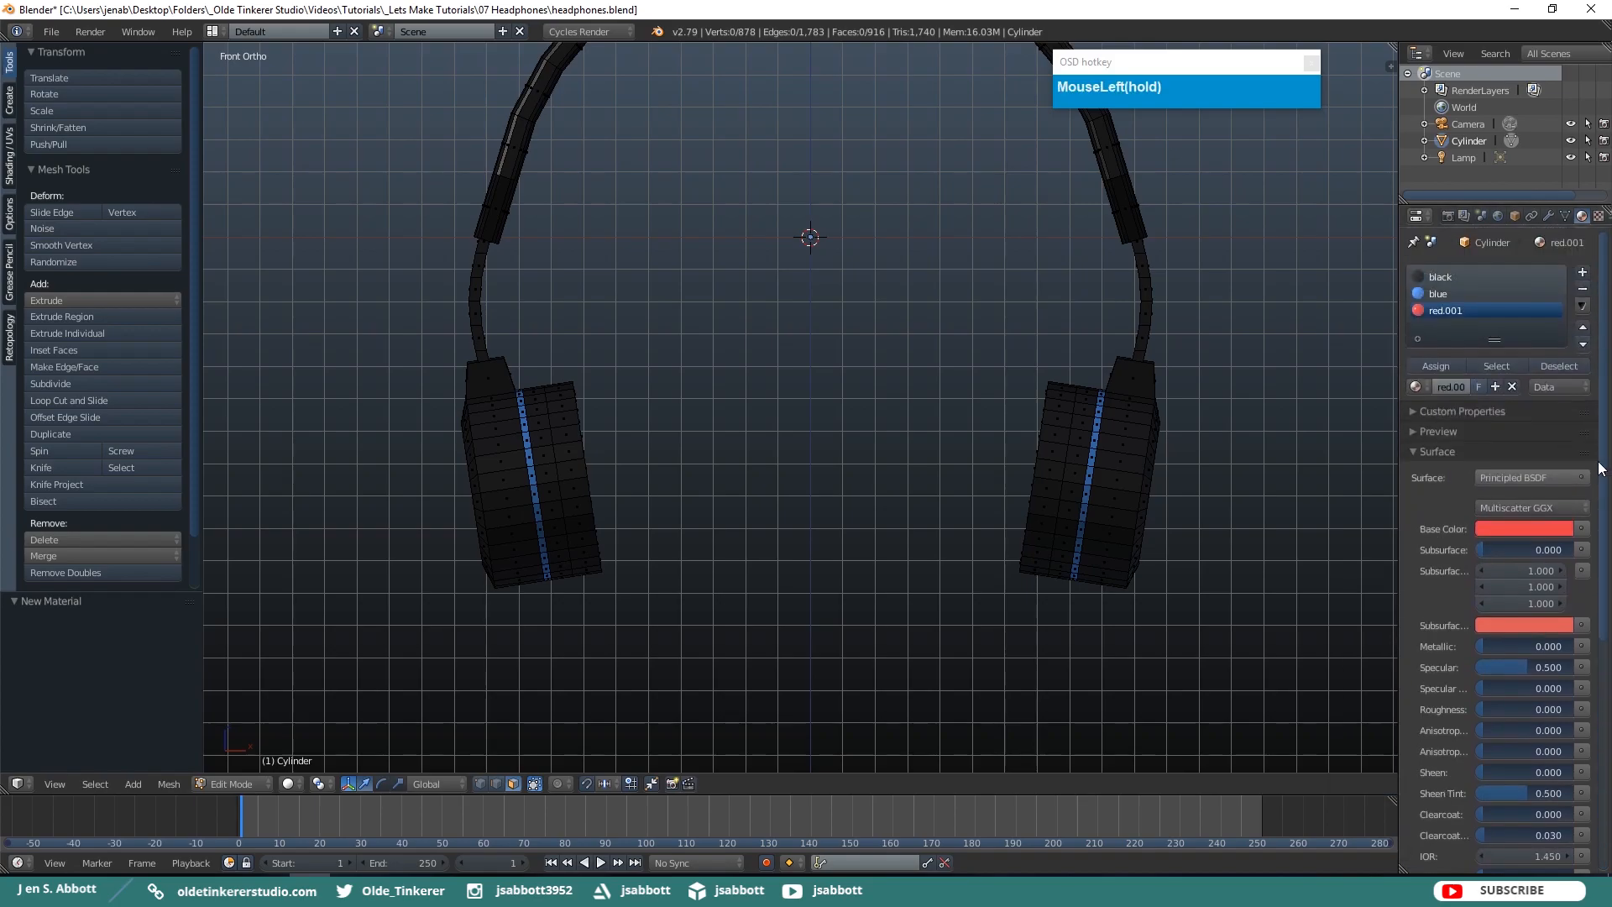
drag(1483, 710, 1576, 715)
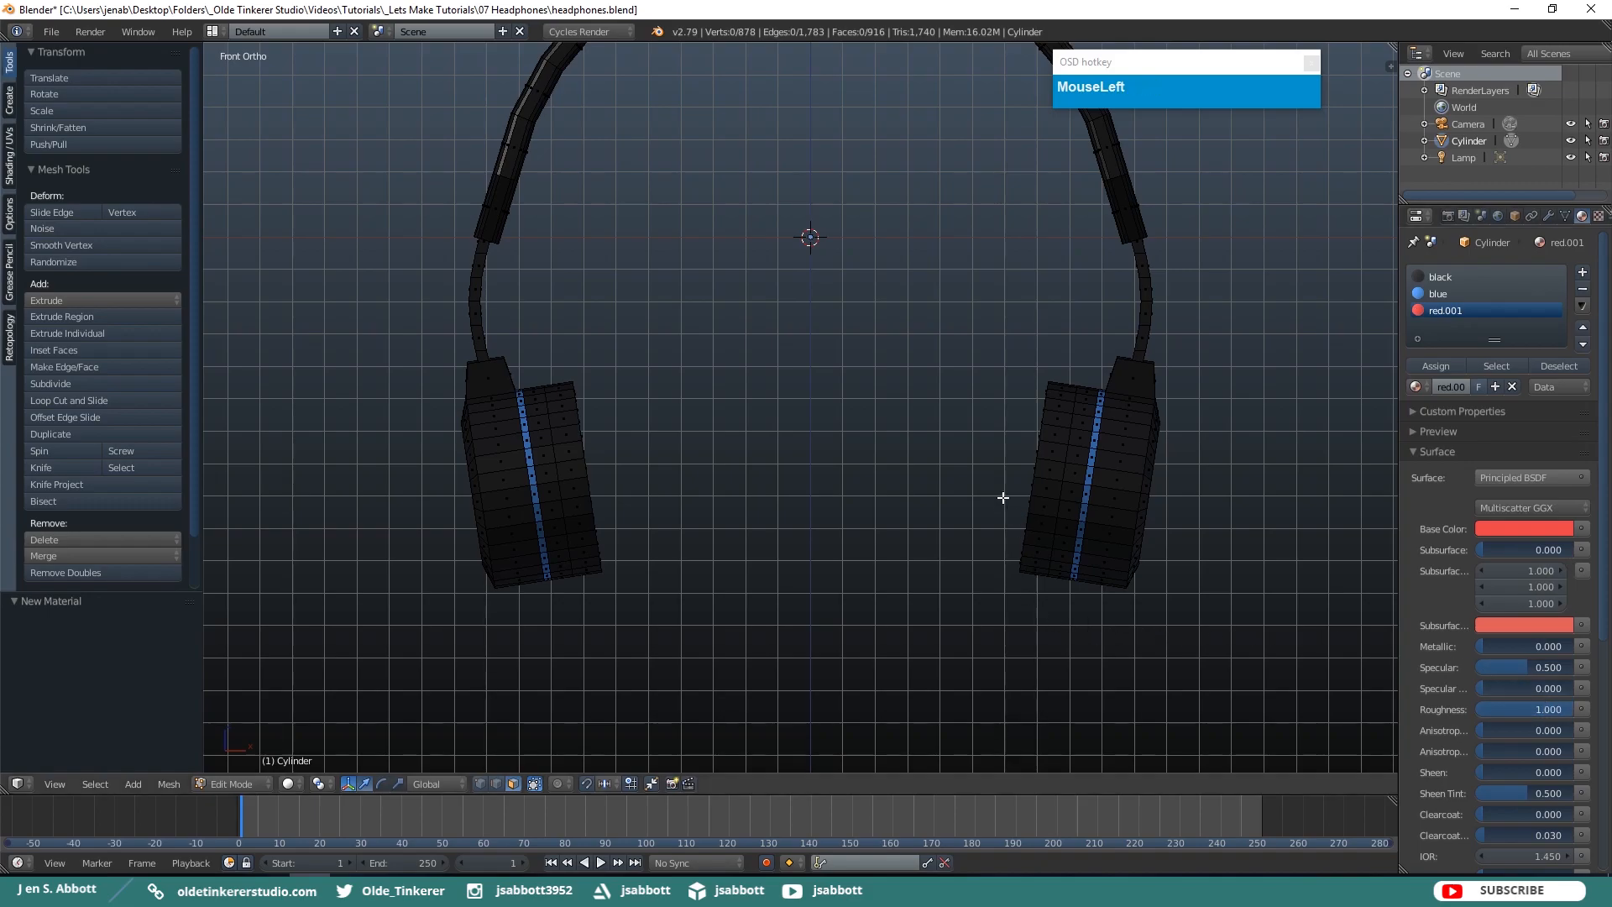
Select the central disc faces and the surrounding rim loop on the outer side of one ear cup.
middle_drag(1065, 450, 978, 447)
scroll(1121, 497, up, 3)
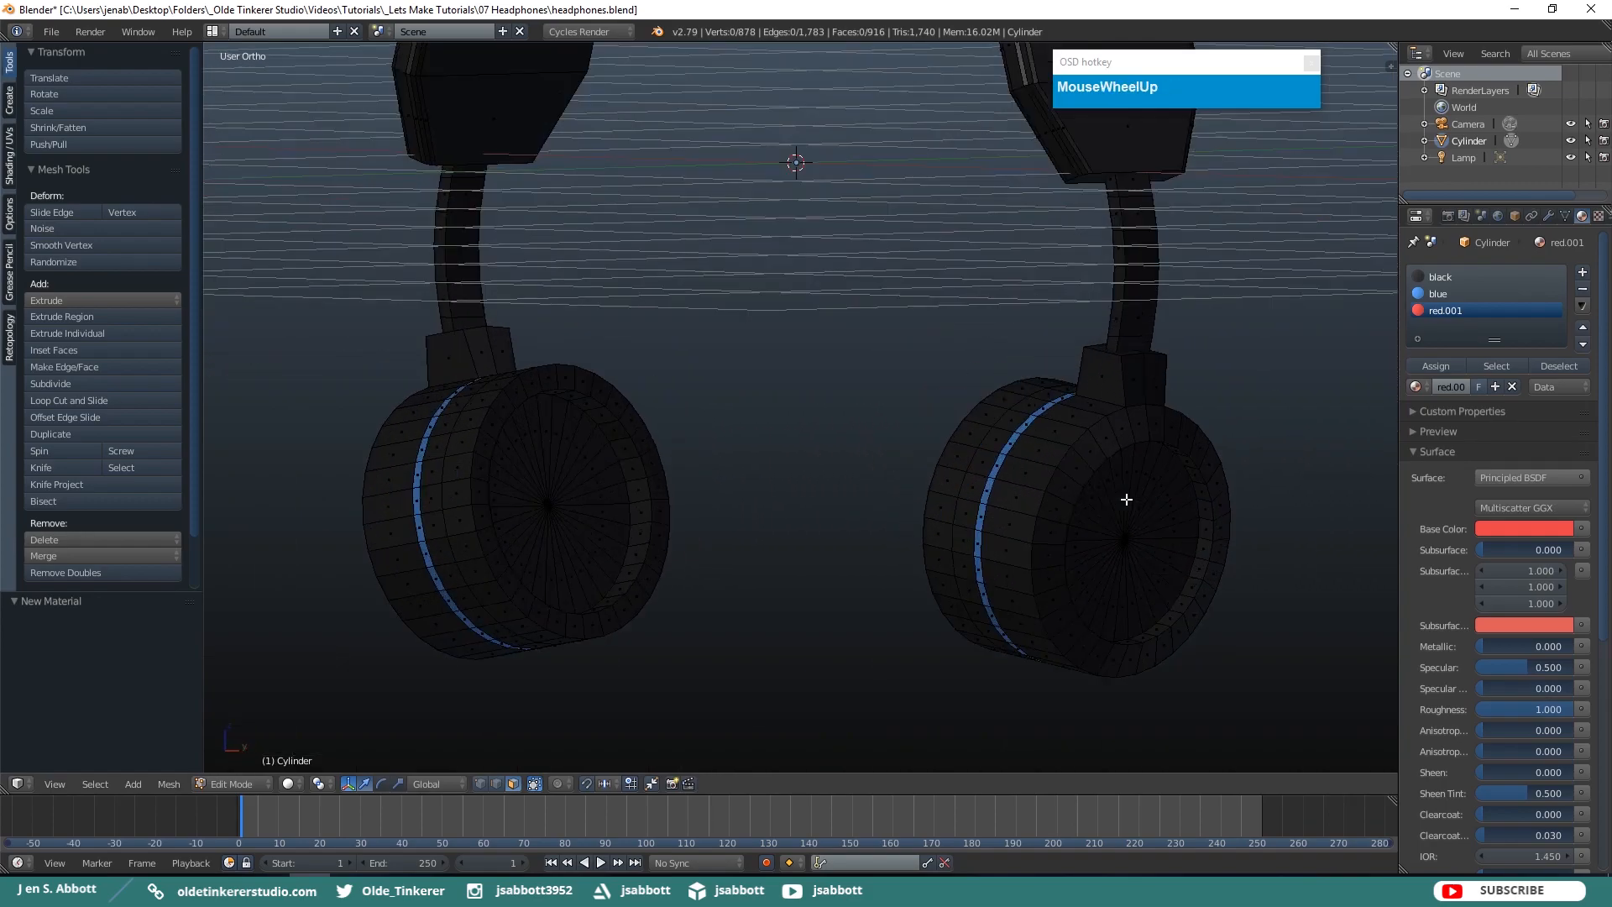
middle_drag(1163, 527, 1120, 497)
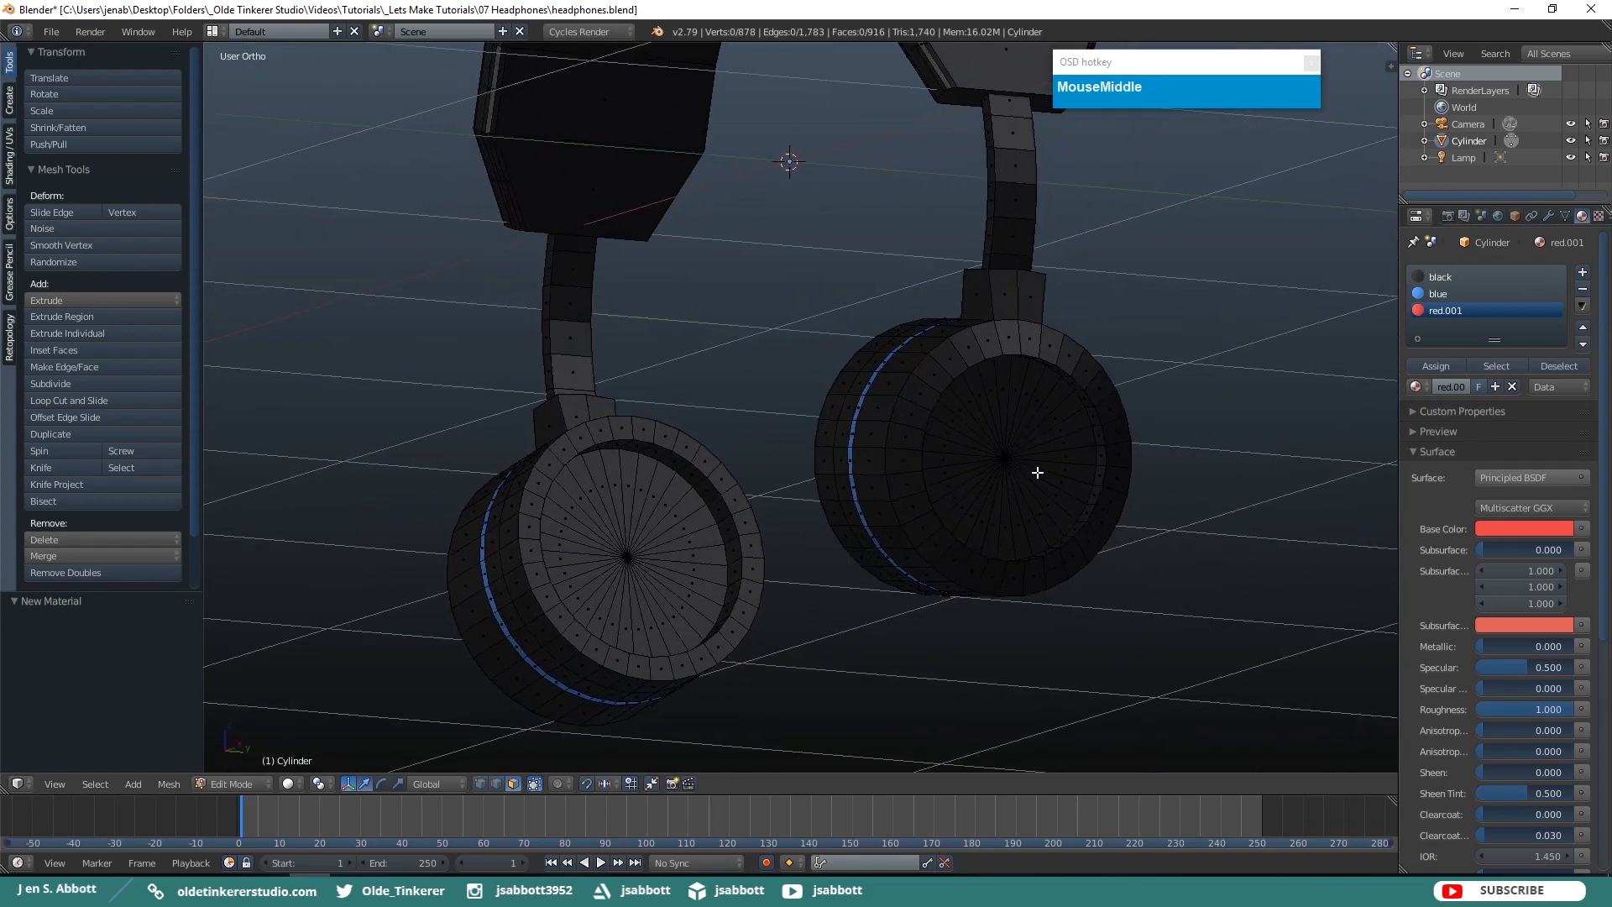
right_click(1011, 458)
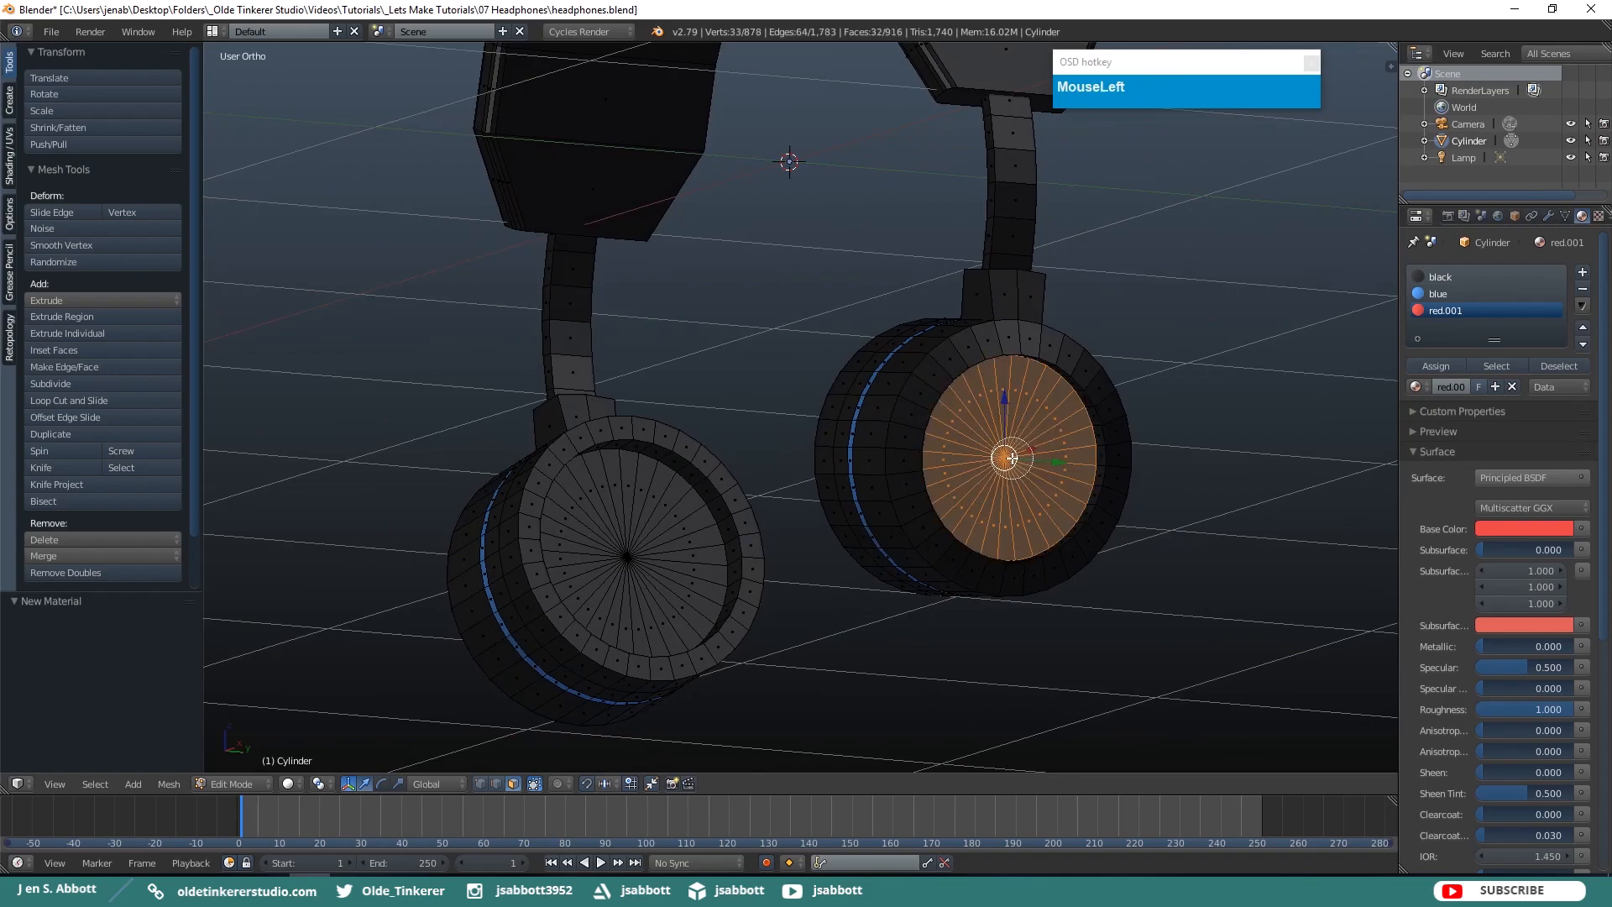
alt+shift+right_click(1020, 345)
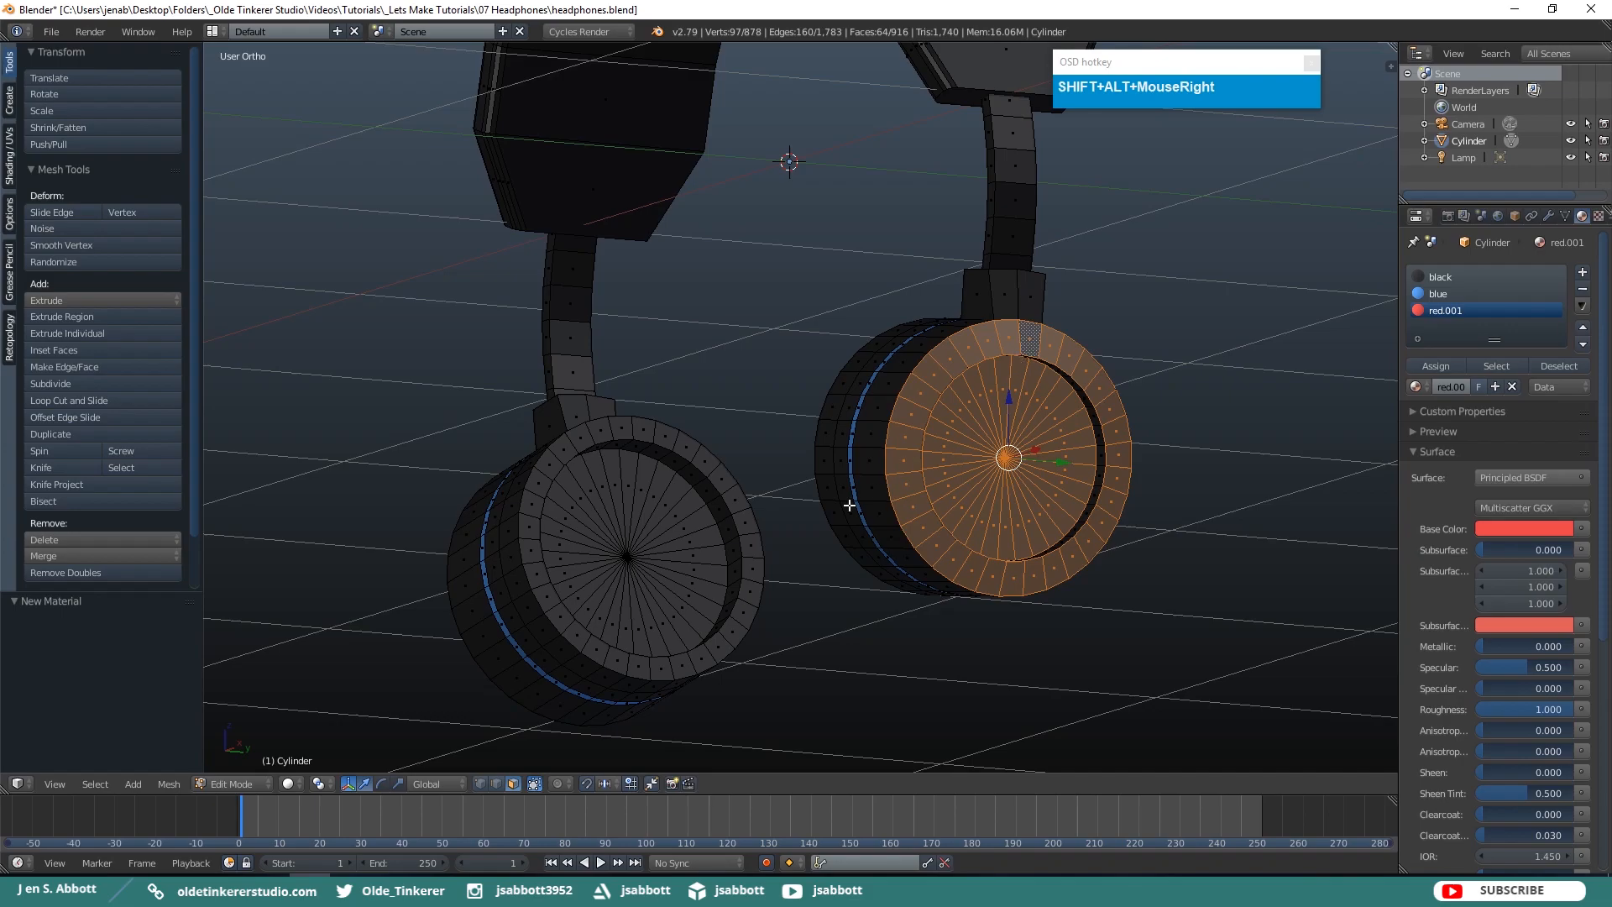
Add the other ear cup's outer disc and rim faces to the selection and assign the red material to all of them.
middle_drag(816, 503, 853, 506)
scroll(975, 502, up, 3)
middle_drag(975, 502, 1099, 511)
key(c)
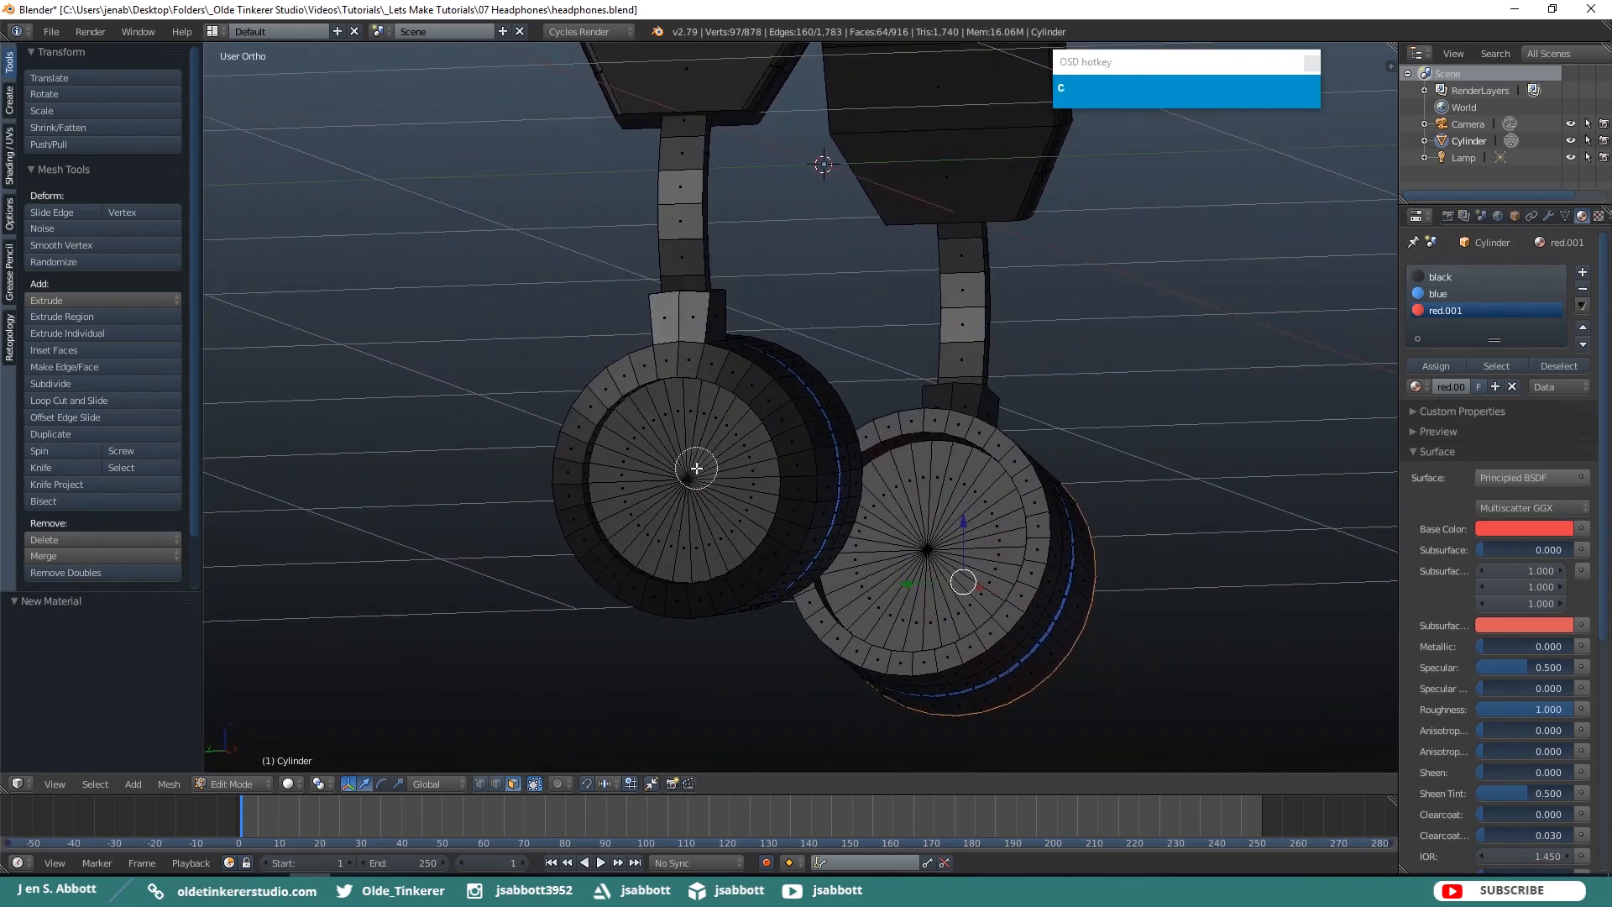
click(697, 468)
right_click(697, 468)
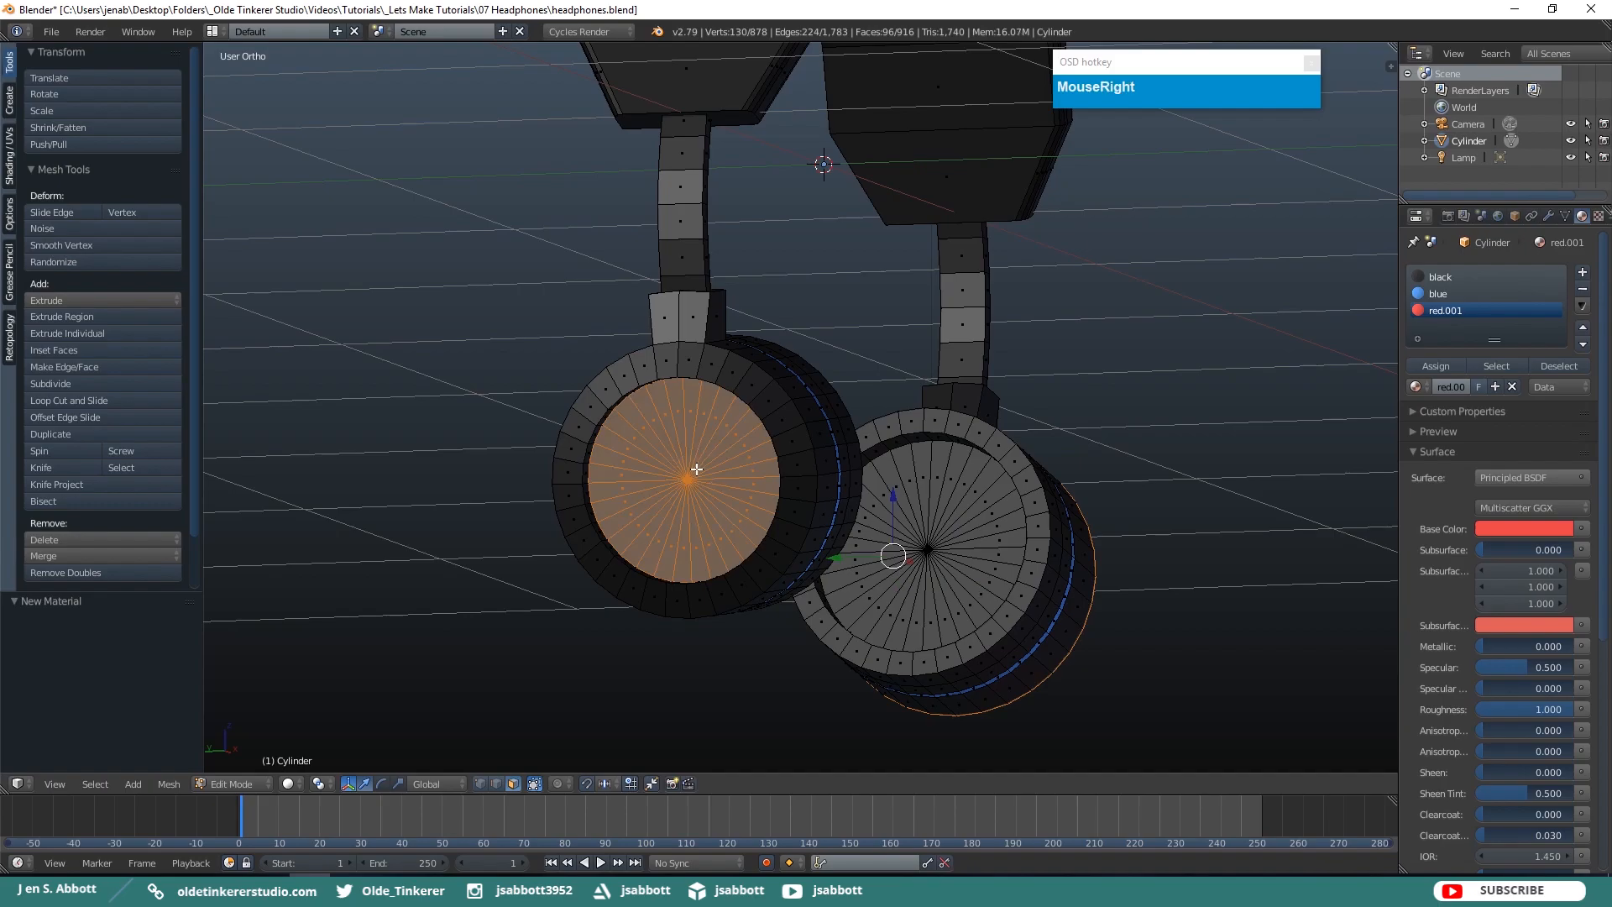
alt+shift+right_click(746, 377)
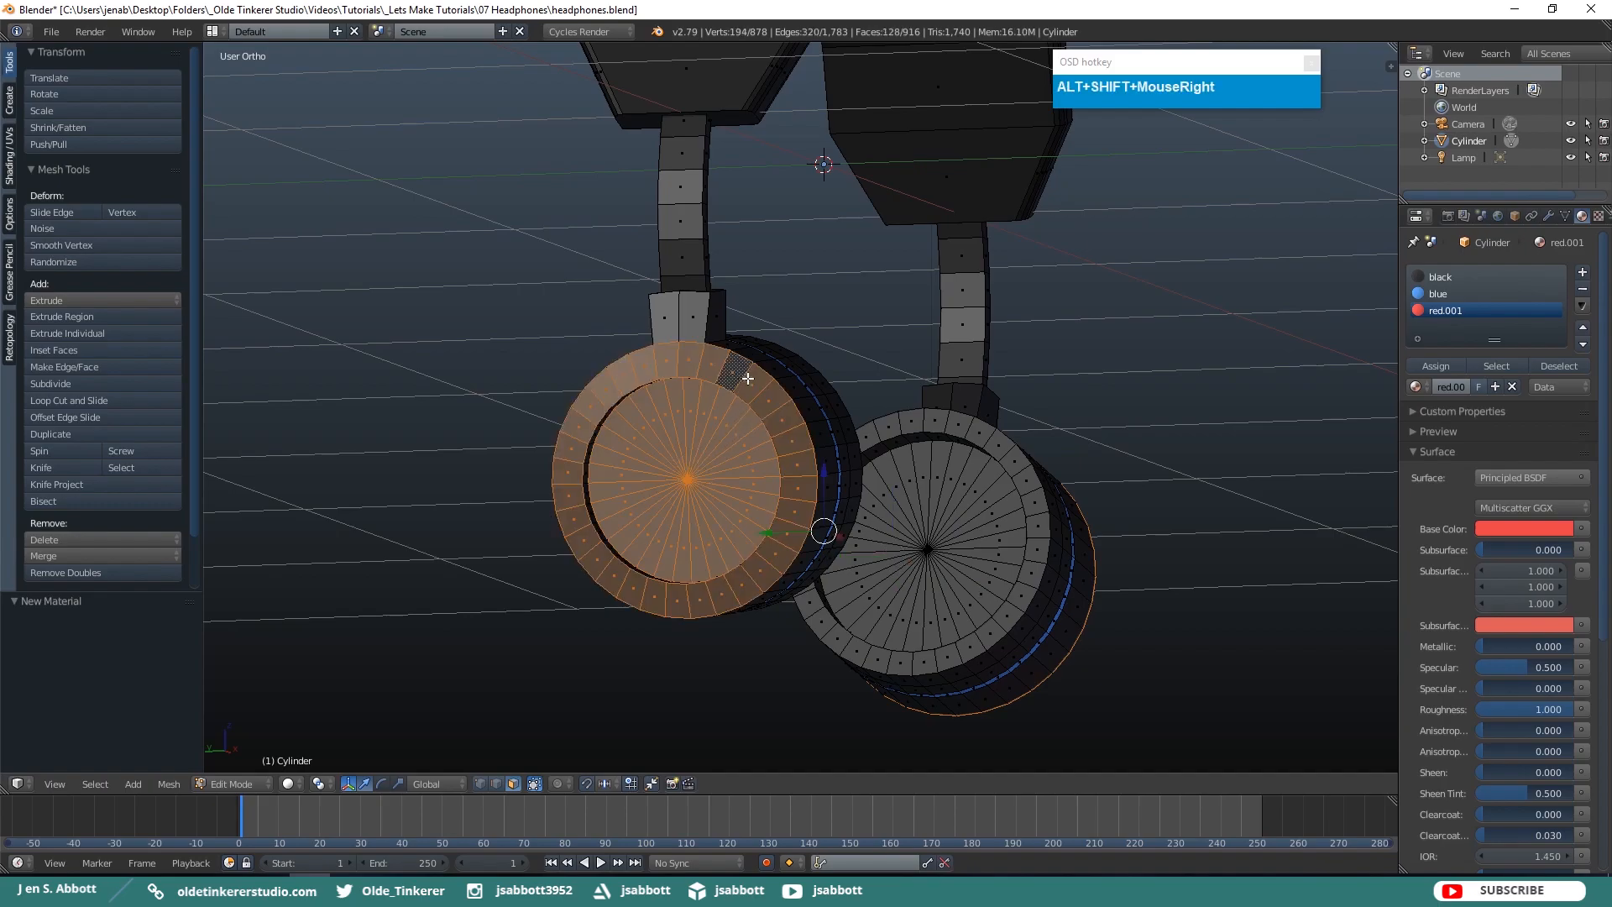
click(1434, 366)
key(a)
scroll(1173, 414, down, 6)
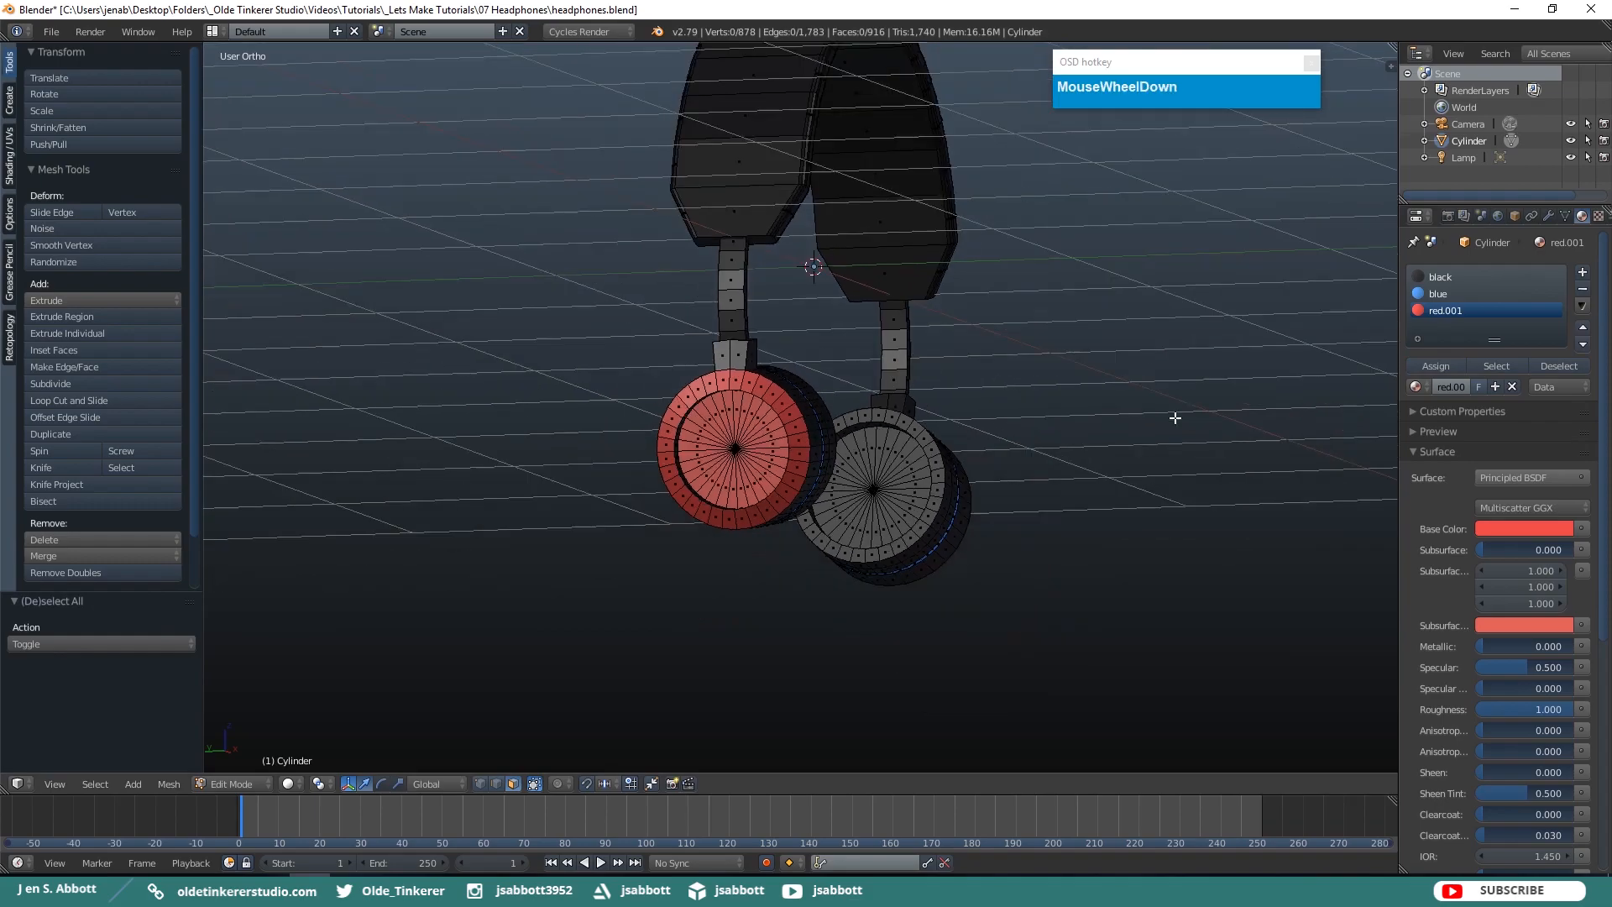
middle_drag(1166, 388, 977, 396)
shift+middle_drag(905, 350, 1132, 458)
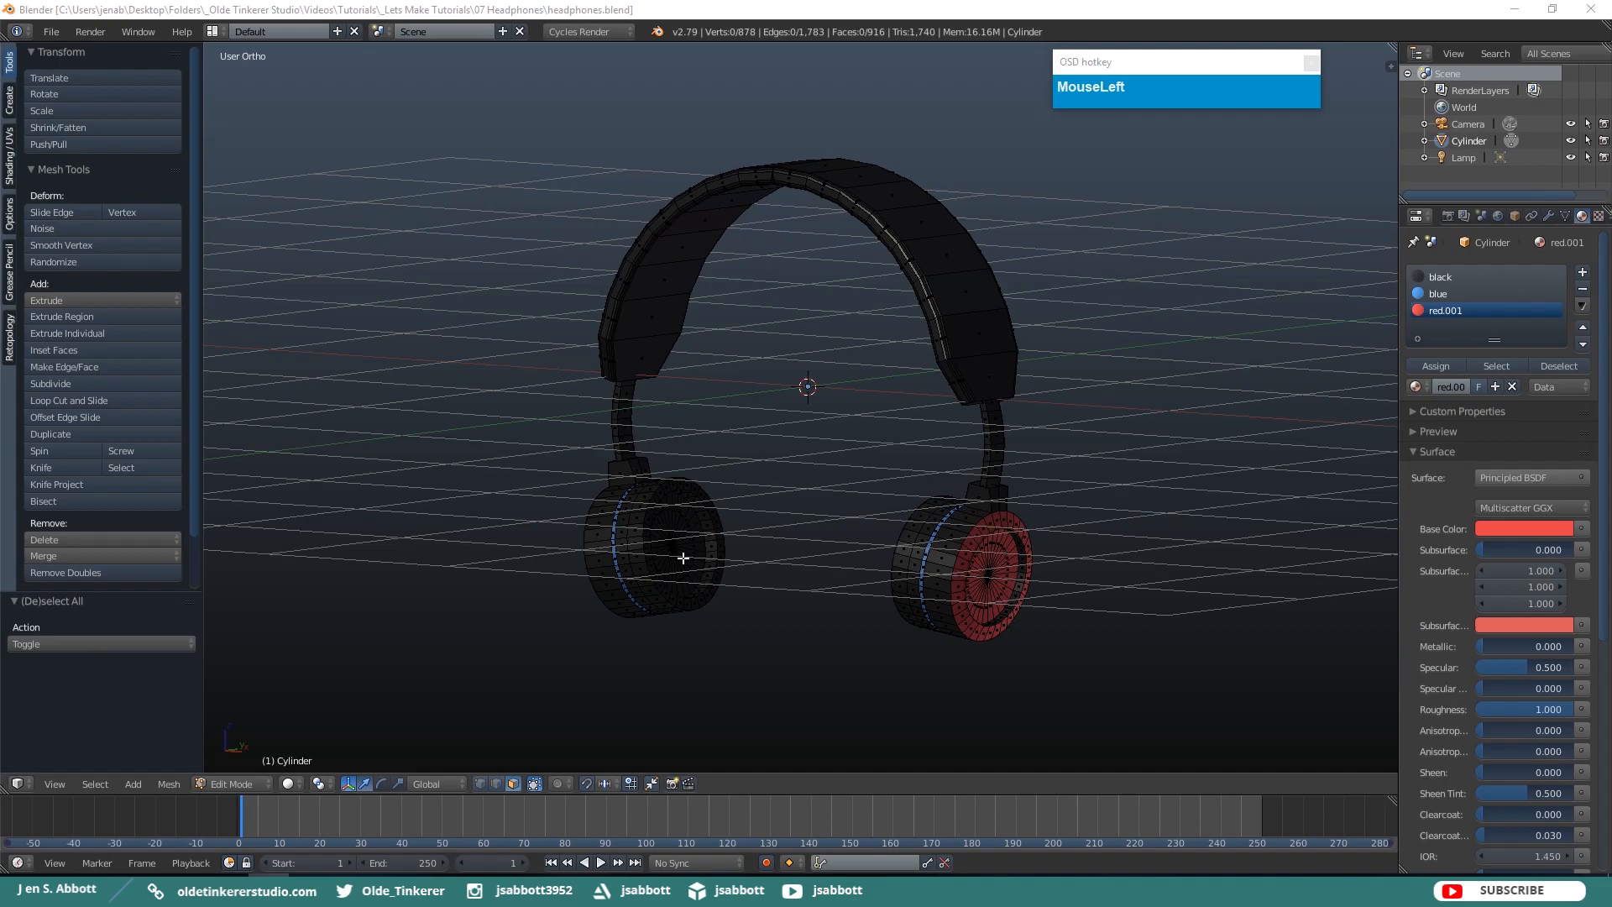
Switch to the web browser, view the HDRIs page of HDRI Haven, and return to Blender.
click(186, 890)
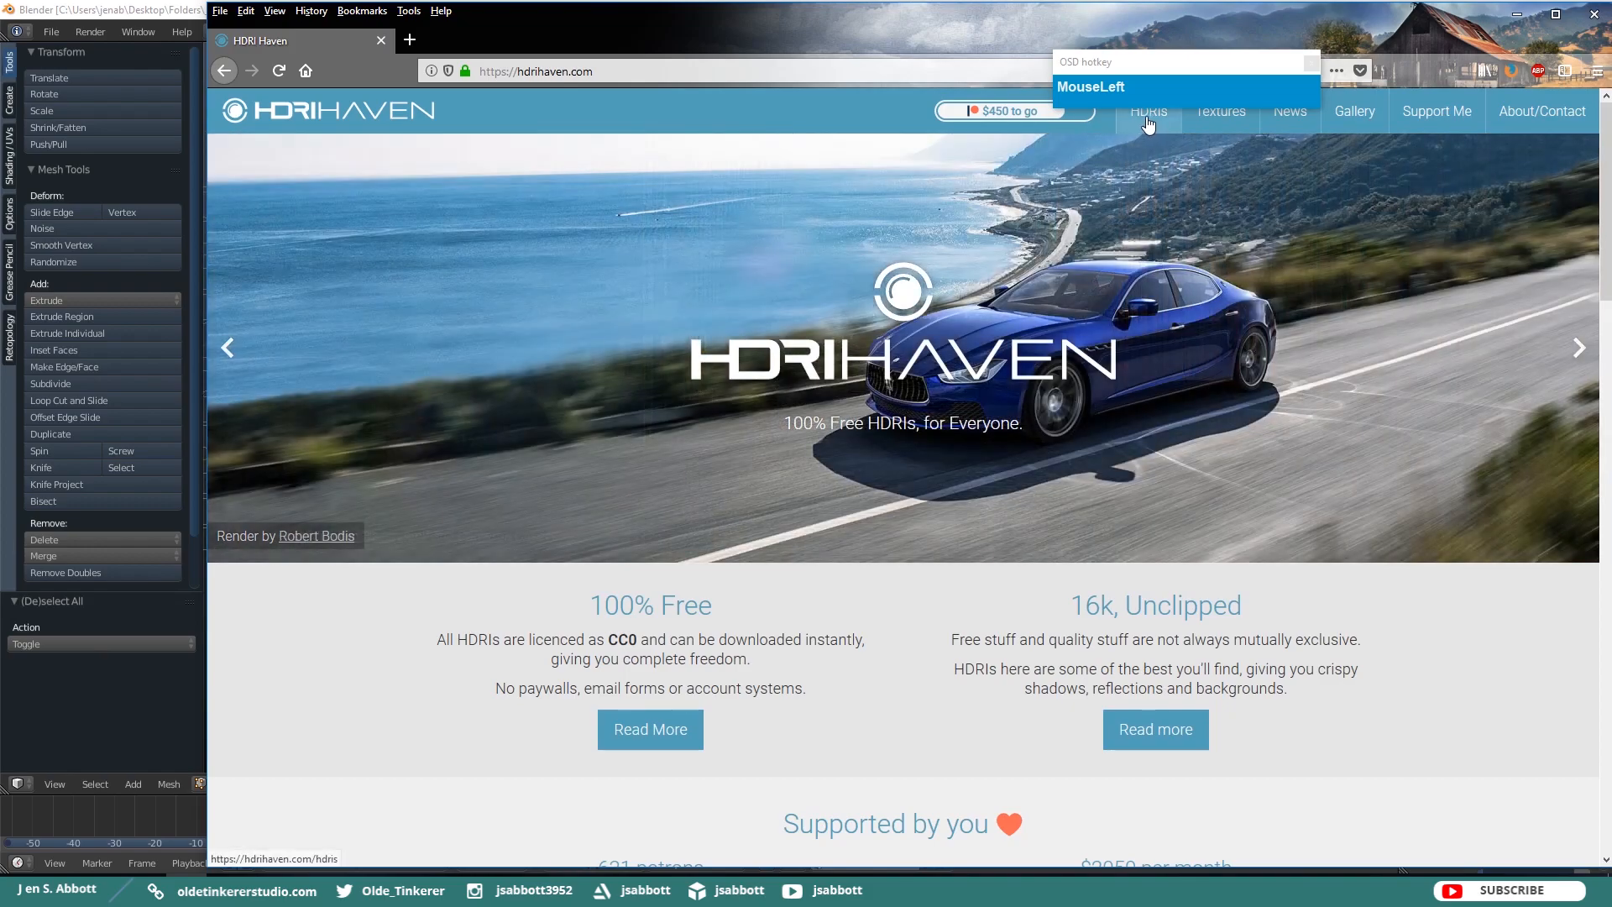
click(1149, 122)
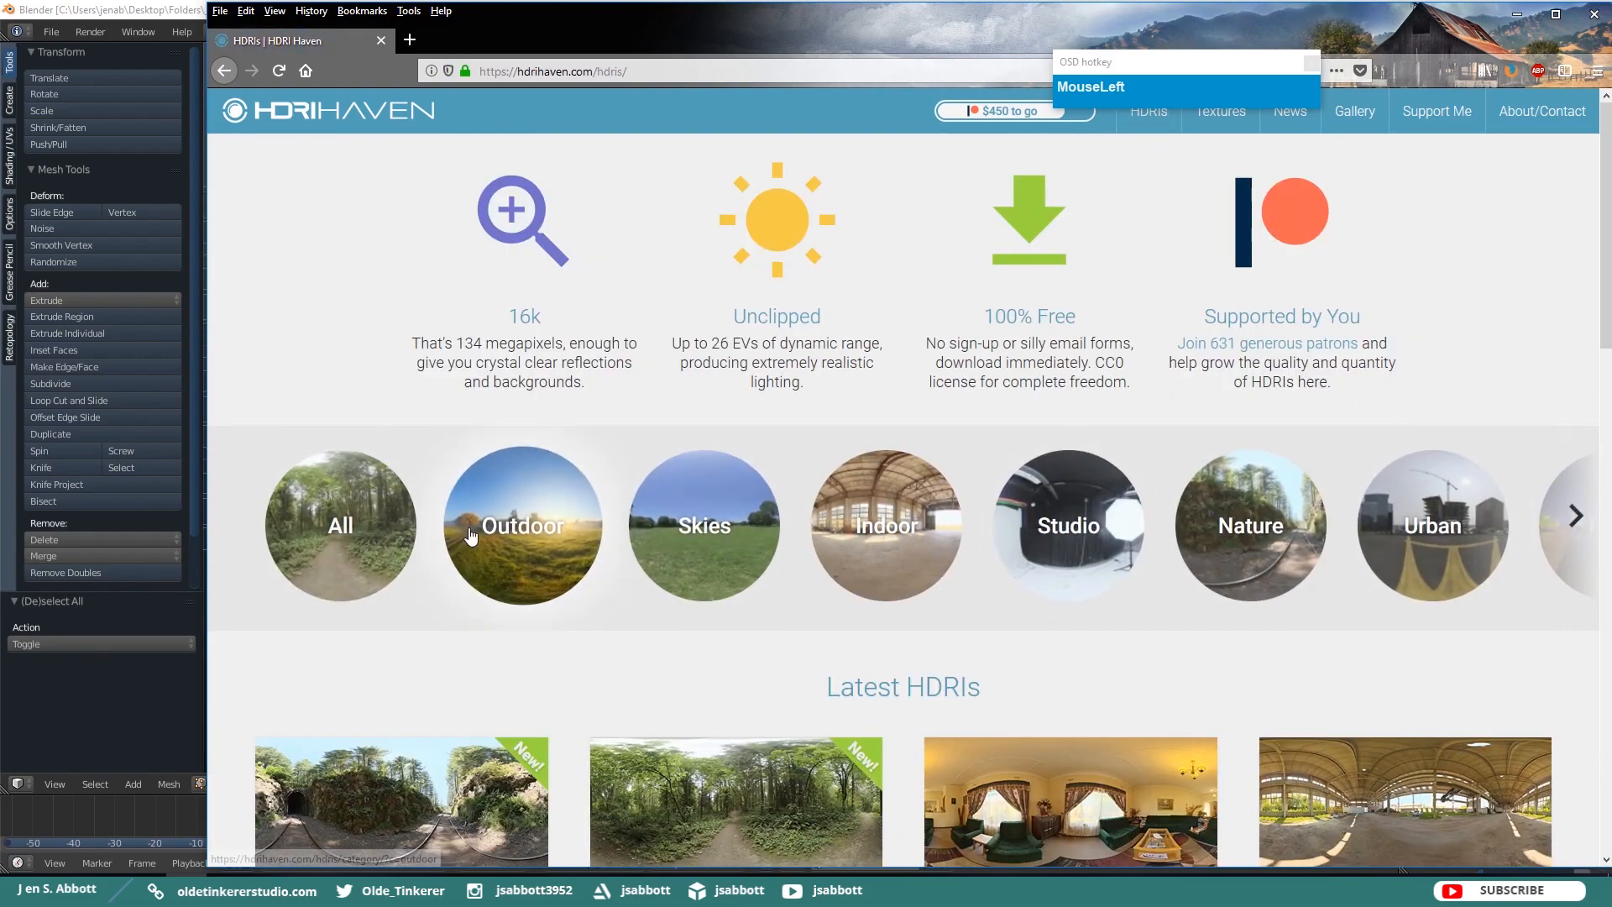
click(1517, 14)
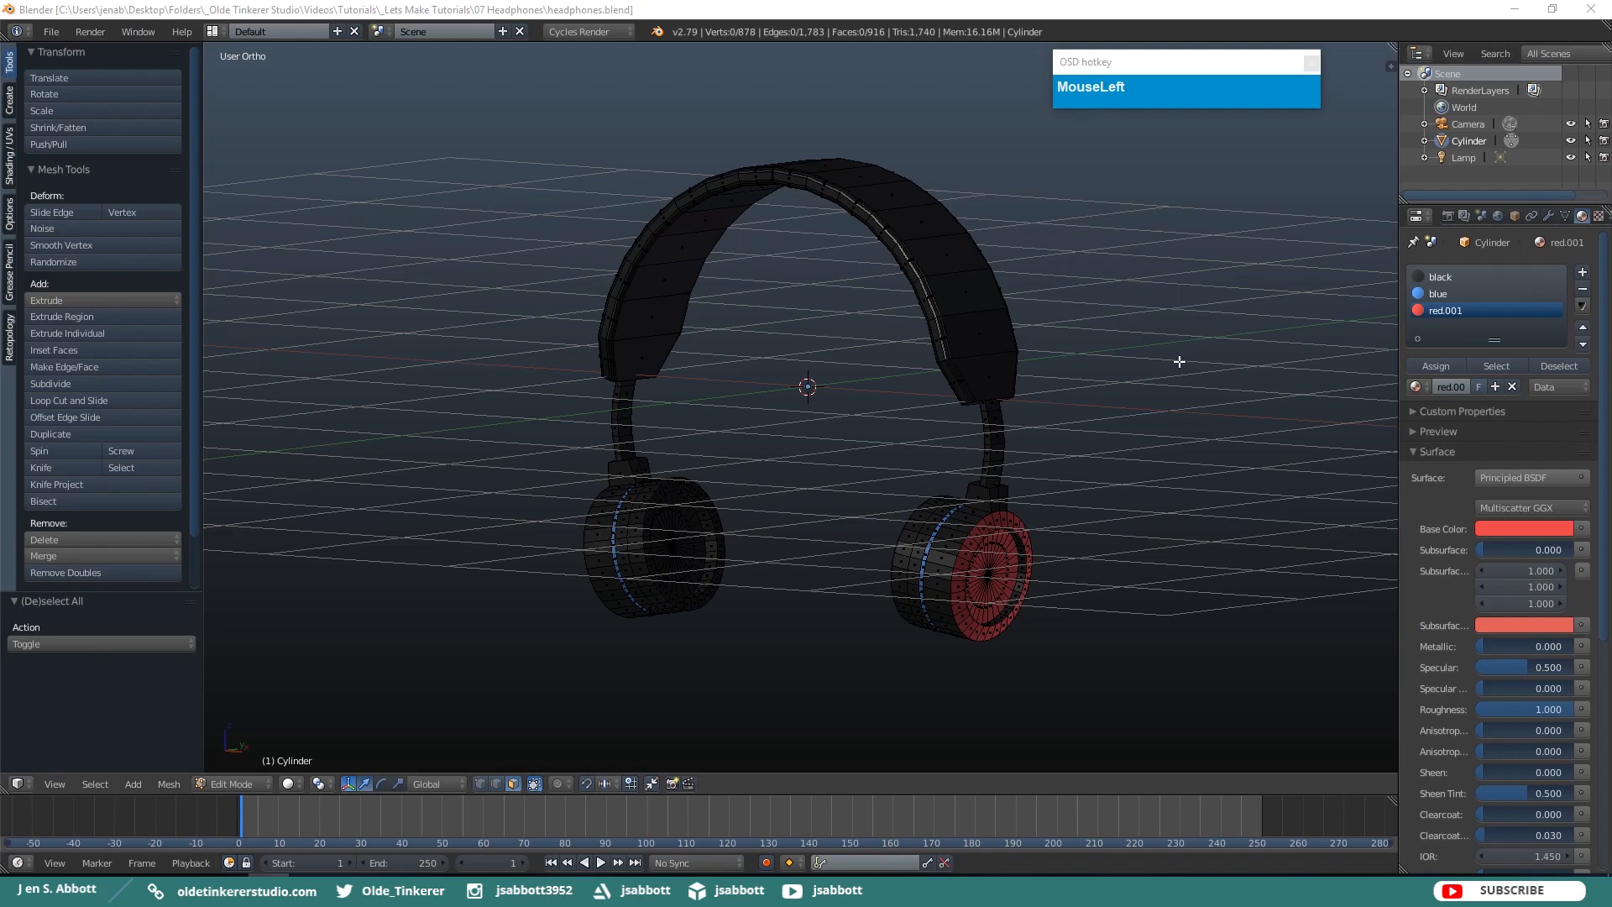
Enable the transparent film option in the render settings.
click(1448, 215)
drag(1451, 498, 1494, 500)
scroll(1456, 664, down, 3)
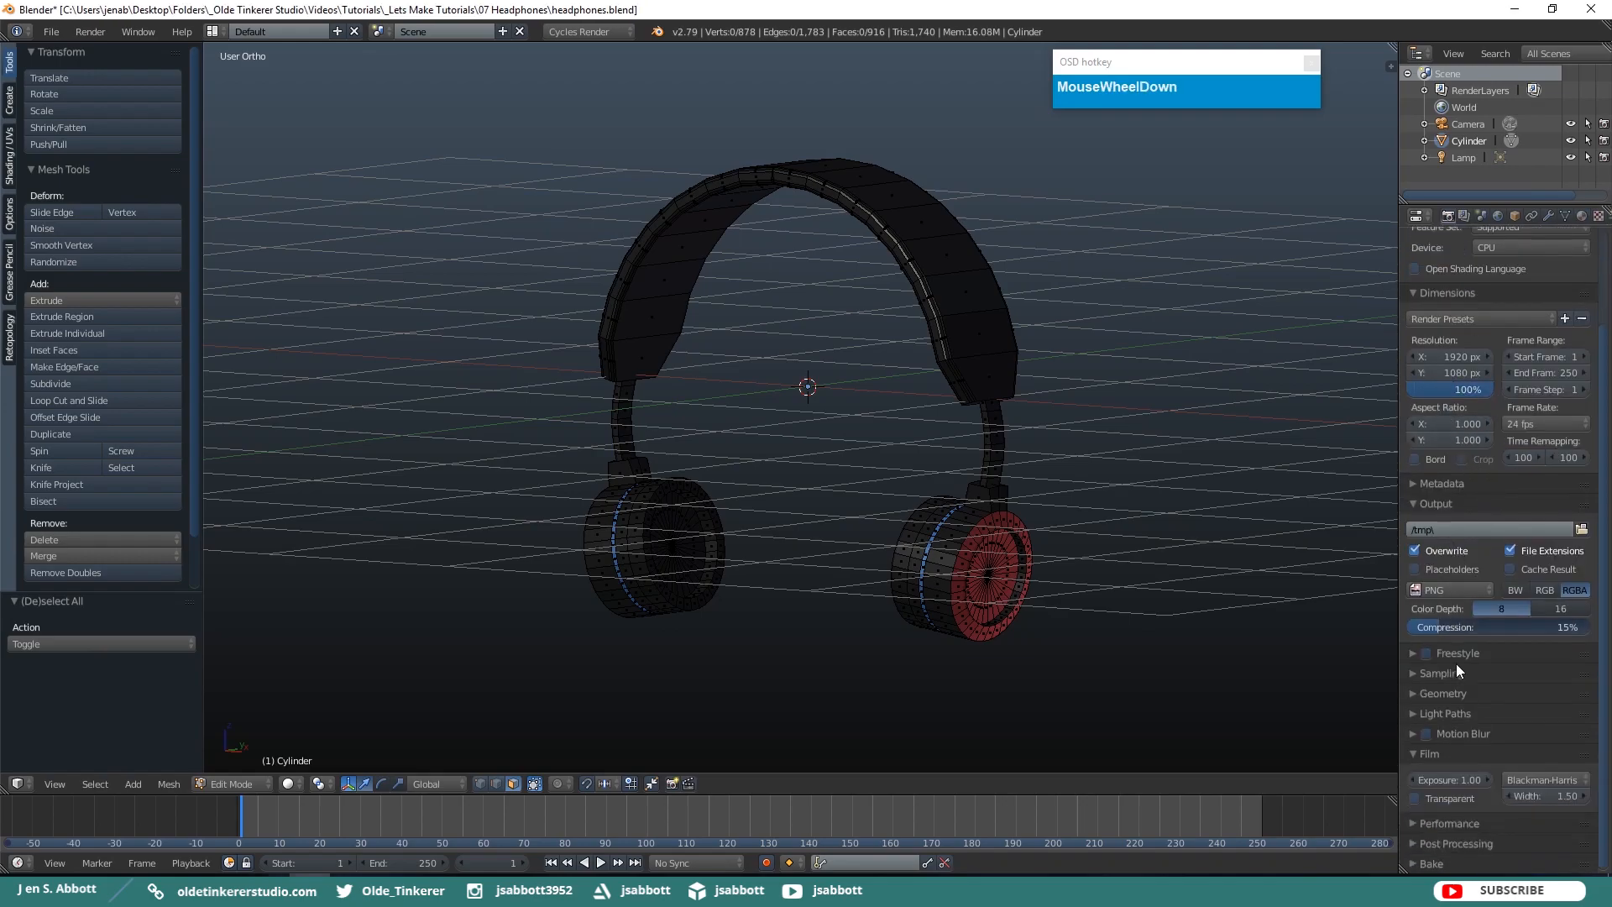
click(1415, 799)
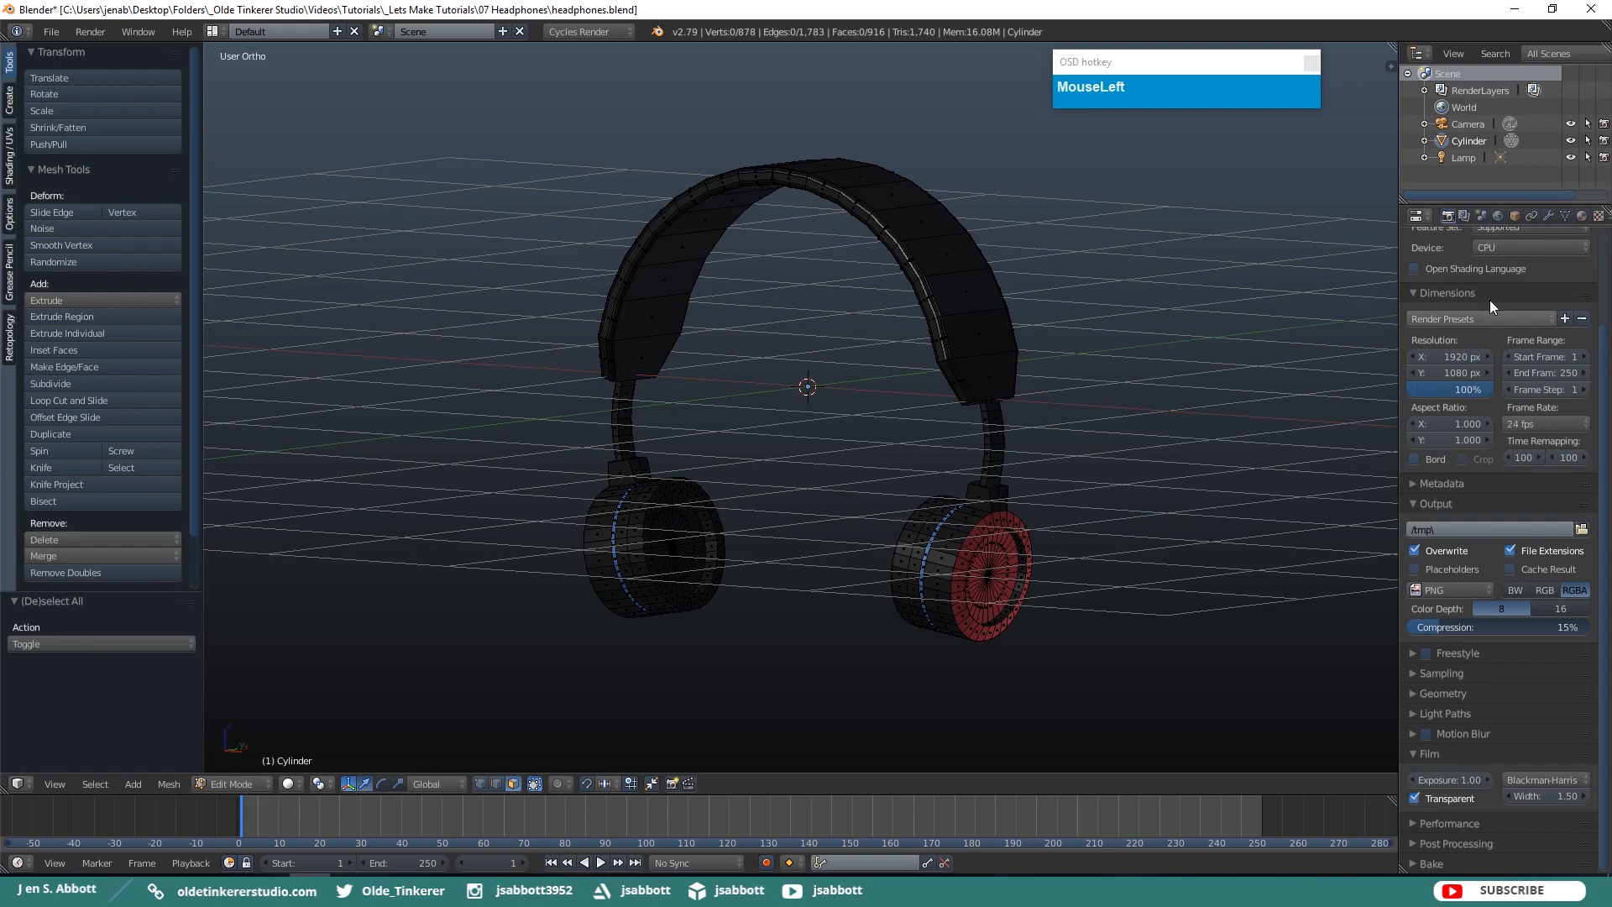
Enable ambient occlusion and nodes for the world, and set the background colour to an Environment Texture.
click(1498, 216)
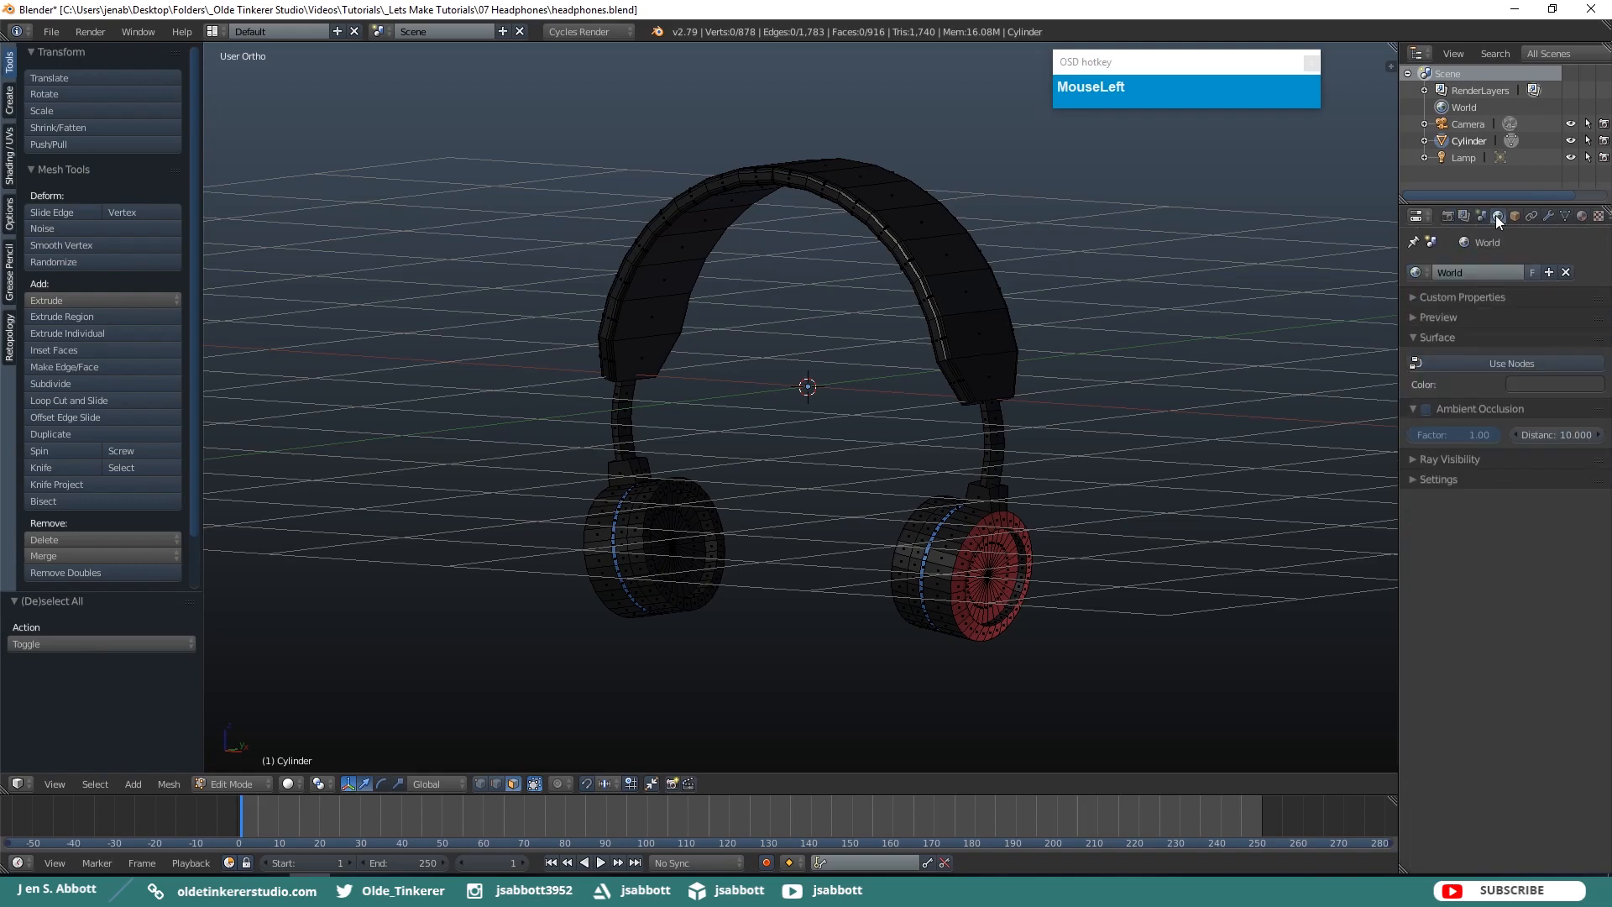
click(1425, 408)
click(1491, 362)
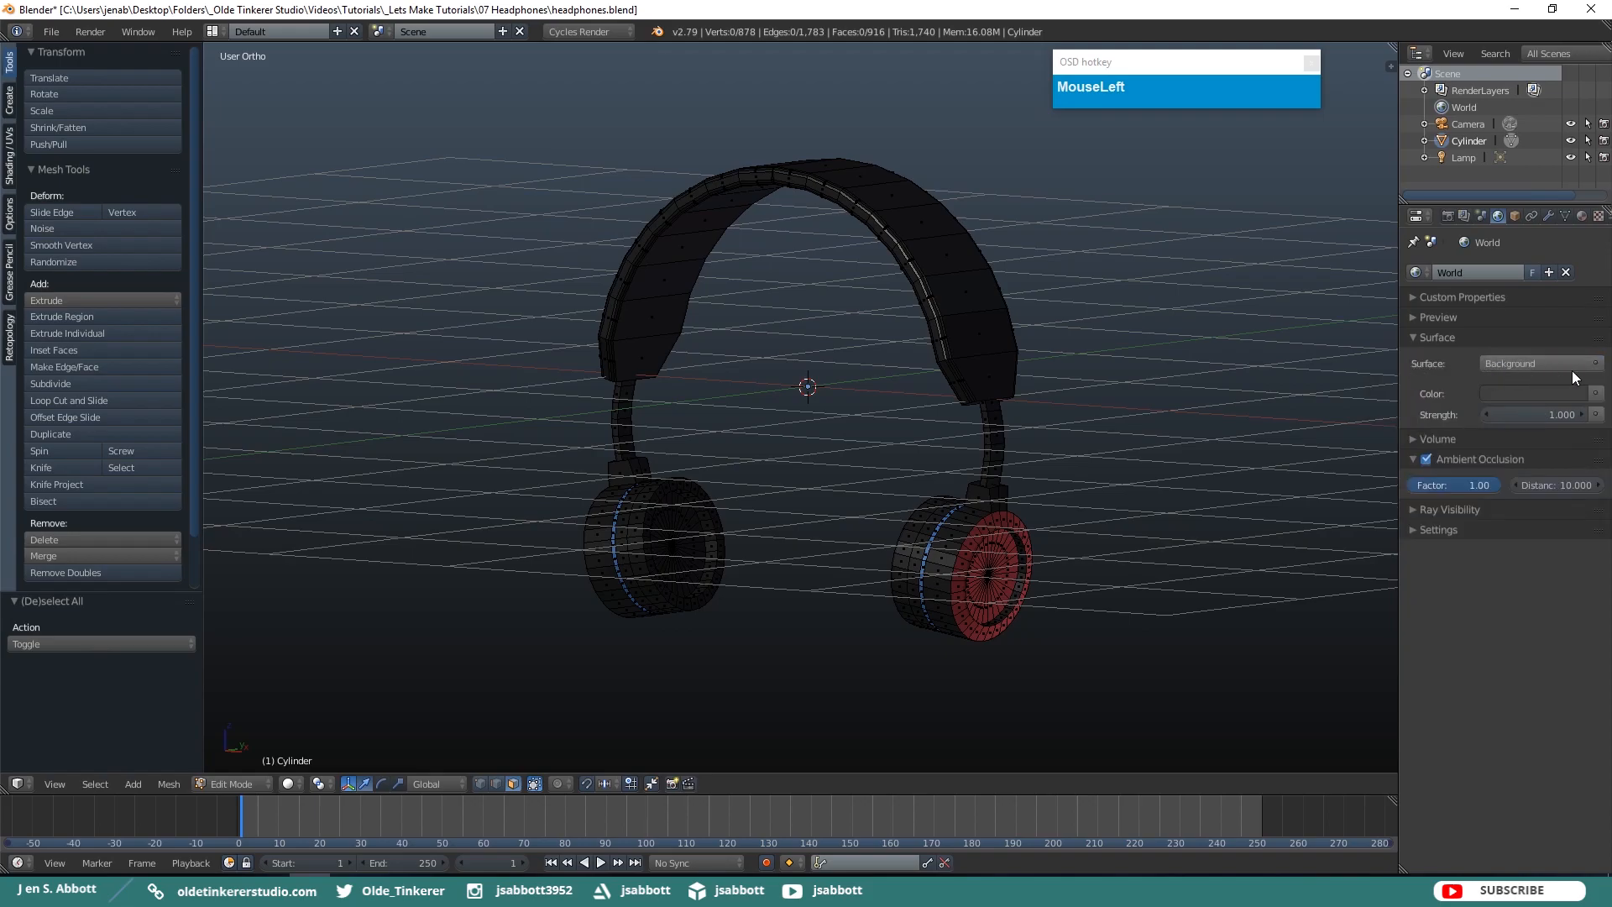
click(1596, 394)
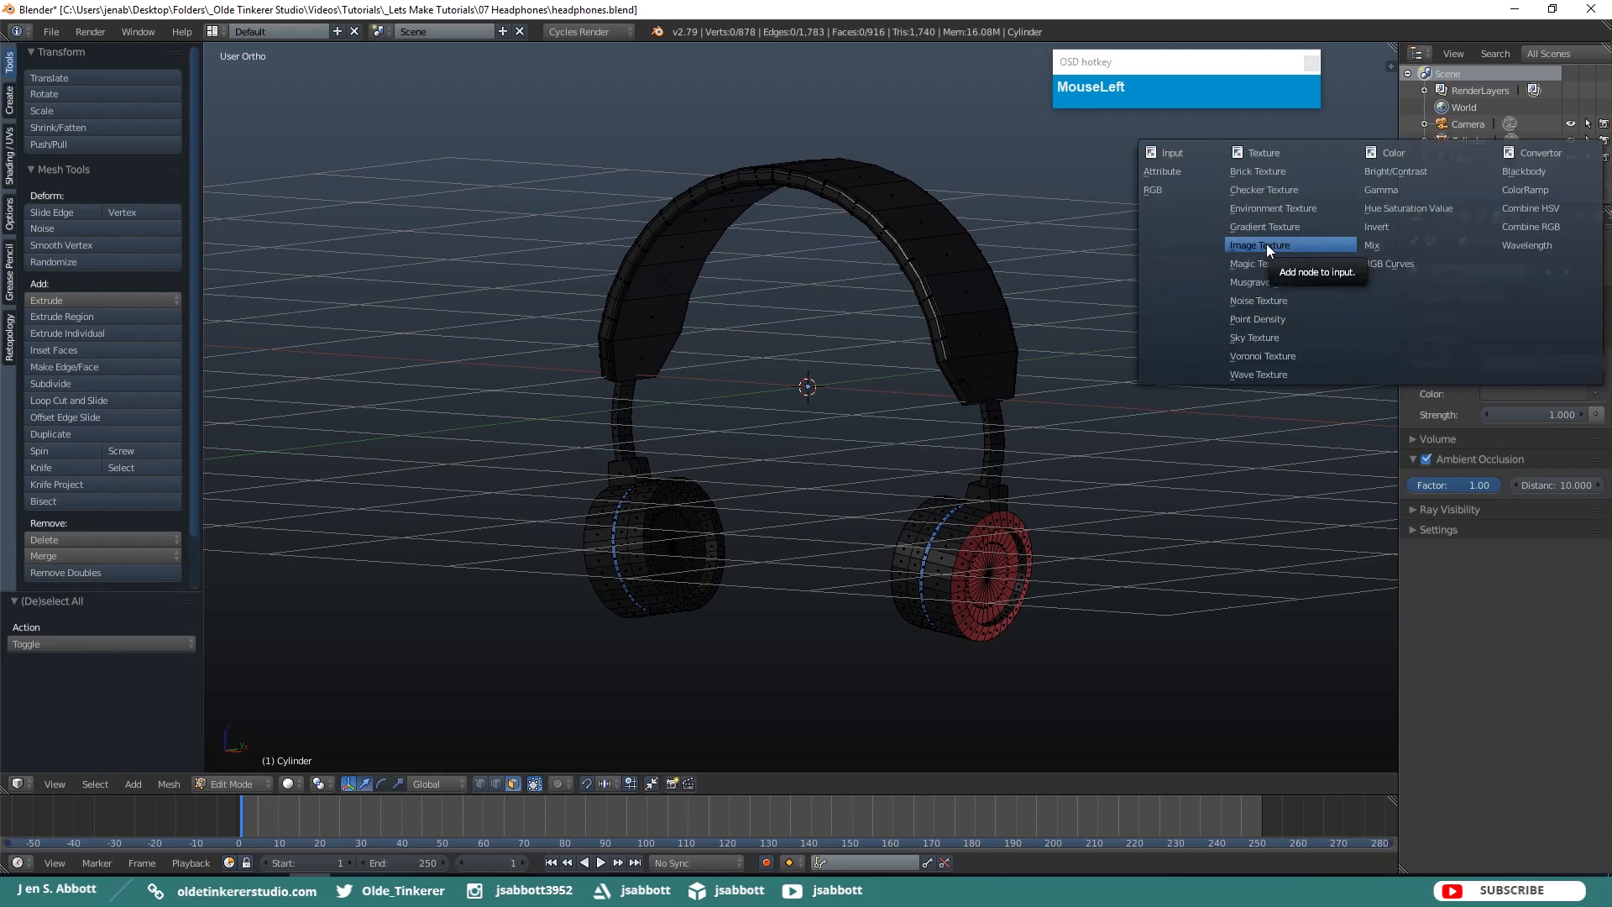
click(1266, 210)
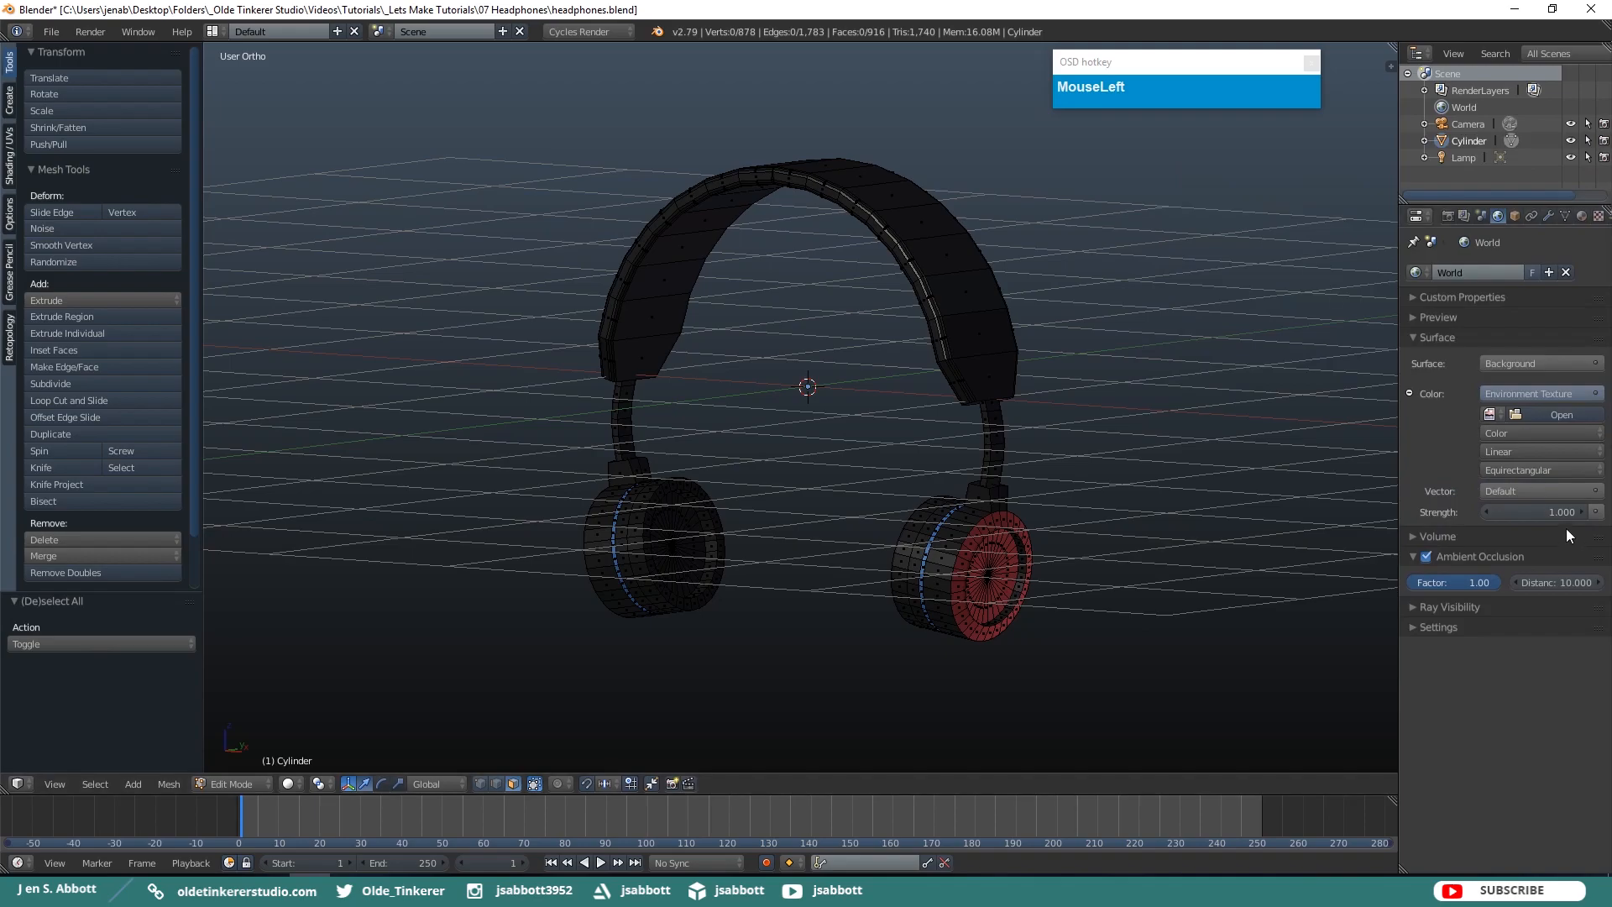
Load machine_shop_01_1k.hdr from the _HDRI folder as the world's environment texture.
click(1545, 414)
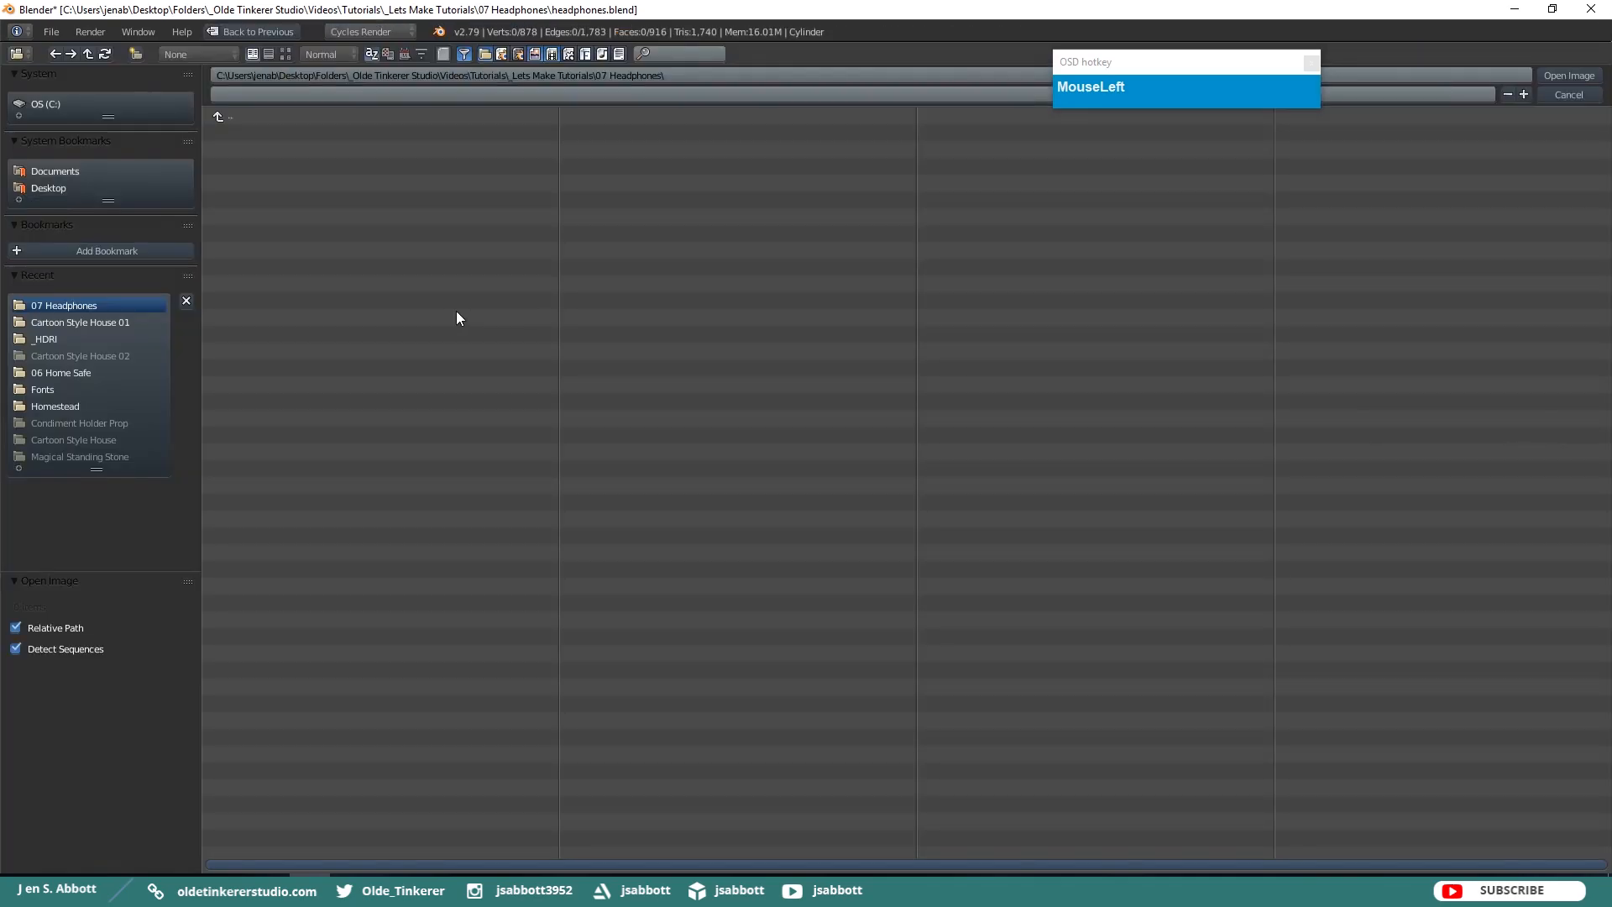
click(219, 119)
click(219, 119)
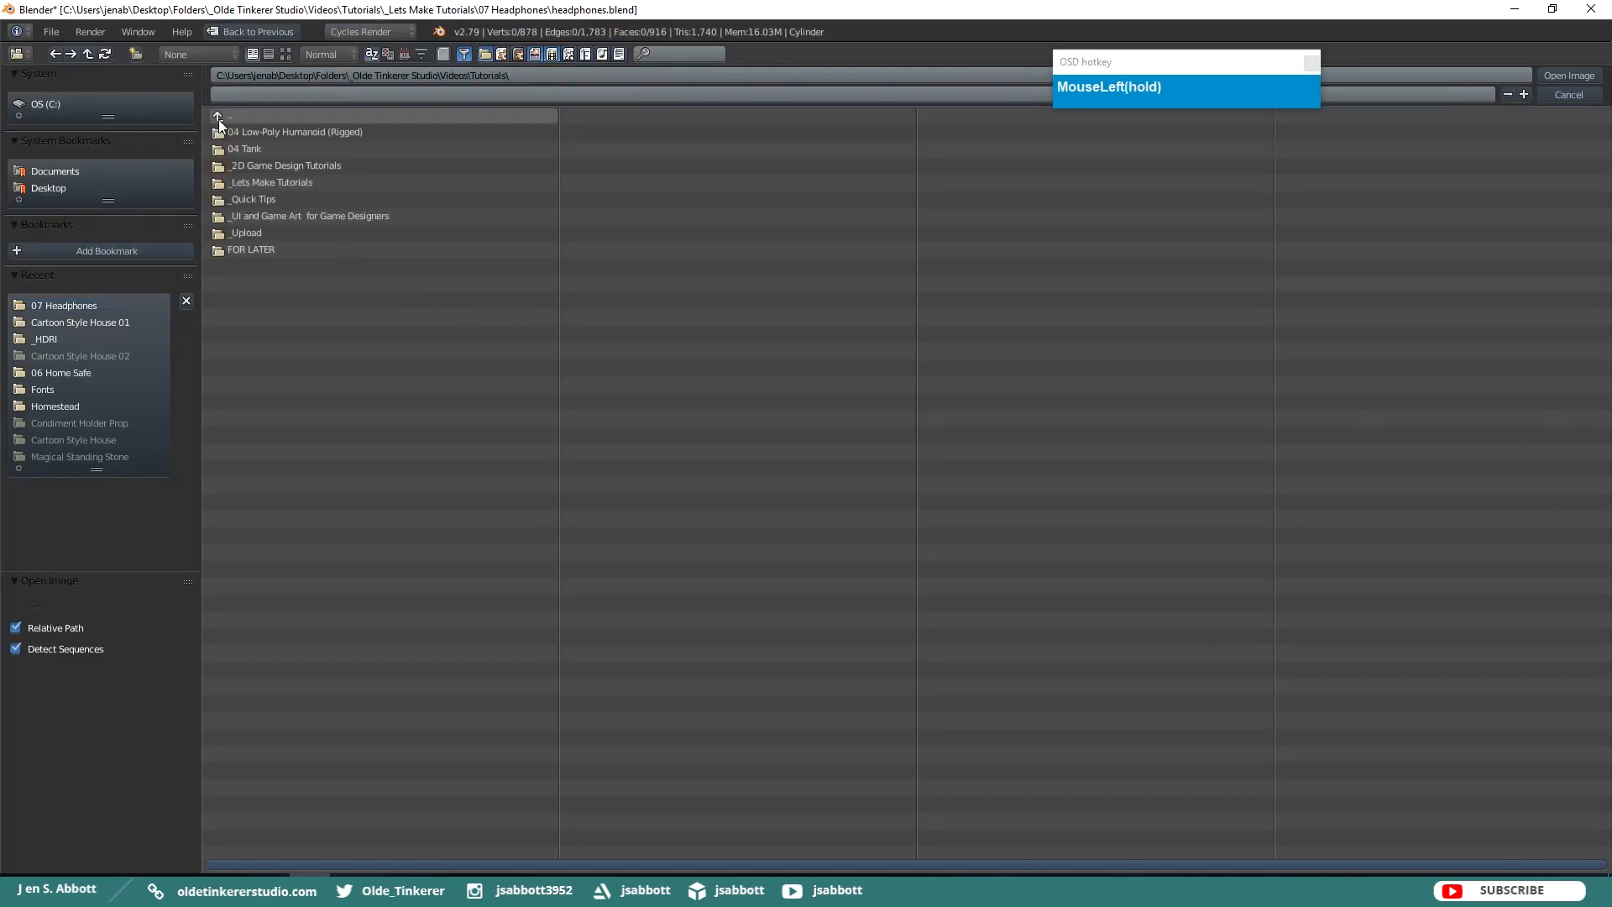
click(218, 120)
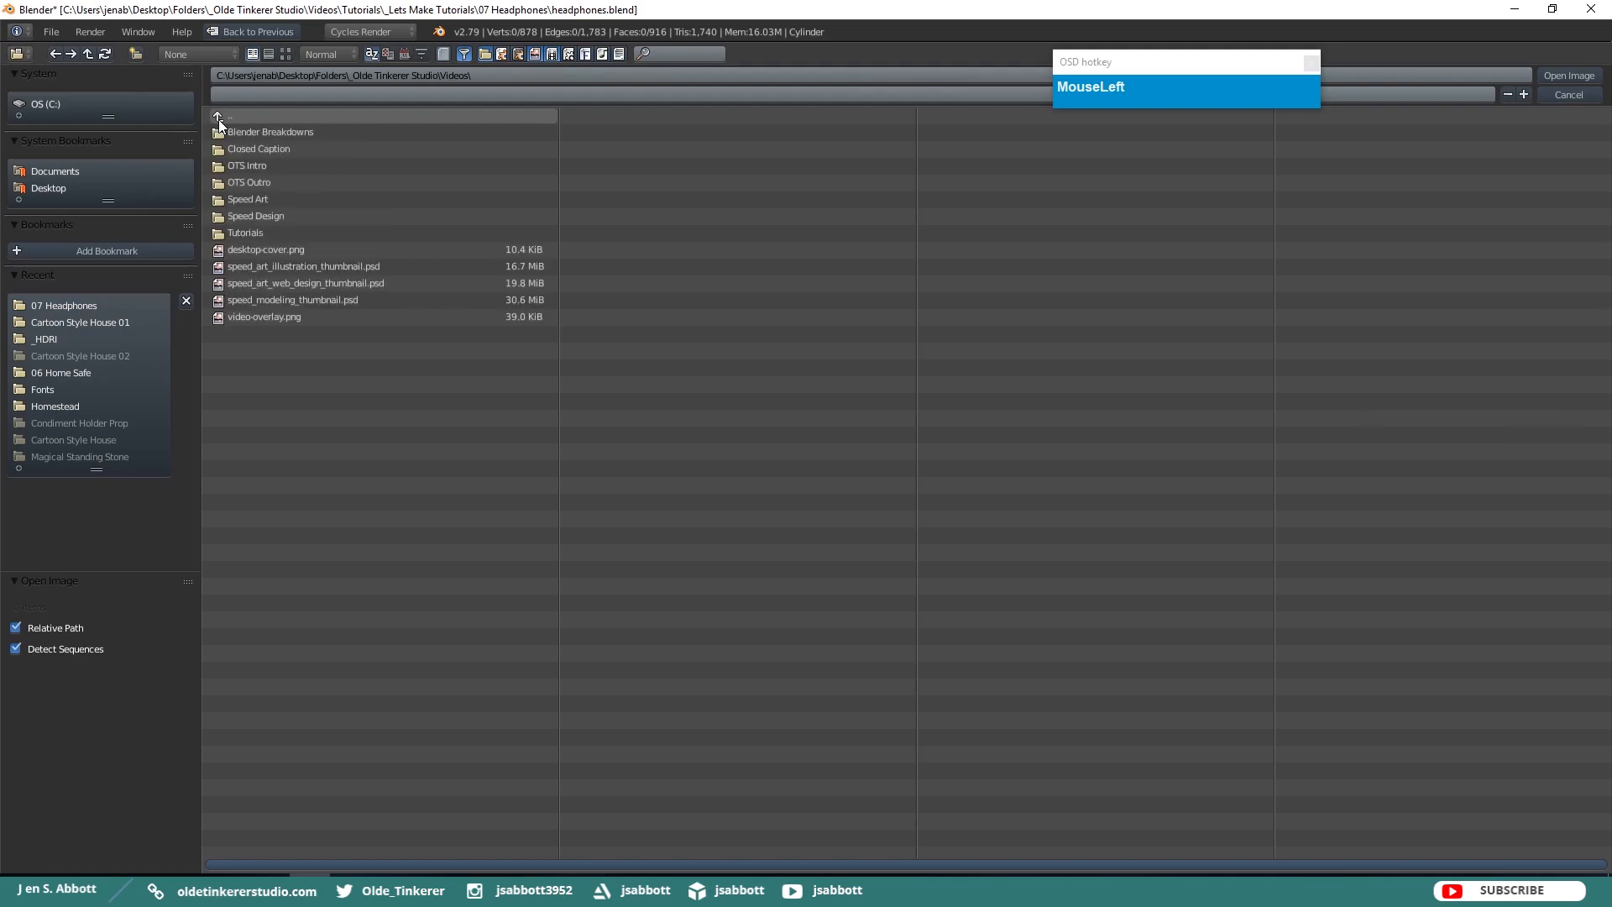
click(218, 119)
click(219, 182)
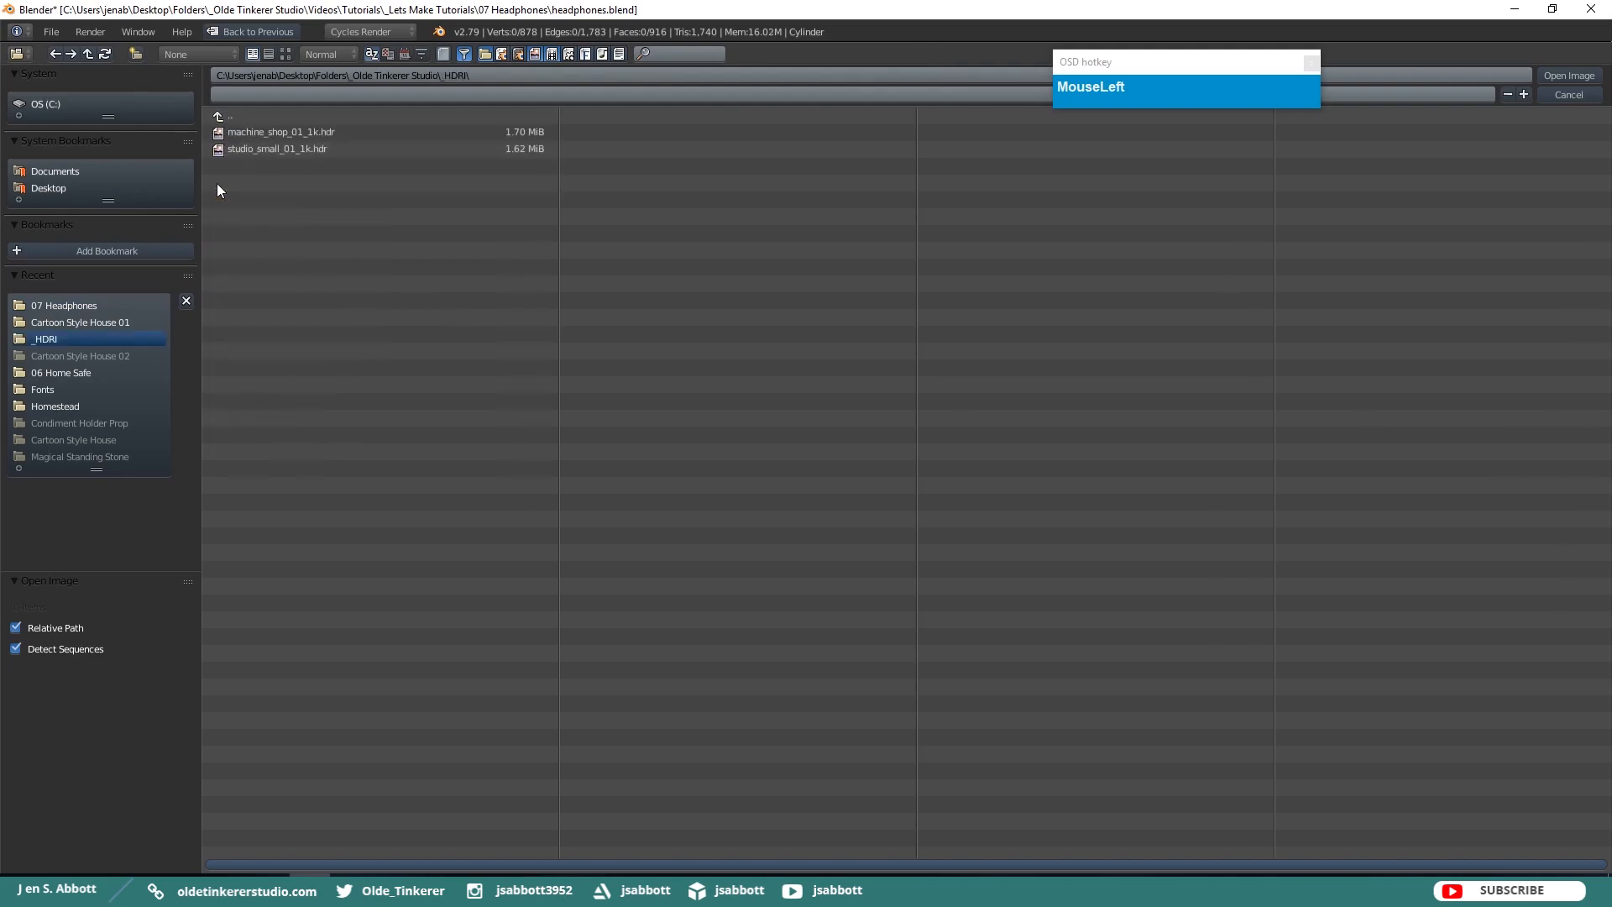
click(255, 134)
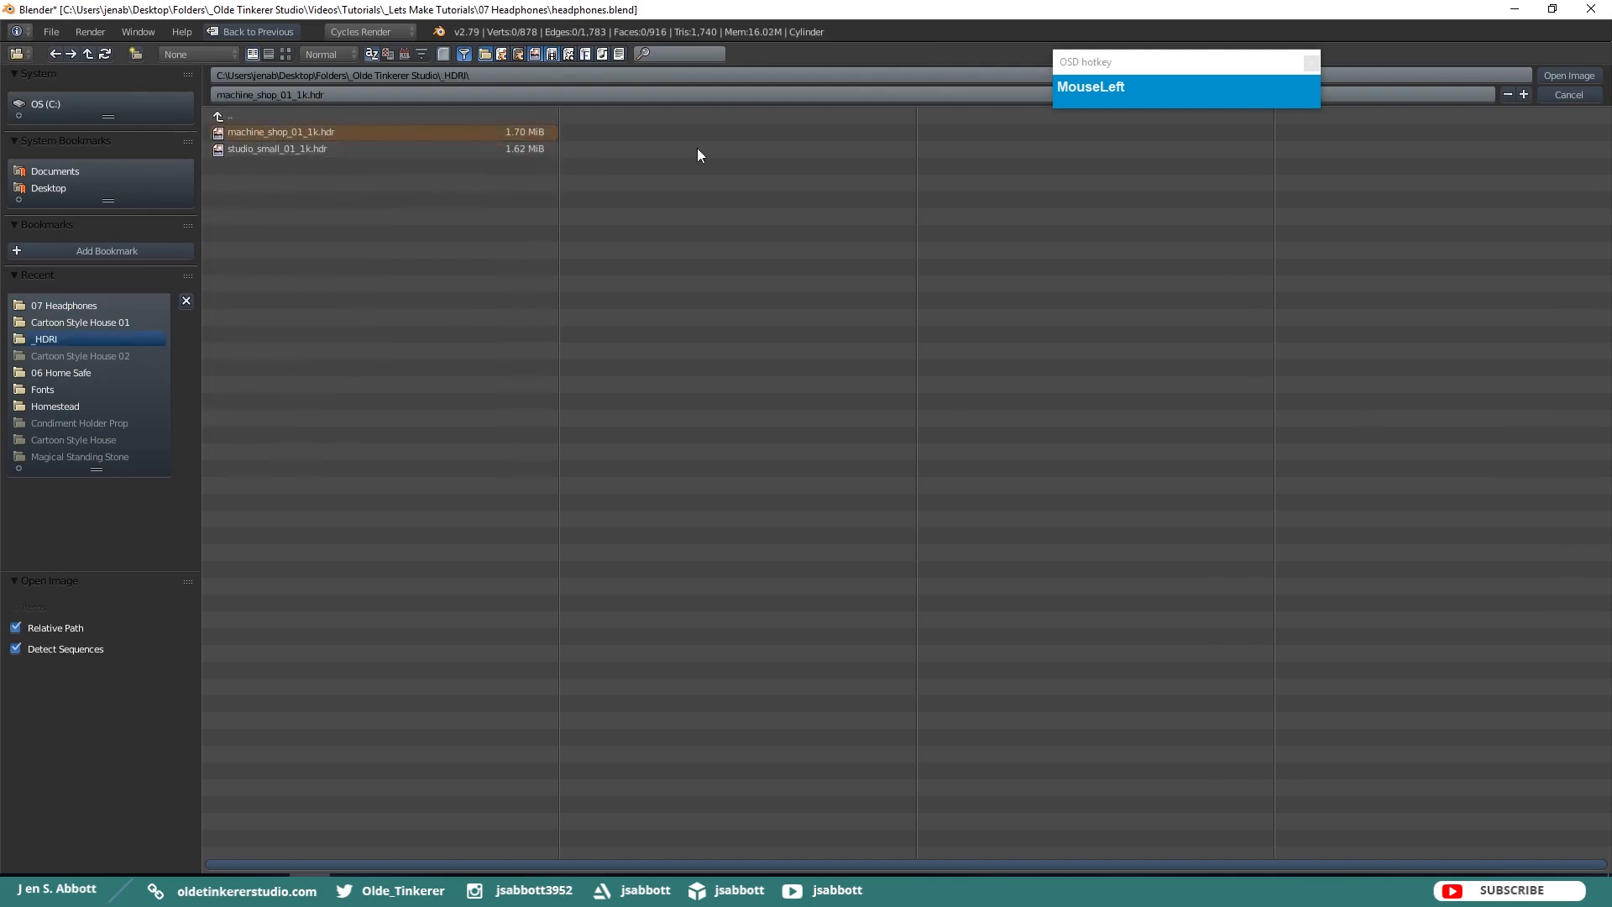
click(1568, 75)
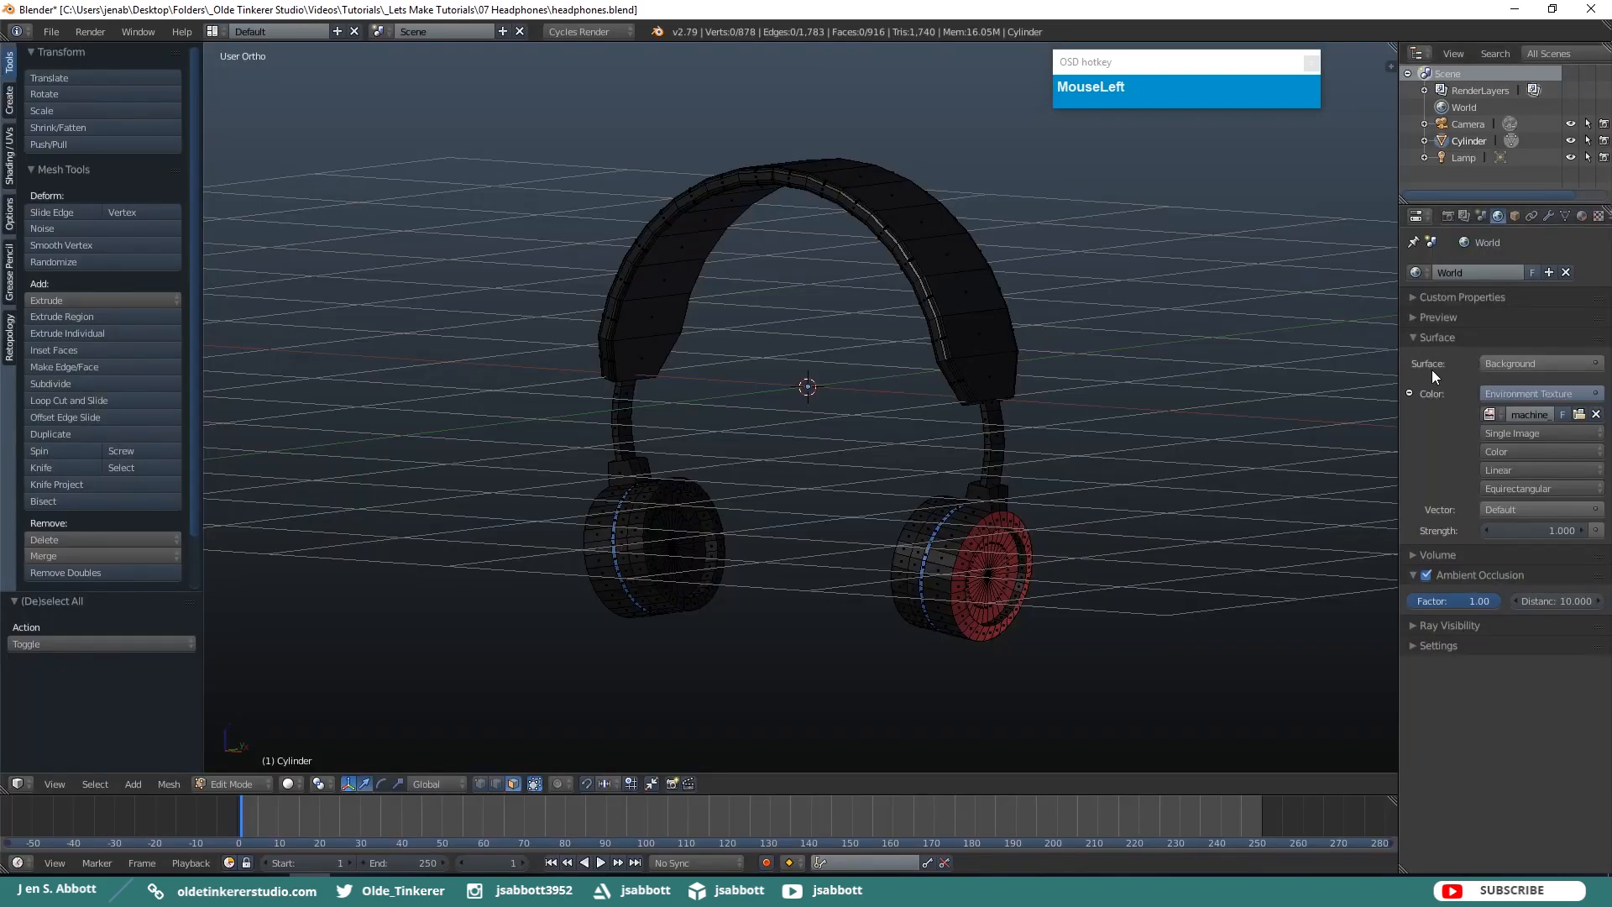
Preview the headphones under the environment lighting in Rendered shading from another angle, and return the viewport to Solid shading.
click(289, 783)
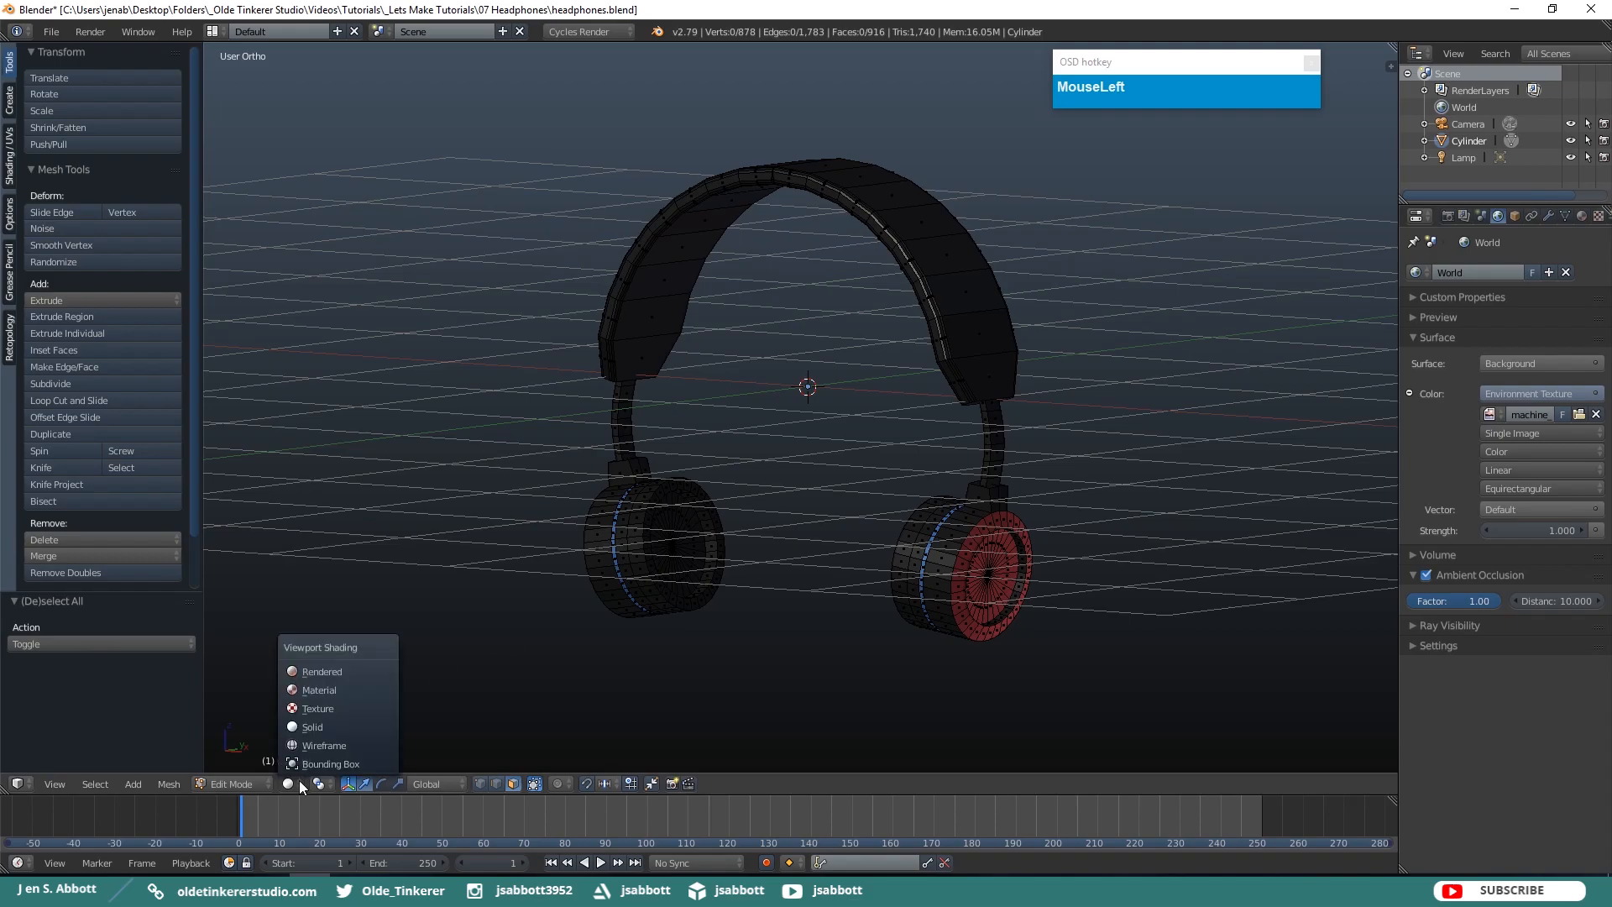
click(326, 672)
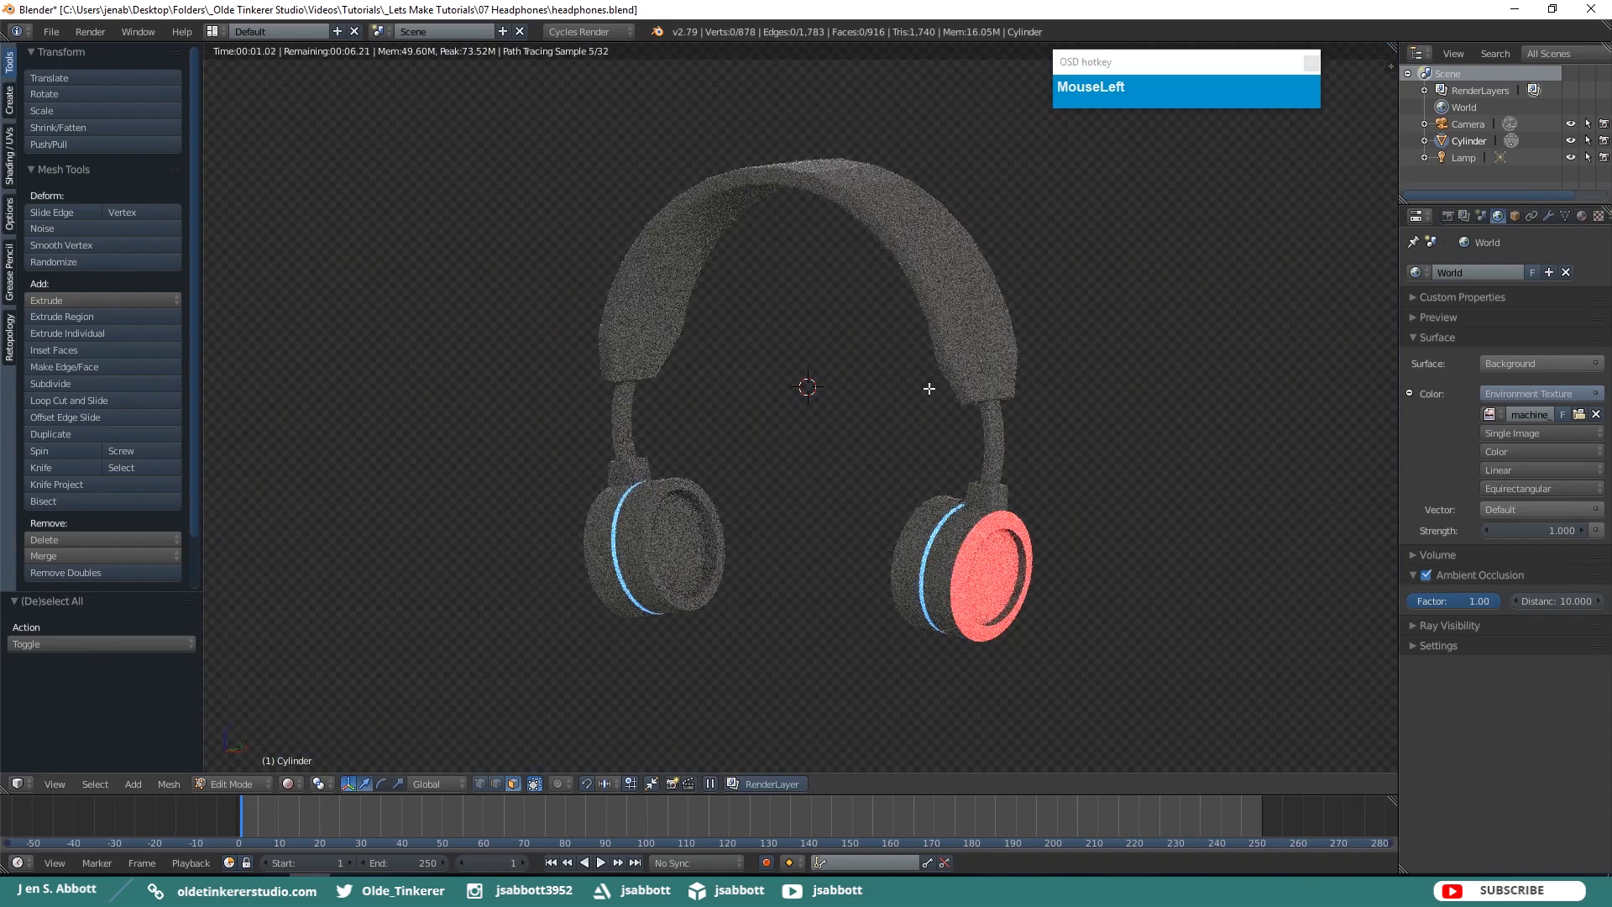
middle_drag(1001, 370, 926, 411)
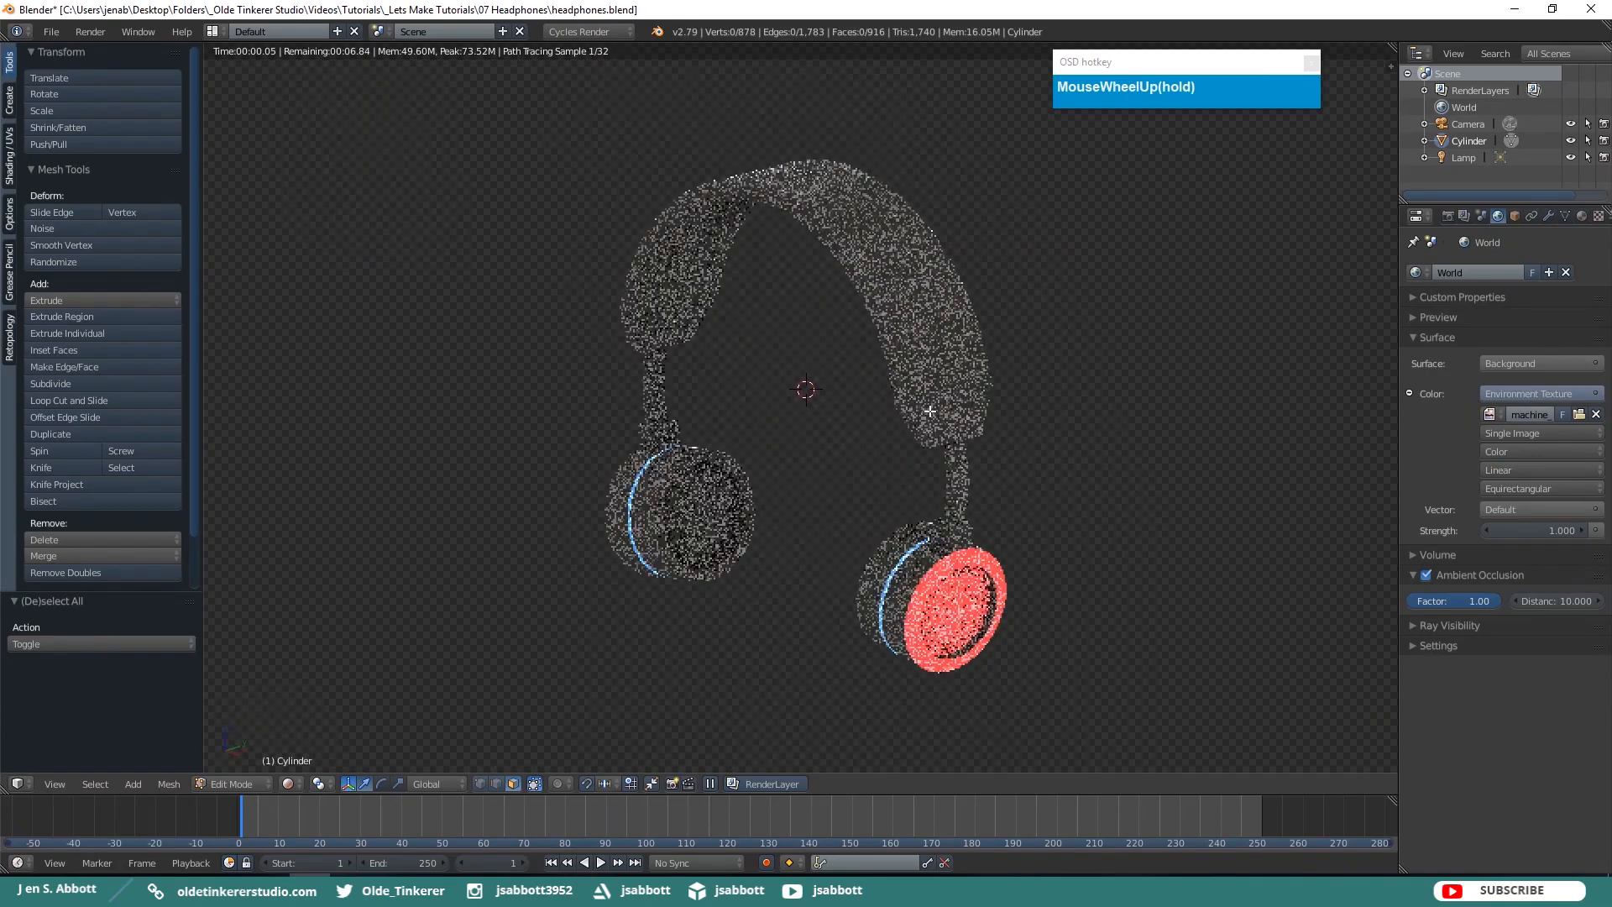
scroll(927, 411, up, 2)
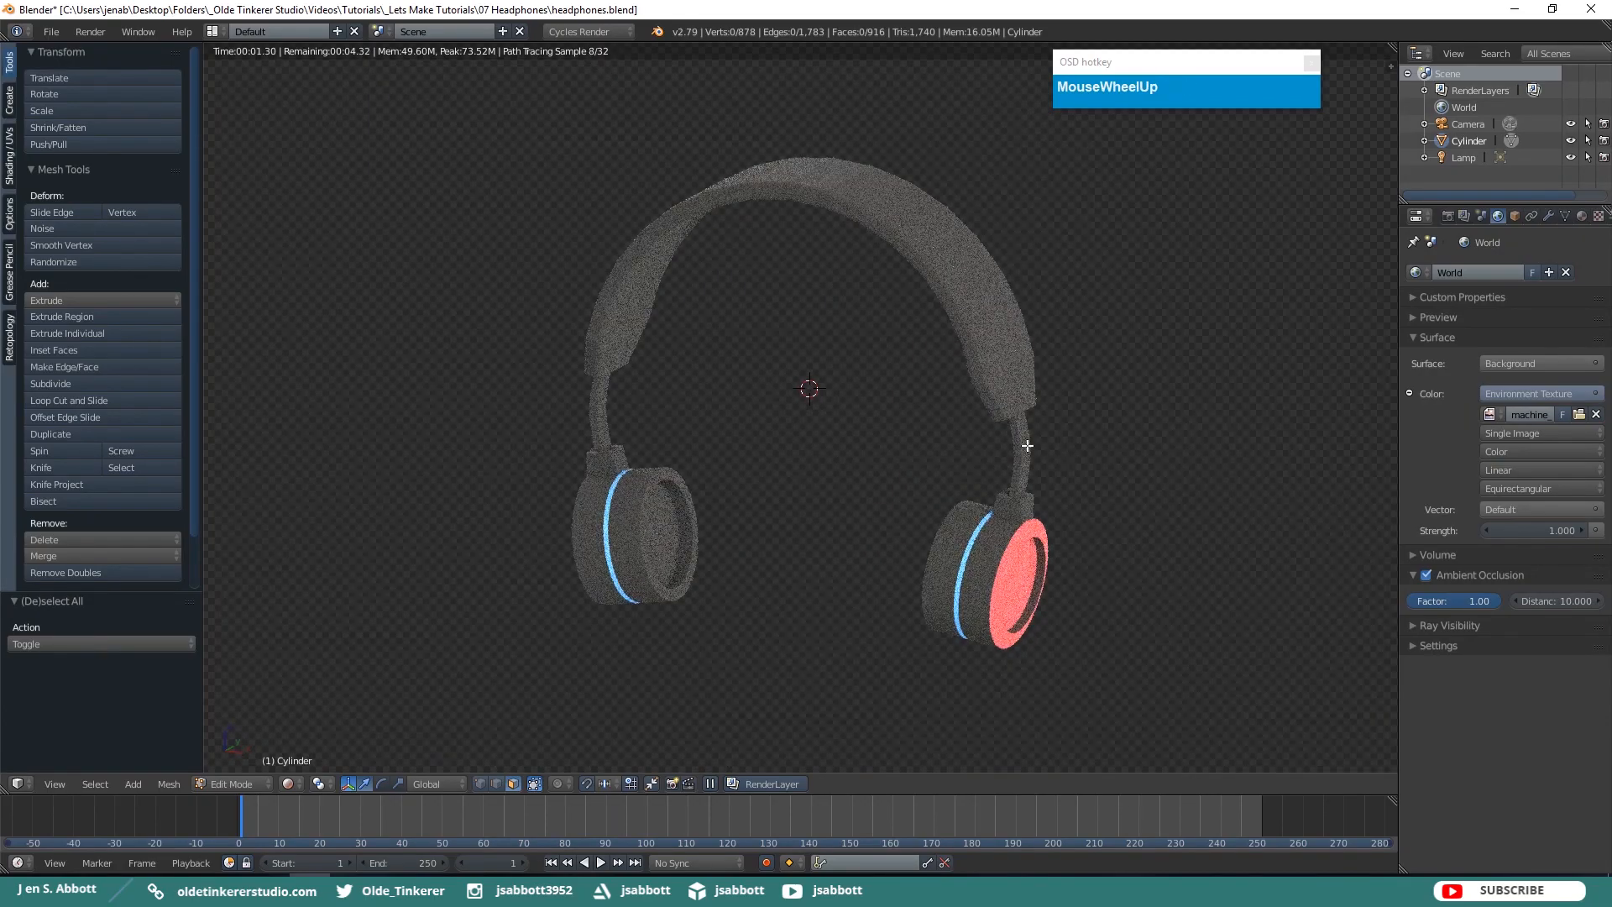
click(451, 640)
click(298, 783)
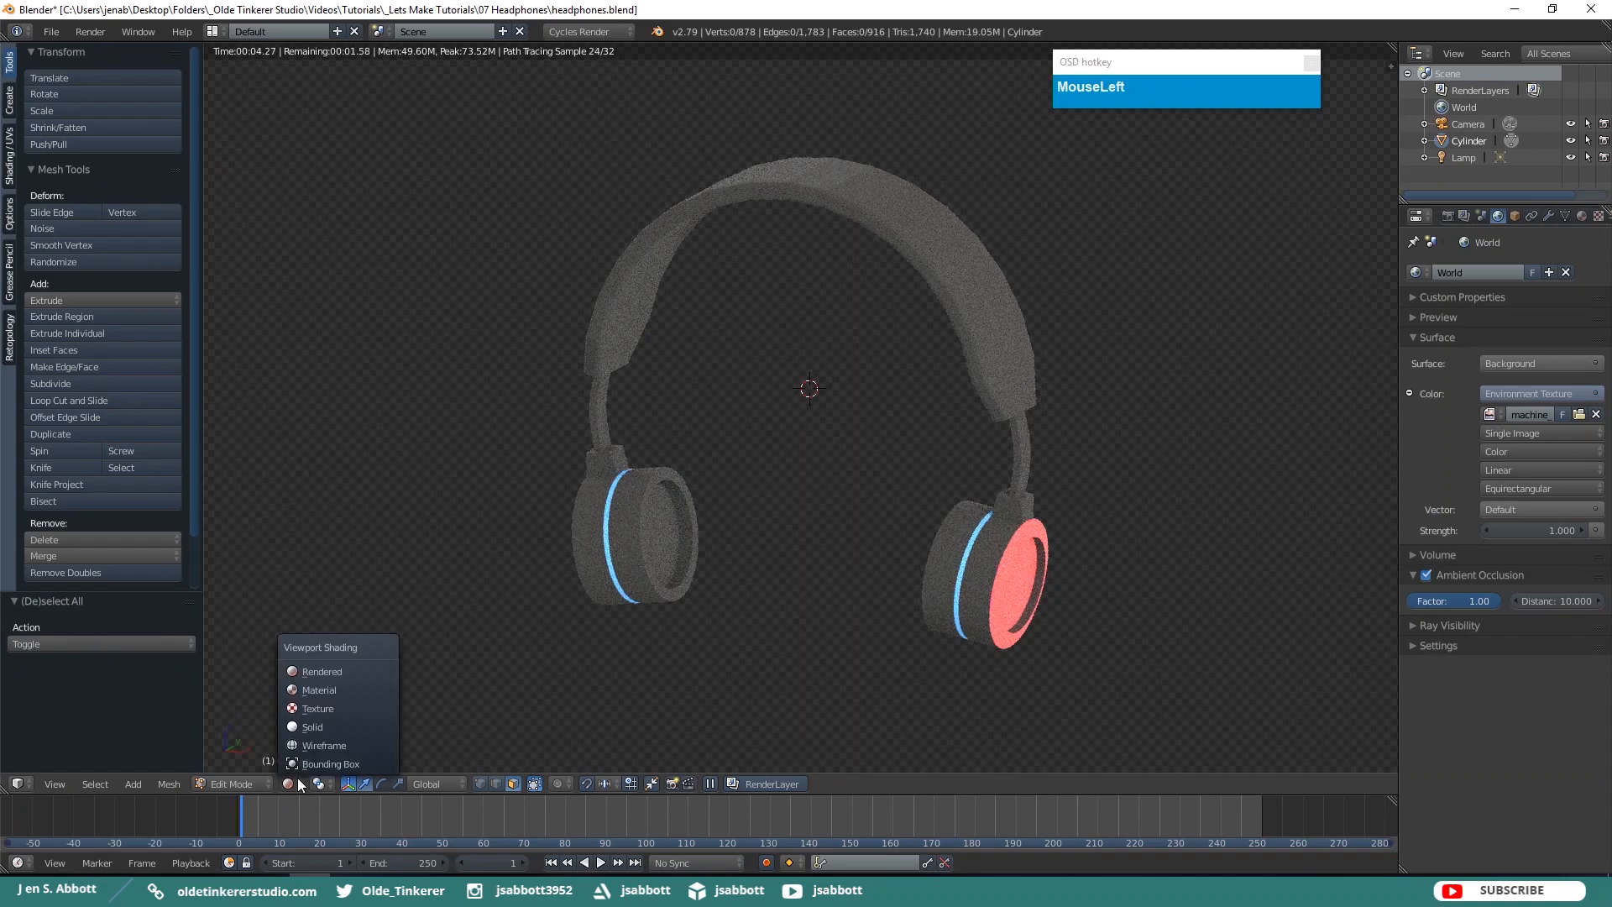
click(315, 729)
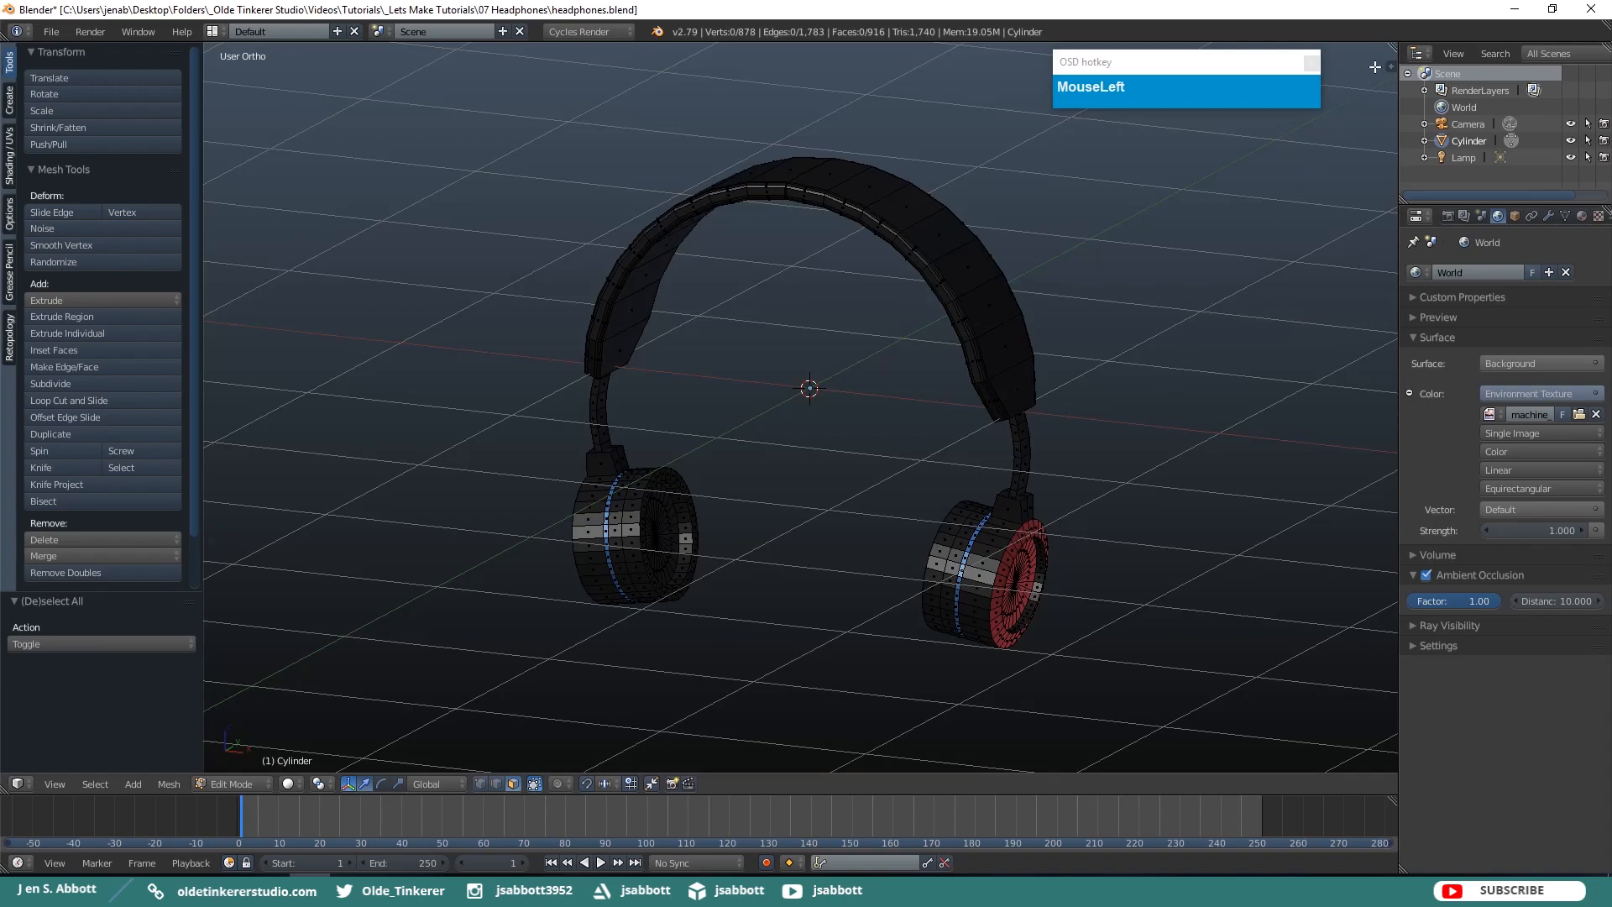
Split the 3D view into two side-by-side areas without a tool shelf in the new one, and divide the new area horizontally.
drag(1391, 52, 736, 84)
key(t)
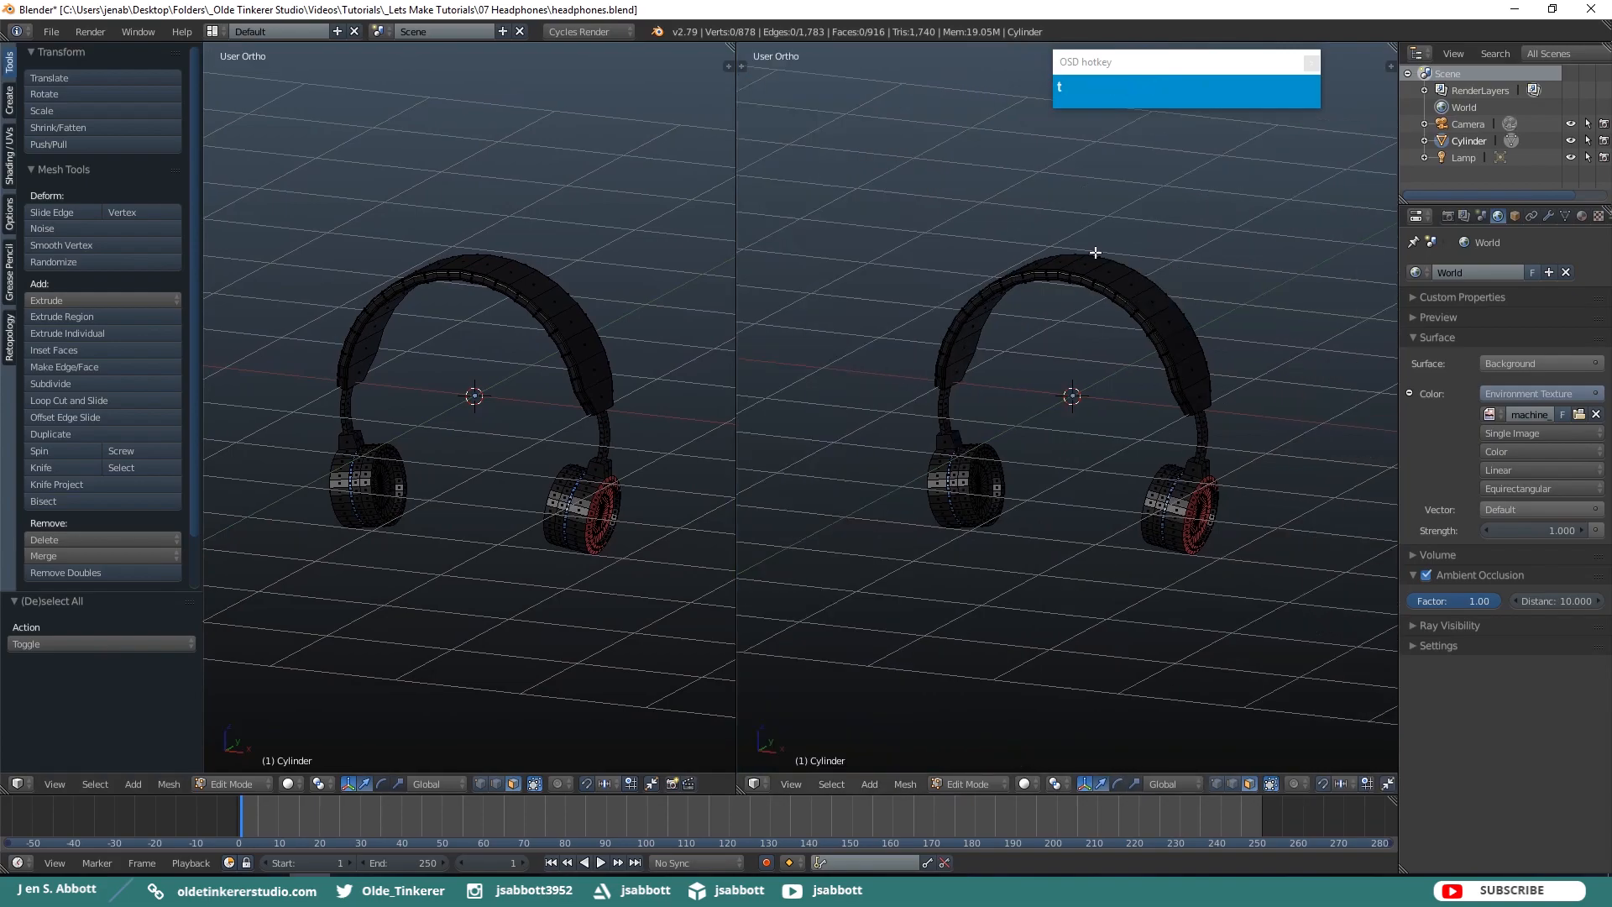
drag(1387, 52, 1383, 423)
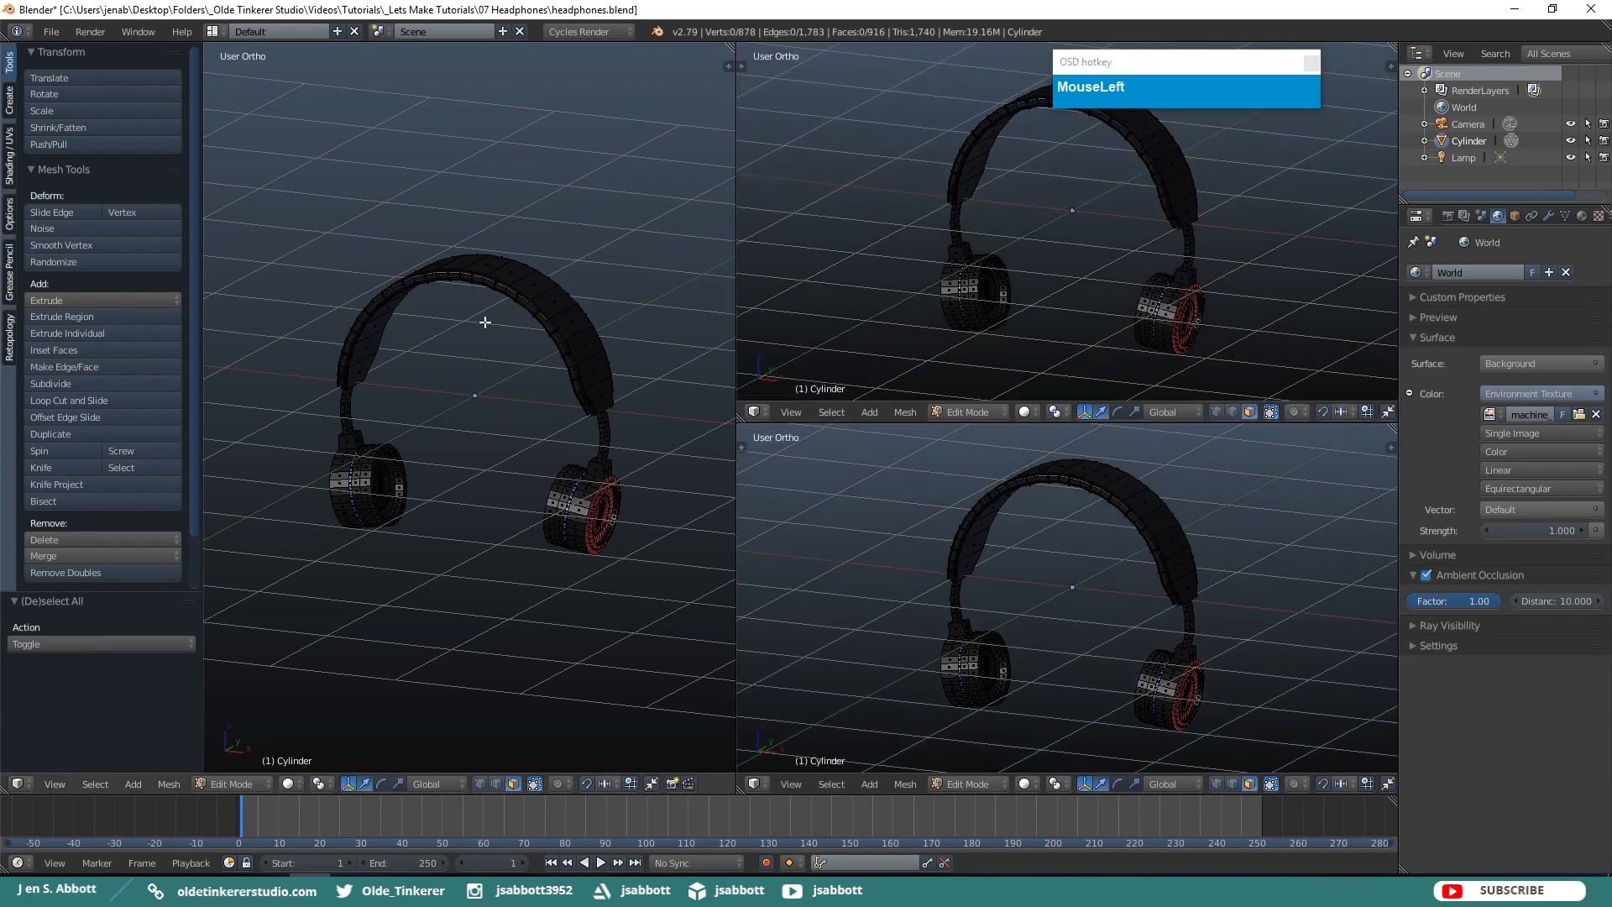
Snap the 3D cursor to the centre of the scene.
key(shift)
key(shift+s)
click(485, 321)
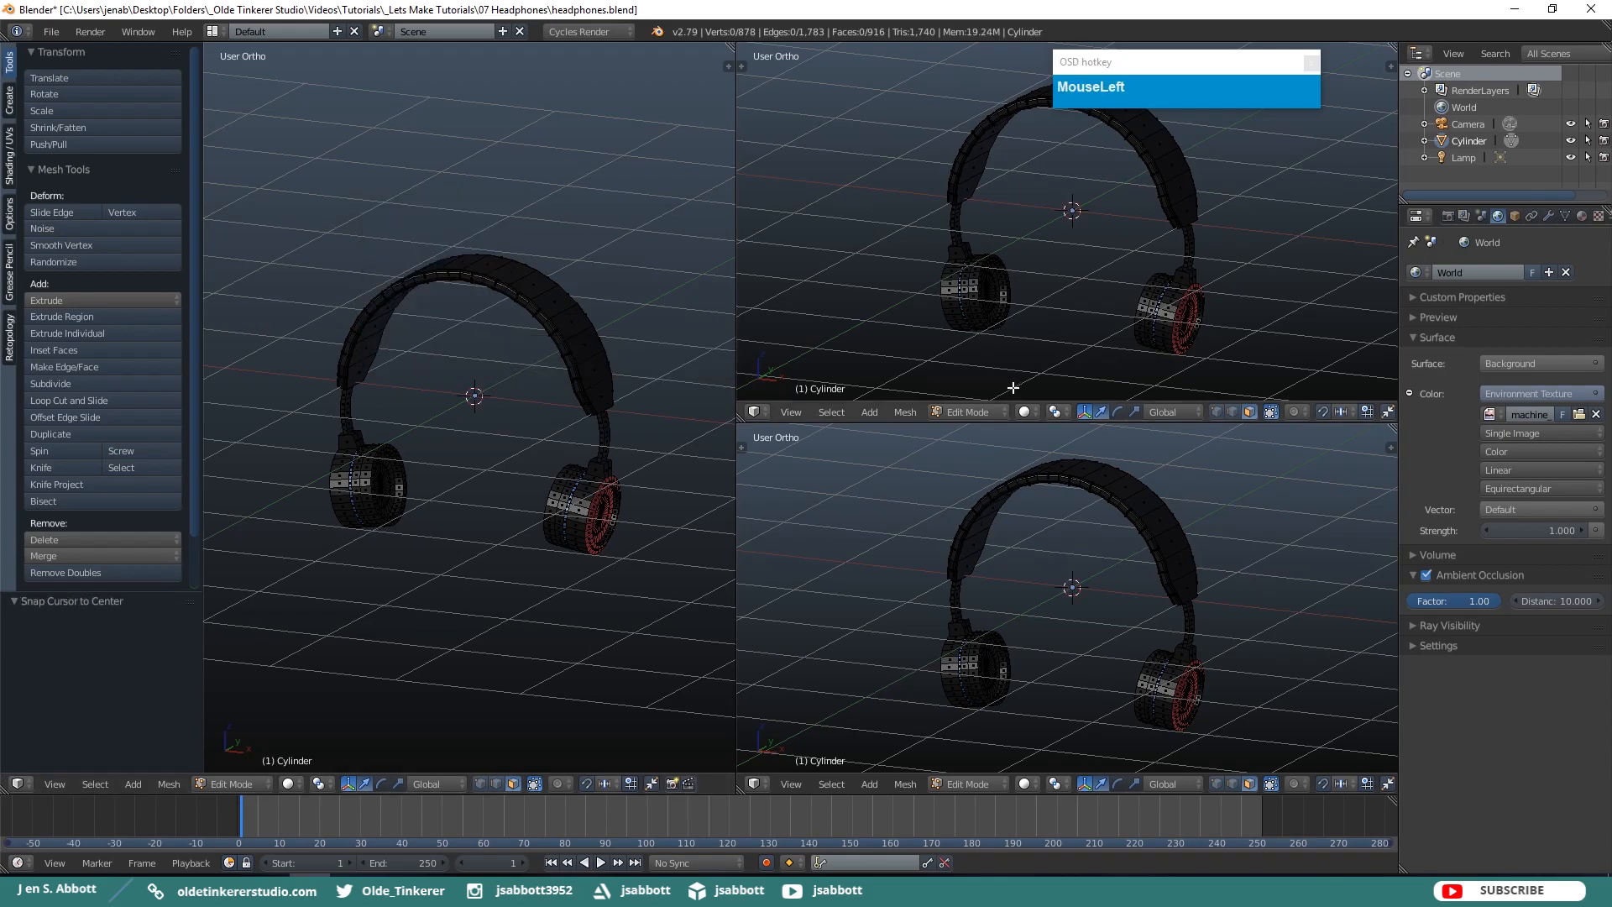
Change the lower new area to the UV/Image Editor and the upper one to the Node Editor with its properties sidebar hidden.
click(764, 785)
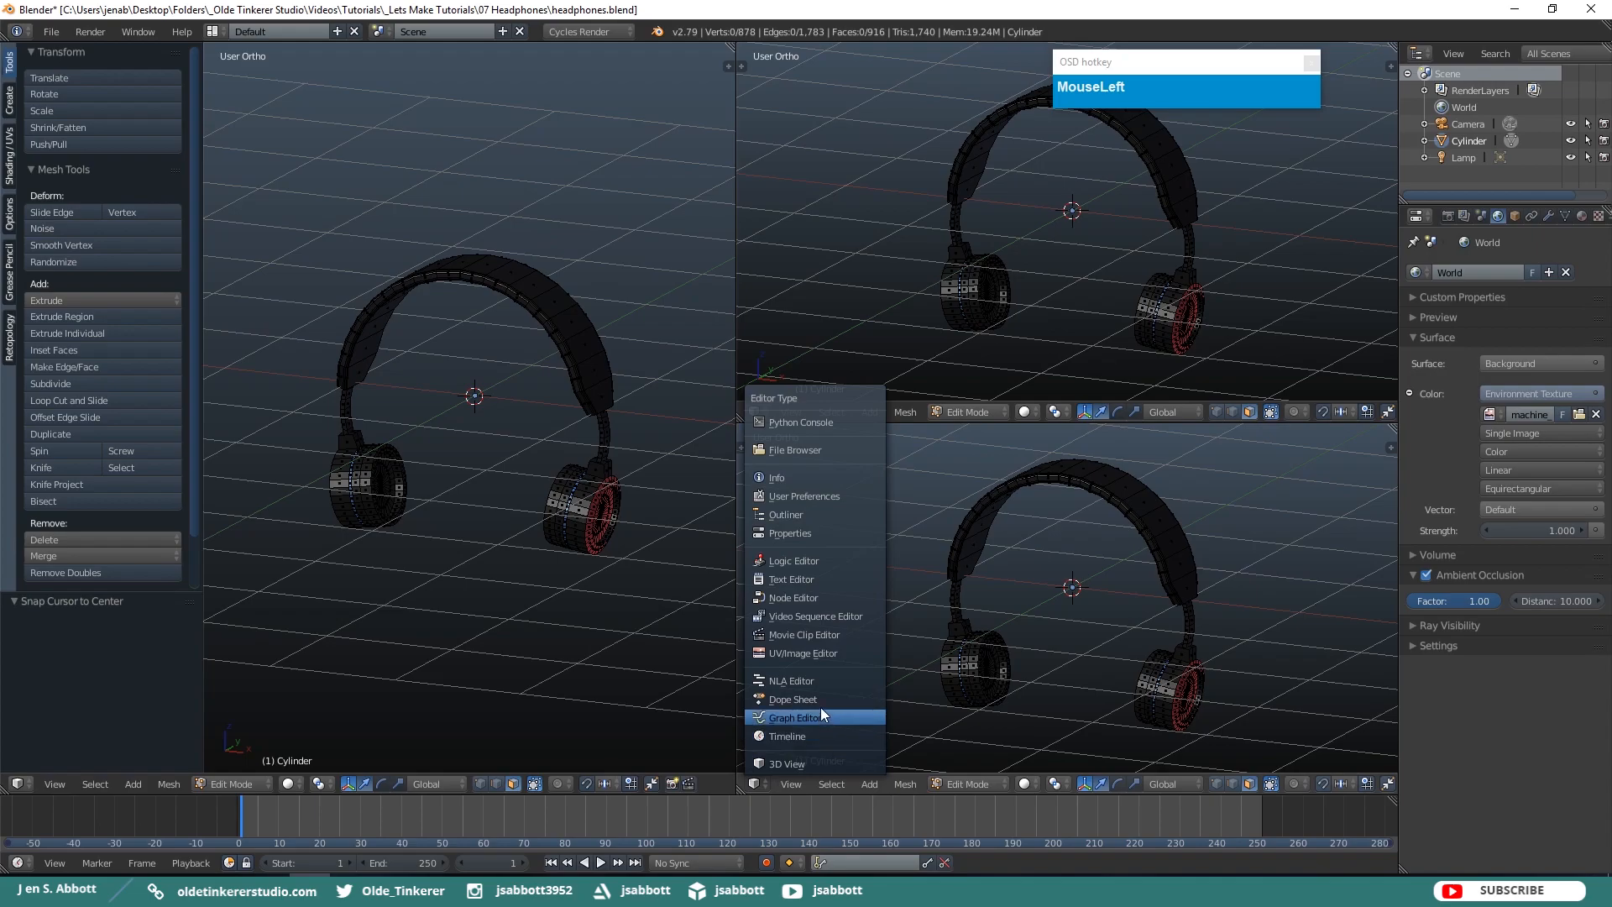
click(808, 652)
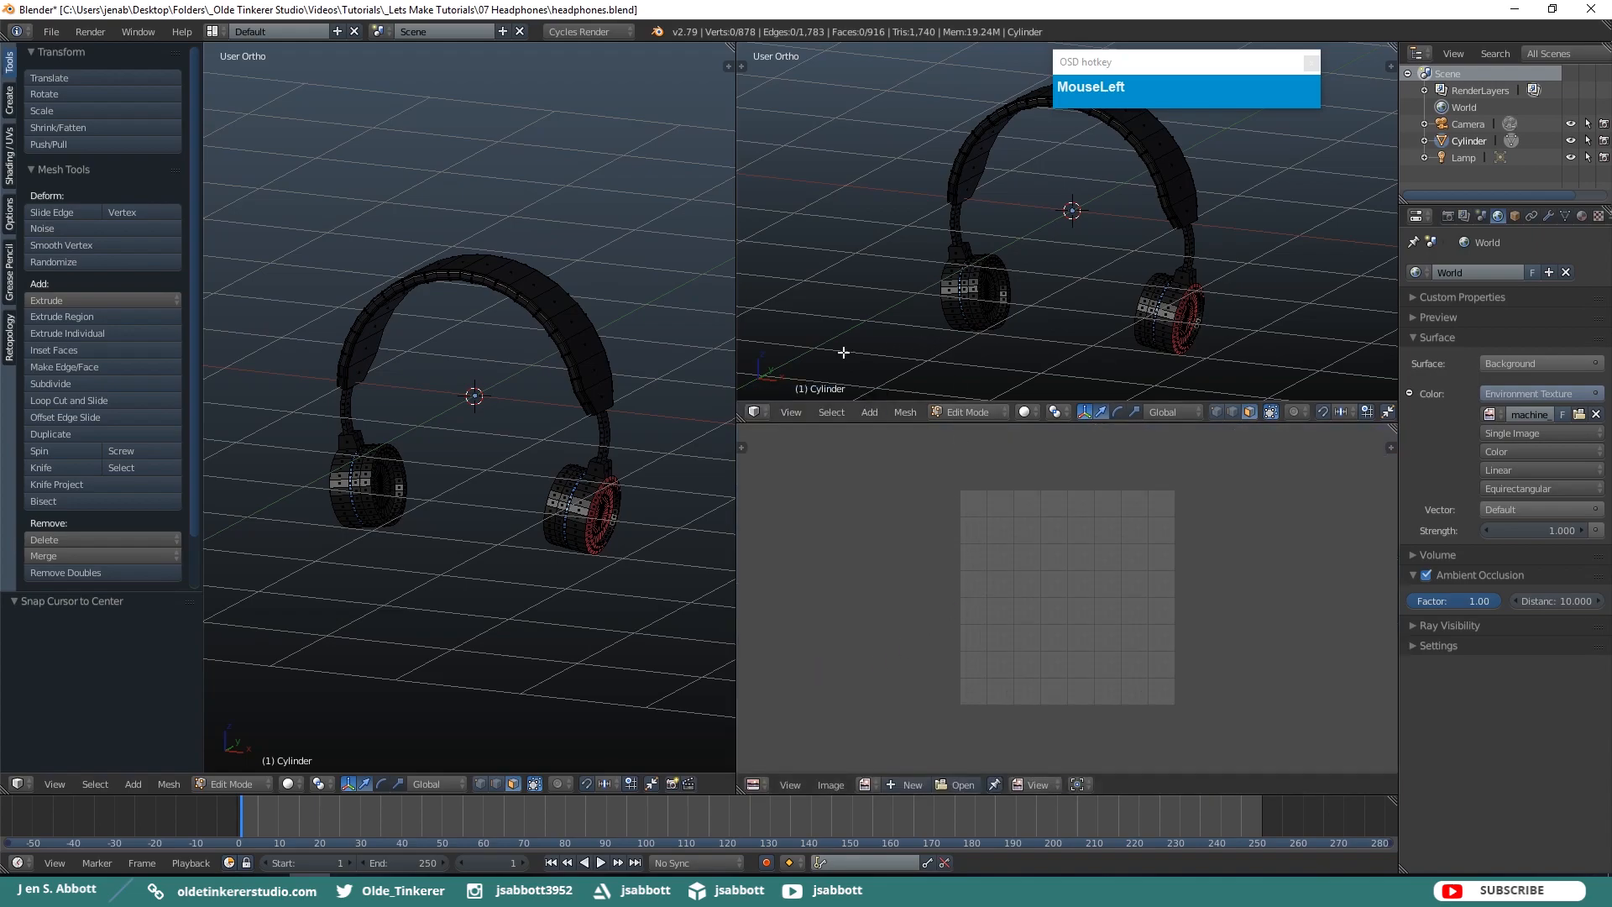
click(762, 411)
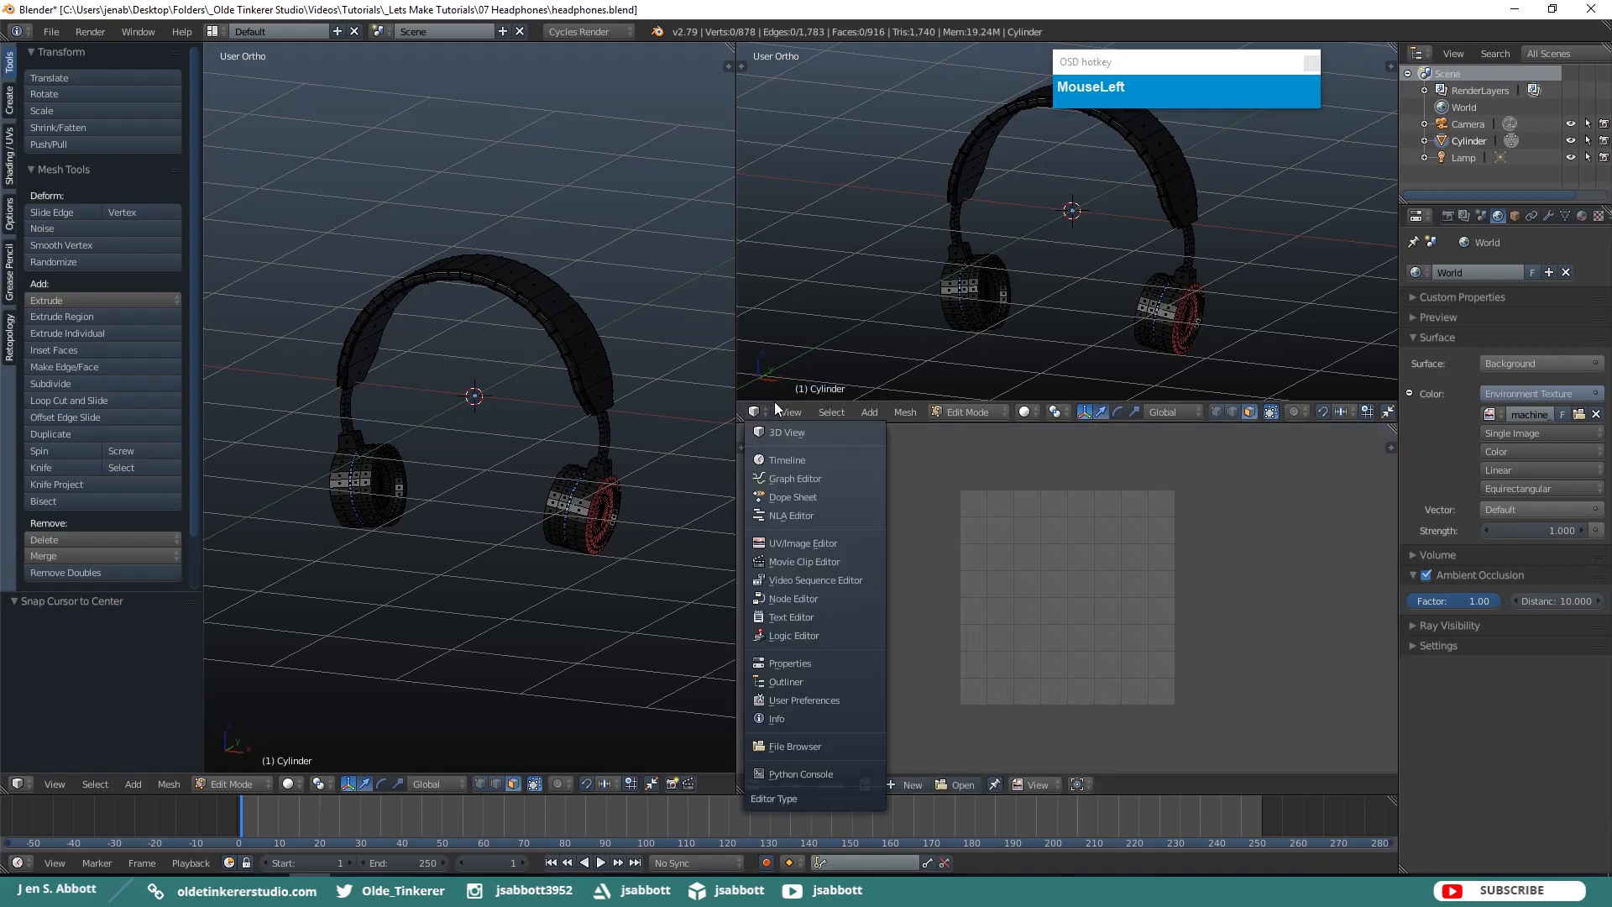
click(795, 599)
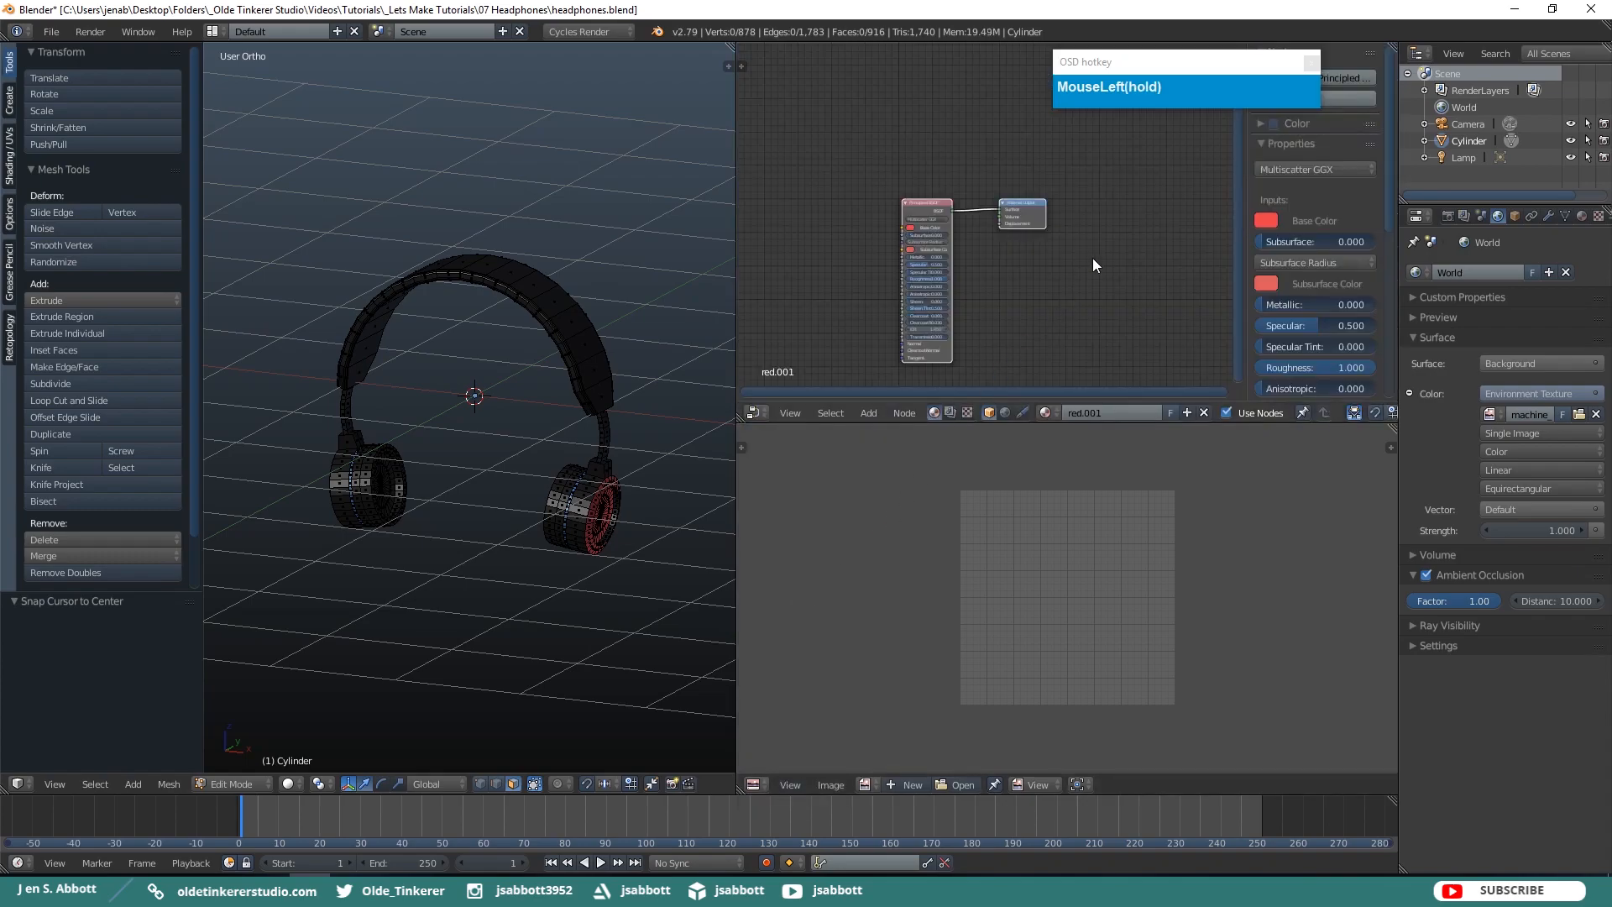
key(n)
shift+middle_drag(1098, 281, 1216, 285)
scroll(1272, 307, up, 3)
scroll(1272, 307, up, 1)
scroll(1243, 267, up, 2)
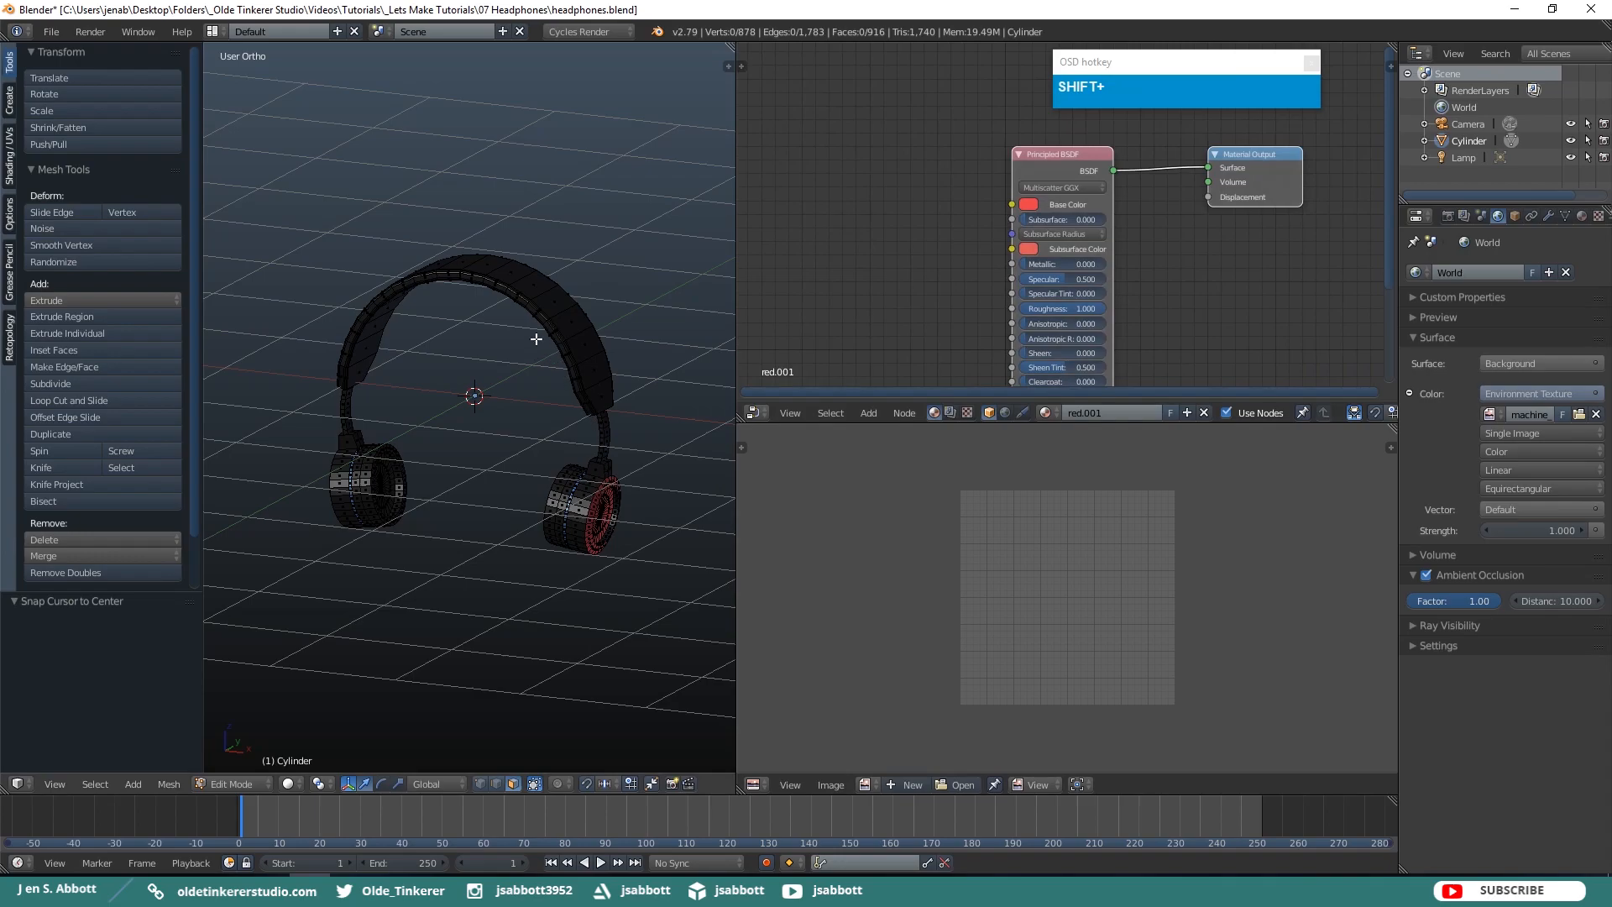
Select all faces of the headphones and unwrap them with Smart UV Project using an island margin of 0.09.
key(a)
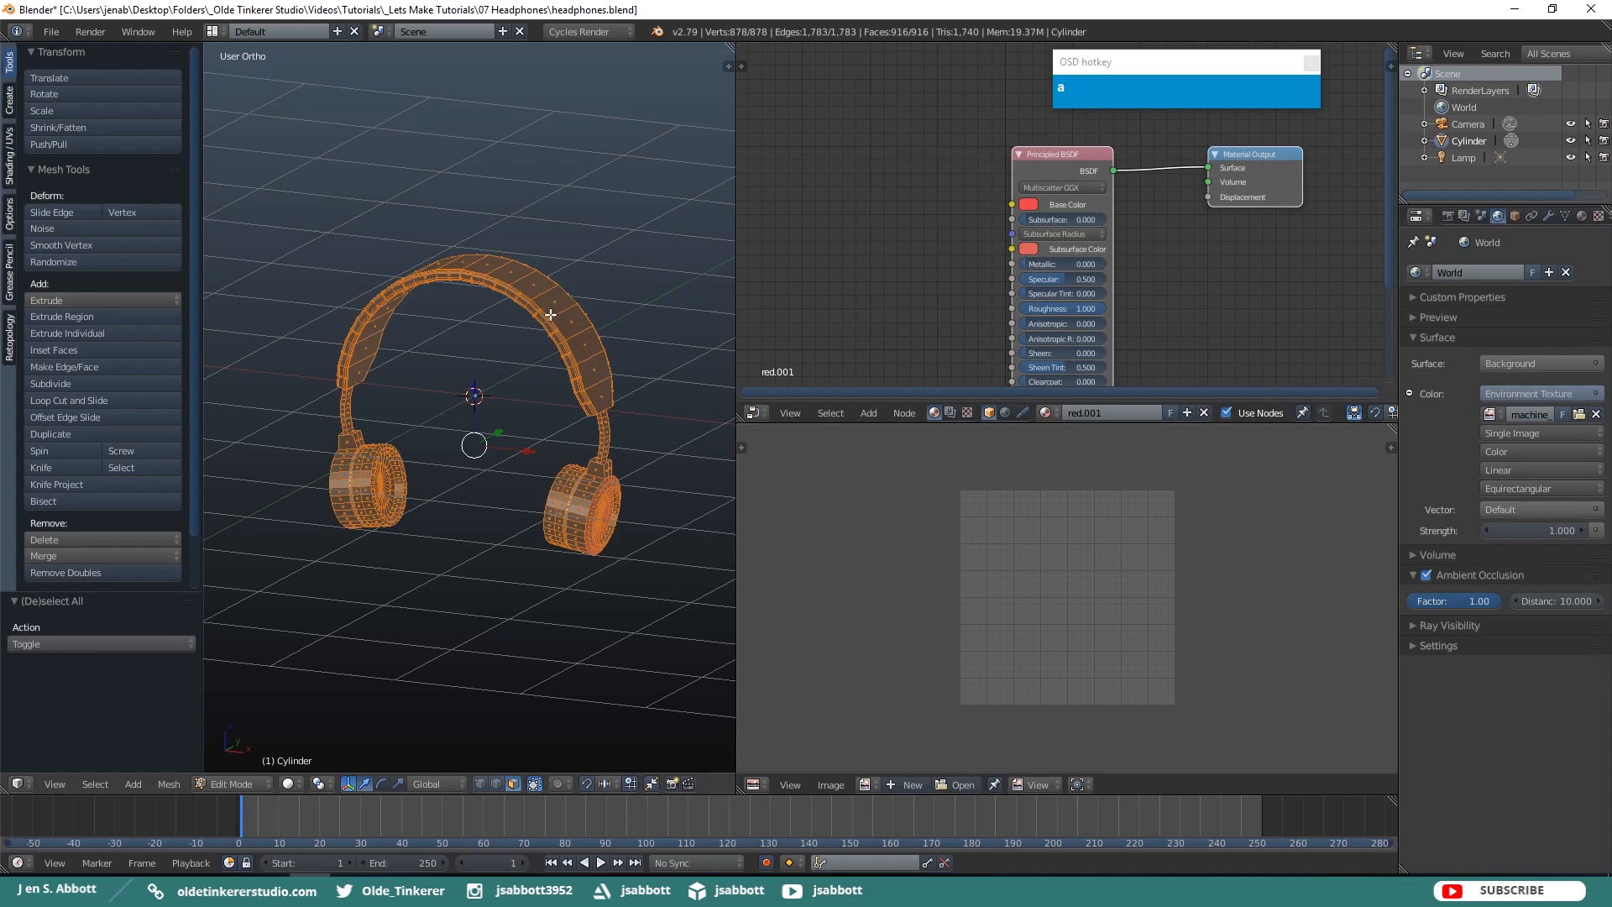
key(u)
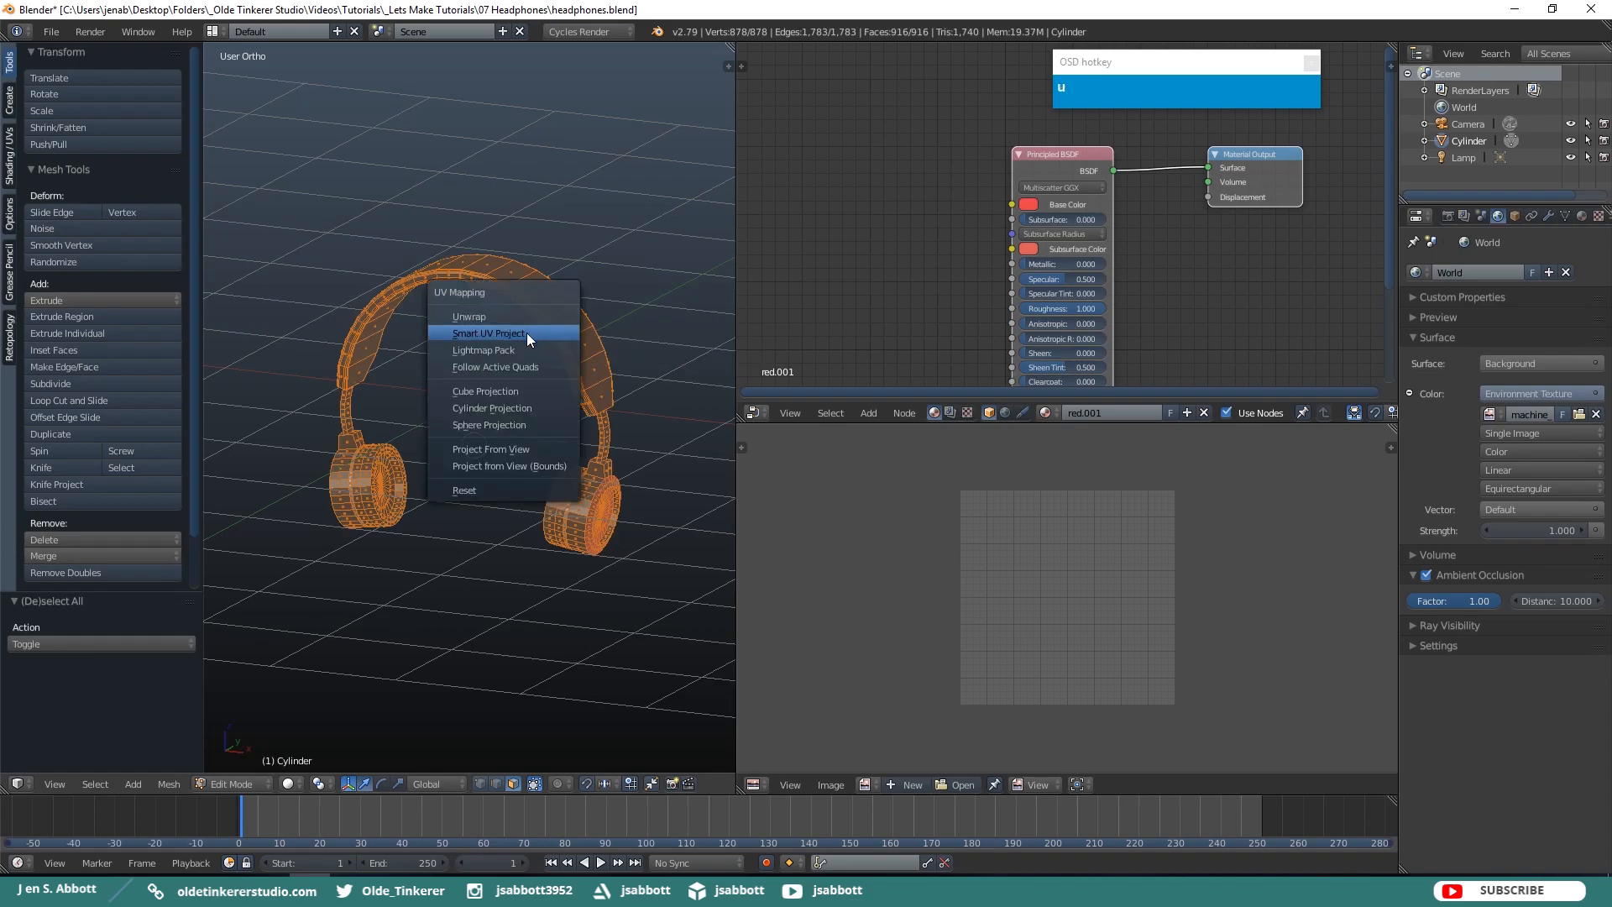
click(527, 332)
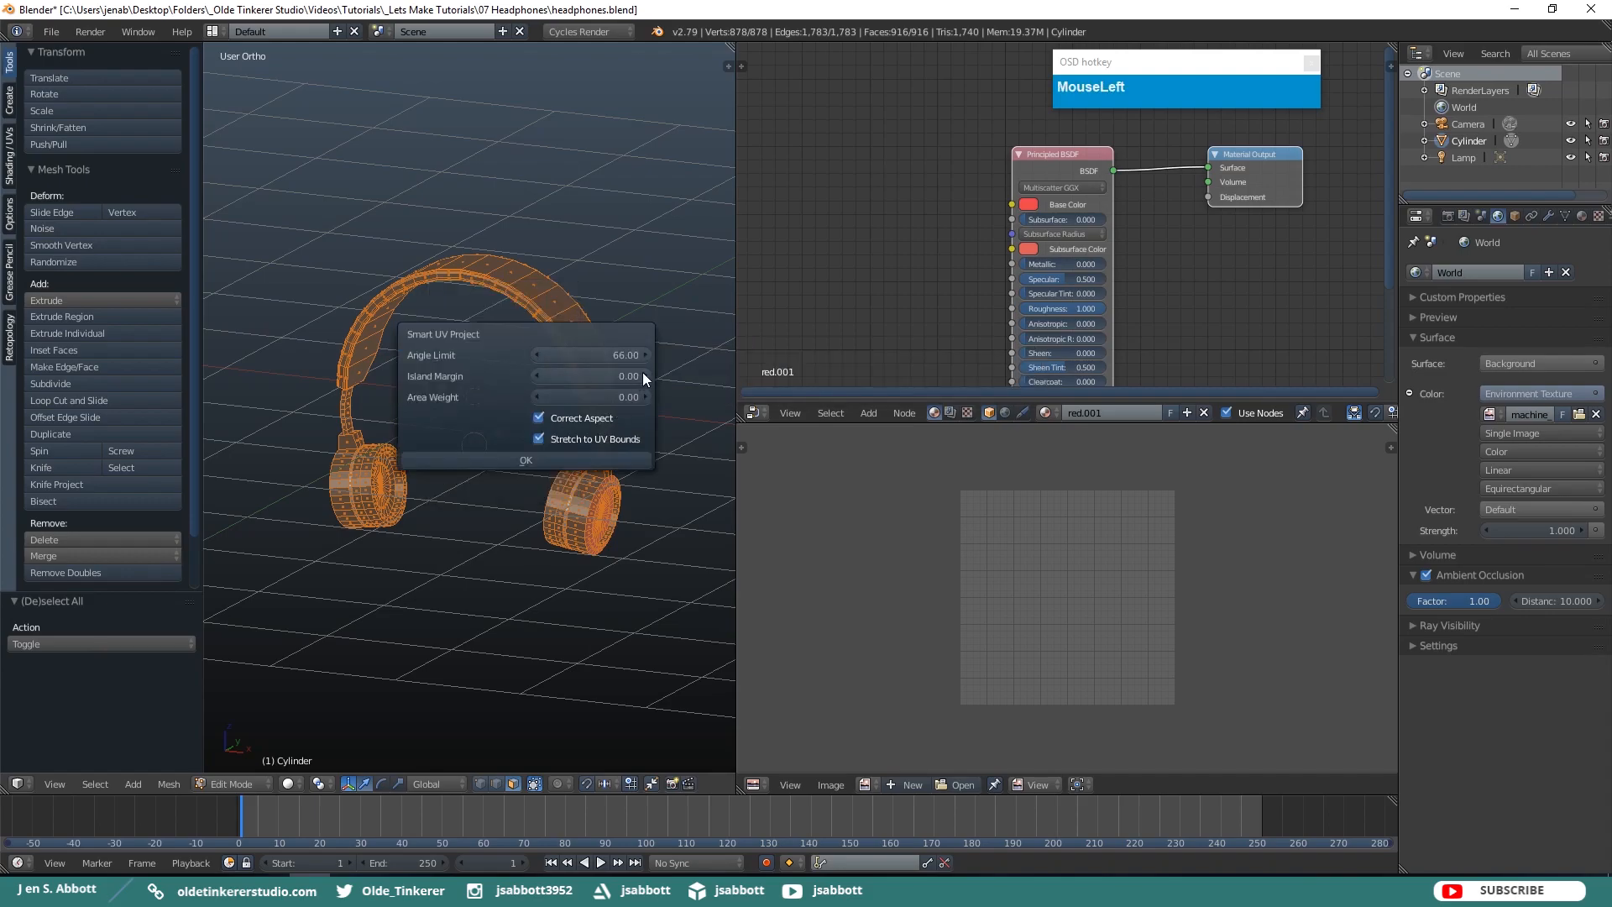
click(643, 376)
click(643, 376)
click(643, 376)
click(549, 460)
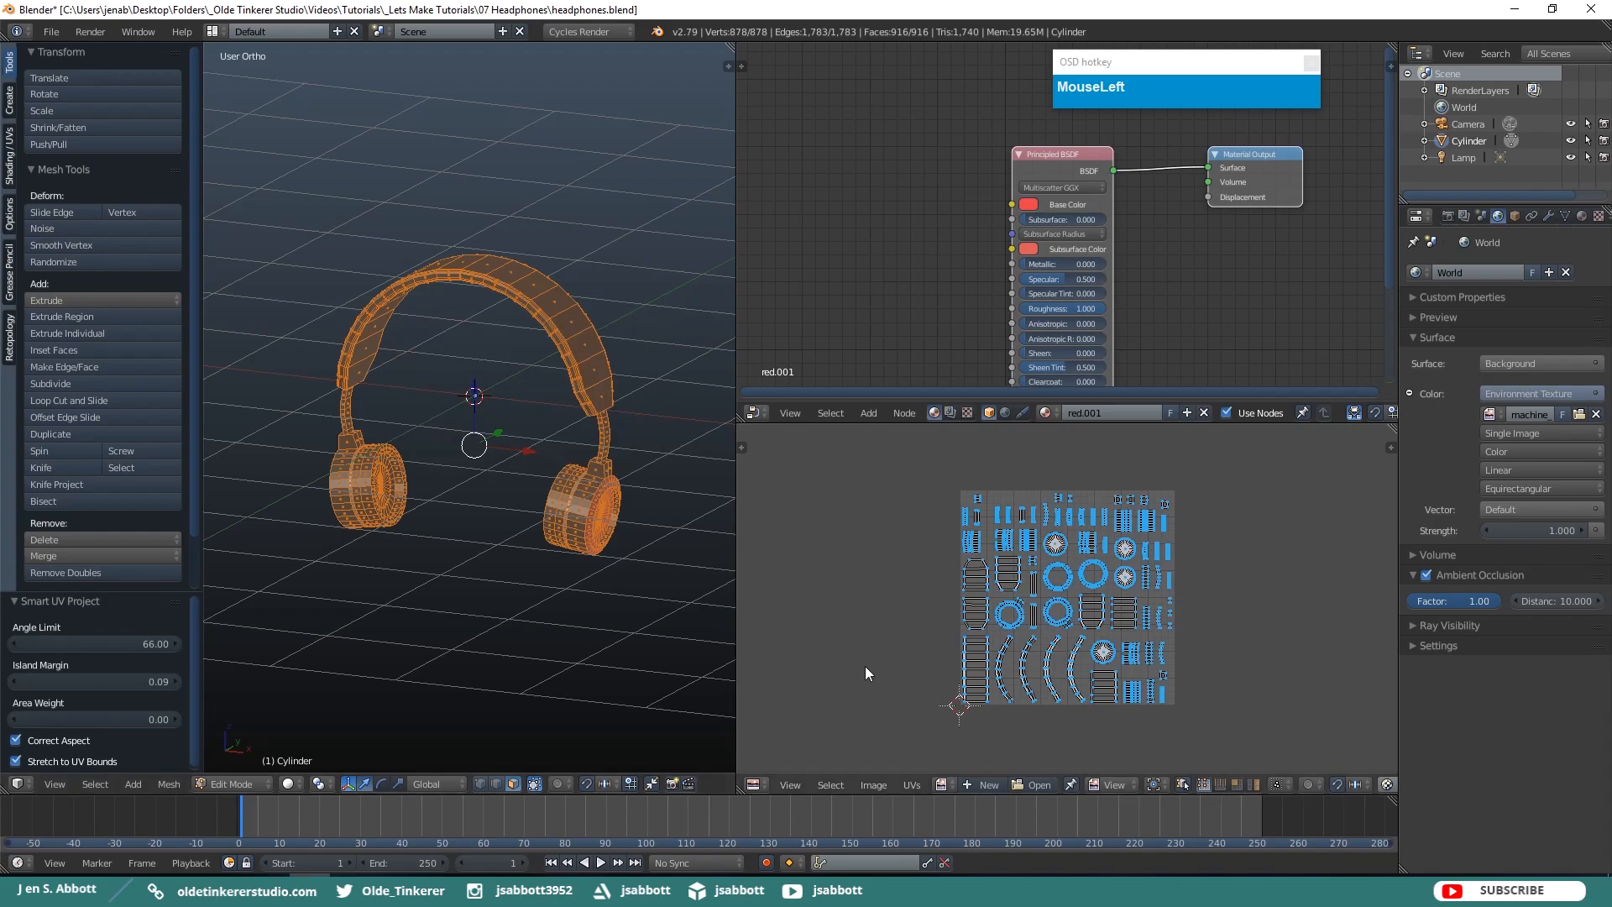
Create a new blank image named heaphones-uv-baked in the UV/Image Editor.
click(980, 784)
click(1030, 722)
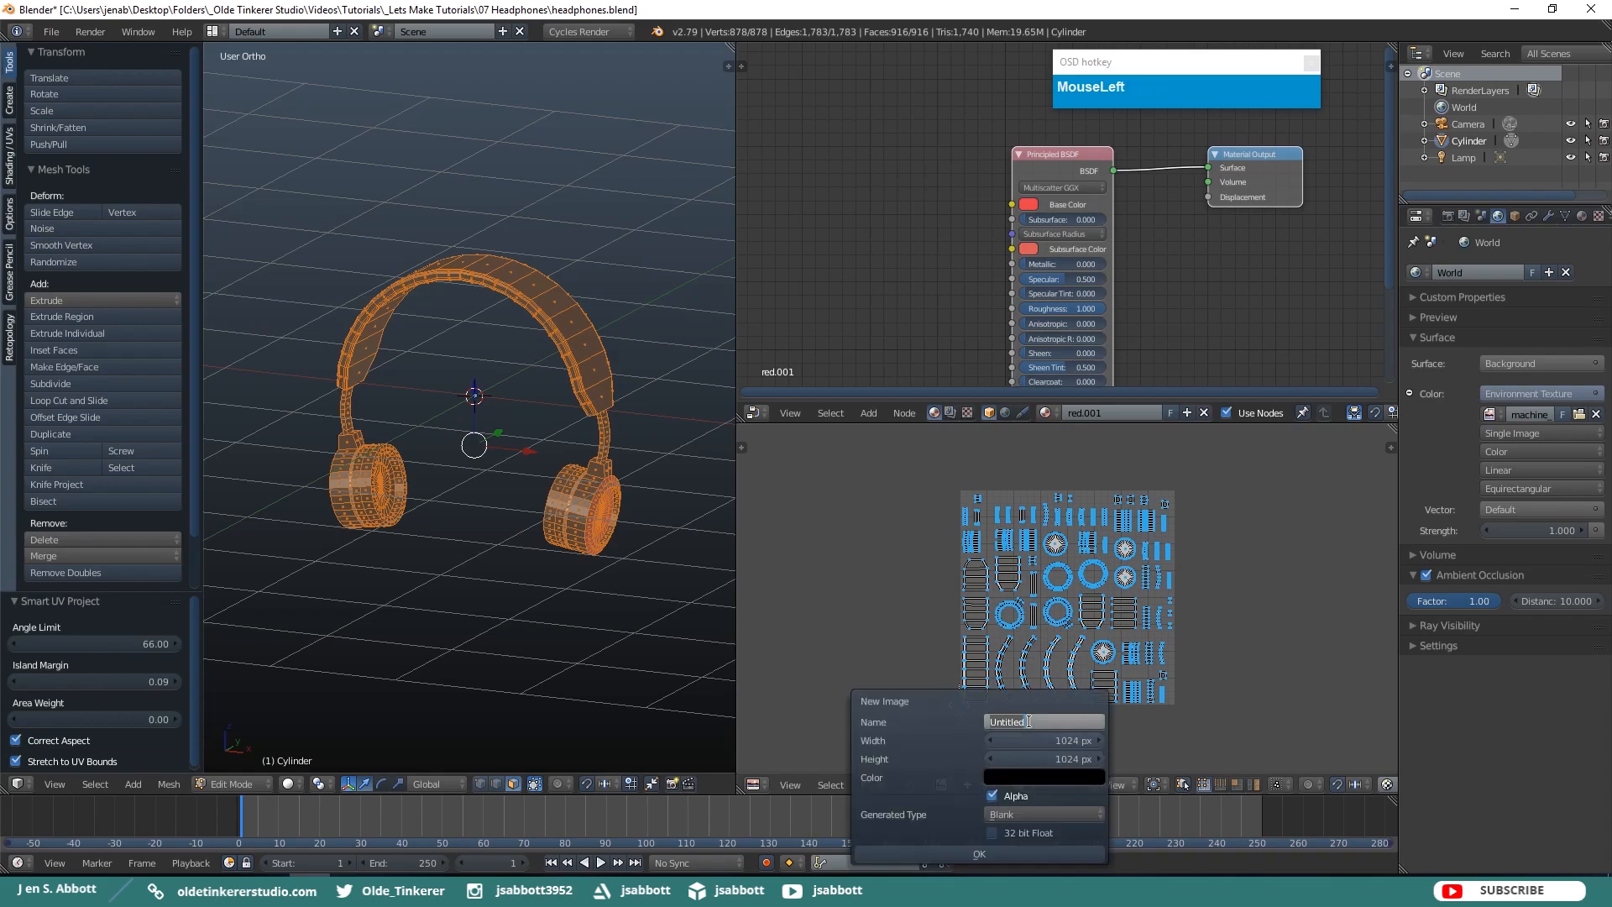
text(heaphones-uv-baked)
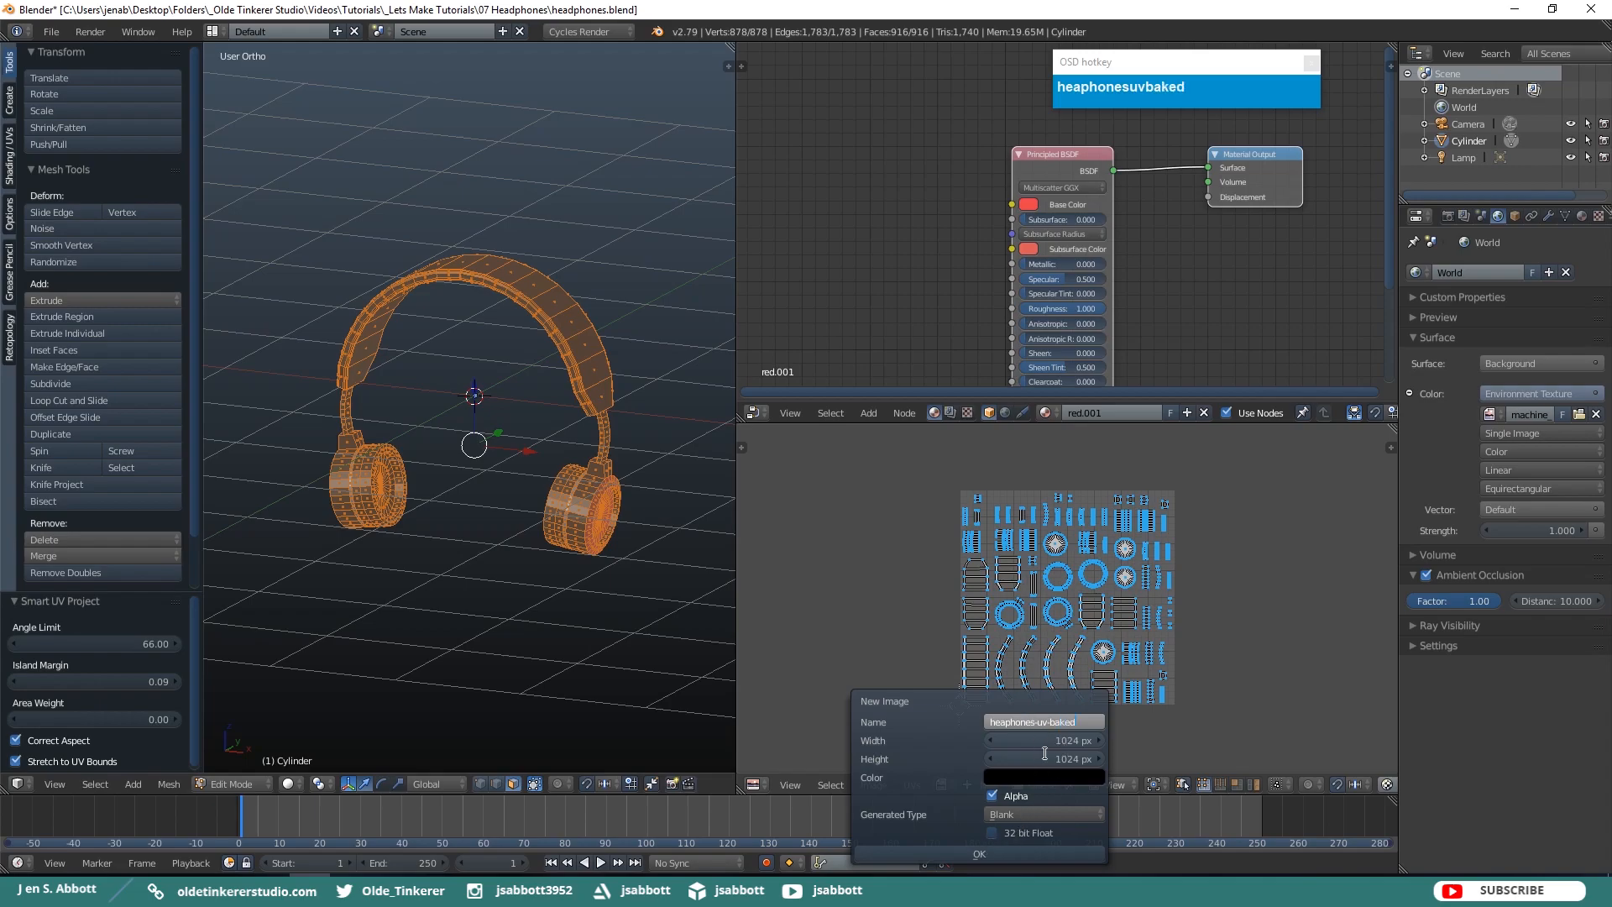
click(975, 855)
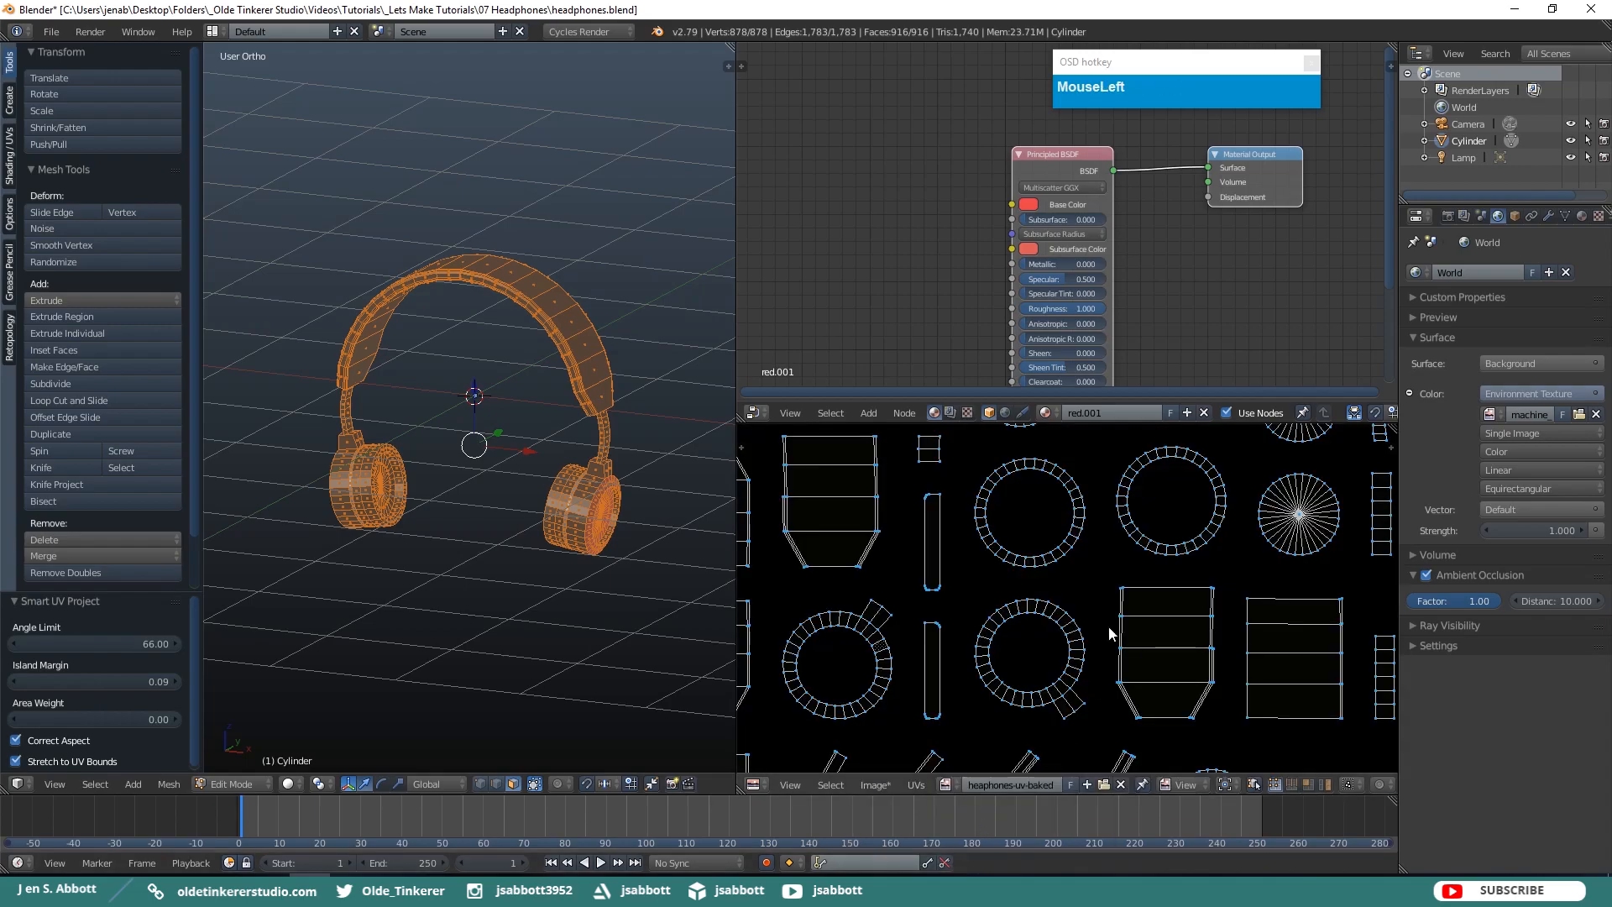
scroll(1117, 593, down, 1)
scroll(1116, 593, down, 3)
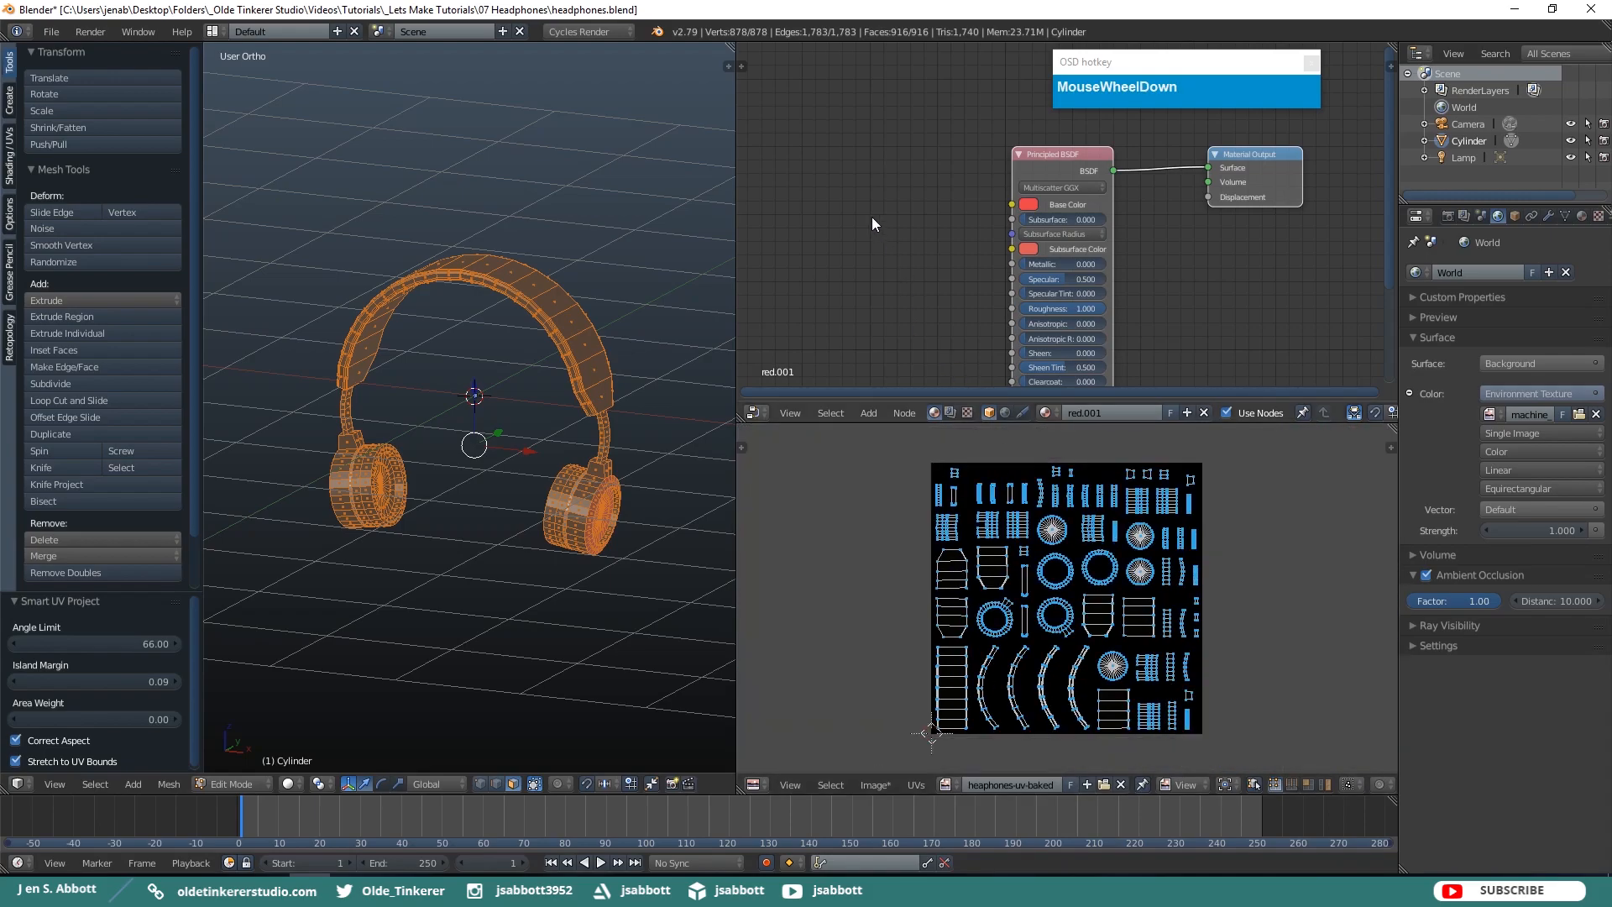
Add an Image Texture node beside the Principled BSDF of the red.001 material and assign it the heaphones-uv-baked image.
key(shift+a)
mouse_move(858, 290)
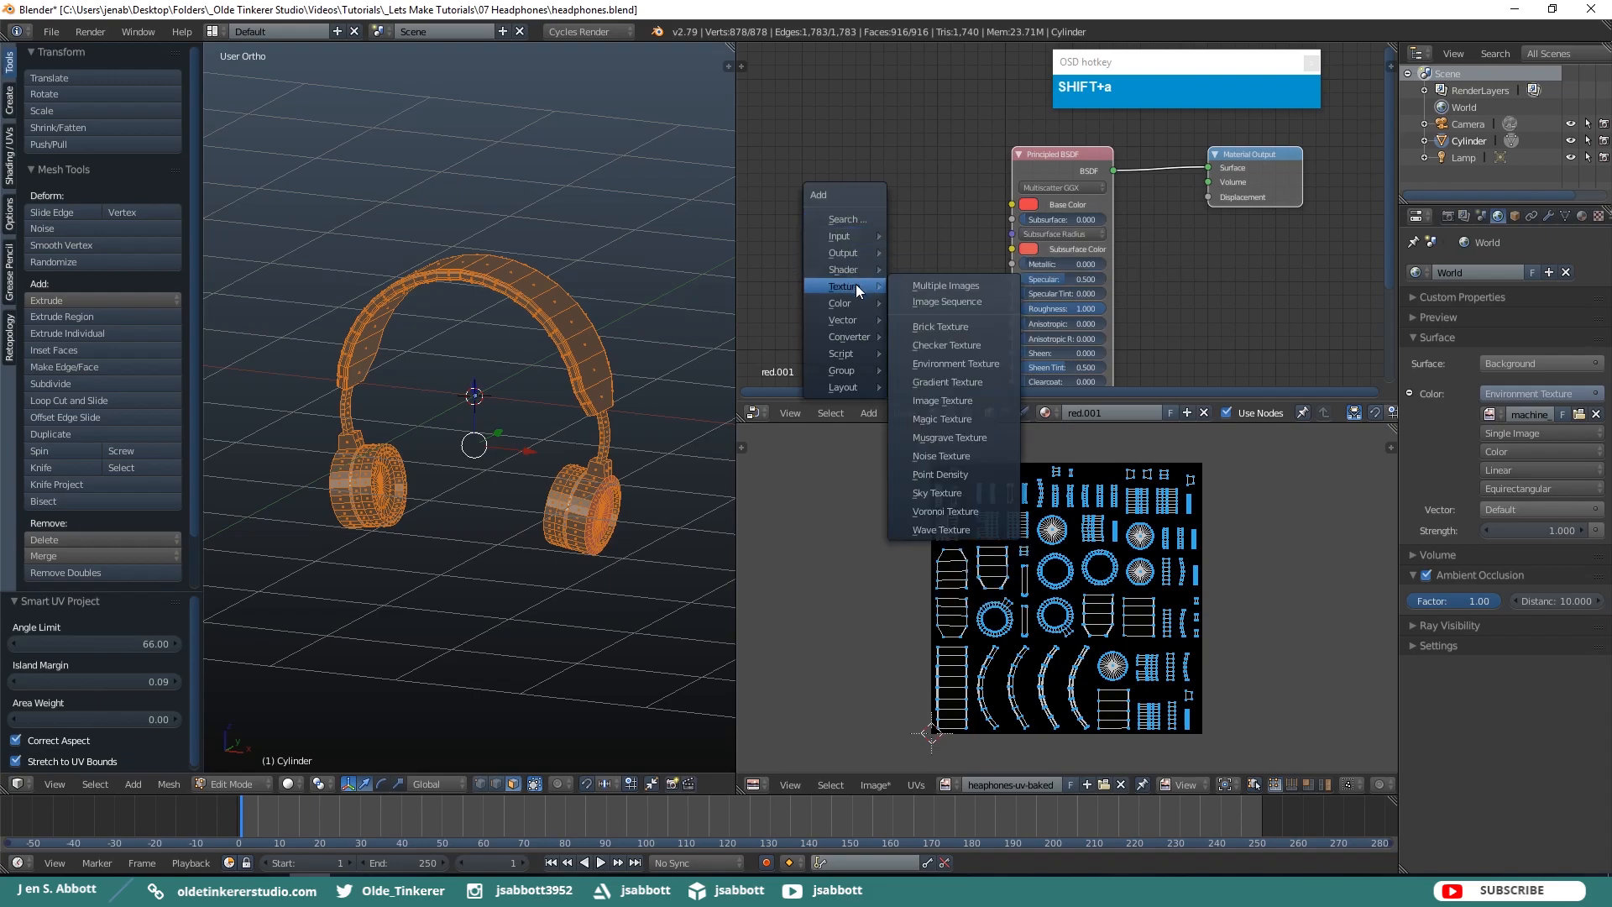
click(939, 403)
click(856, 136)
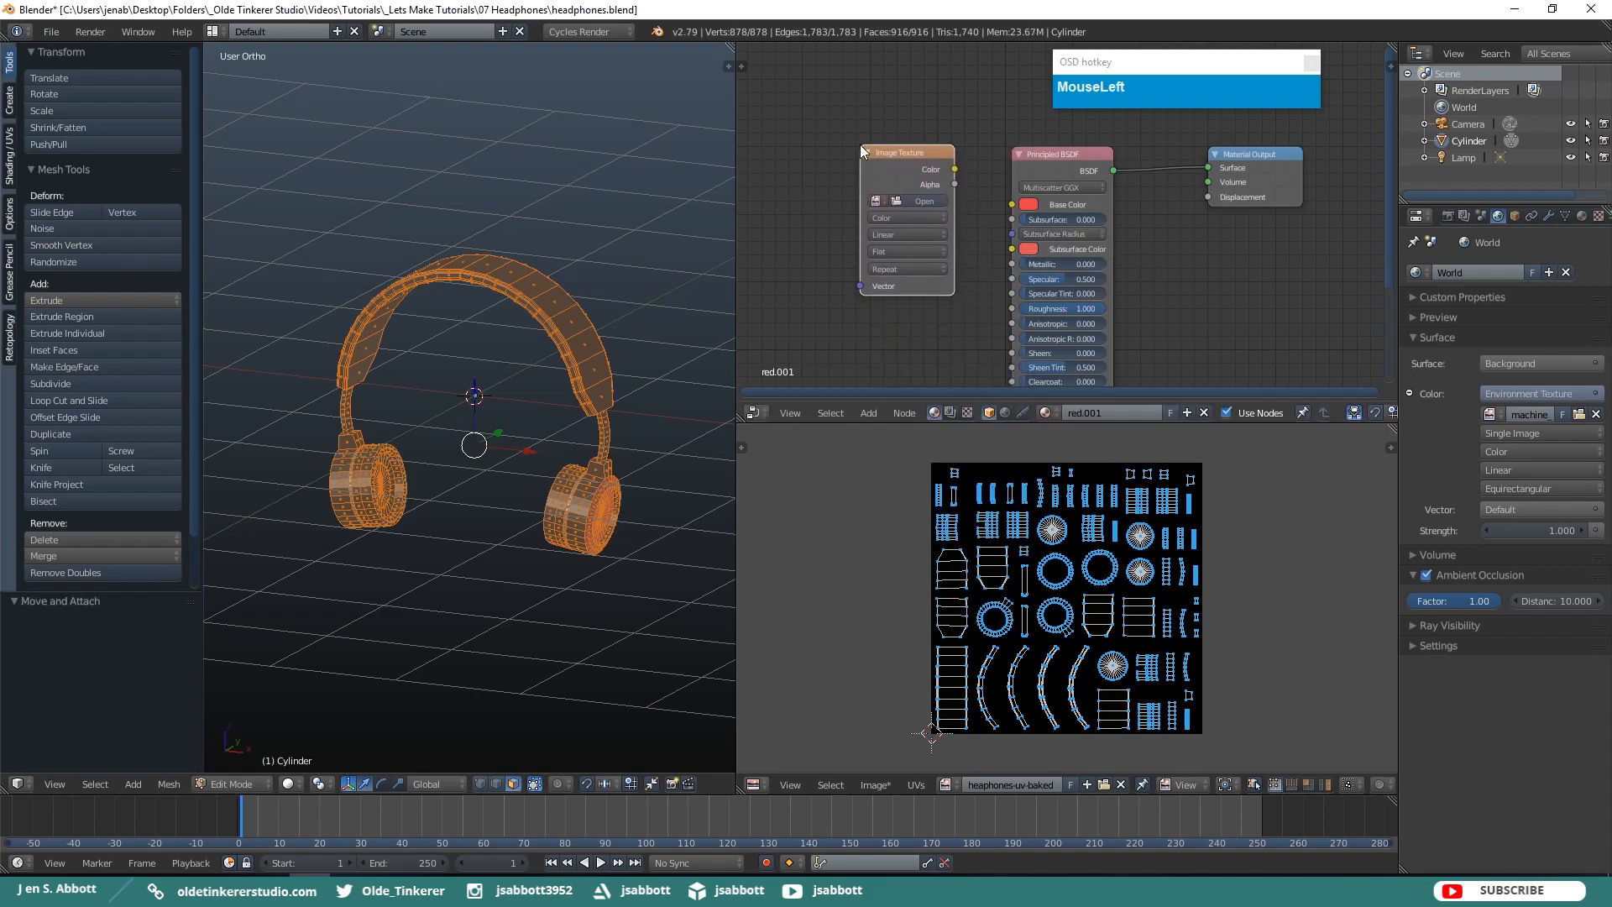
click(878, 202)
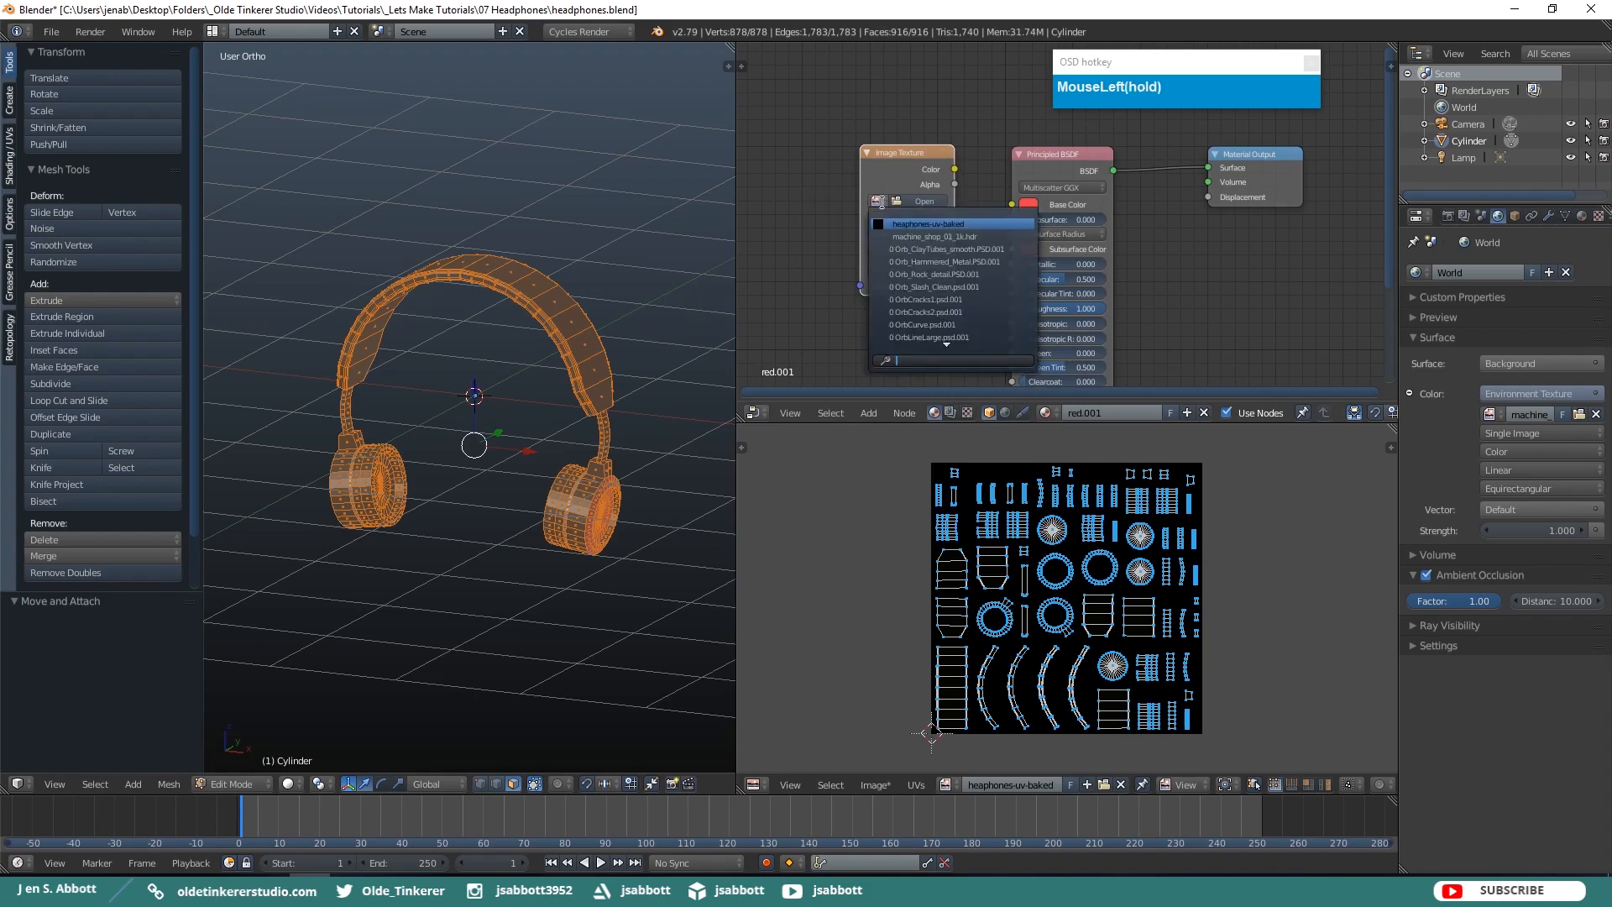
click(928, 224)
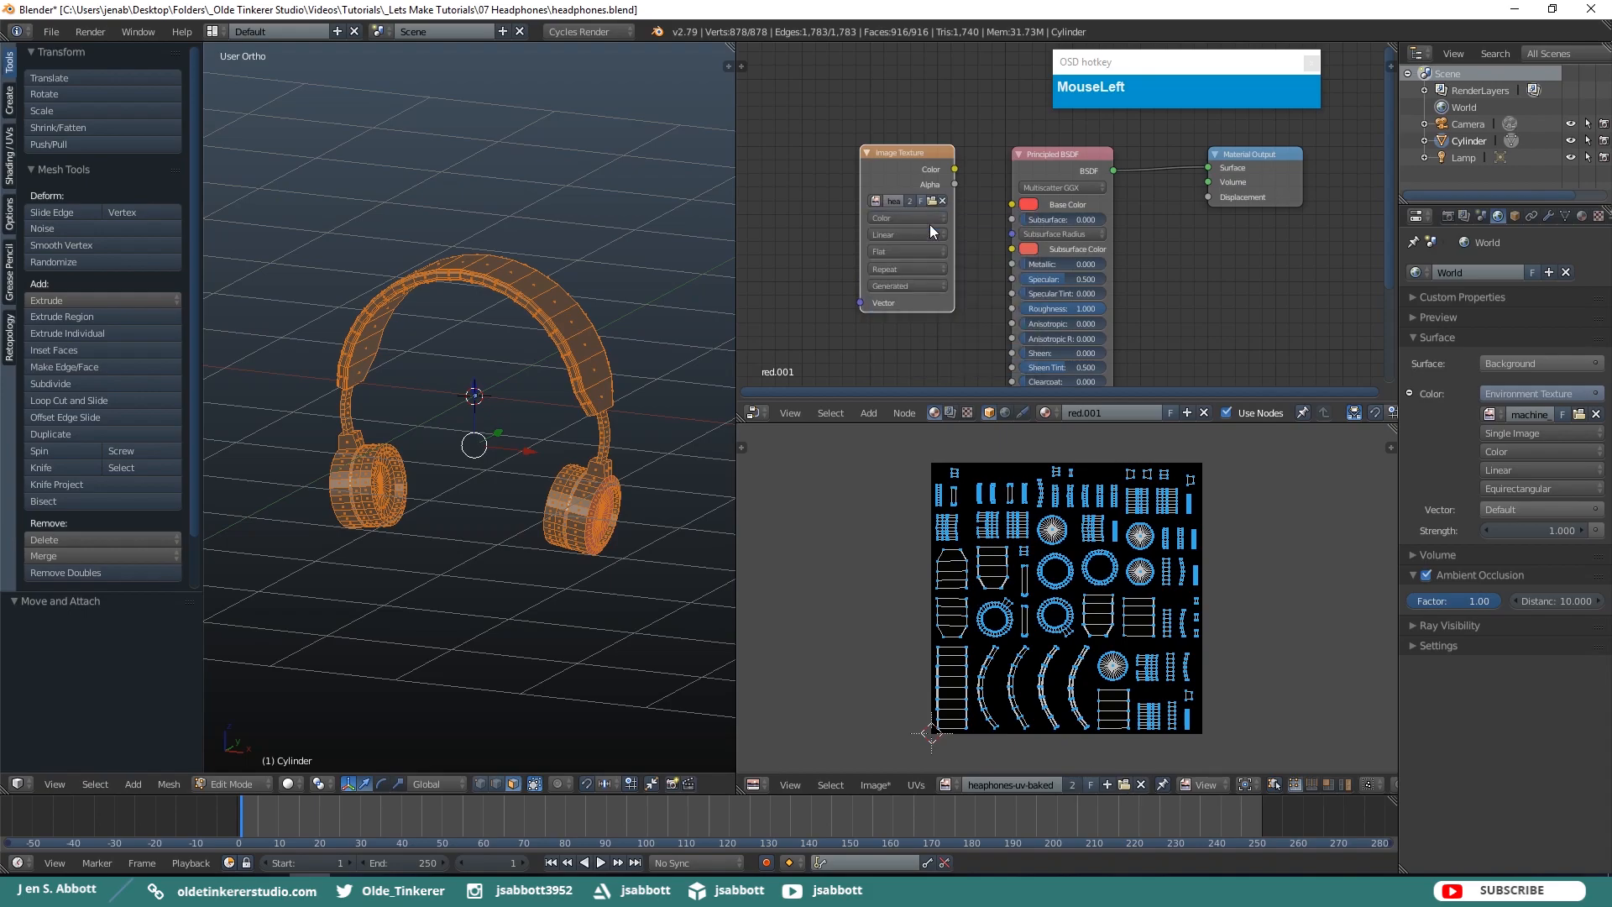
Copy the Image Texture node from the red.001 material and paste it into the blue and black materials' node trees.
click(908, 149)
key(ctrl)
key(ctrl+c)
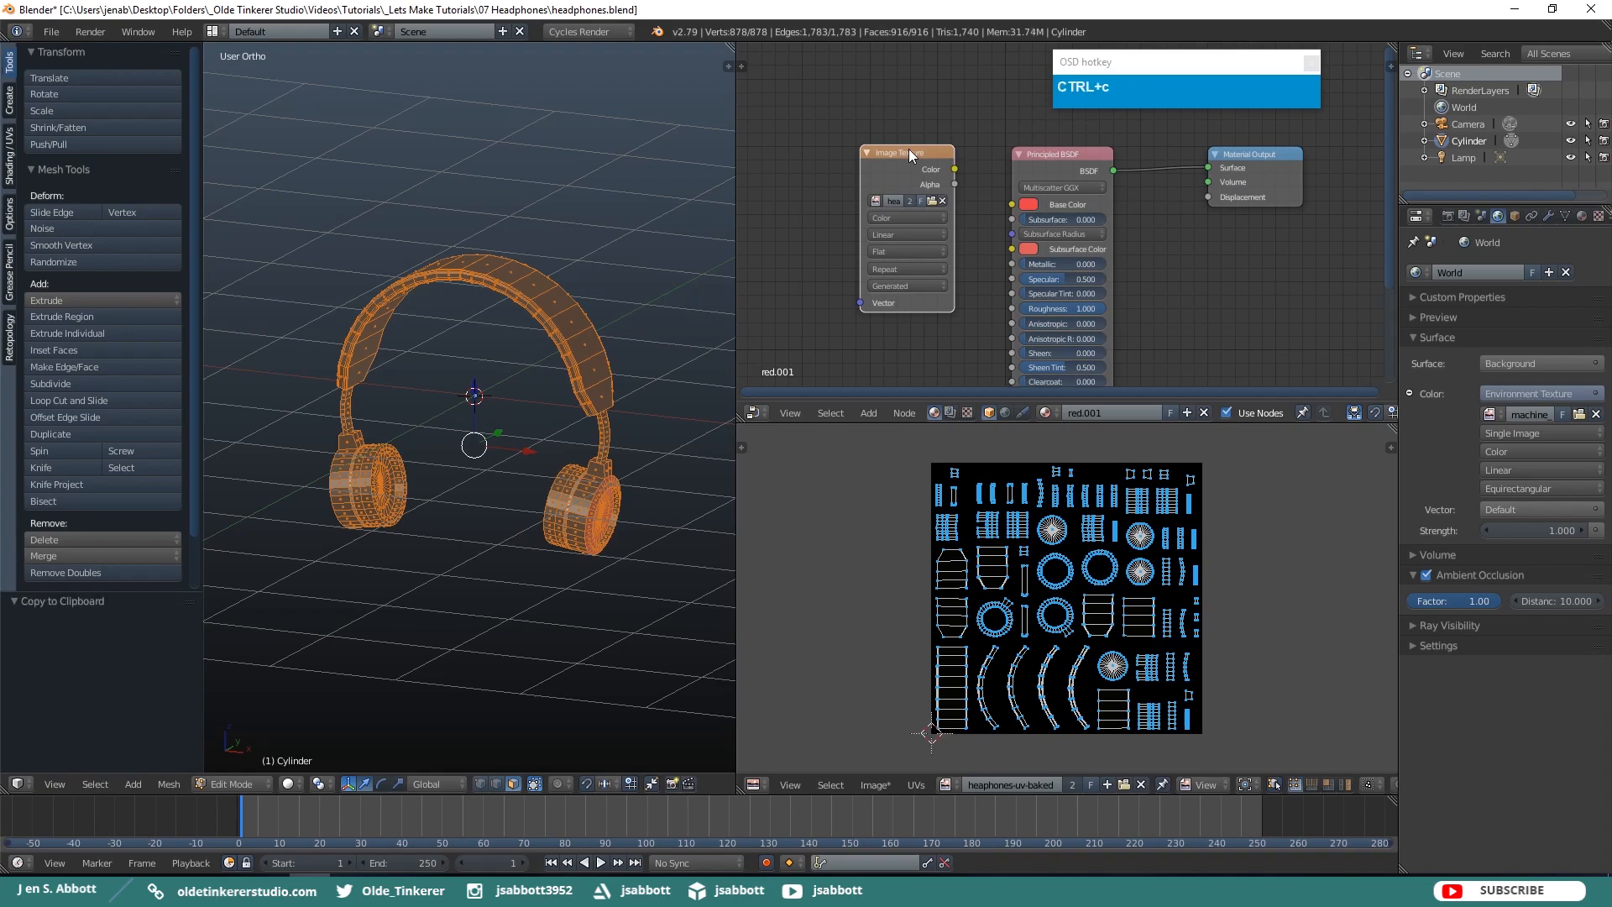
click(1583, 216)
click(1438, 293)
key(ctrl+v)
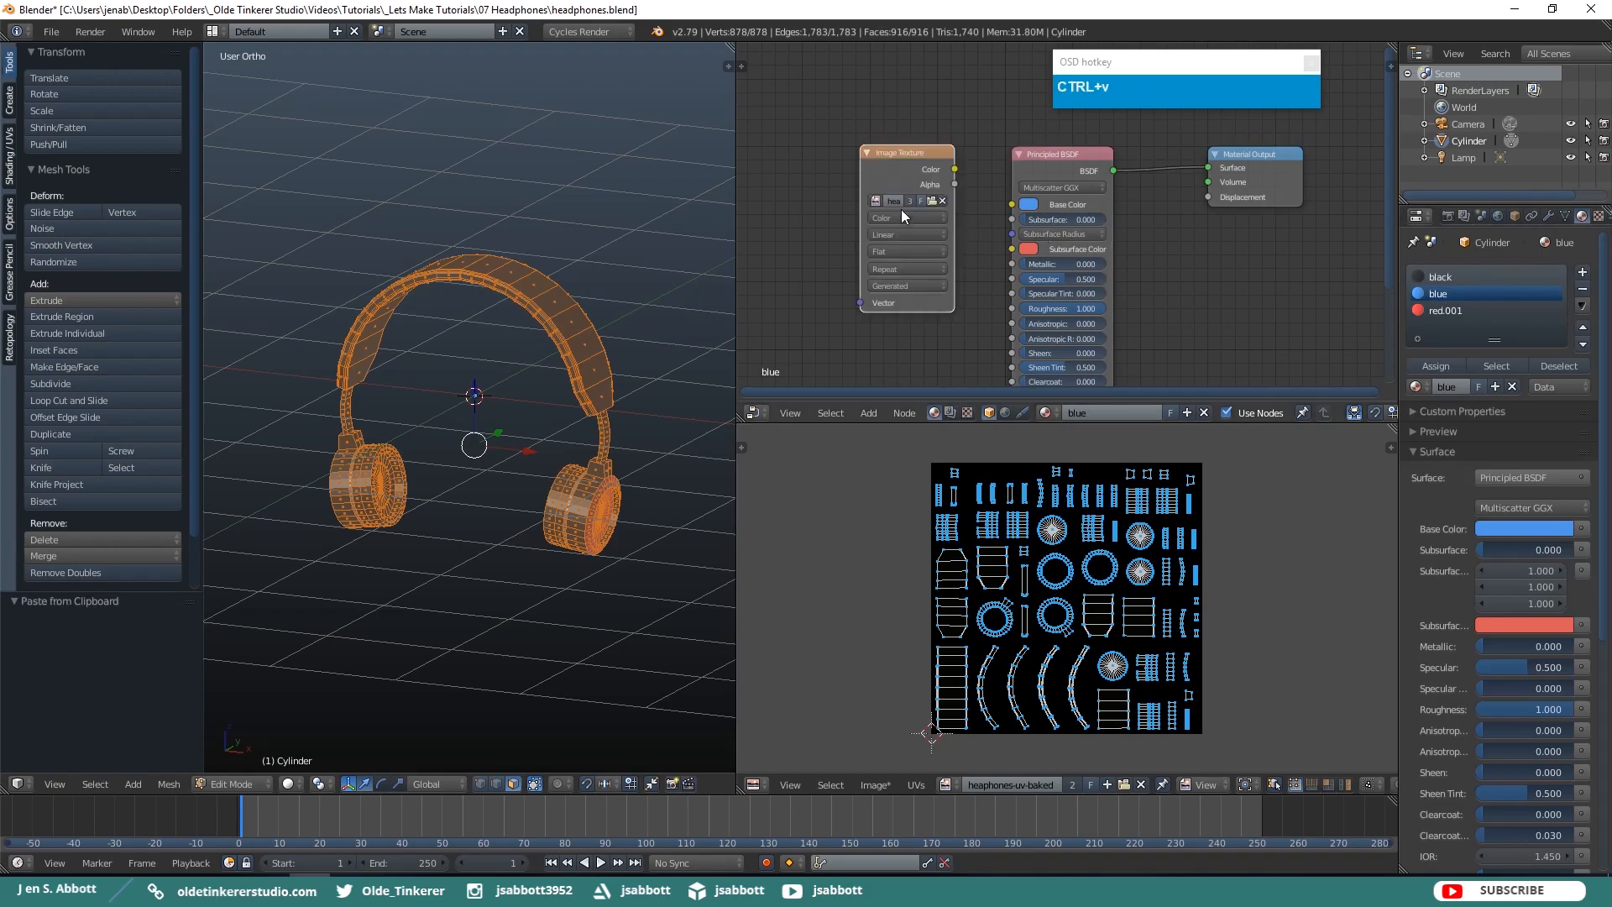
click(1440, 278)
key(ctrl+v)
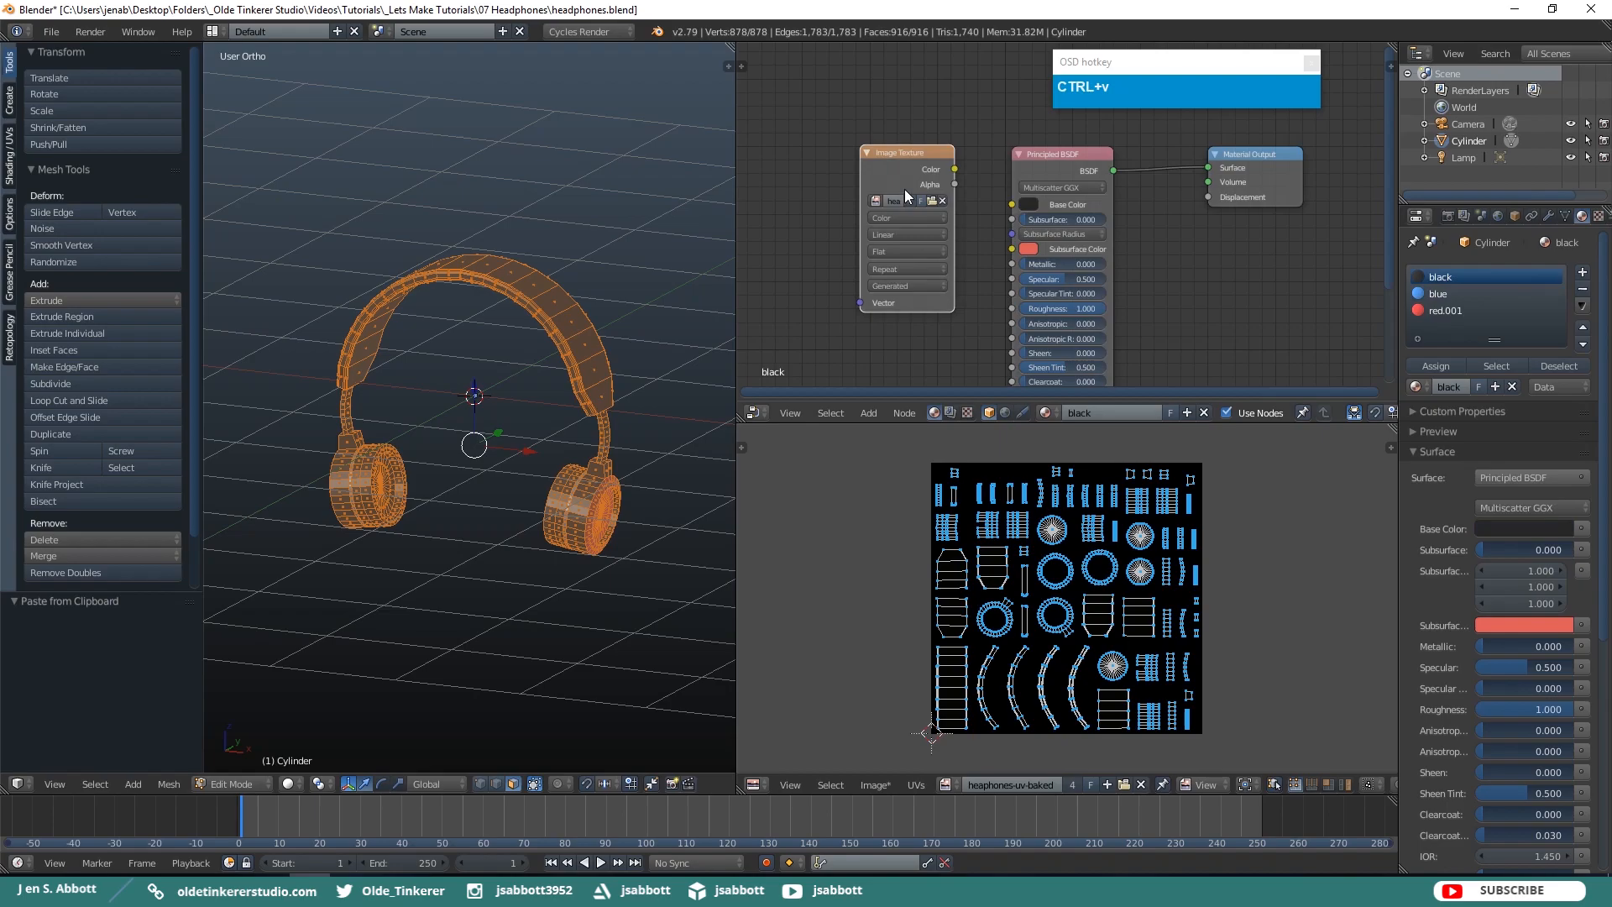
Set the Cycles render device to GPU Compute.
click(1449, 216)
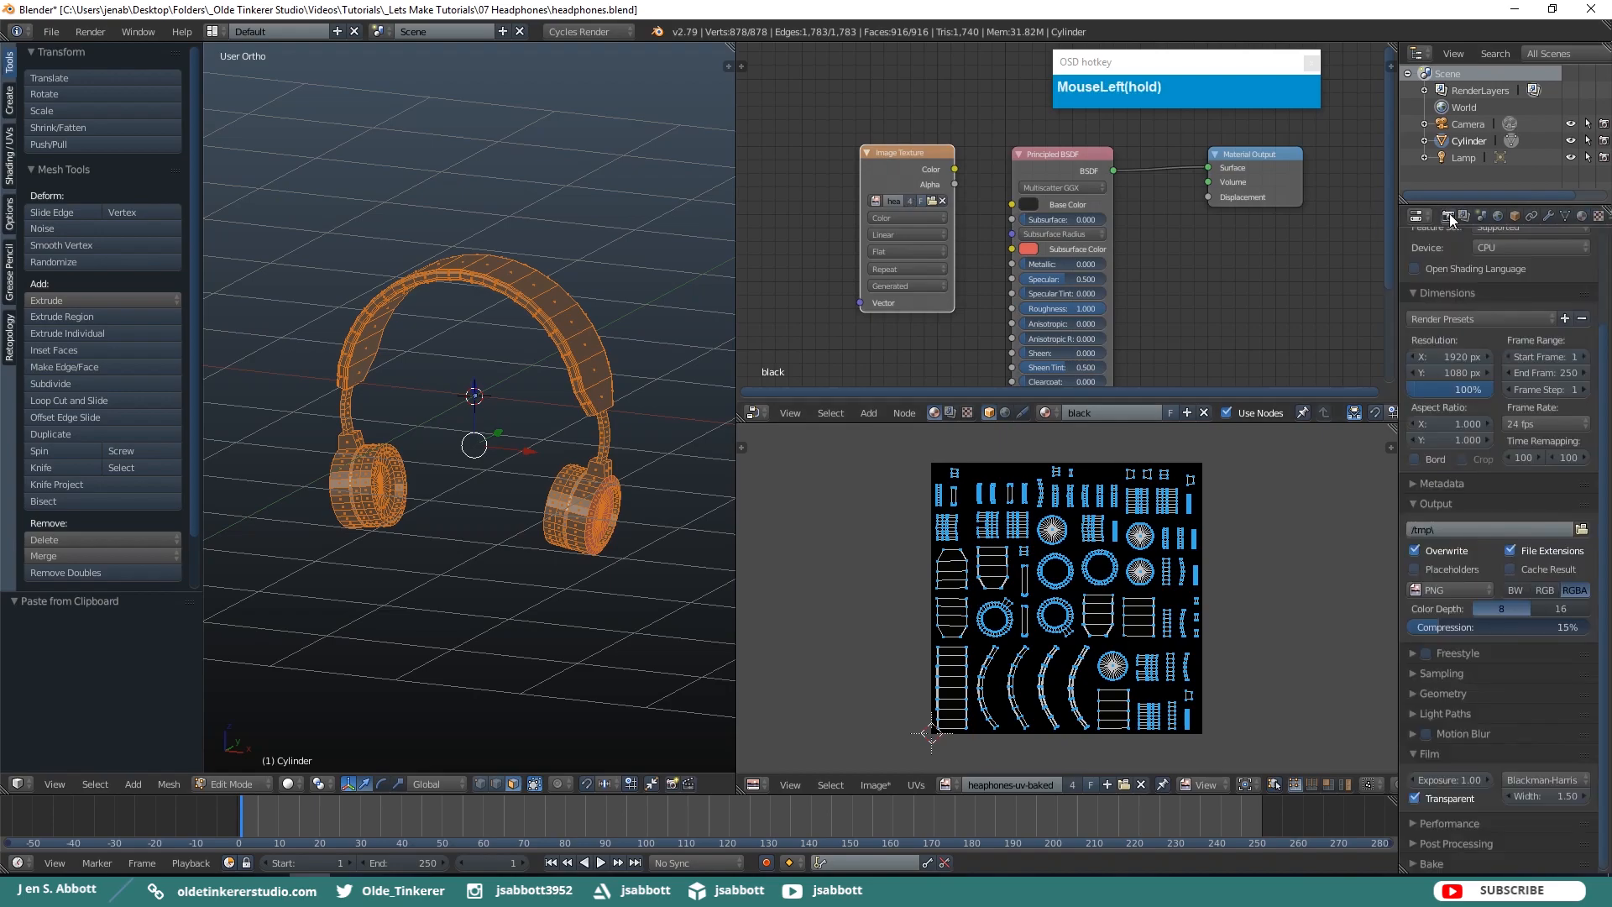
click(1505, 248)
click(1522, 210)
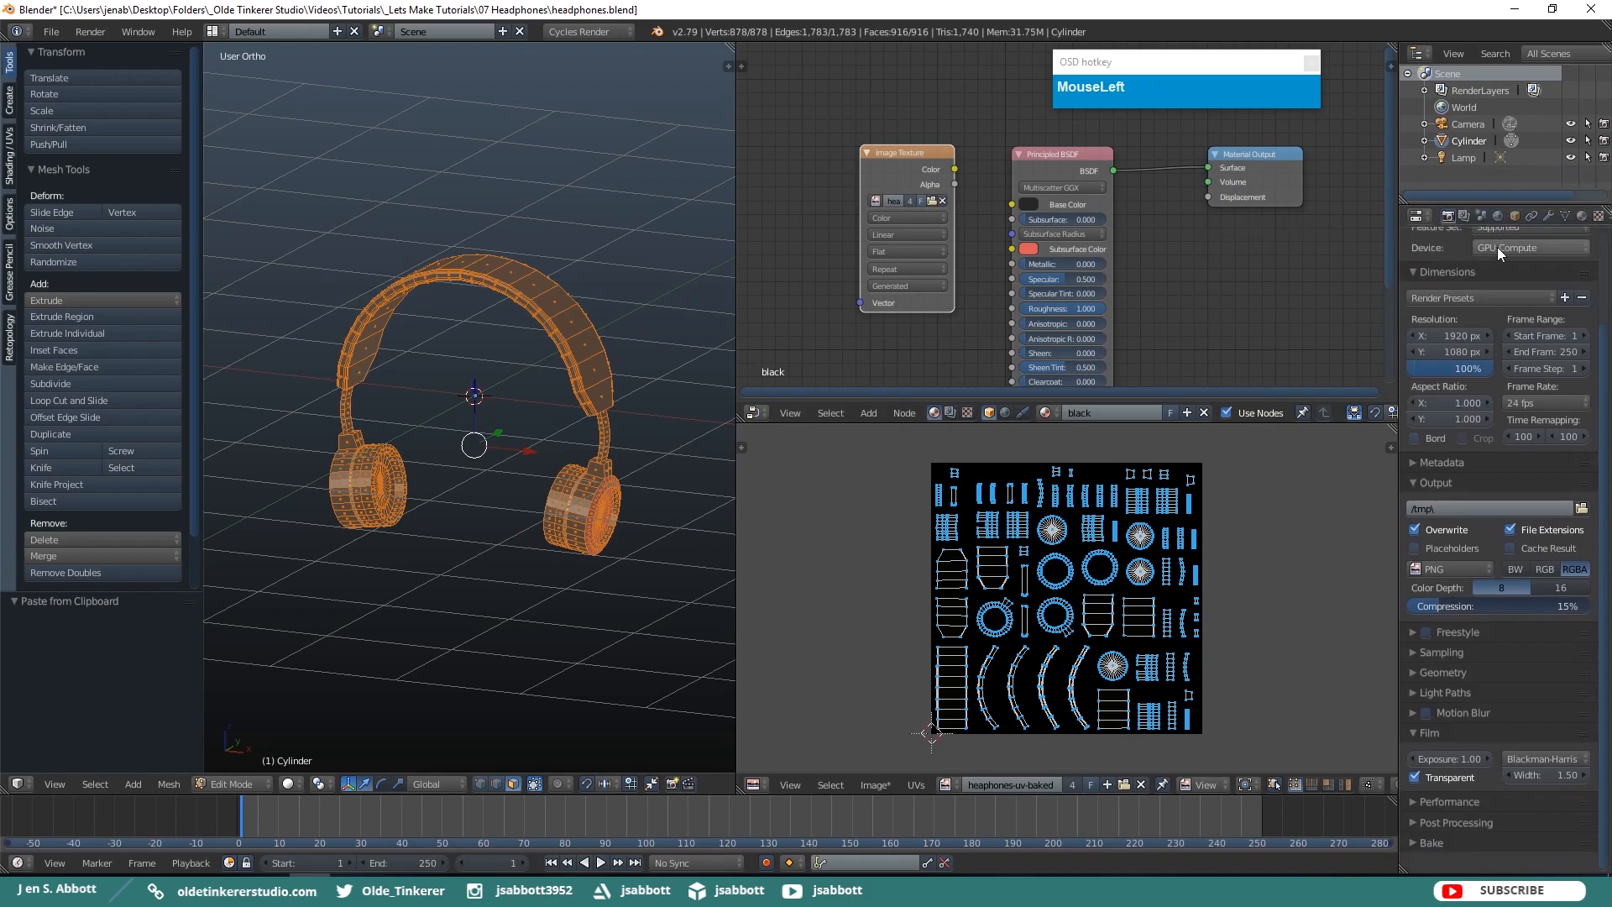
Bake the headphones' materials to the heaphones-uv-baked image using the Combined bake type.
scroll(1437, 480, down, 1)
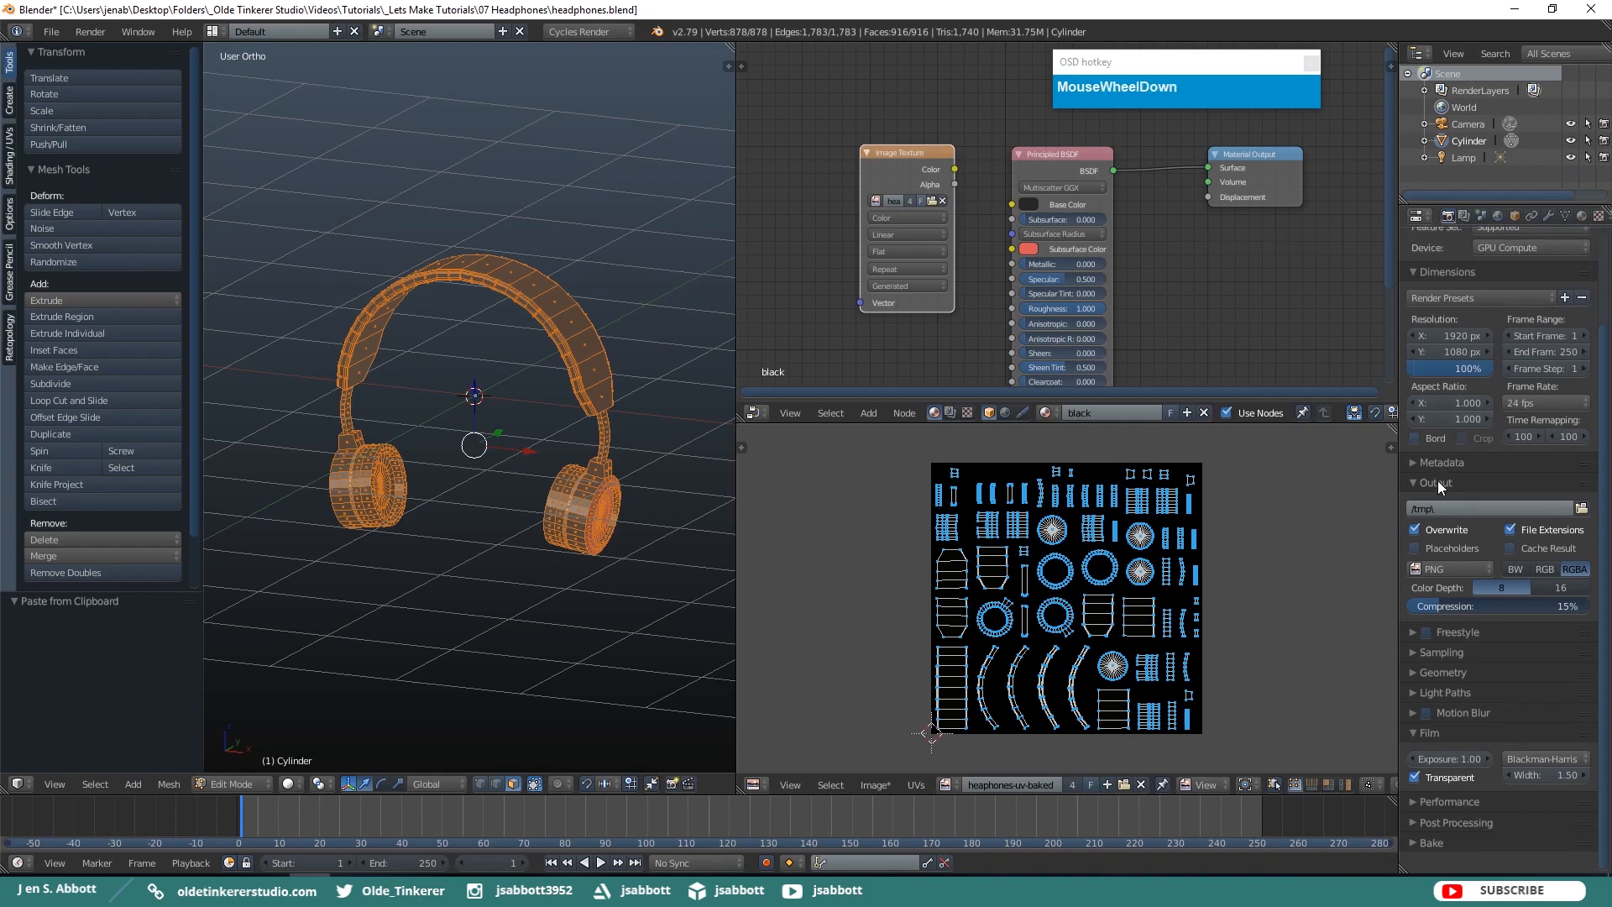
click(1413, 842)
scroll(1482, 420, down, 5)
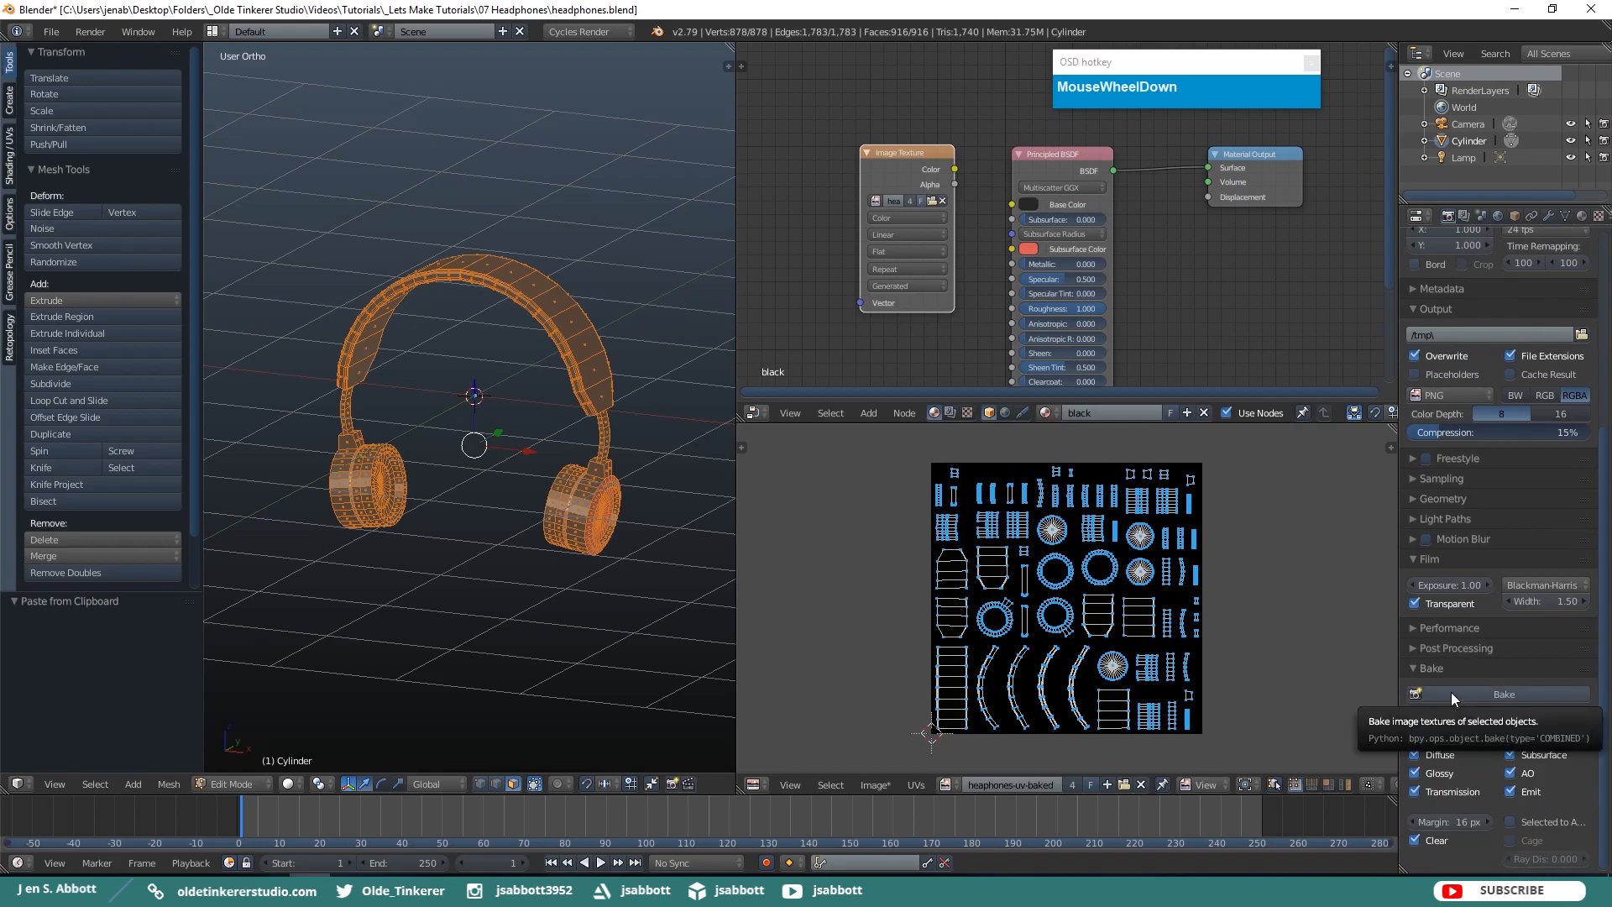
click(1451, 693)
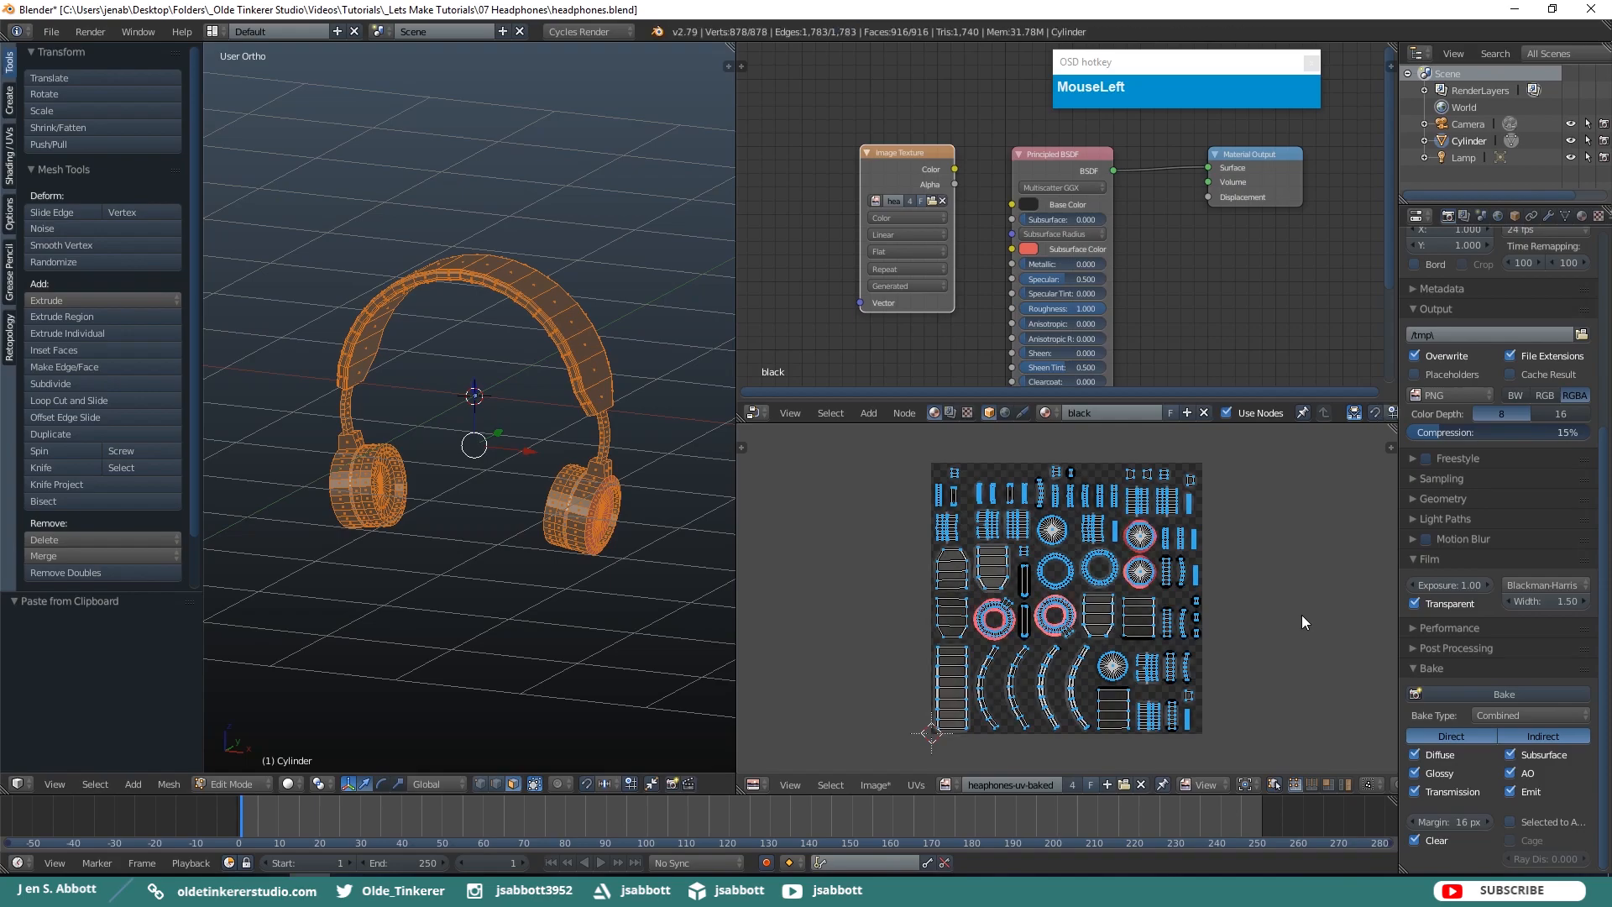
Save the baked heaphones-uv-baked image from the UV/Image Editor.
click(874, 784)
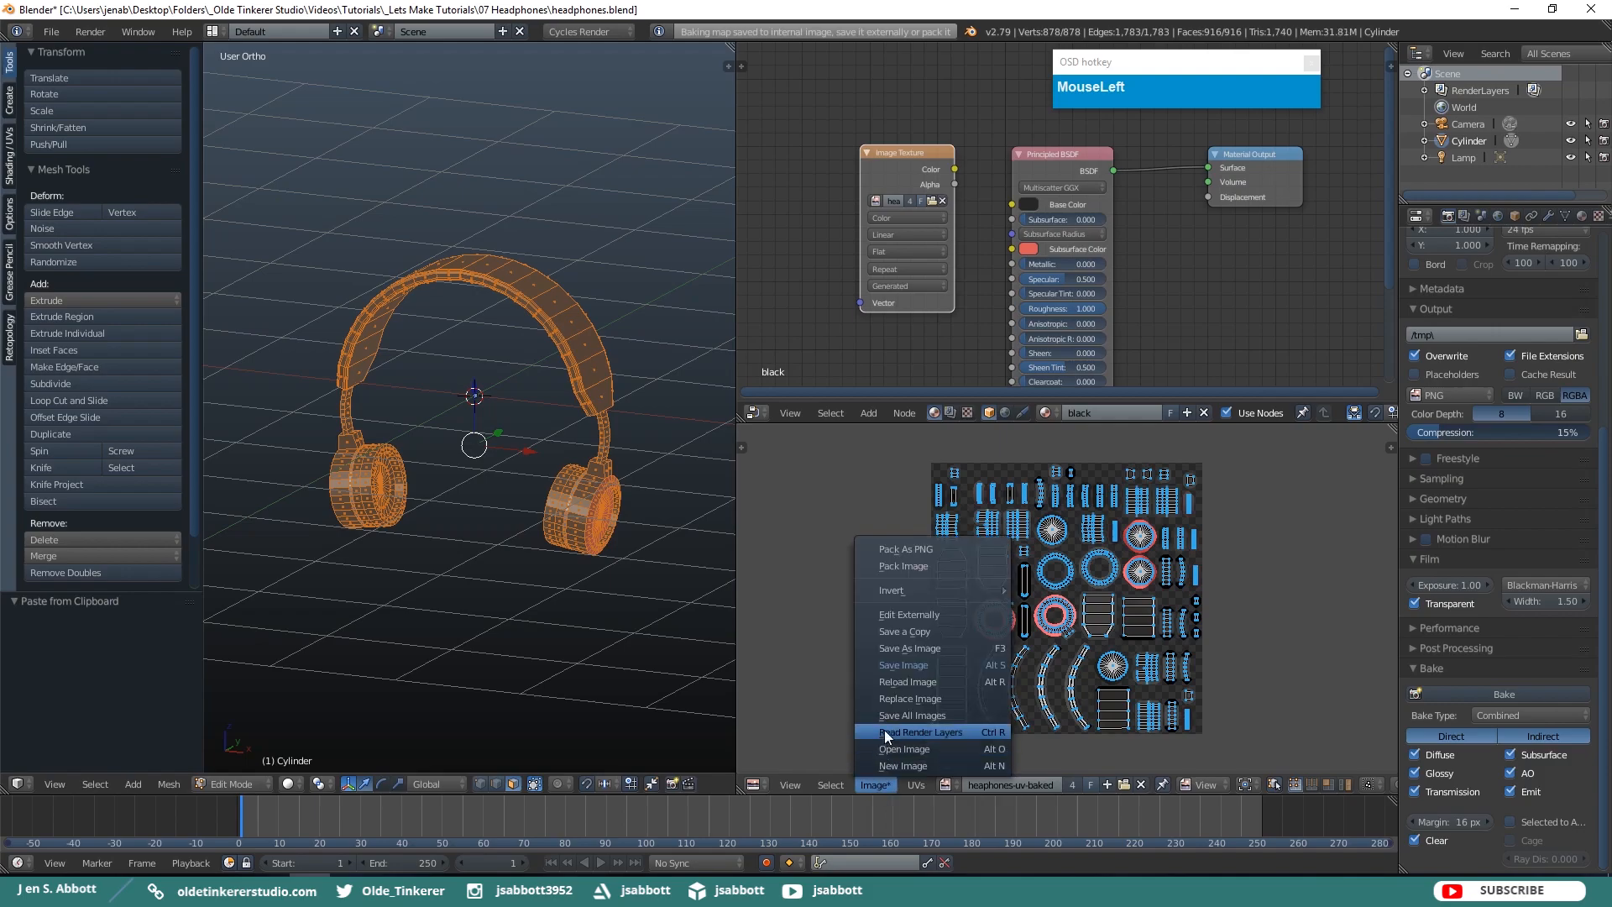